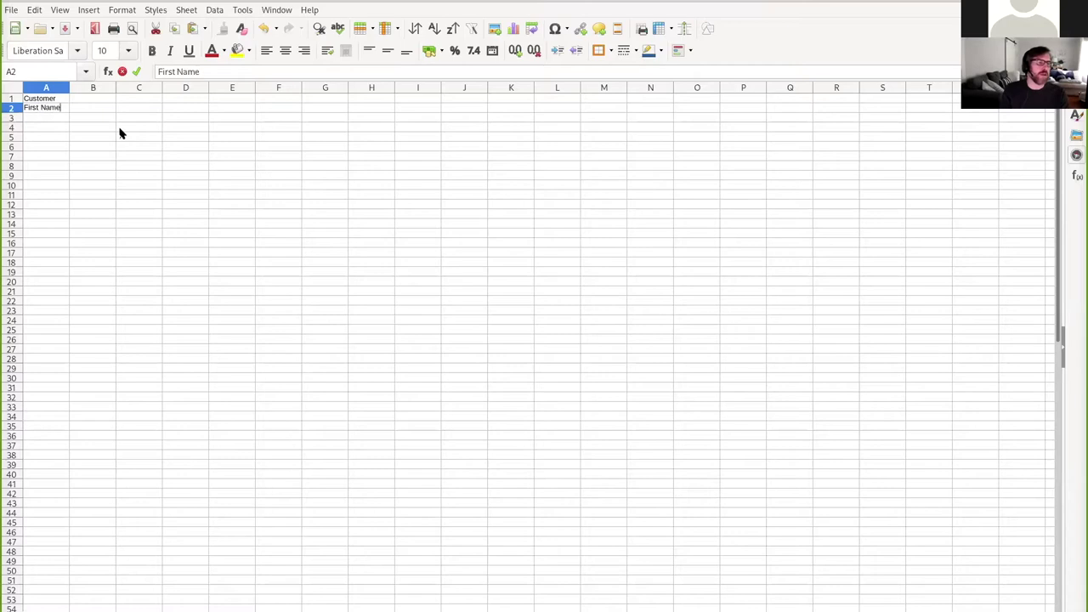
# - Add the Last Name, Address and Phone headers in B2–D2
pyautogui.write('Last Name')
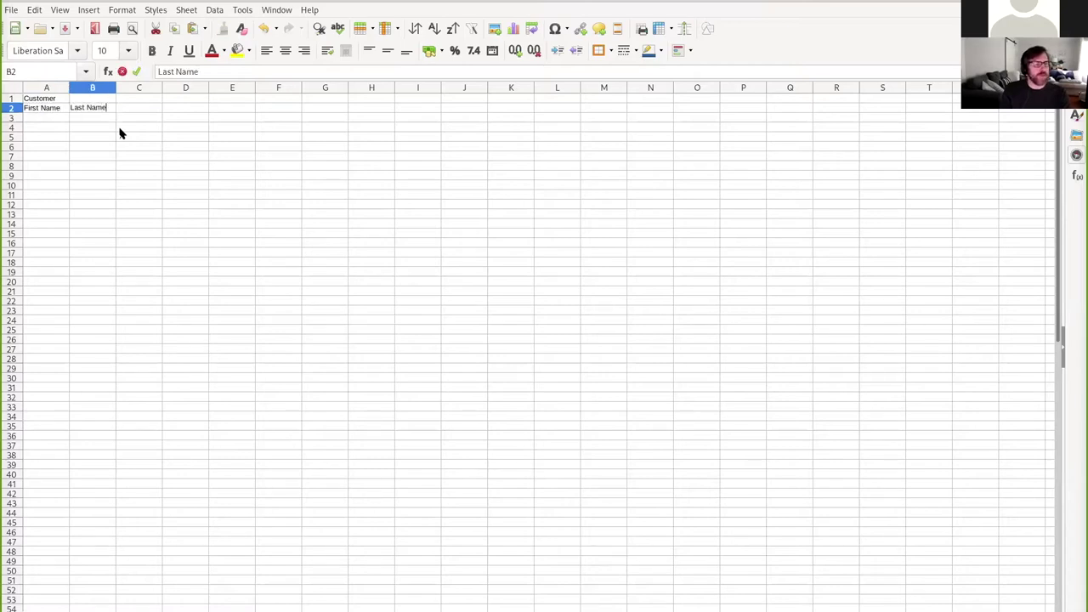
pyautogui.press('Tab')
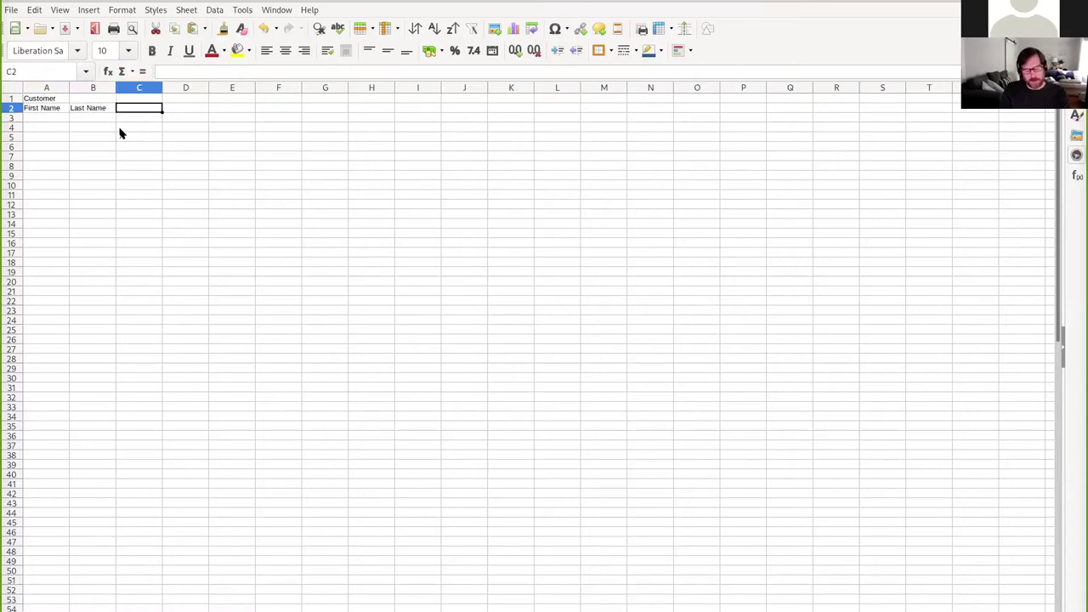
pyautogui.write('Address')
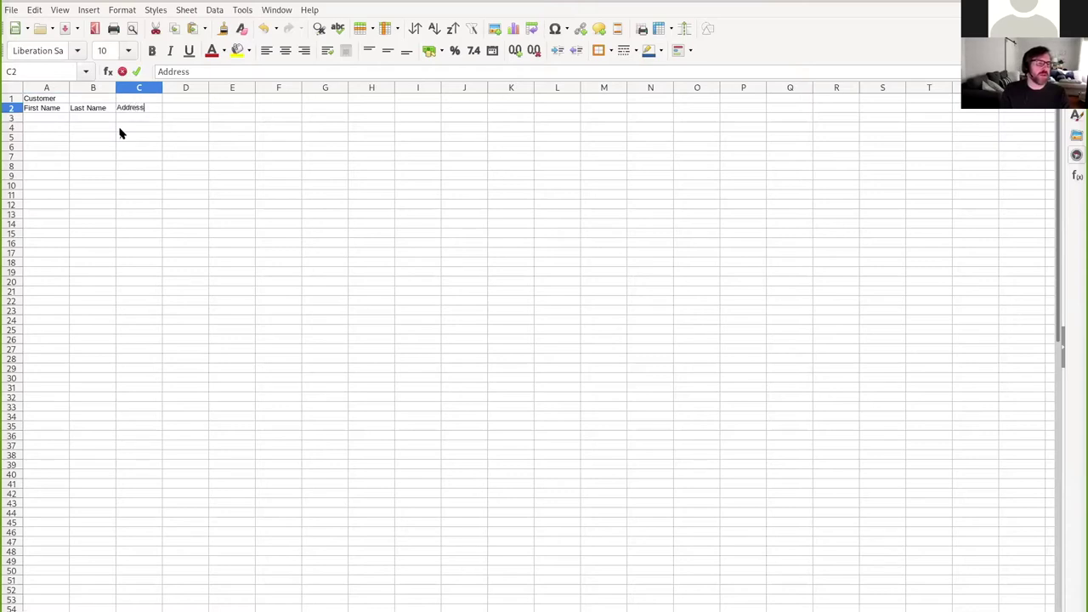
pyautogui.press('Tab')
pyautogui.write('Phone')
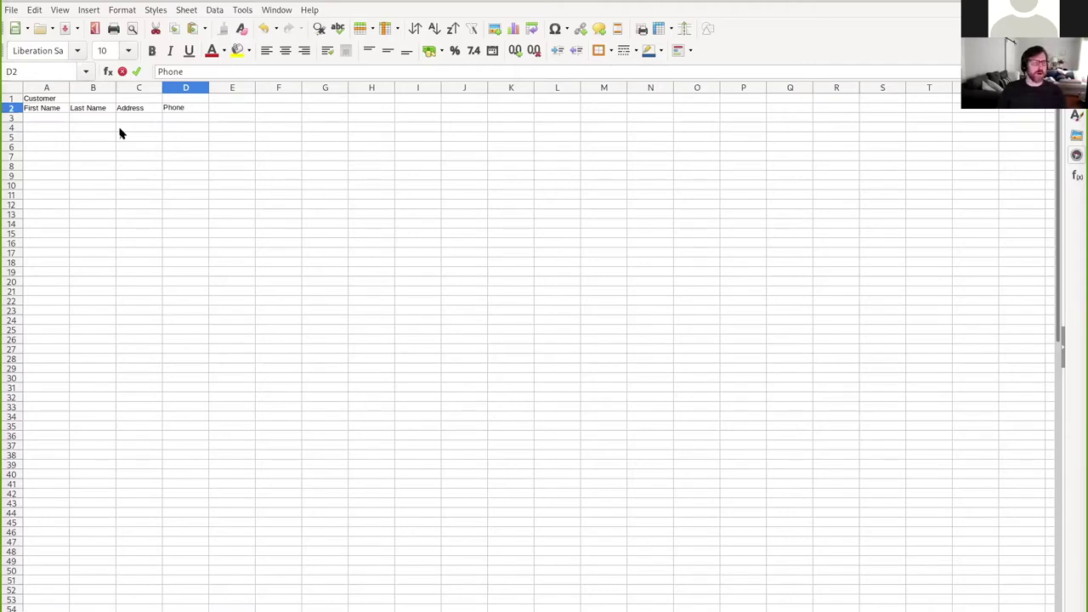
pyautogui.press('Return')
pyautogui.press('Left')
pyautogui.press('Left')
pyautogui.press('Left')
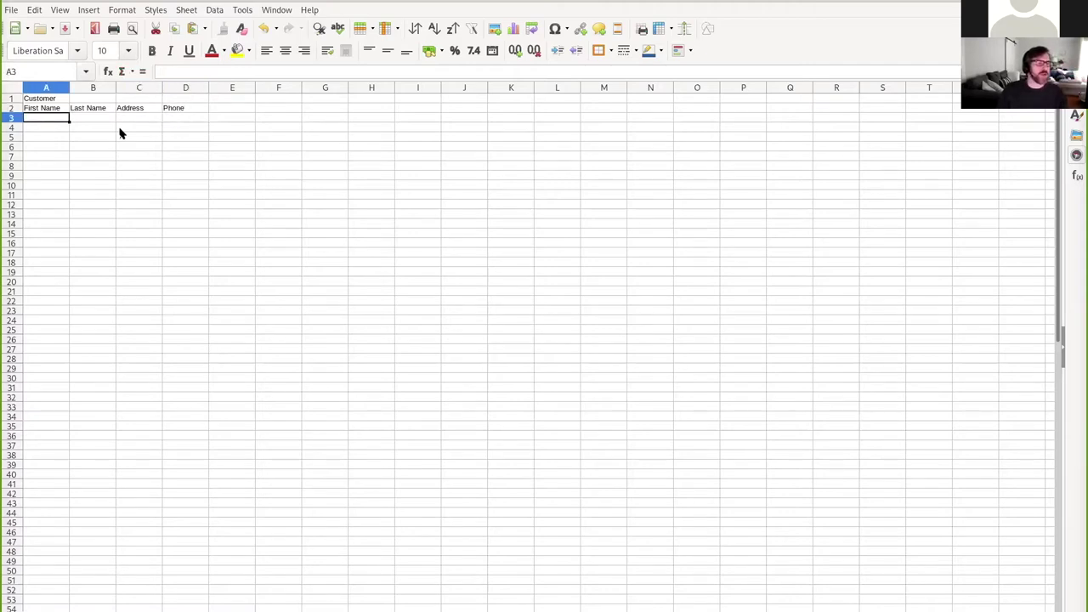
pyautogui.press('Right')
pyautogui.press('Right')
pyautogui.press('Right')
pyautogui.press('Left')
pyautogui.press('Left')
pyautogui.press('Left')
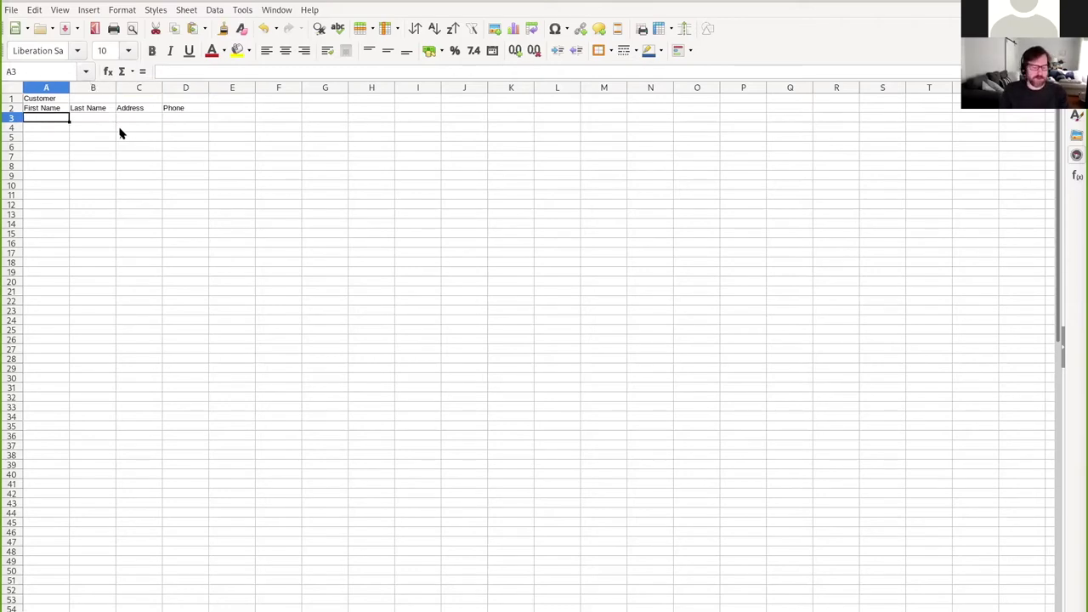
# - Enter the first customer's first name, last name, address and phone in row 3
pyautogui.write('Chris')
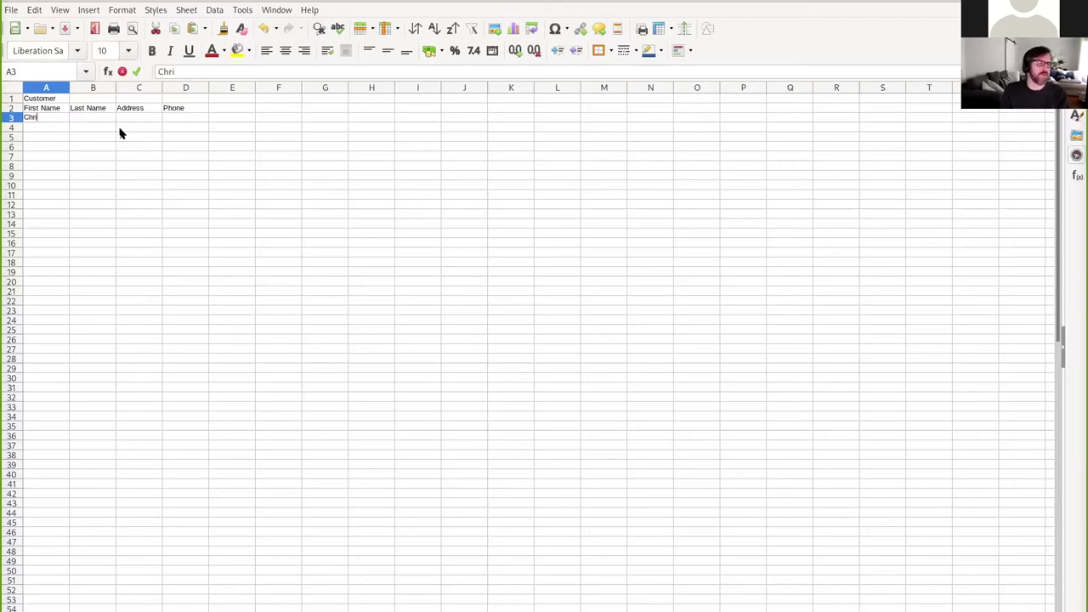
pyautogui.press('Tab')
pyautogui.write('Sharp')
pyautogui.press('Tab')
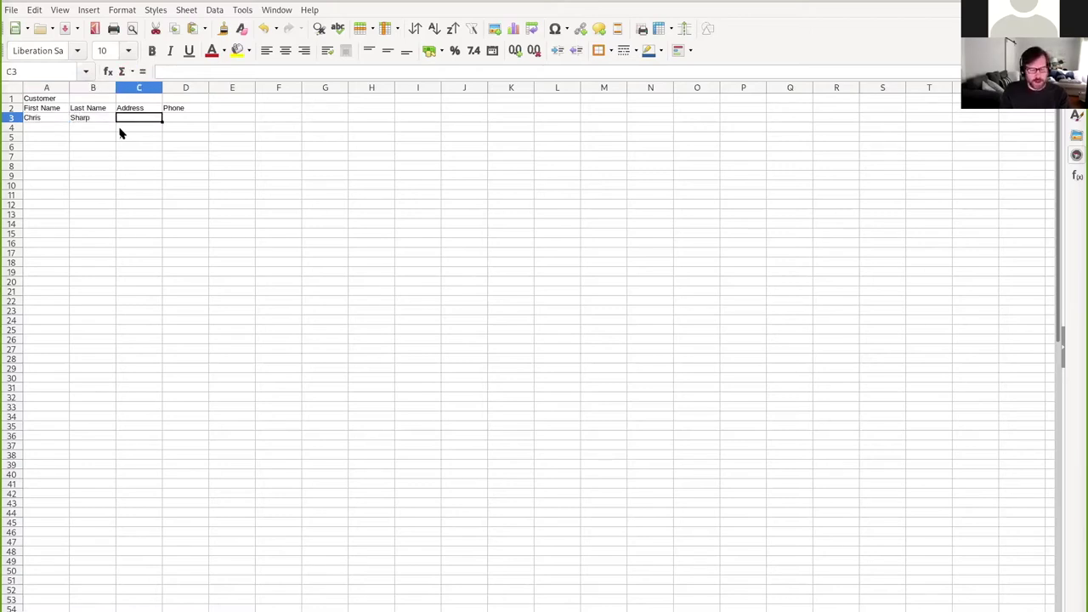
pyautogui.write('123 Any St.')
pyautogui.press('Tab')
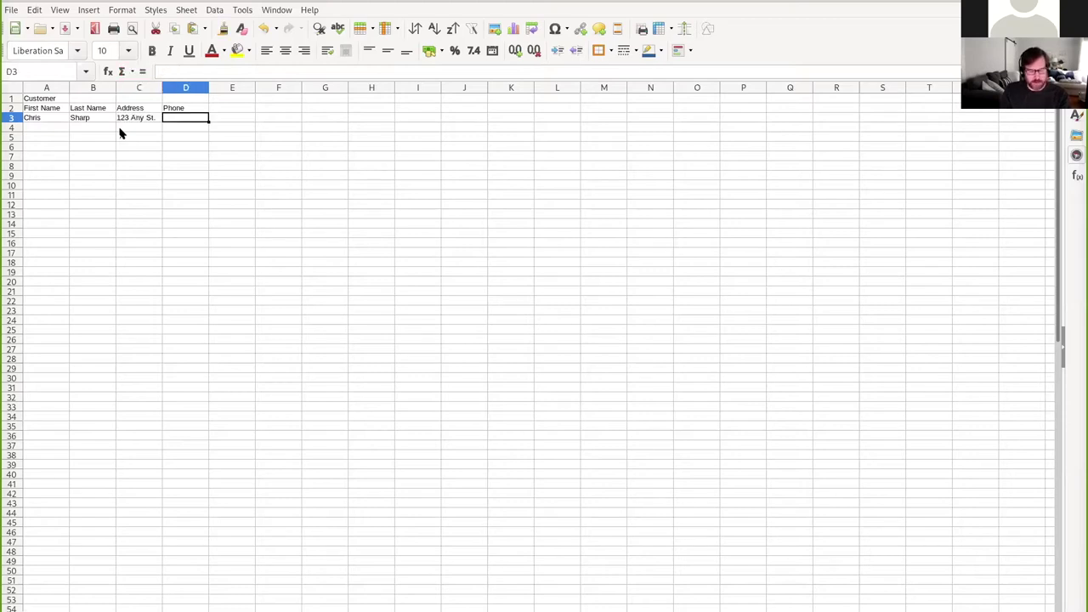
pyautogui.write('235-')
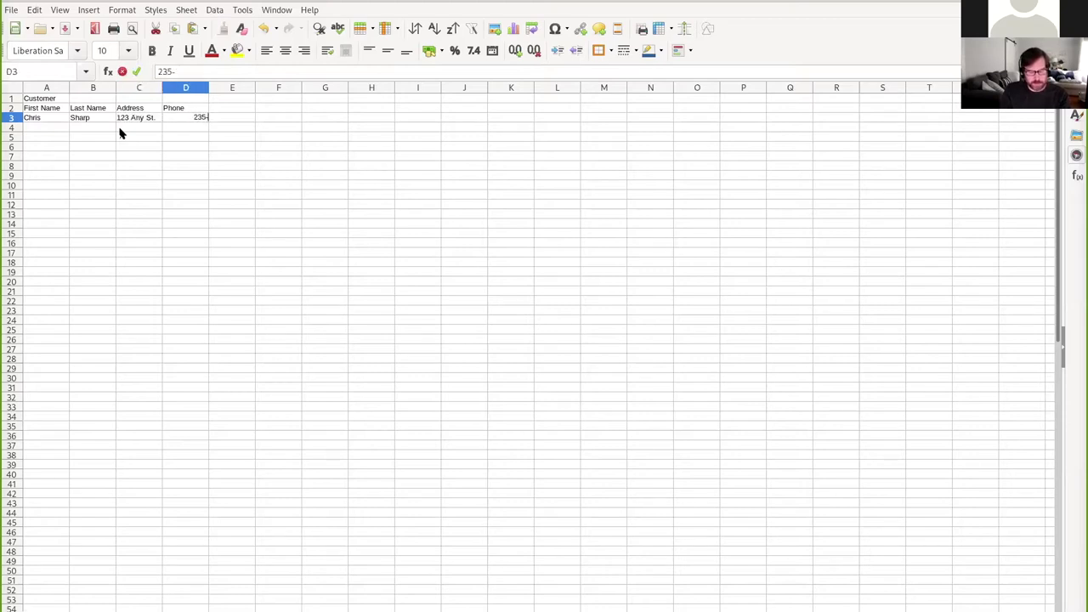
pyautogui.write('7147')
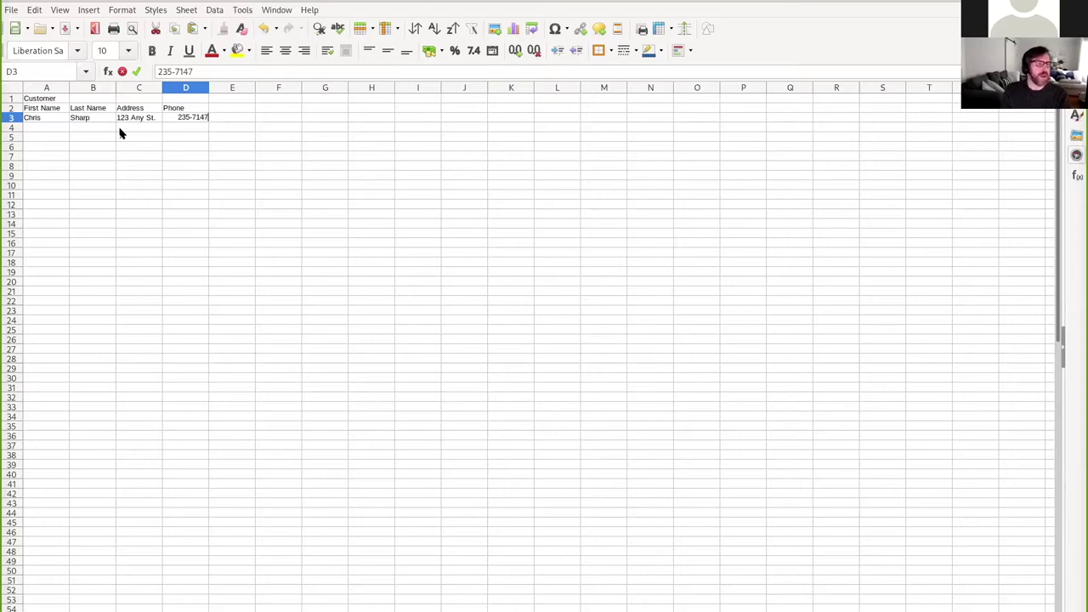
pyautogui.press('Return')
pyautogui.press('Left')
pyautogui.press('Left')
pyautogui.press('Left')
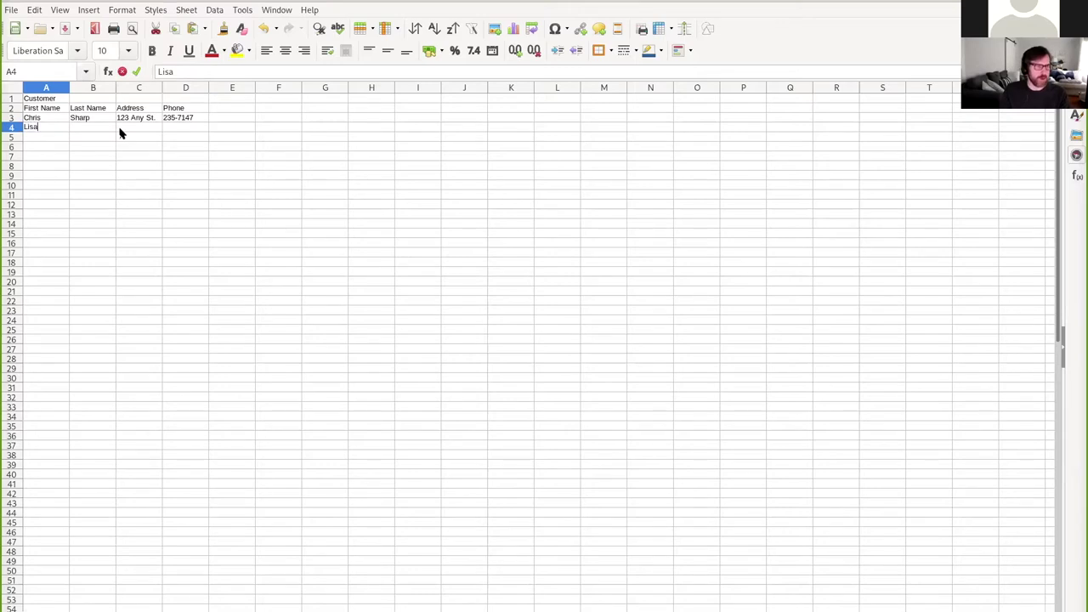
# - Enter the second customer's name, address and phone in row 4, accepting AutoInput
pyautogui.press('Tab')
pyautogui.press('Tab')
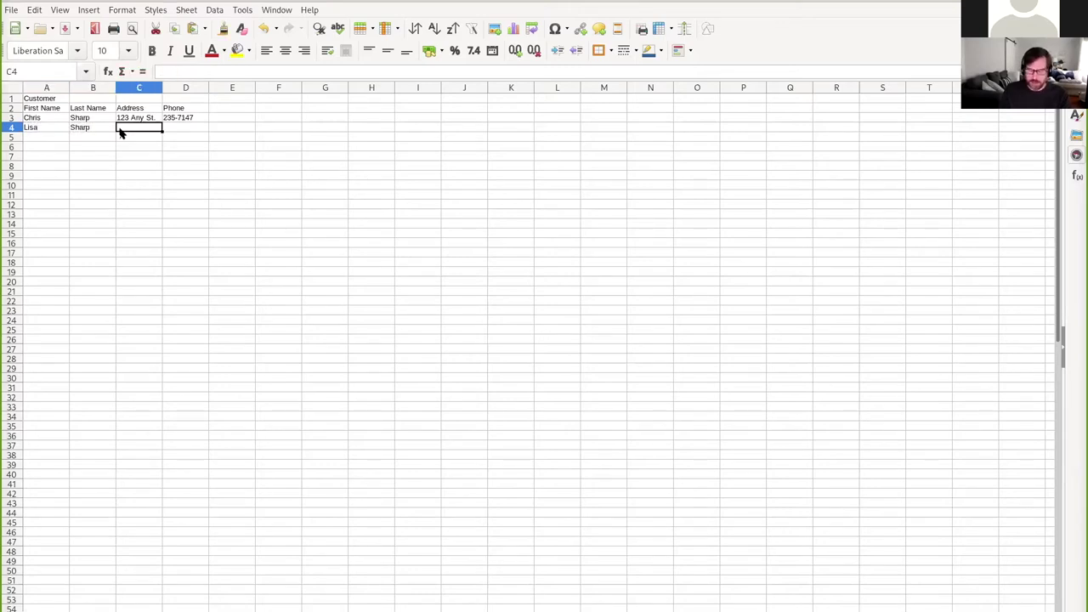
pyautogui.write('123 Any St.')
pyautogui.press('Tab')
pyautogui.write('235-7147')
pyautogui.press('Return')
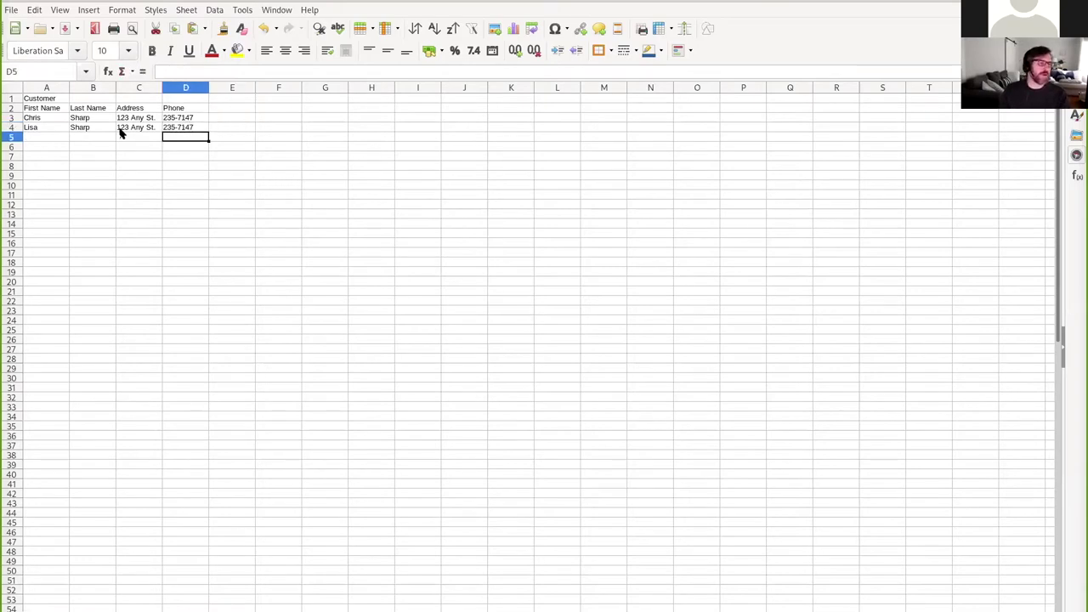
pyautogui.press('Home')
# - Enter the third customer in row 5, fixing the last-name typo and accepting AutoInput
pyautogui.press('Tab')
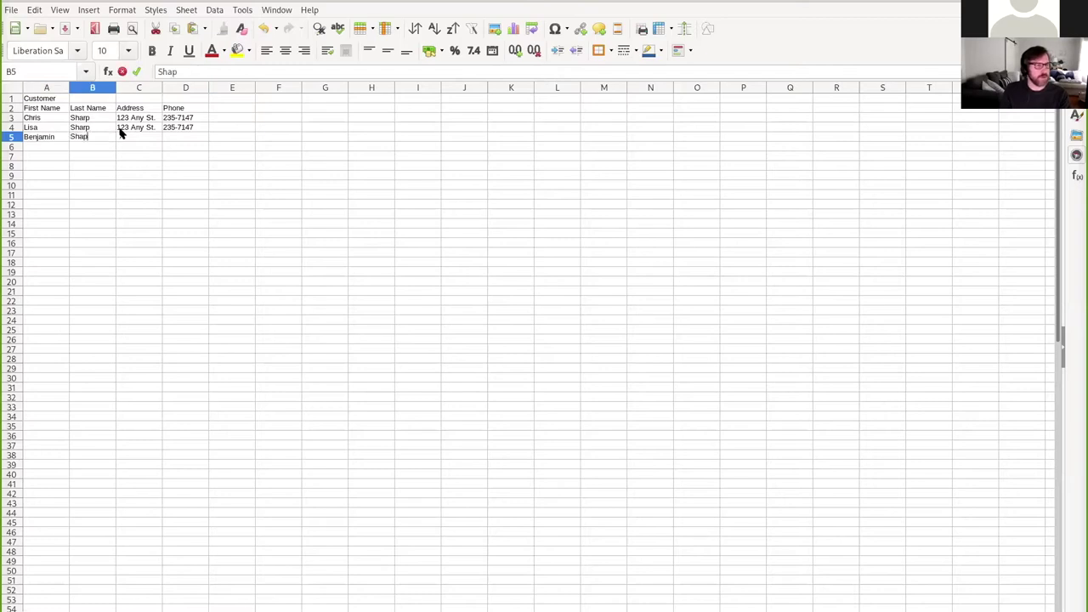
pyautogui.press('Tab')
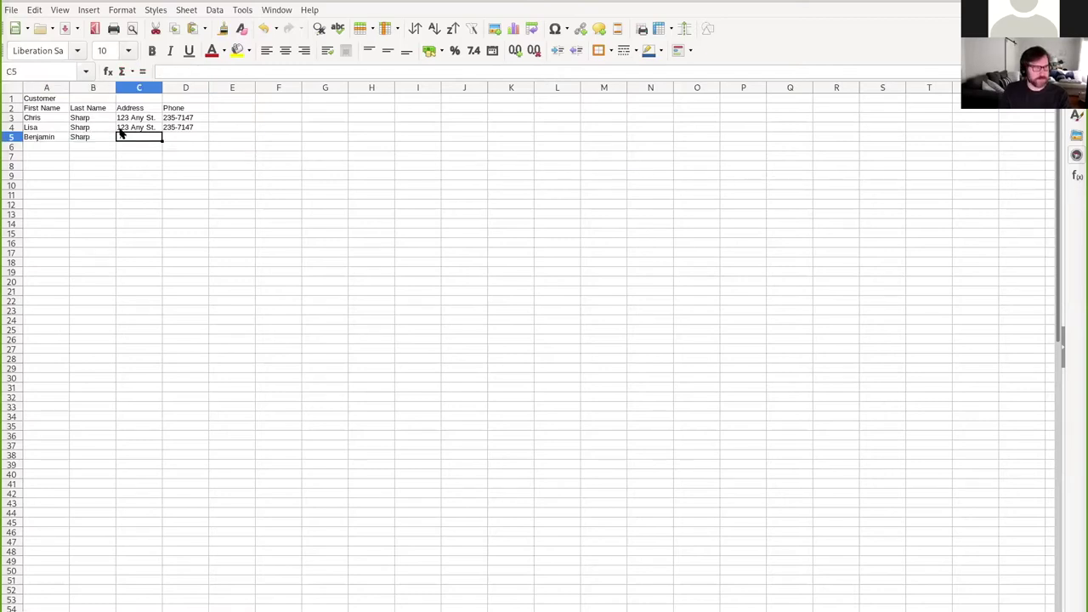
pyautogui.write('1')
pyautogui.press('Tab')
pyautogui.write('2')
pyautogui.press('Tab')
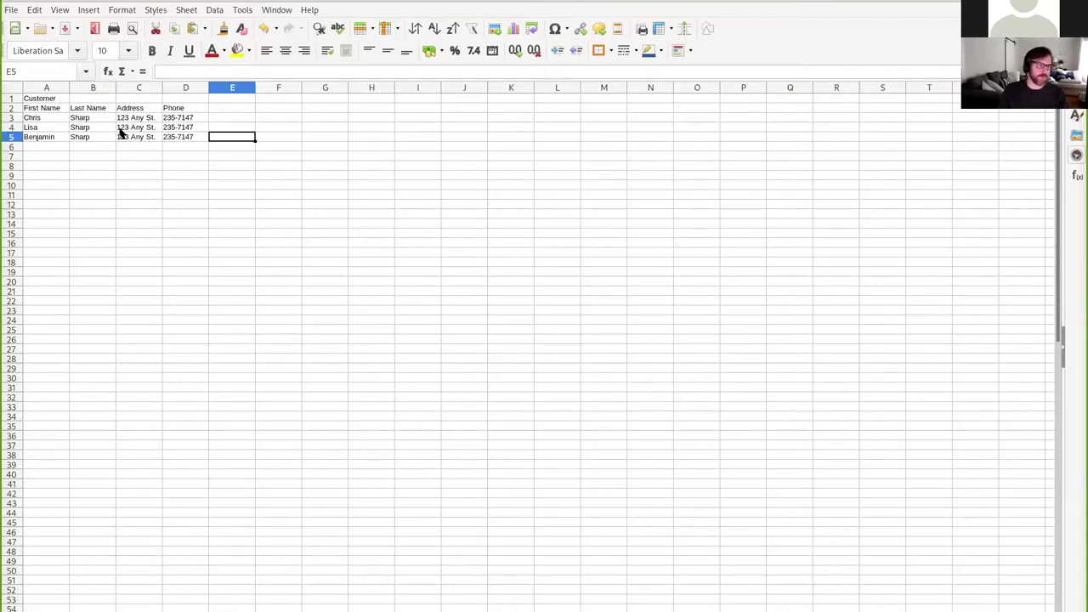
# - Start a Music table below with Artist and Album headers
pyautogui.press('Down')
pyautogui.press('Down')
pyautogui.press('Home')
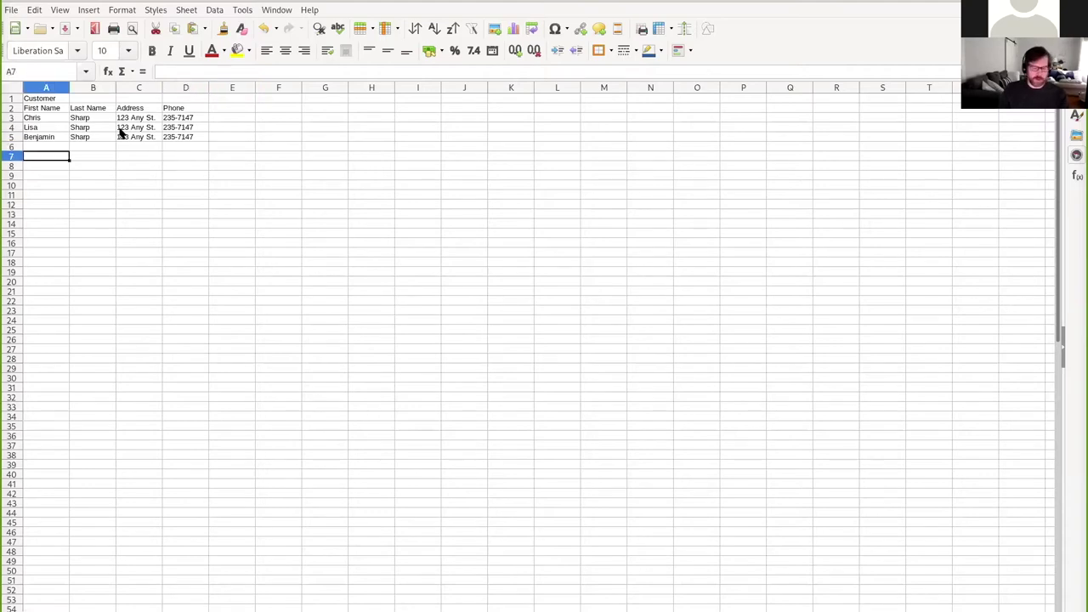
pyautogui.write('Music')
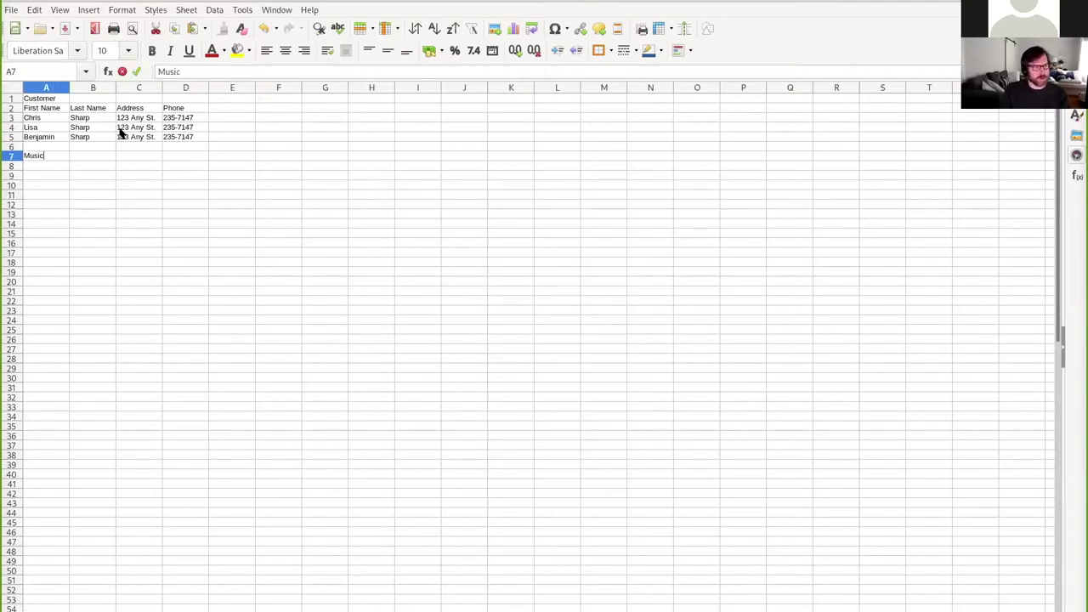
pyautogui.press('Return')
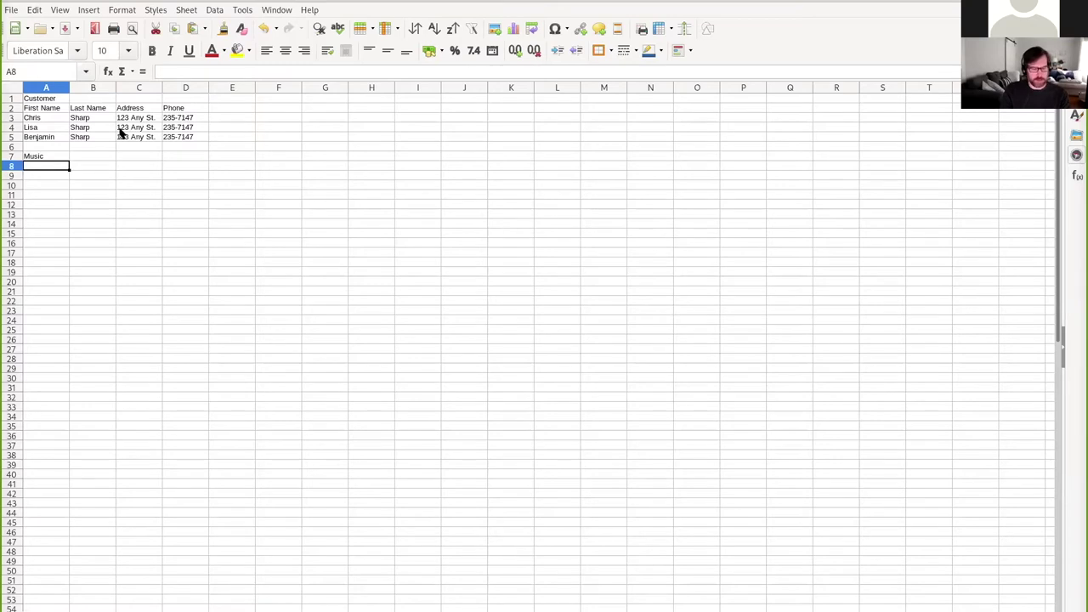
pyautogui.write('Wilco')
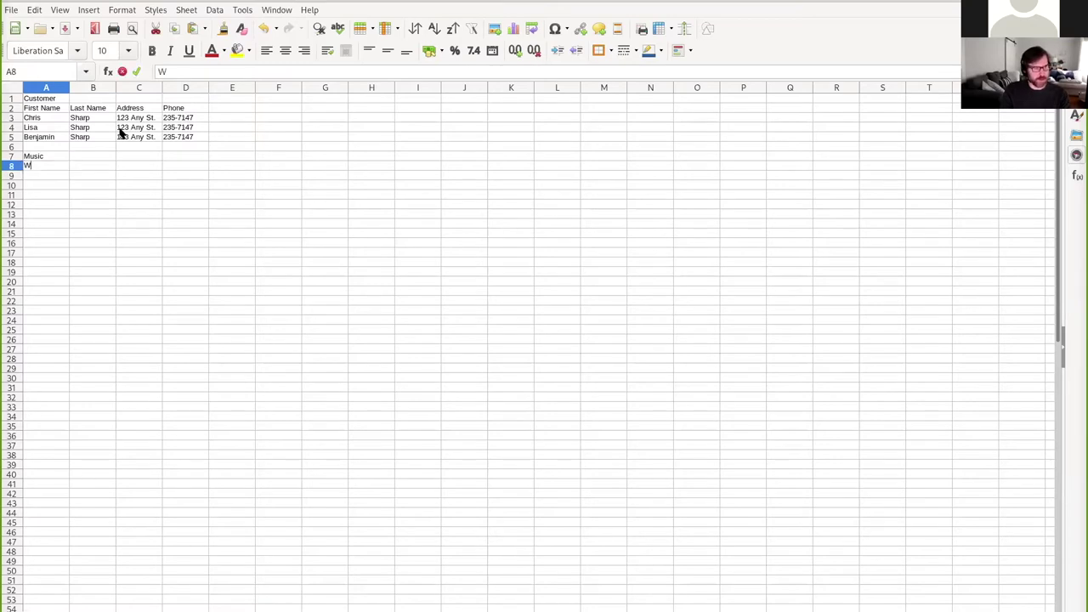
pyautogui.press('BackSpace')
pyautogui.press('BackSpace')
pyautogui.press('BackSpace')
pyautogui.press('BackSpace')
pyautogui.press('BackSpace')
pyautogui.write('Artist')
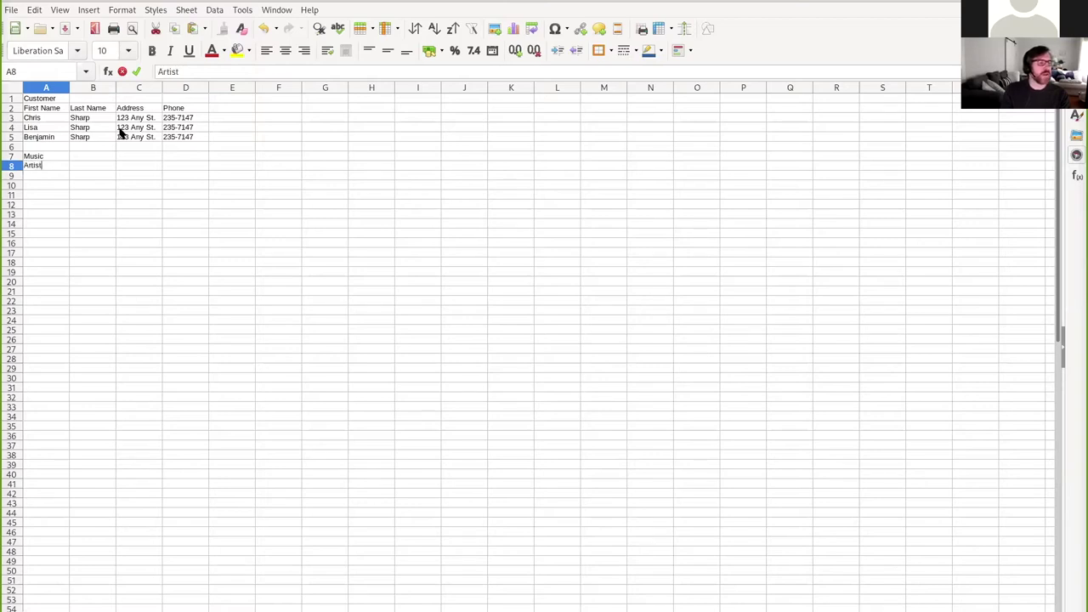
pyautogui.press('Tab')
pyautogui.write('Album')
pyautogui.press('Return')
# - Add the first Music row: artist Wilco, album Being There
pyautogui.write('Wilco')
pyautogui.press('Tab')
pyautogui.write('Being There')
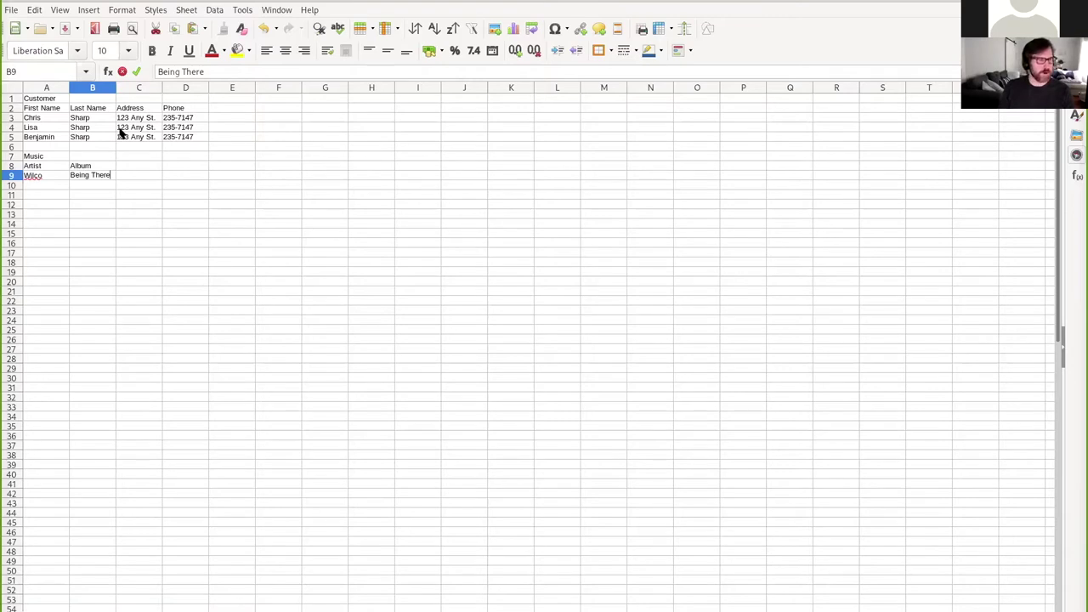
pyautogui.press('Return')
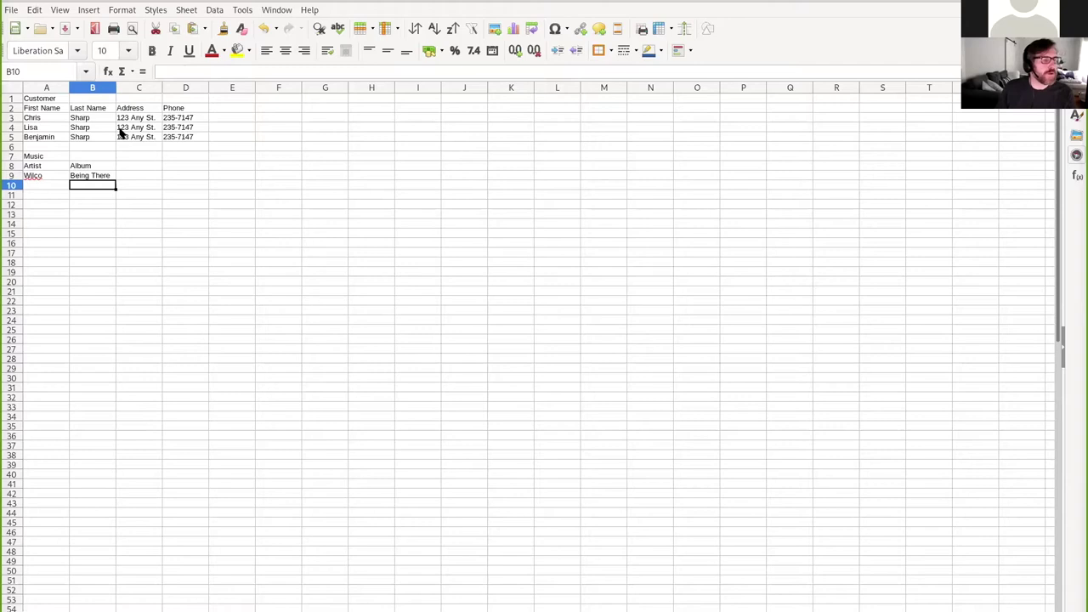
pyautogui.press('Left')
pyautogui.press('Up')
pyautogui.press('Right')
pyautogui.press('Right')
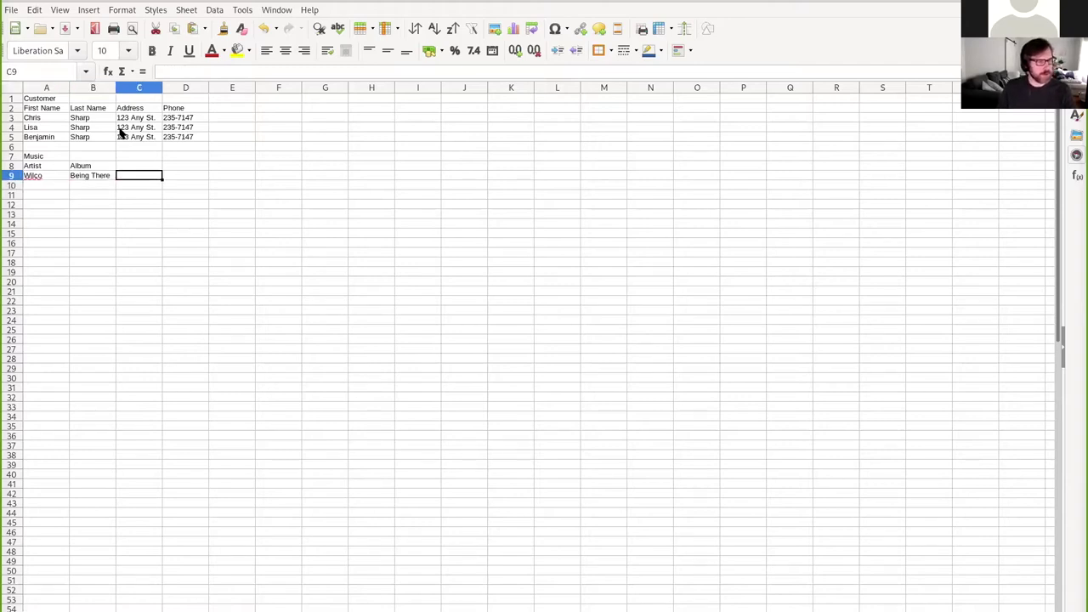
pyautogui.press('Up')
# - Add a Customer header in C8 and the first customer's full name in C9
pyautogui.write('Cu')
pyautogui.write('somt')
pyautogui.press('BackSpace')
pyautogui.press('BackSpace')
pyautogui.write('te')
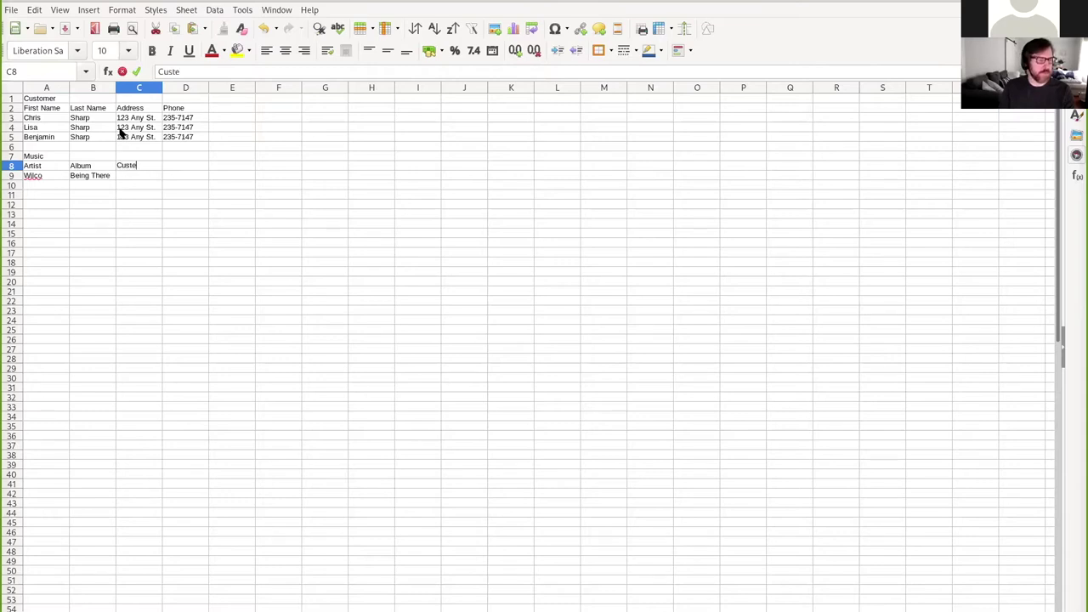
pyautogui.press('BackSpace')
pyautogui.write('omer')
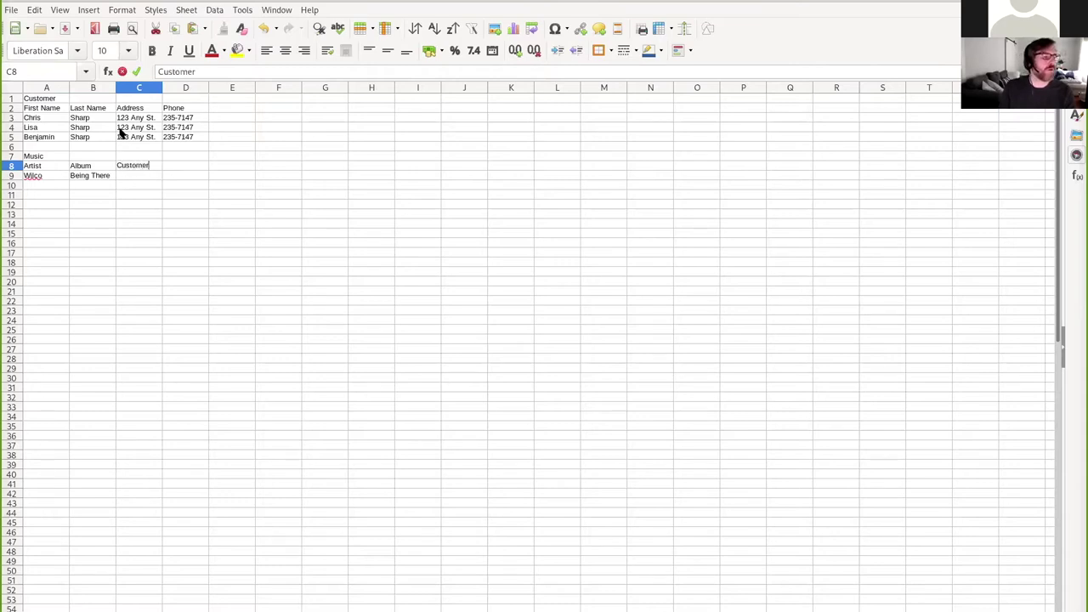
pyautogui.press('Return')
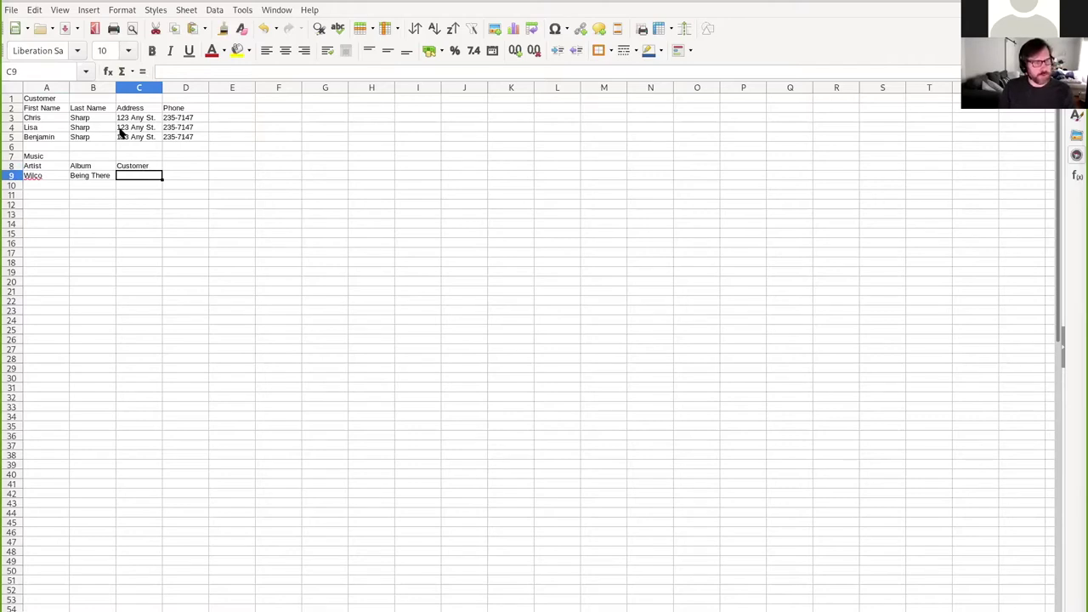
pyautogui.write('Chris Sharp')
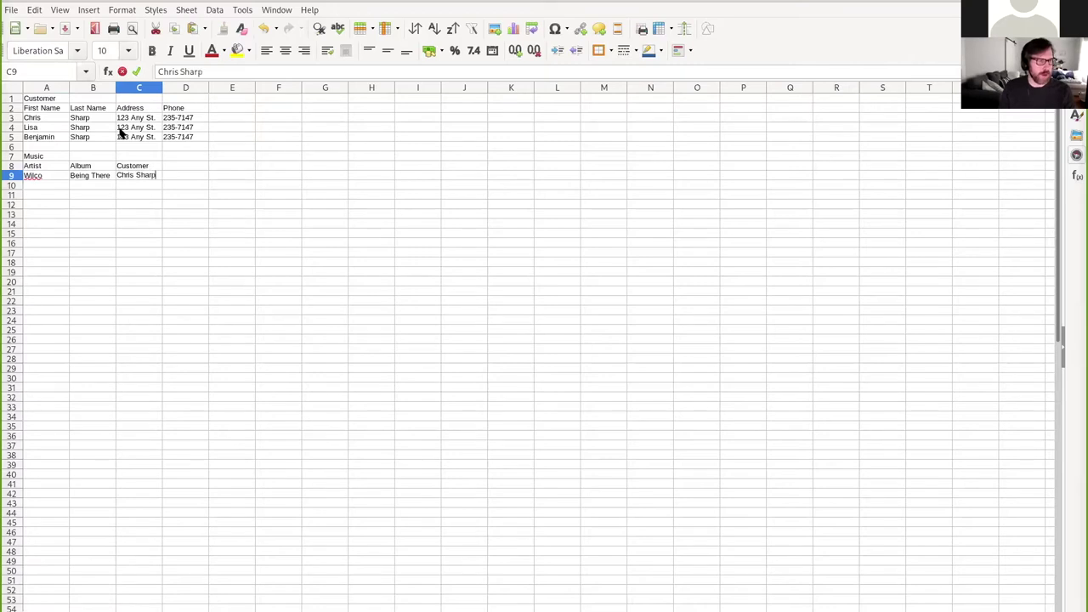
pyautogui.press('Return')
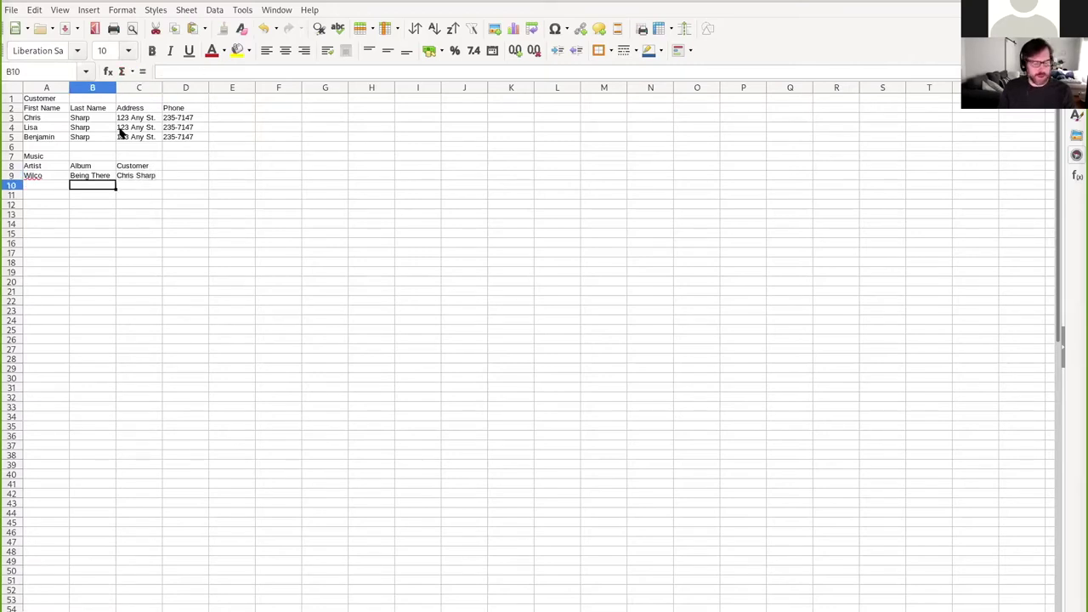
pyautogui.press('Left')
# - Add a second Wilco – Being There row with another customer's full name
pyautogui.write('Wil')
pyautogui.press('Tab')
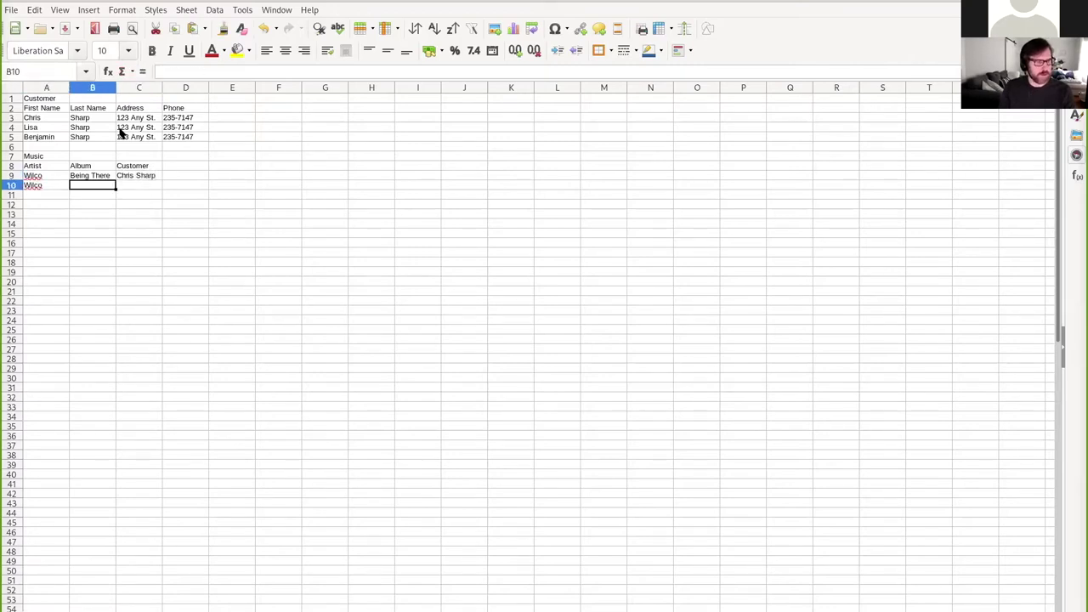
pyautogui.write('B')
pyautogui.press('Tab')
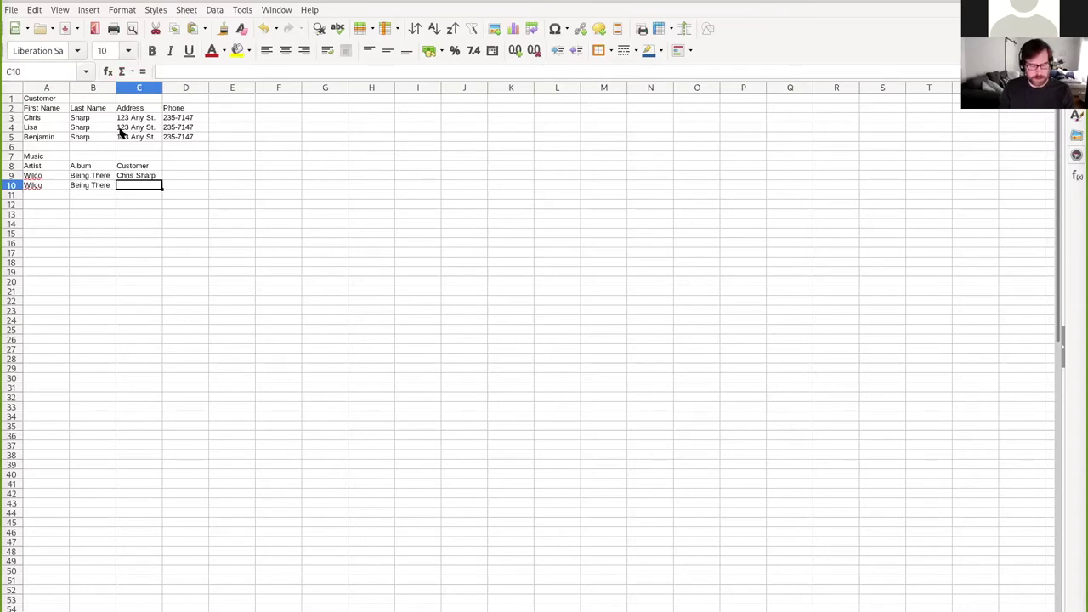
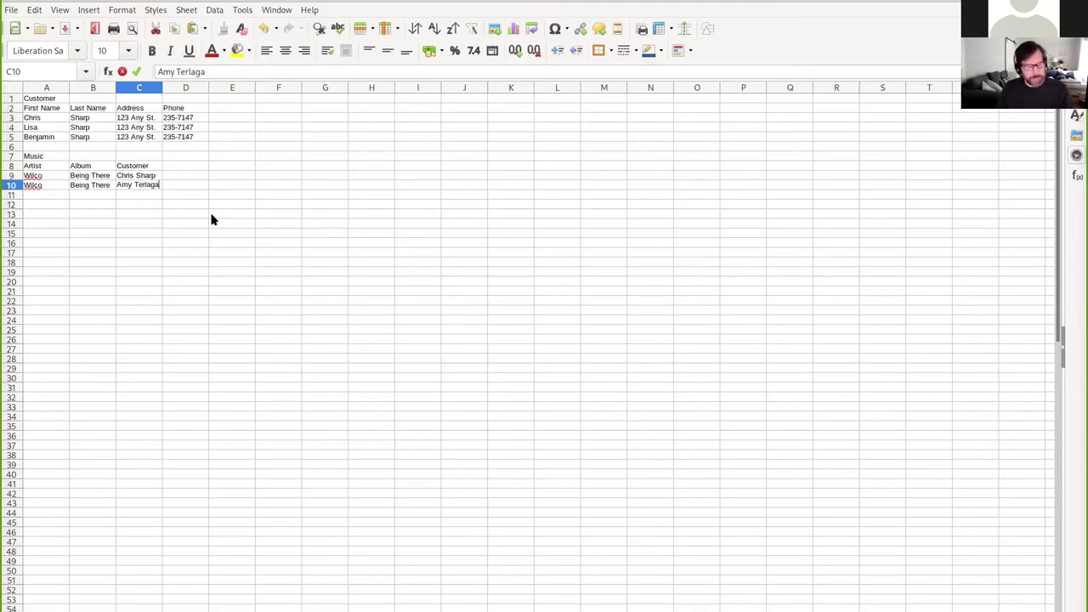
# - Confirm the second customer name and title a new table 'Customer' in A13
pyautogui.press('Return')
pyautogui.press('Down')
pyautogui.press('Down')
pyautogui.press('Left')
pyautogui.press('Left')
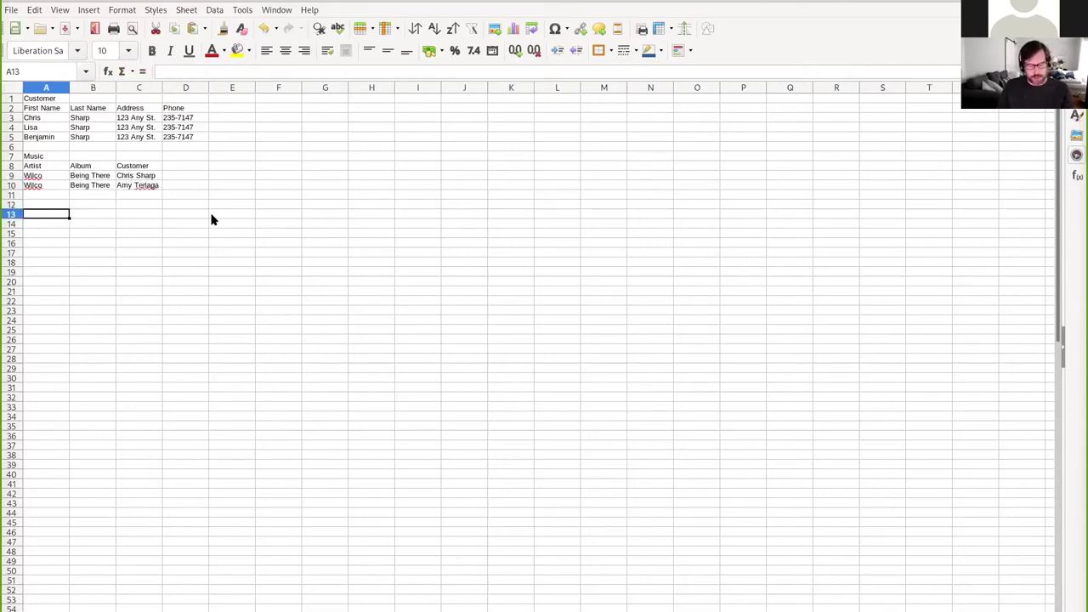
pyautogui.write('Customer')
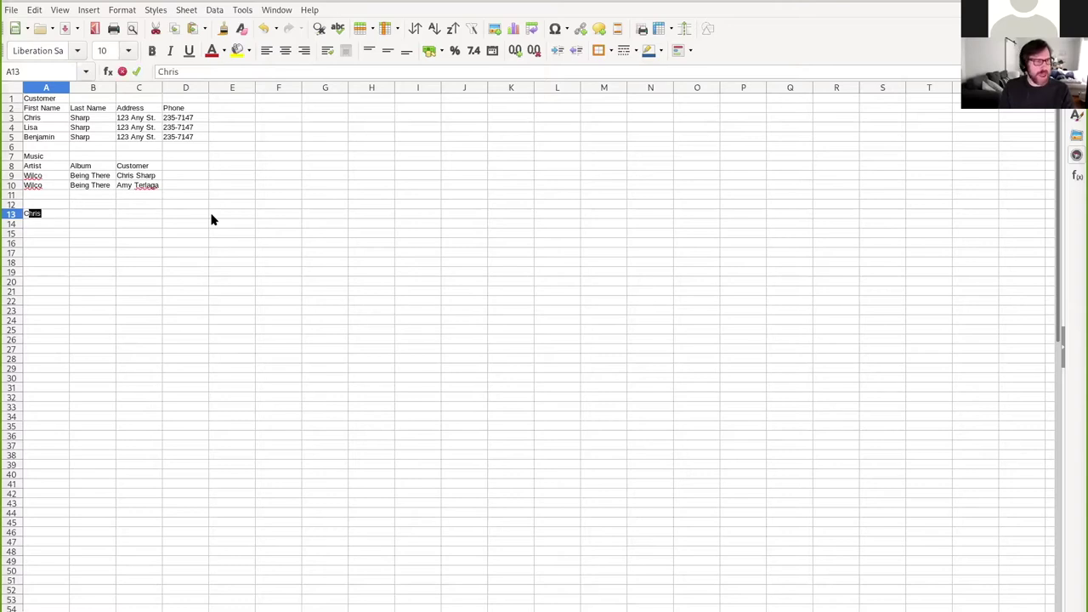
pyautogui.press('Tab')
pyautogui.press('Return')
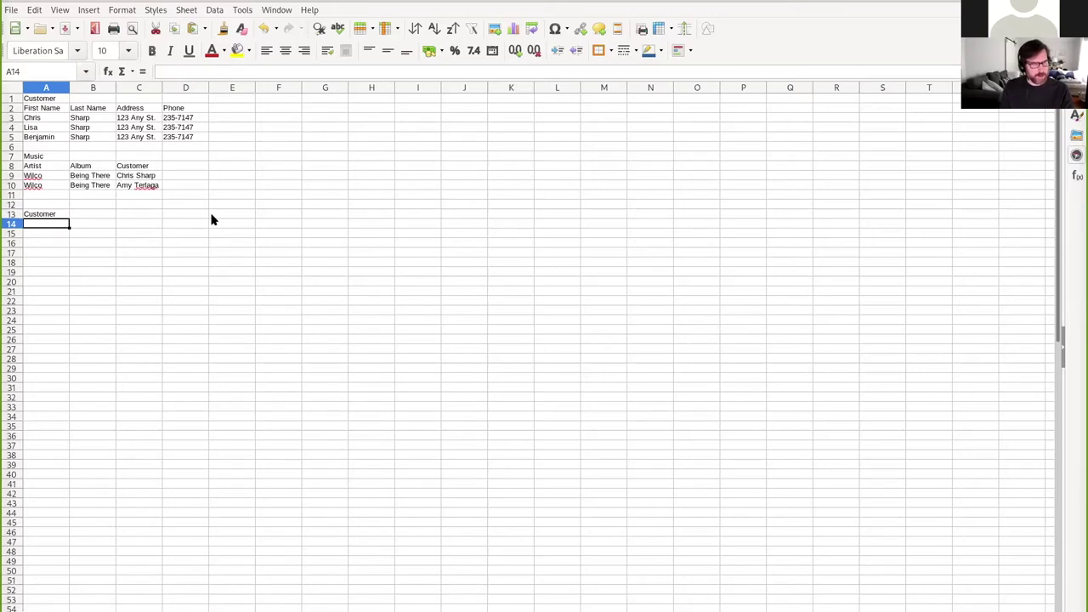
# - Enter the First Name, Last Name, Address and Phone headers across A14:D14
pyautogui.write('First Name')
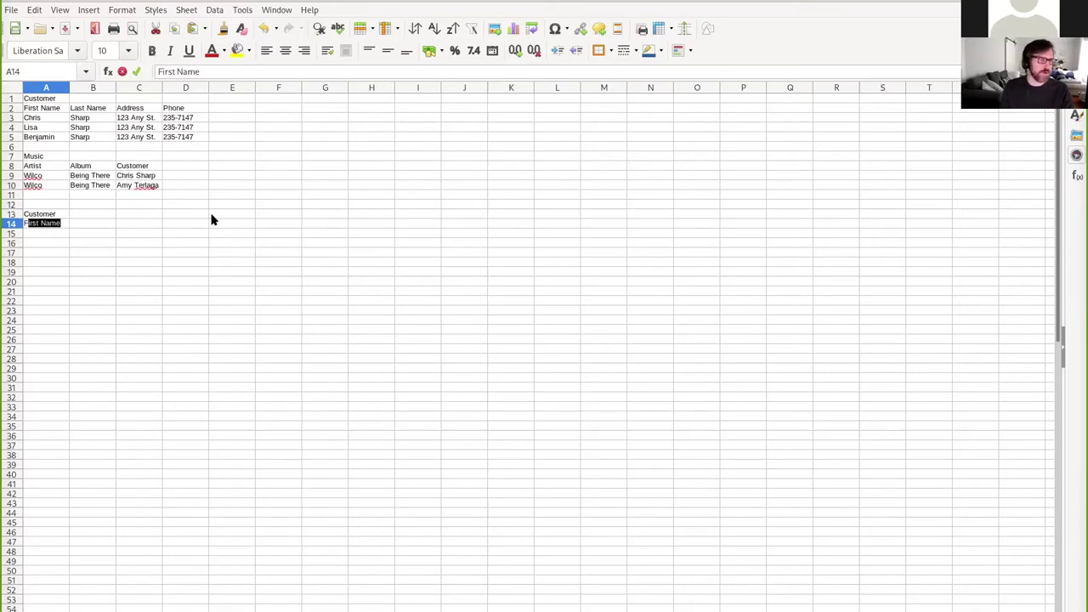
pyautogui.press('Tab')
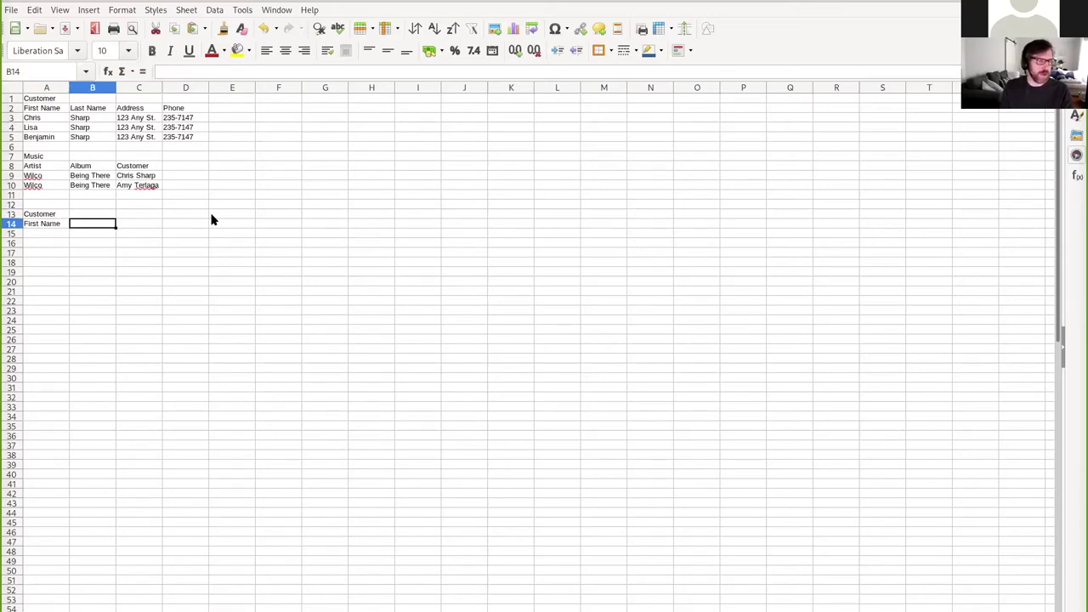
pyautogui.write('Last Name')
pyautogui.press('Tab')
pyautogui.write('Address')
pyautogui.press('Tab')
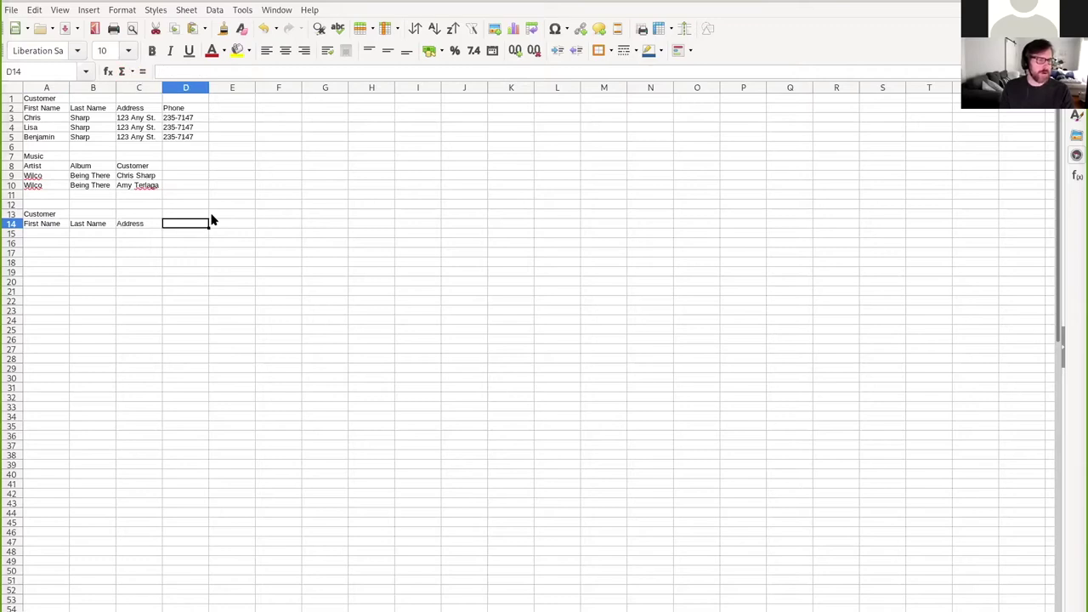
pyautogui.write('Phone')
pyautogui.press('Tab')
# - Enter the Email header in E14, correcting the misspelled entry
pyautogui.write('Emi')
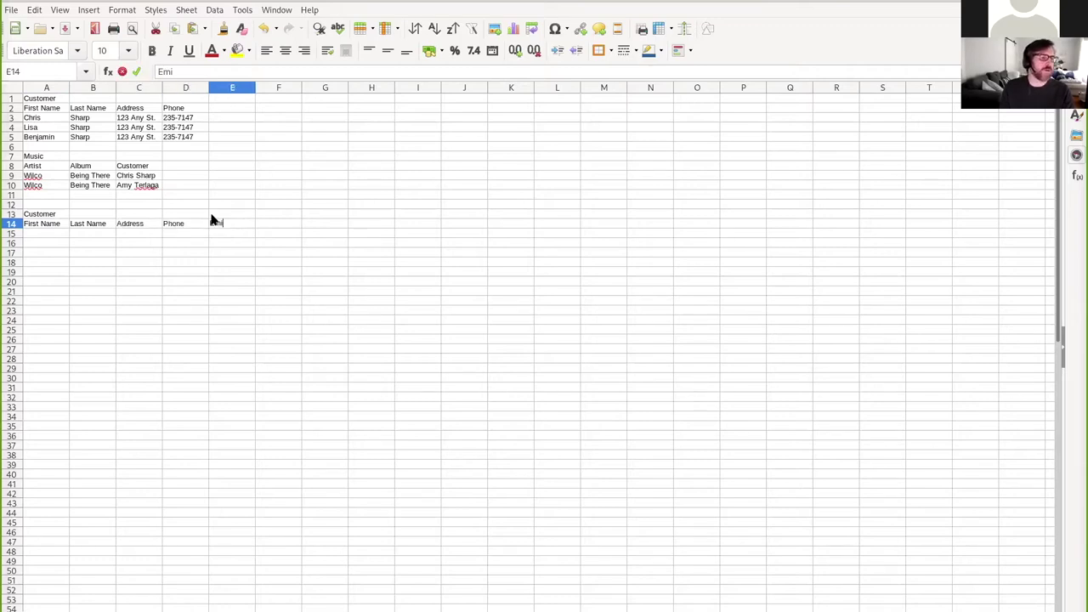
pyautogui.press('Tab')
pyautogui.press('BackSpace')
pyautogui.press('Escape')
pyautogui.click(226, 226)
pyautogui.write('Email')
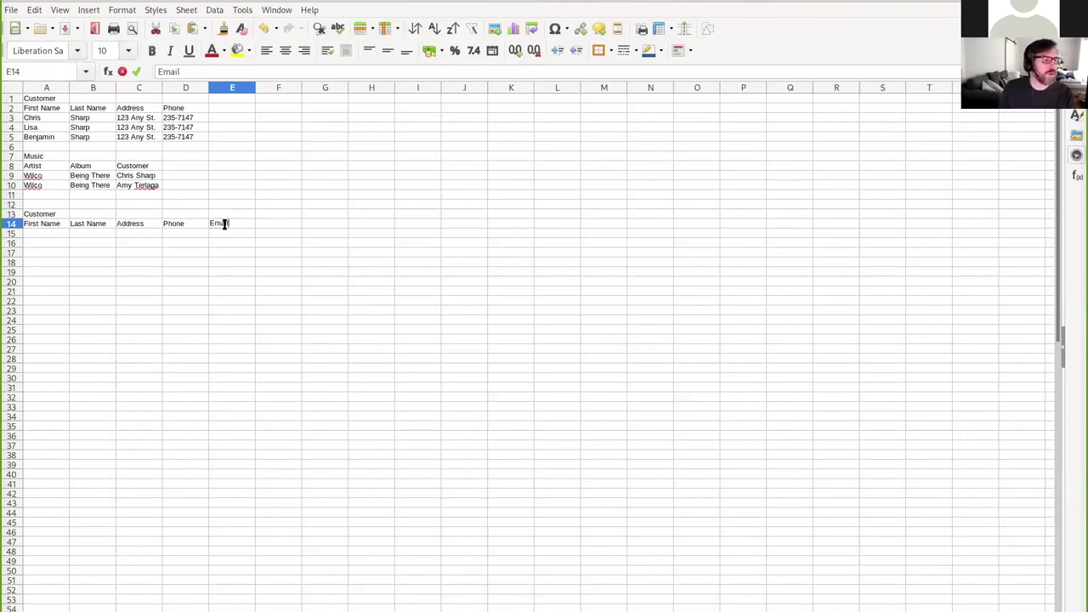
pyautogui.press('Return')
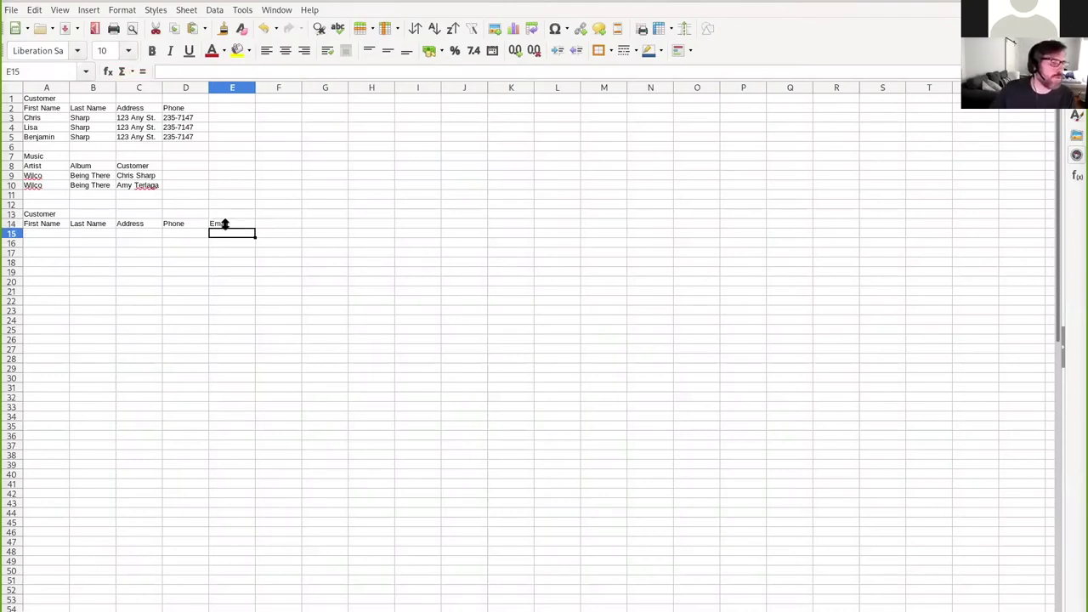
pyautogui.click(30, 225)
# - Insert a cell at A14, shifting the Customer headers one column right
pyautogui.rightClick(31, 225)
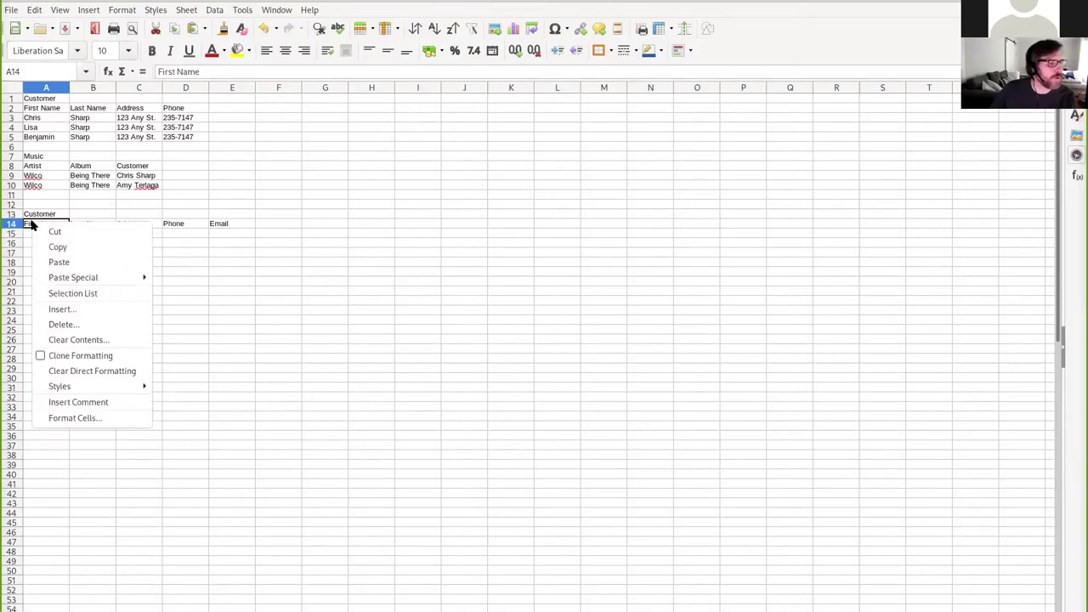
pyautogui.click(75, 311)
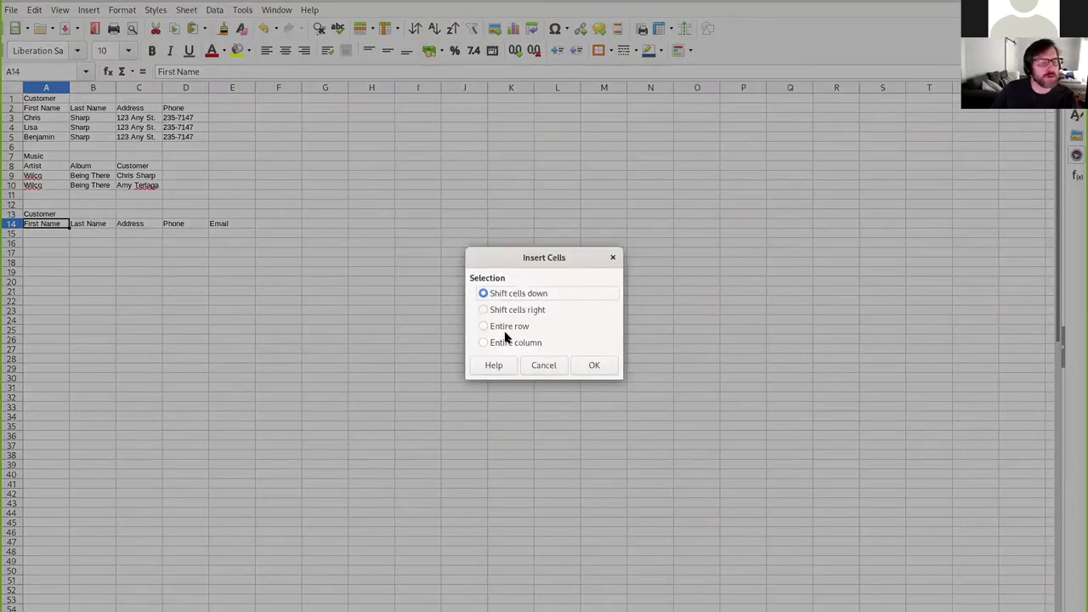
pyautogui.click(512, 310)
pyautogui.press('Return')
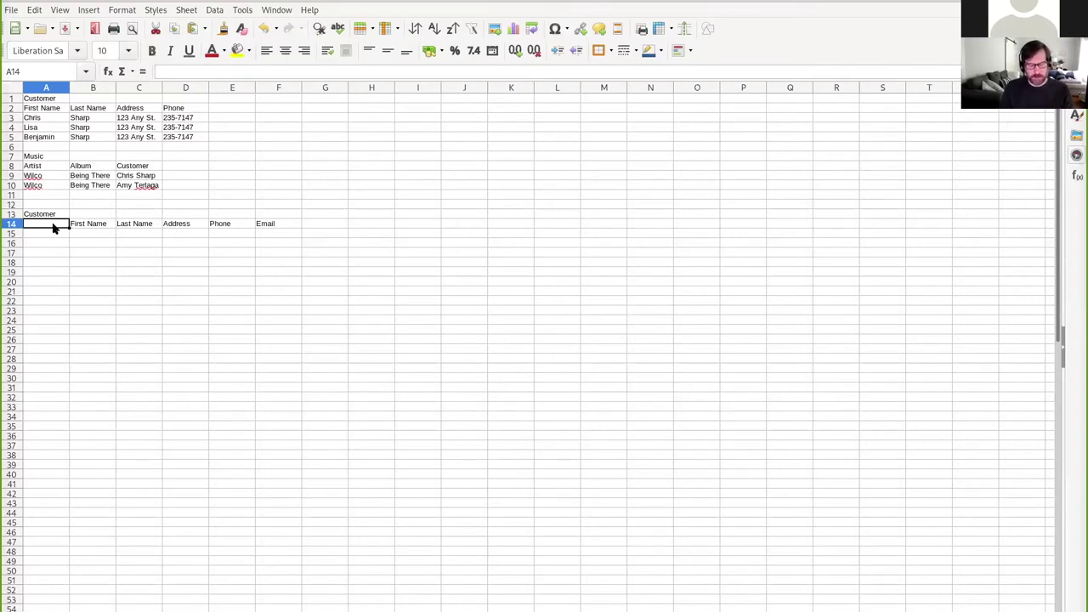
# - Add an ID header in A14 and number rows 15–17 with 1, 2 and 3
pyautogui.write('ID')
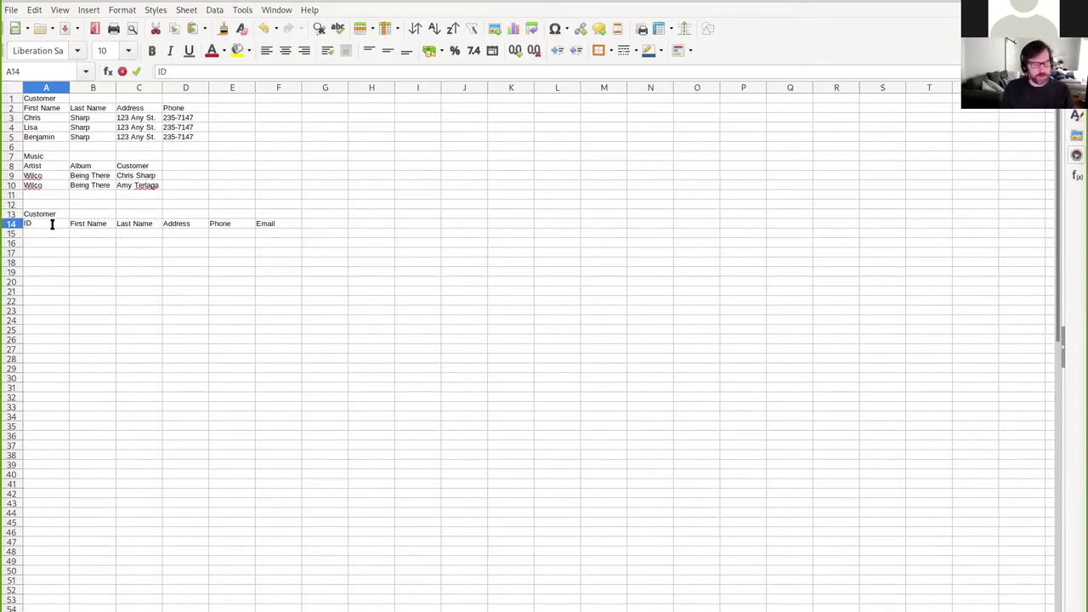
pyautogui.press('Return')
pyautogui.write('1')
pyautogui.press('Return')
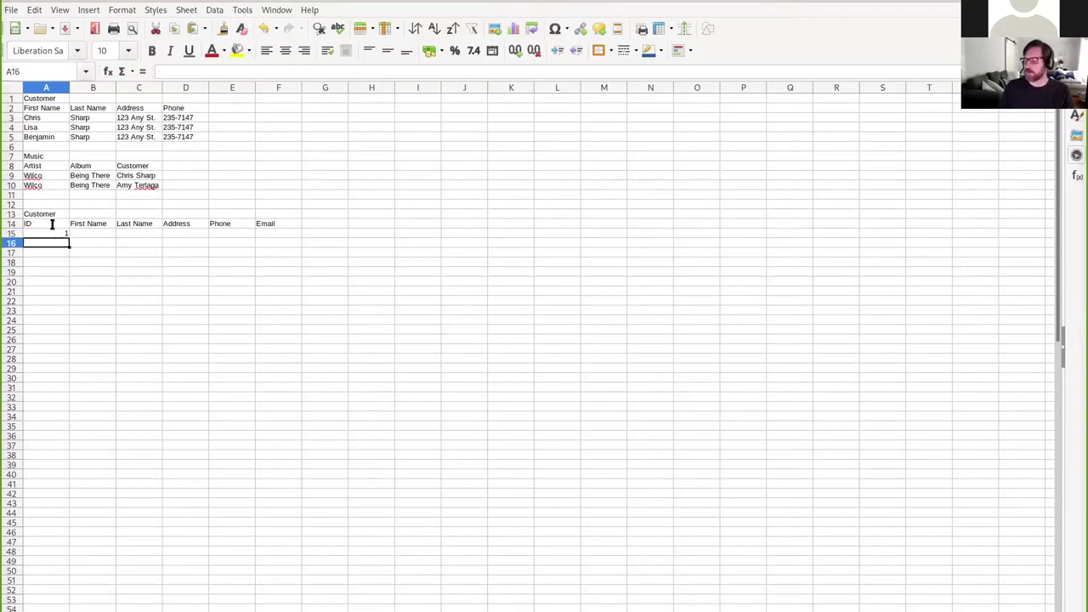
pyautogui.write('2')
pyautogui.press('Return')
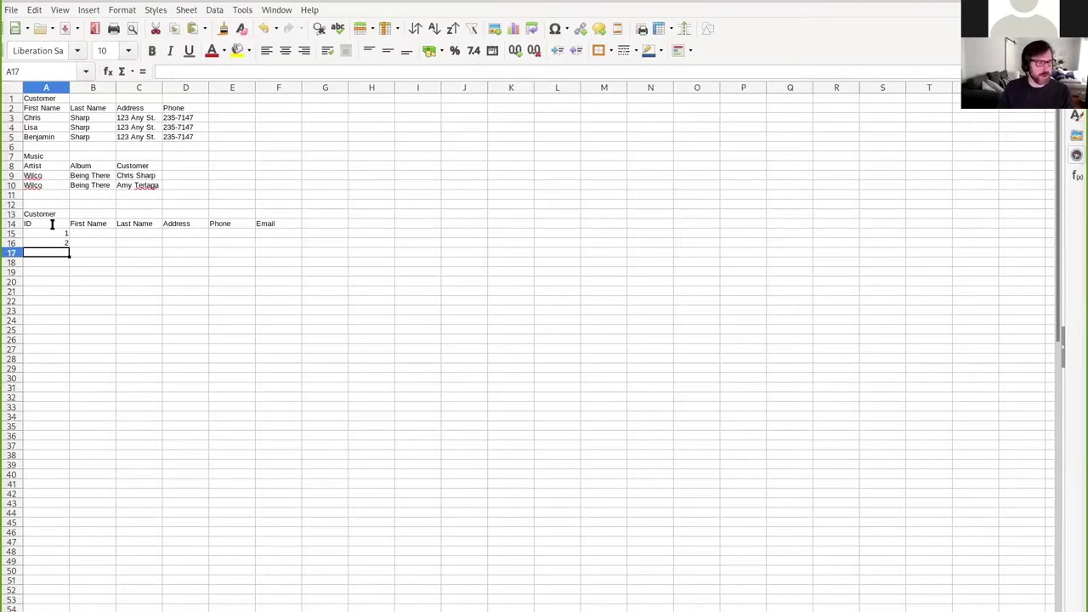
pyautogui.write('3')
pyautogui.press('Return')
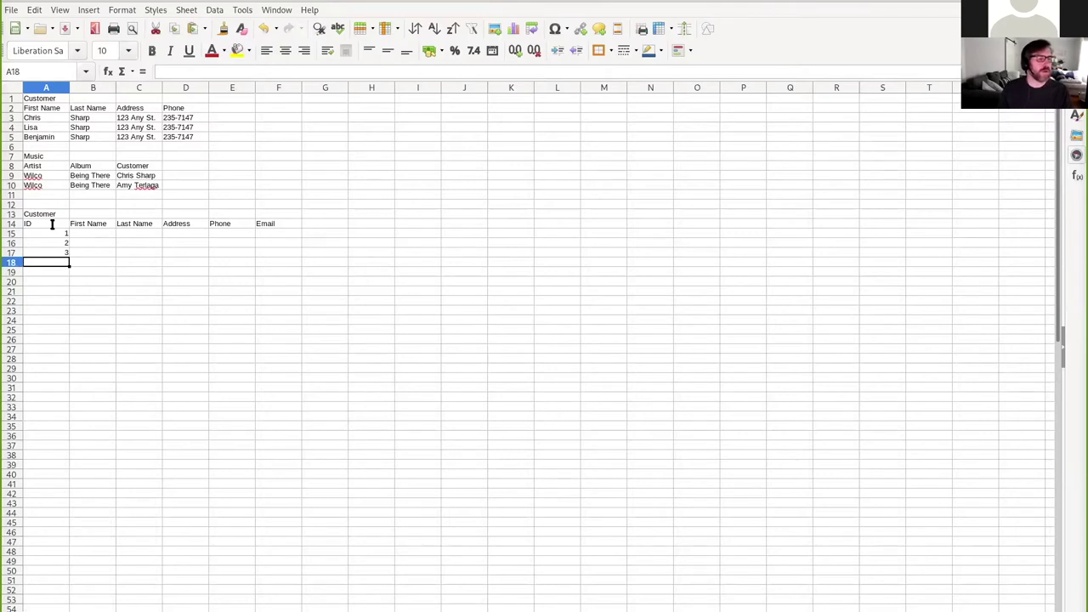
pyautogui.press('Up')
pyautogui.press('Up')
pyautogui.press('Up')
# - Enter the three customers' first names in B15:B17 for IDs 1 to 3
pyautogui.press('Right')
pyautogui.press('Right')
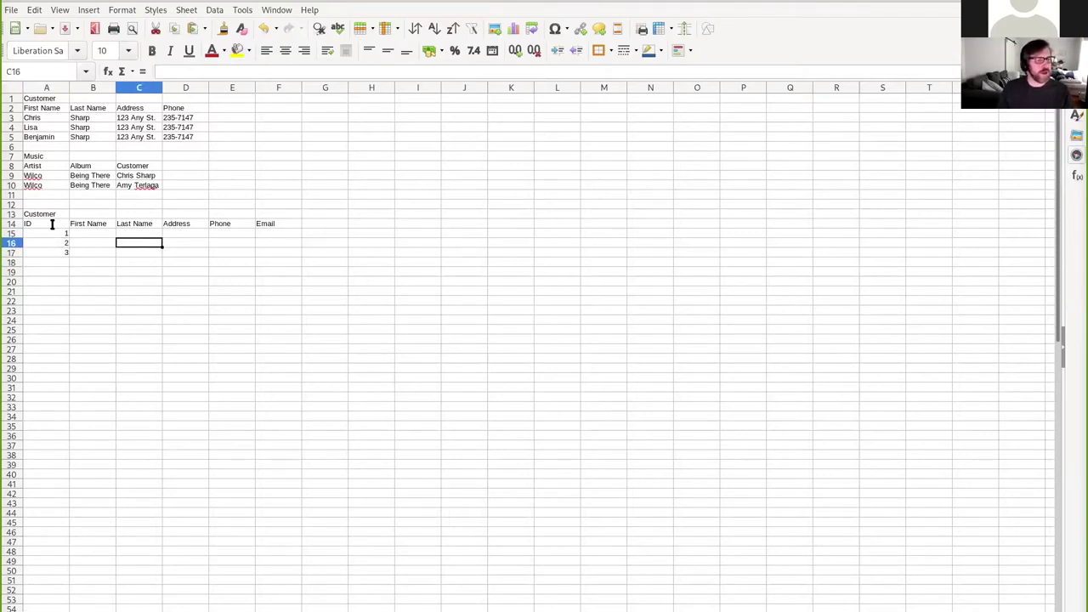
pyautogui.press('Left')
pyautogui.write('Chri')
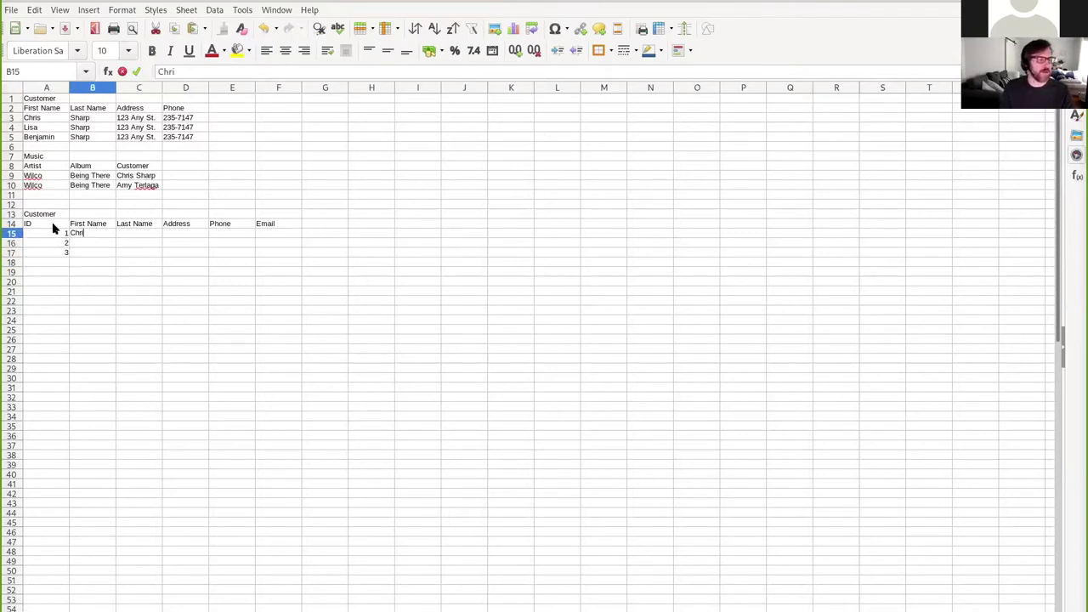
pyautogui.write('s...')
pyautogui.press('Return')
pyautogui.write('Li')
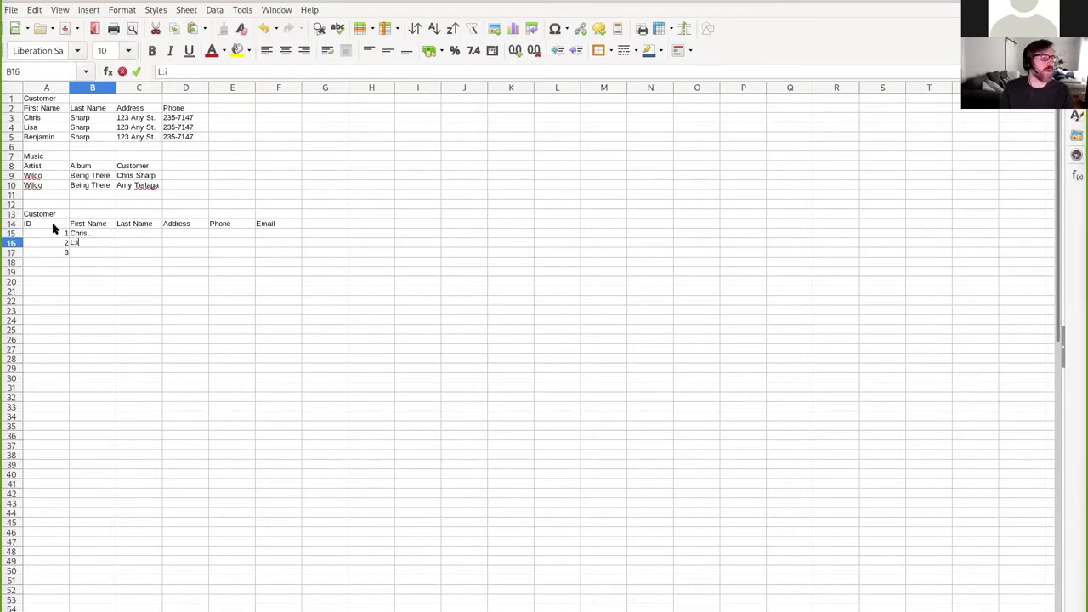
pyautogui.write('sa...')
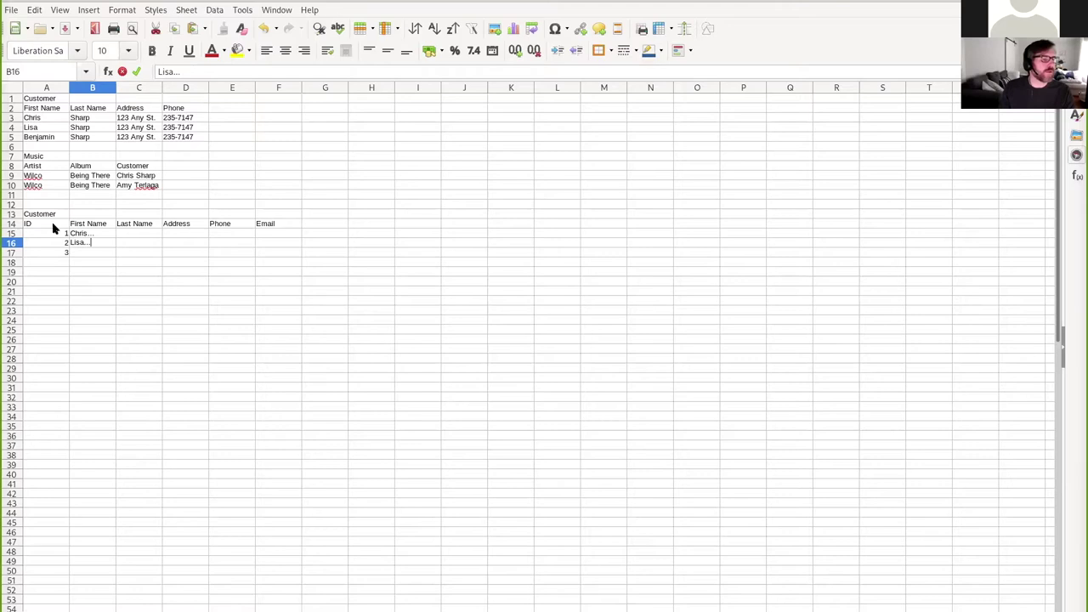
pyautogui.press('Return')
pyautogui.write('Am')
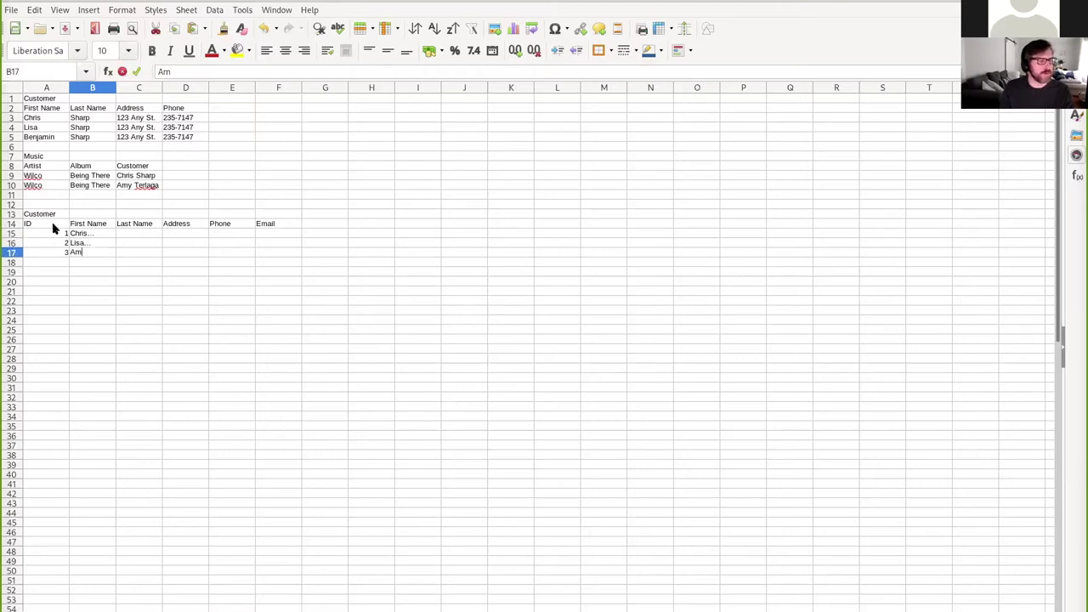
pyautogui.write('y...')
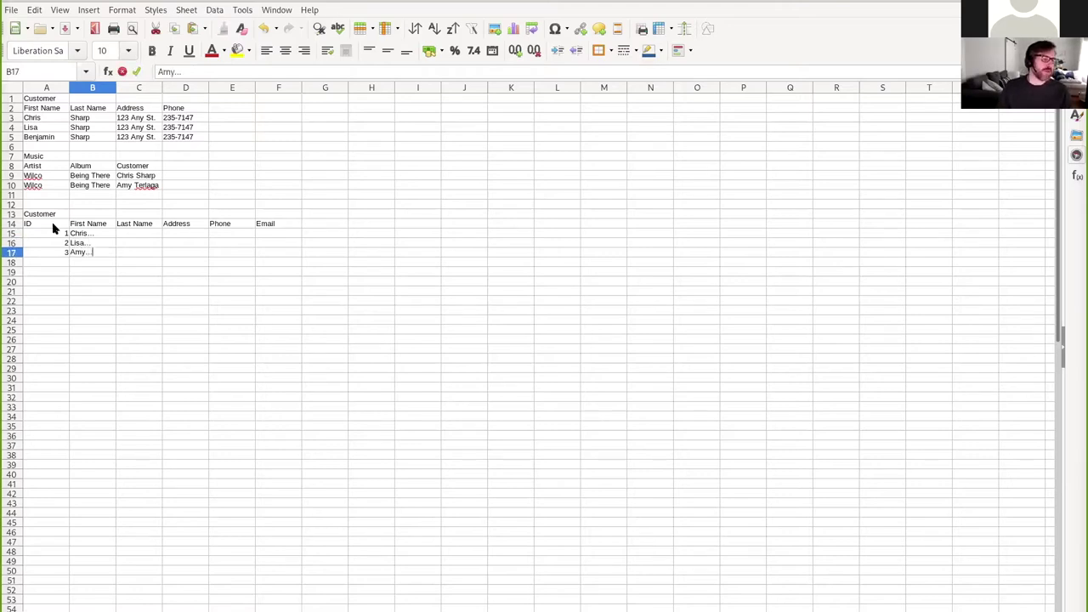
pyautogui.press('Up')
pyautogui.press('Up')
pyautogui.press('Up')
pyautogui.press('Up')
pyautogui.press('Up')
pyautogui.press('Up')
pyautogui.press('Up')
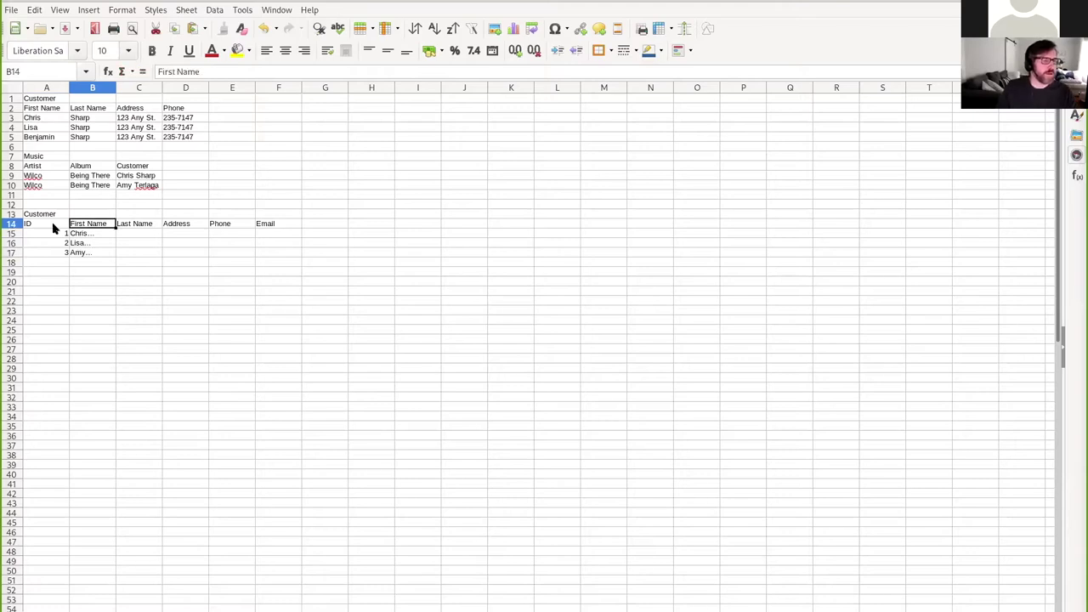
pyautogui.press('Right')
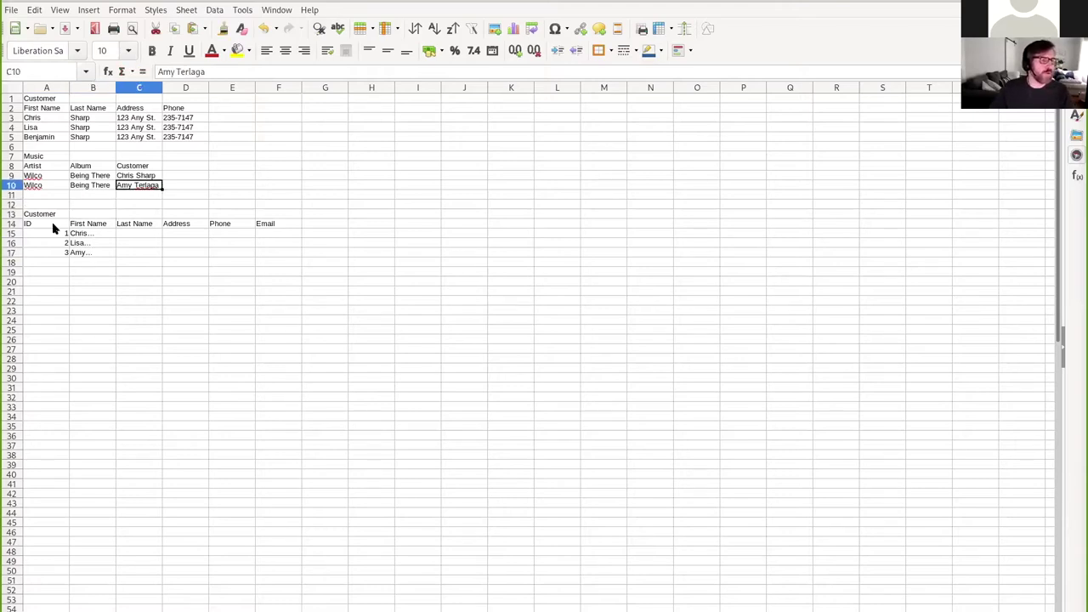
# - Replace the customer names in C9 and C10 with customer IDs 1 and 3
pyautogui.click(151, 176)
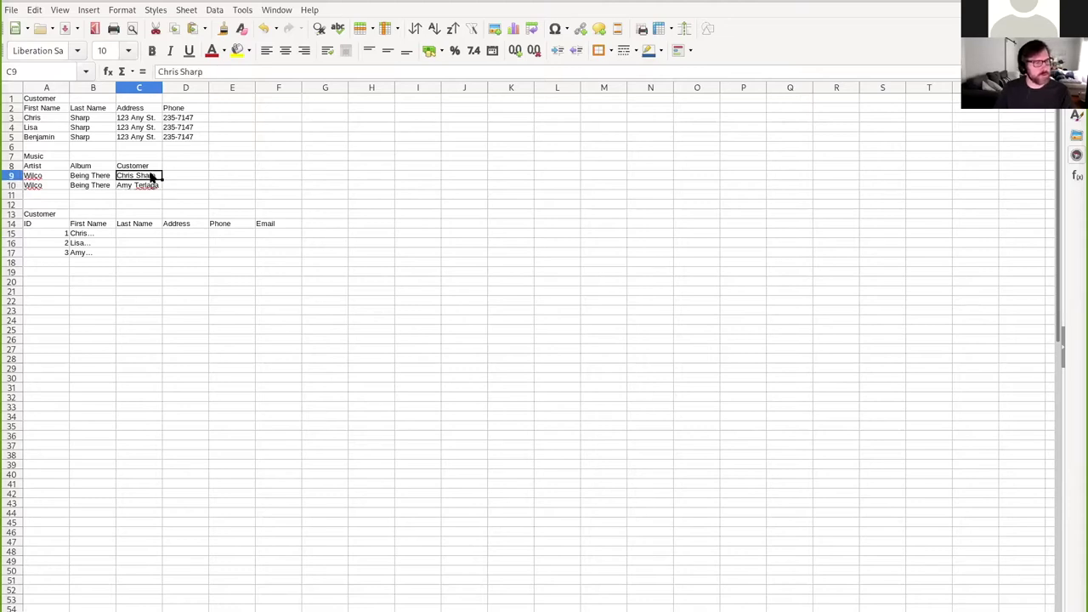
pyautogui.write('1')
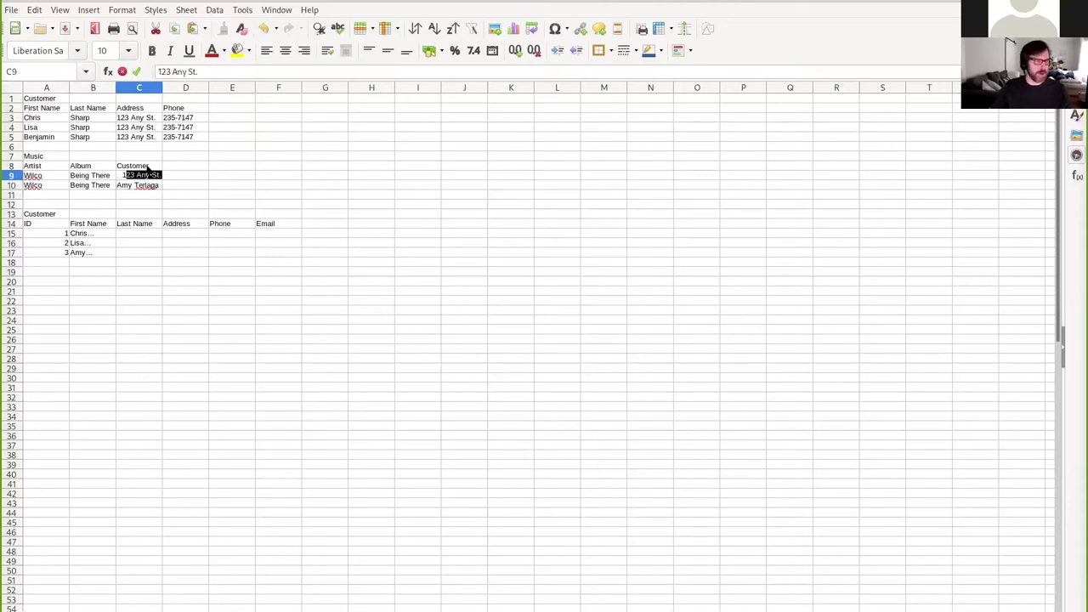
pyautogui.press('BackSpace')
pyautogui.press('Return')
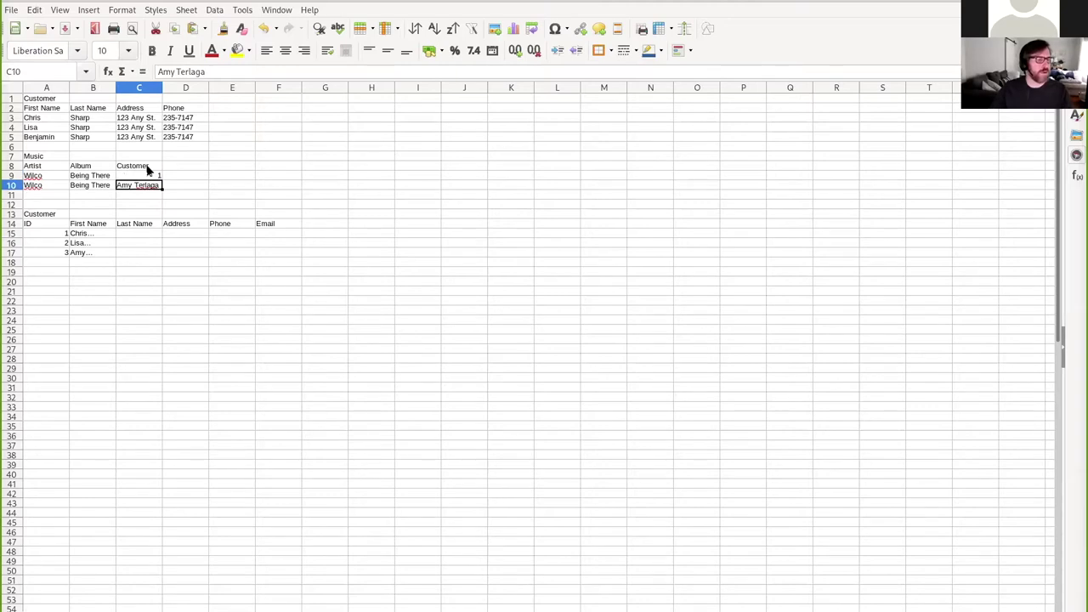
pyautogui.write('2')
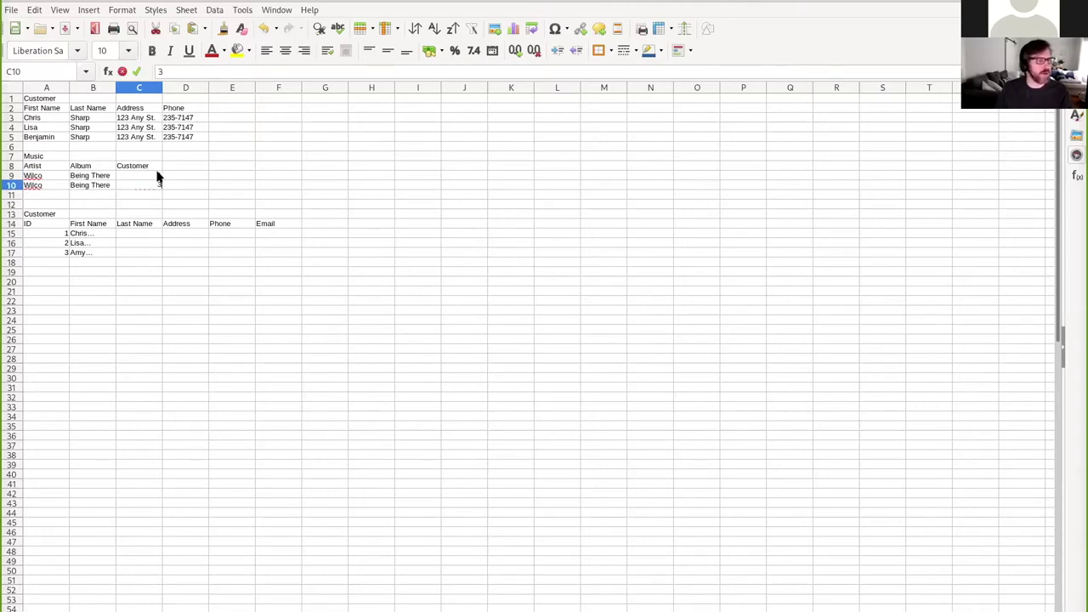
pyautogui.press('Return')
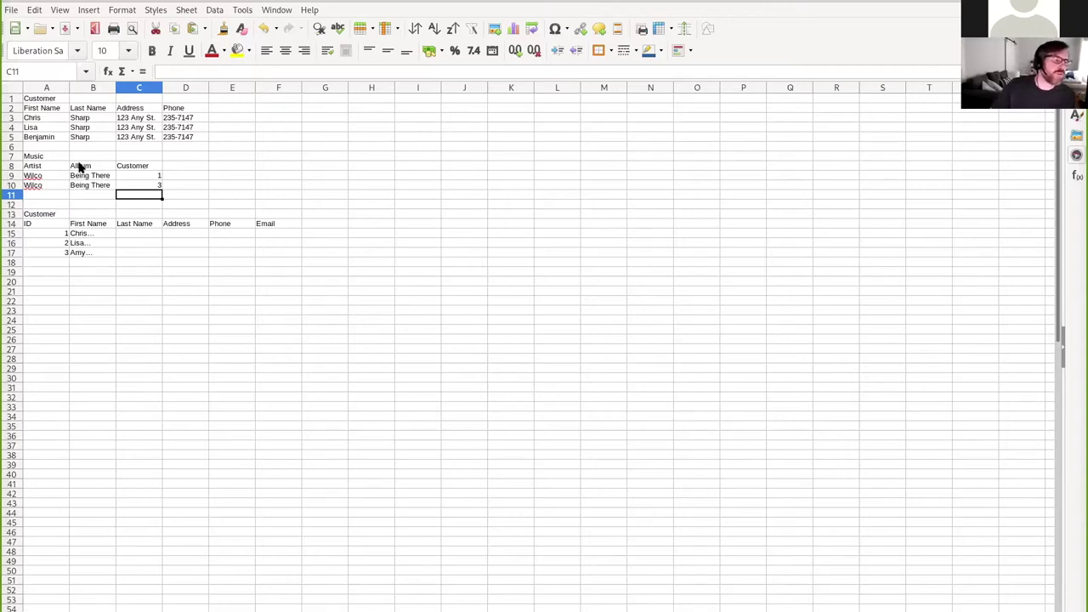
pyautogui.click(132, 177)
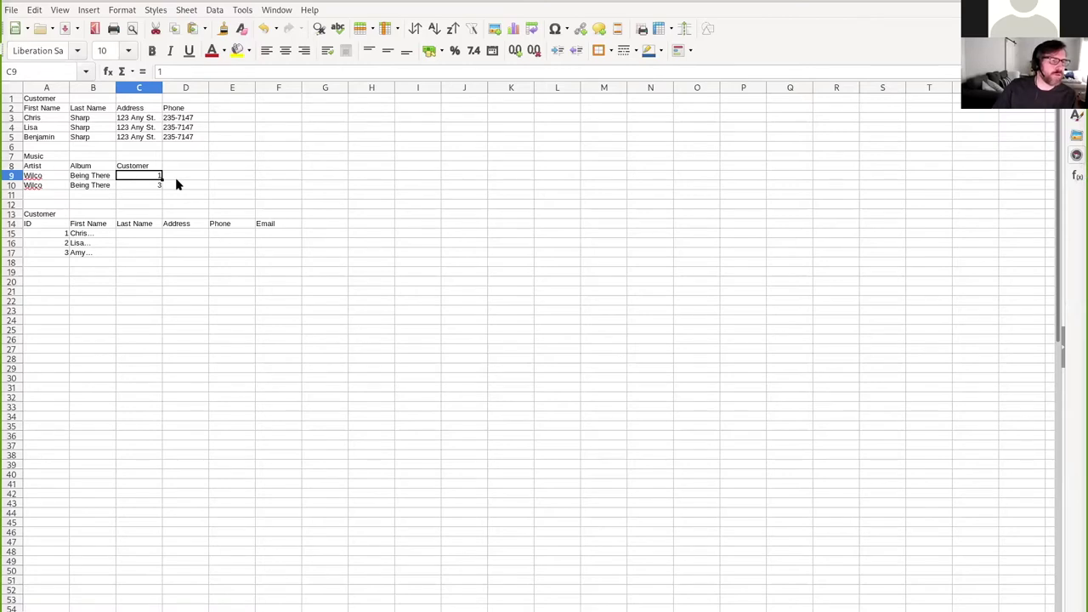
pyautogui.click(57, 194)
# - Fill row 11 with artist R.E.M., album Green and customer ID 1
pyautogui.doubleClick(54, 191)
pyautogui.write('R.E.M.')
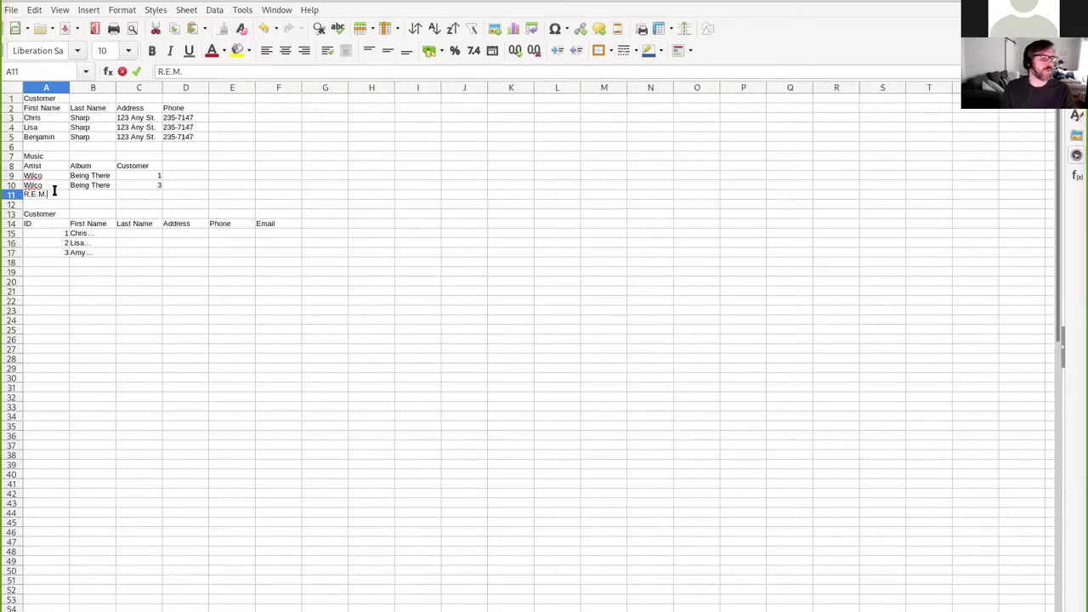
pyautogui.press('Tab')
pyautogui.write('Green')
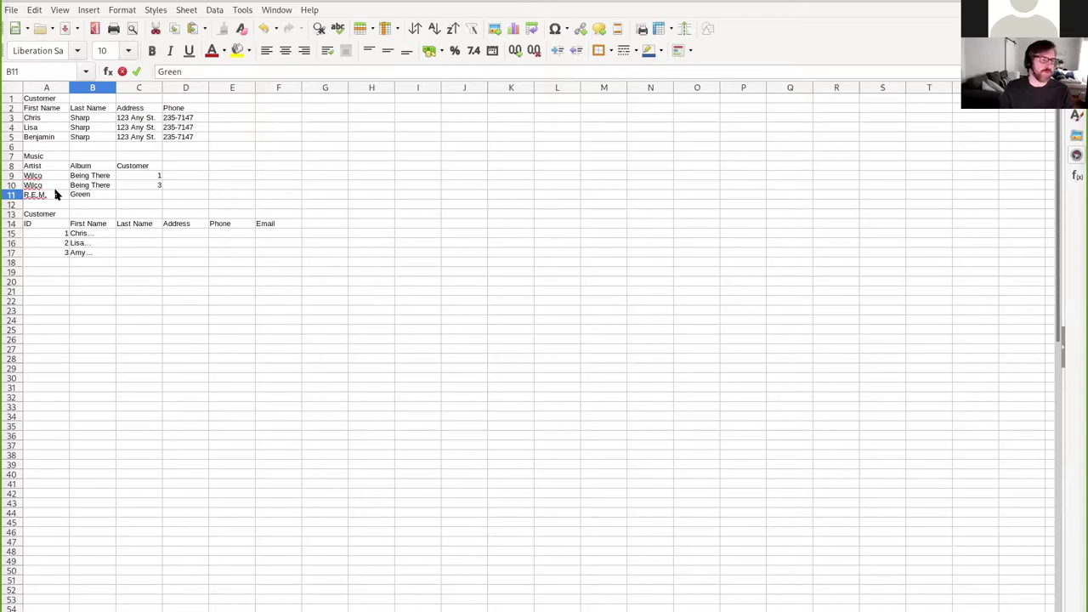
pyautogui.press('Tab')
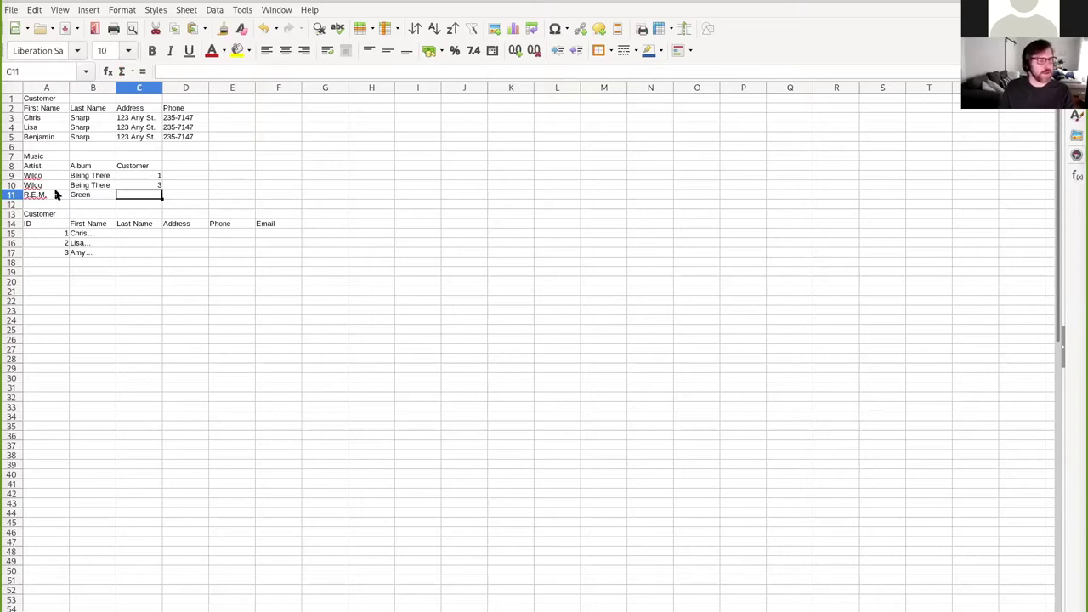
pyautogui.write('1')
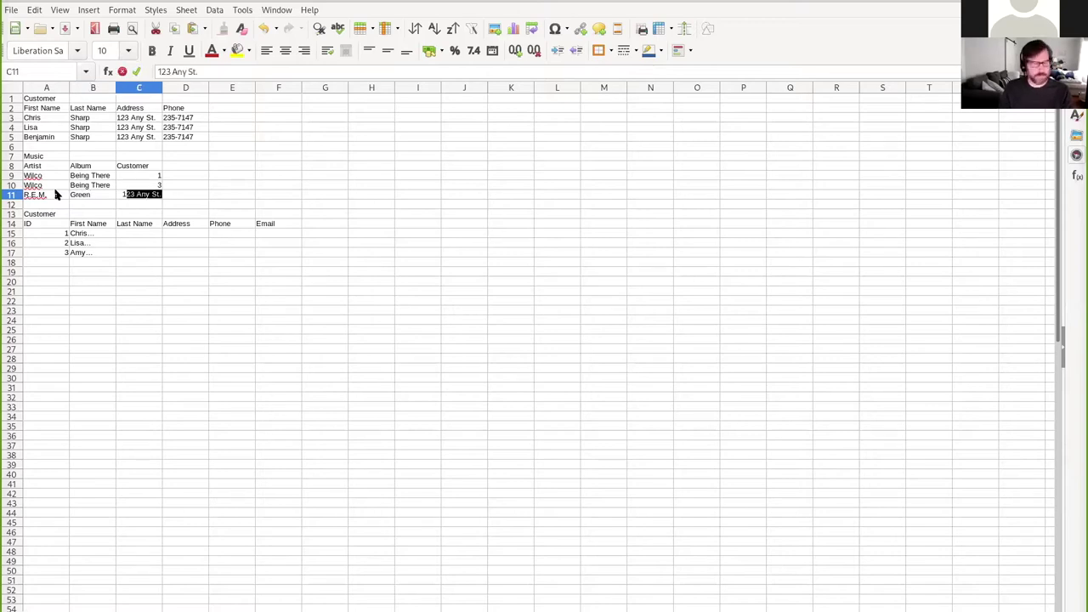
pyautogui.press('BackSpace')
pyautogui.press('Return')
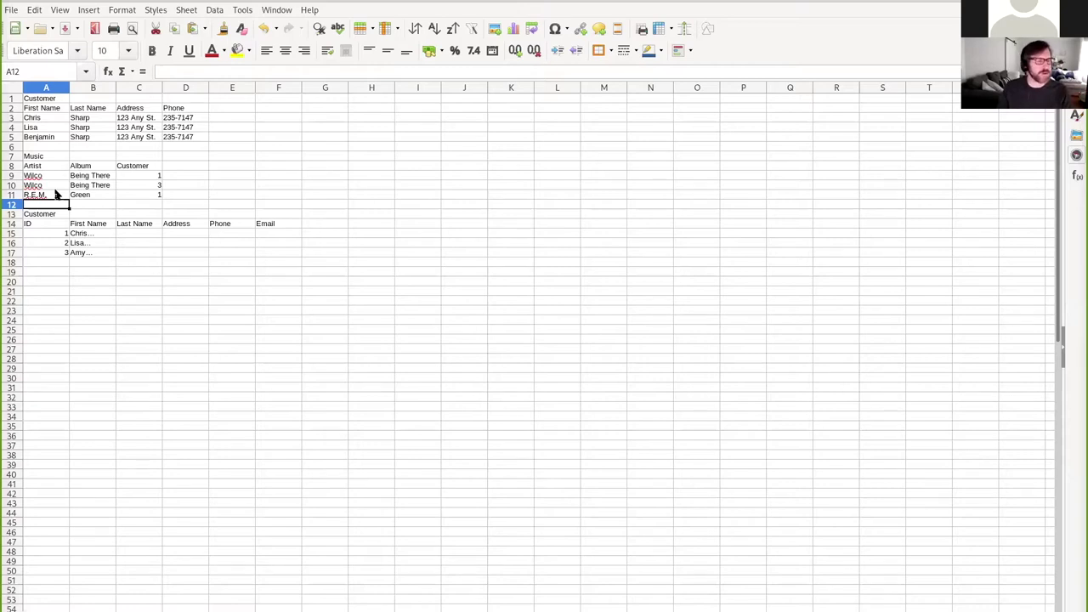
# - Arrow through the lower Customer table's headers to the Address column and back up
pyautogui.press('Down')
pyautogui.press('Down')
pyautogui.press('Right')
pyautogui.press('Right')
pyautogui.press('Right')
pyautogui.press('Right')
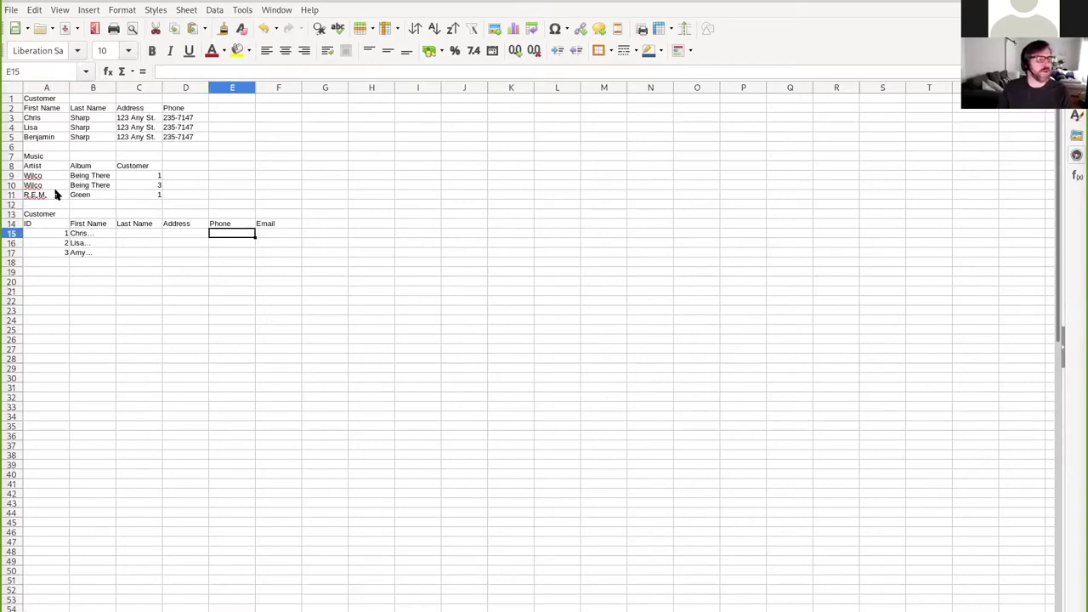
pyautogui.press('Left')
pyautogui.press('Down')
pyautogui.press('Up')
pyautogui.press('Up')
pyautogui.press('Up')
pyautogui.press('Up')
pyautogui.press('Up')
pyautogui.press('Up')
# - Advance the slideshow to the How Databases Work slide showing the bookshelf photo
pyautogui.press('Left')
pyautogui.press('Left')
pyautogui.press('Up')
pyautogui.press('Up')
pyautogui.press('Up')
pyautogui.press('Up')
pyautogui.press('Up')
pyautogui.press('Right')
pyautogui.press('Up')
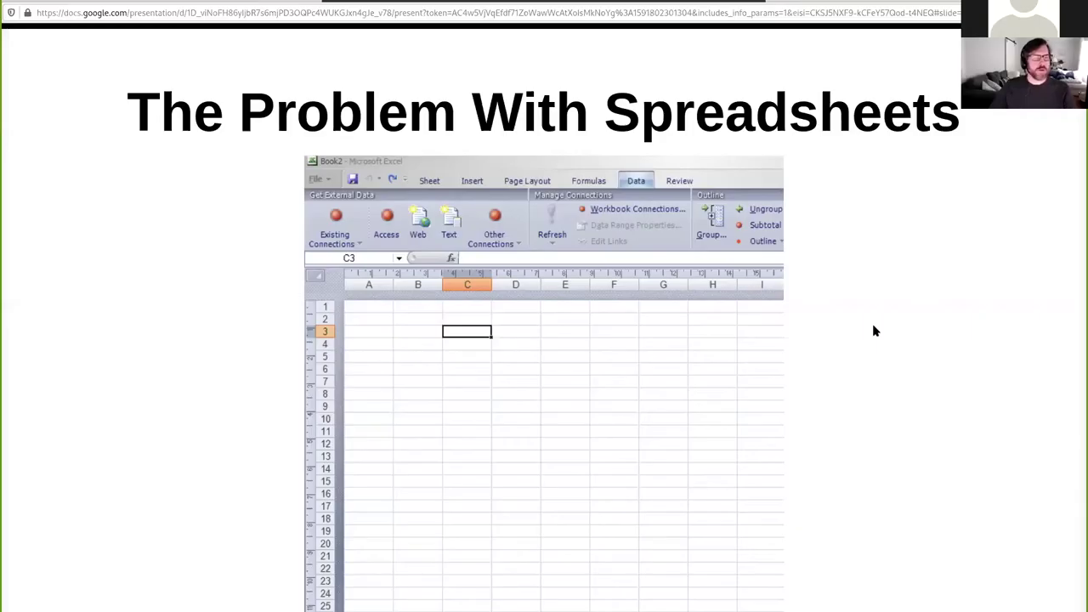
pyautogui.press('Right')
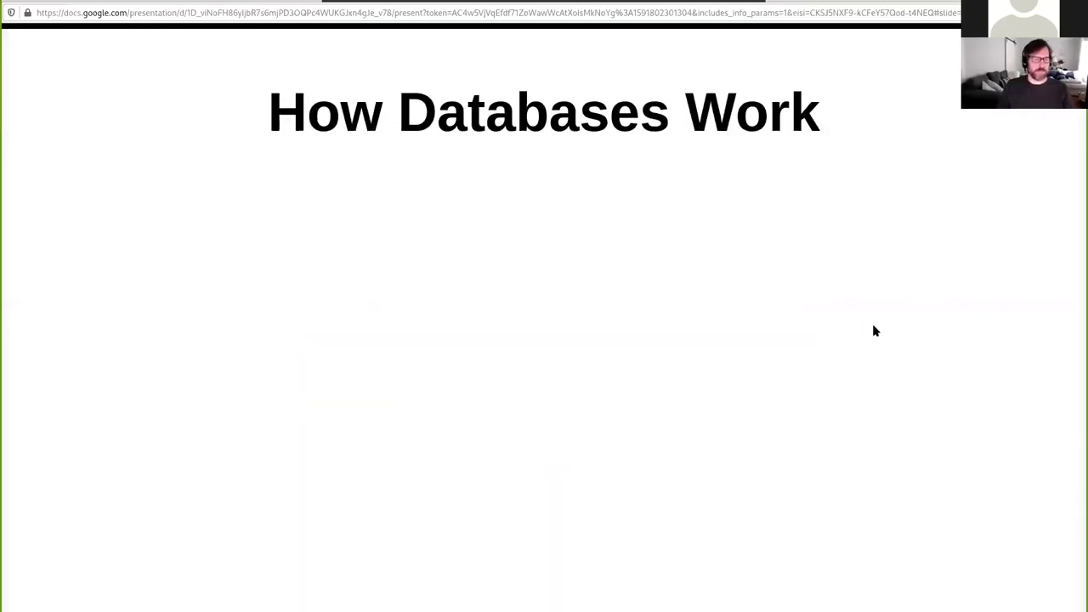
pyautogui.press('Right')
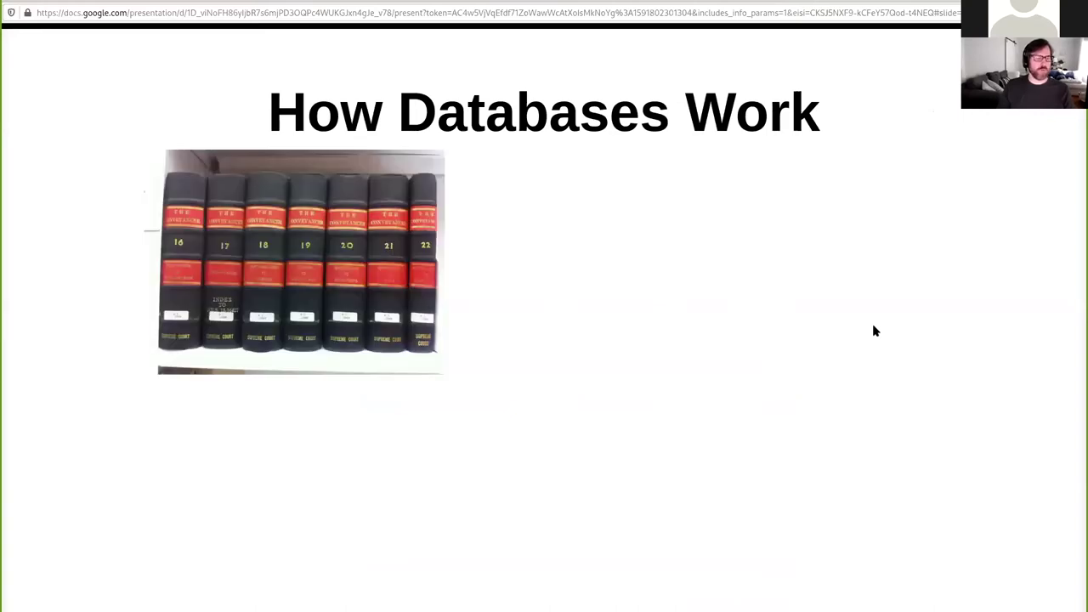
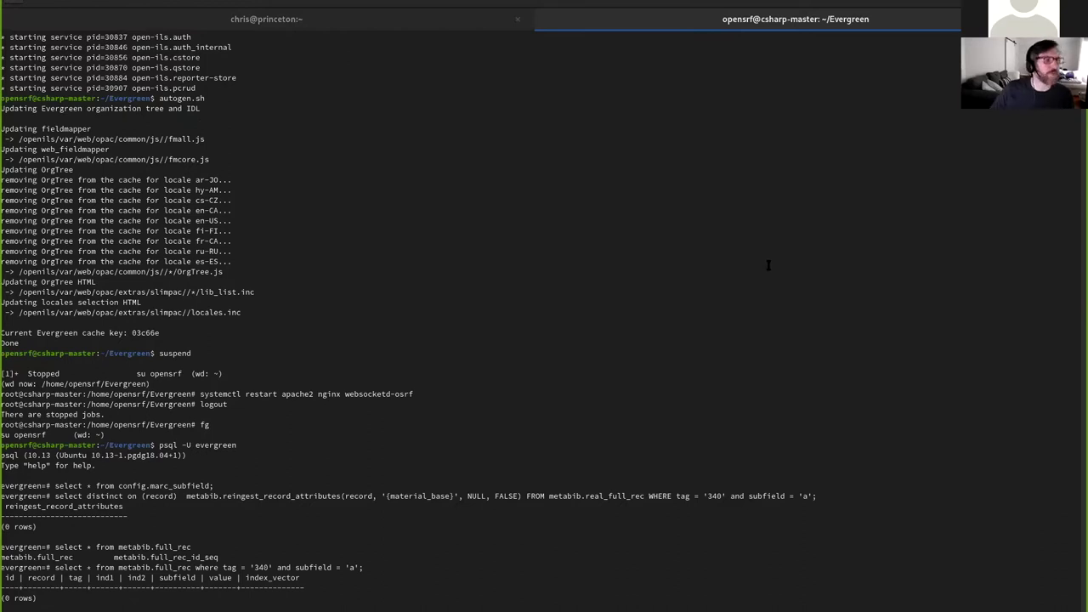
# - Switch from the terminal to the Firefox window showing the Evergreen staff Home page
pyautogui.press('super')
pyautogui.click(603, 528)
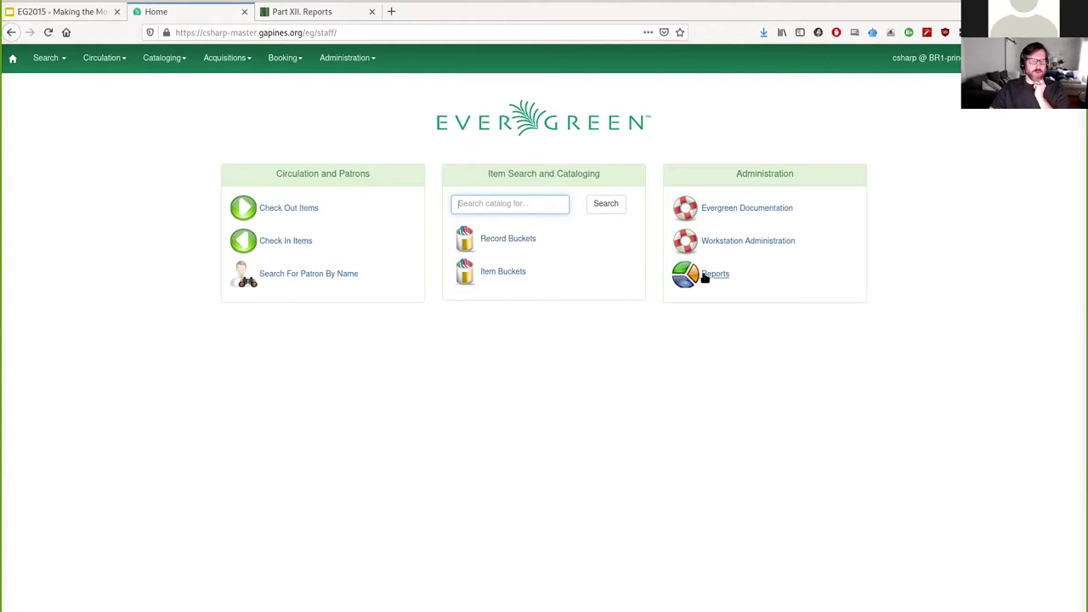
# - Go to Administration > Reports to reach the Reporter's My Folders and Shared Folders
pyautogui.click(336, 57)
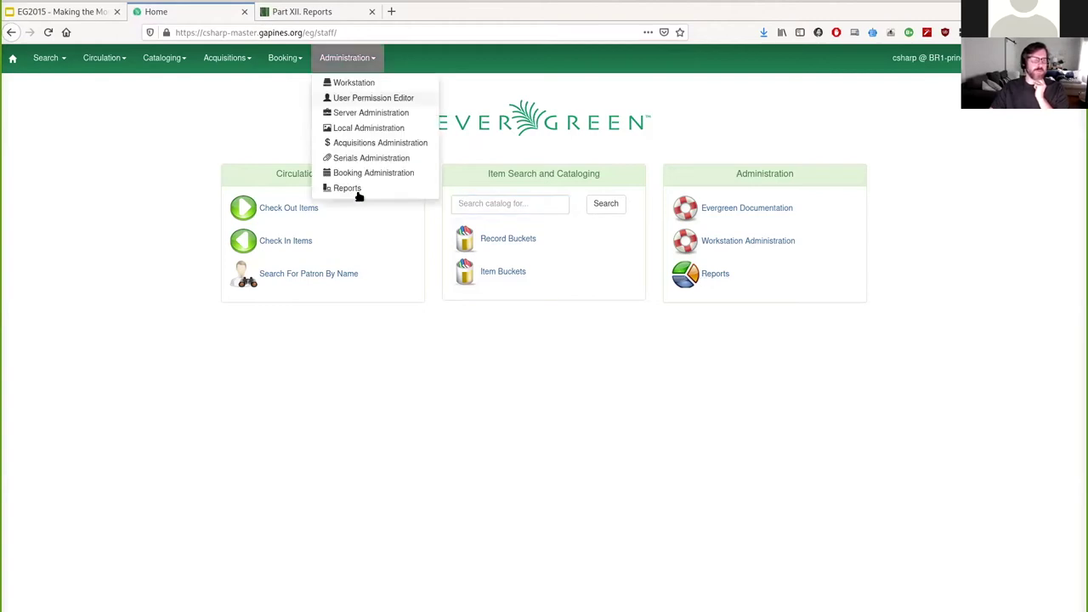
pyautogui.click(721, 273)
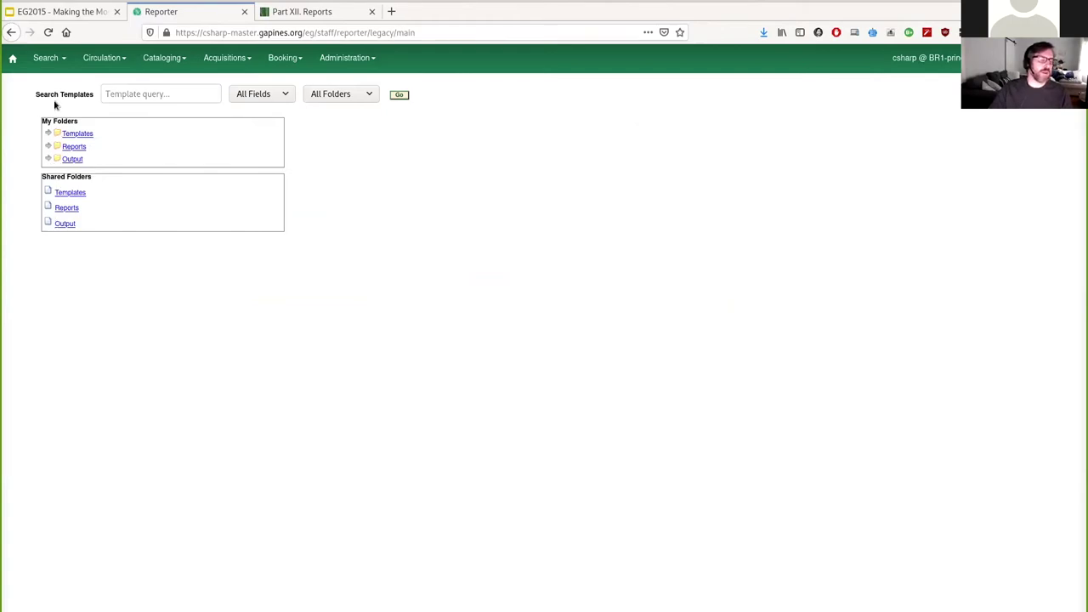
# - Toggle the Activities overview to see every open window, including LibreOffice Calc and Zoom
pyautogui.press('super')
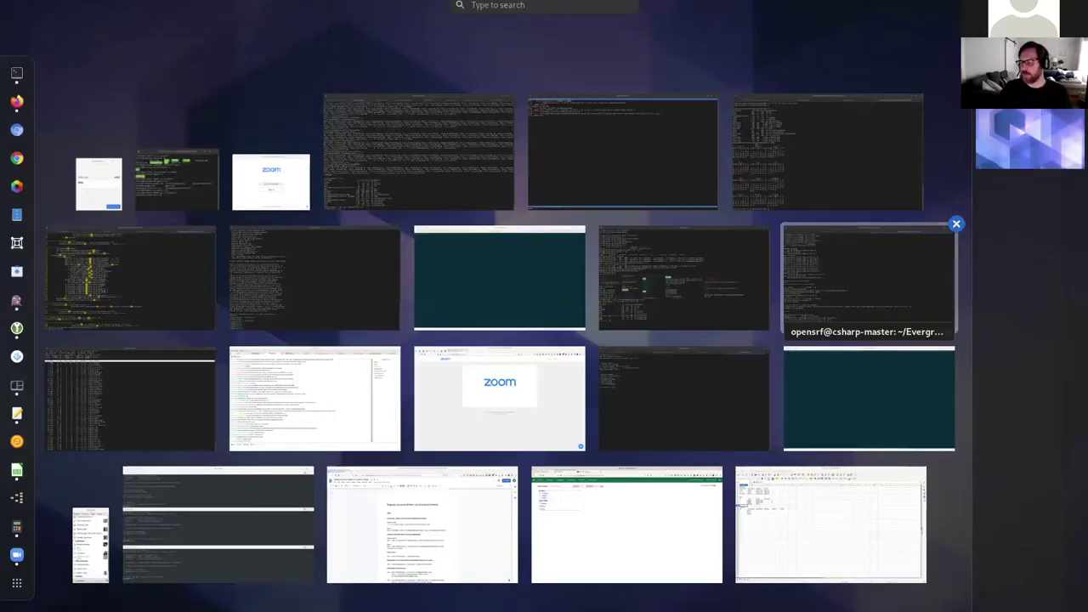
pyautogui.press('super')
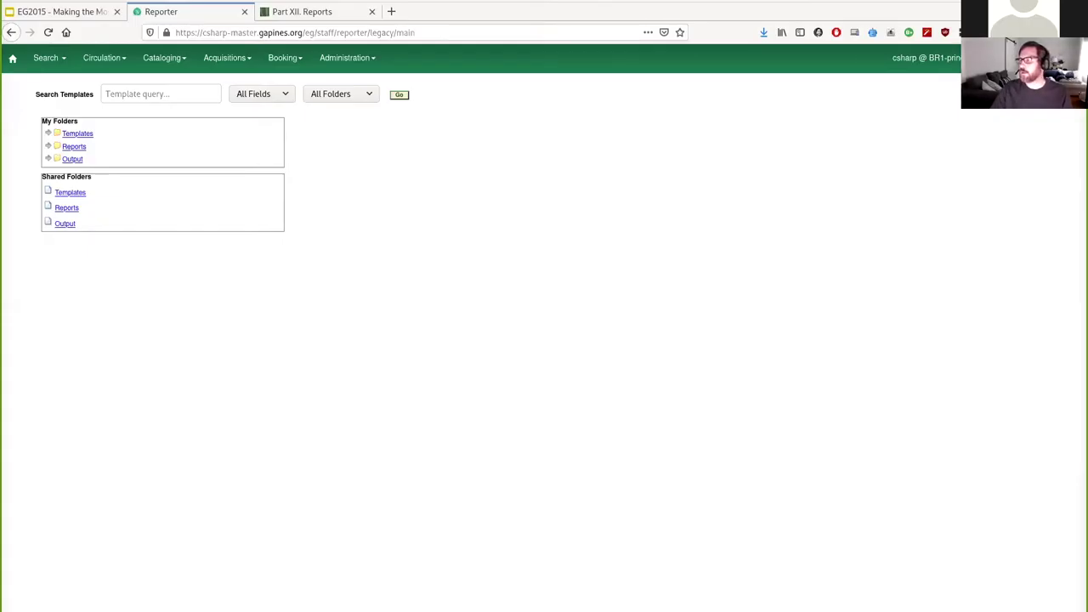
pyautogui.press('super')
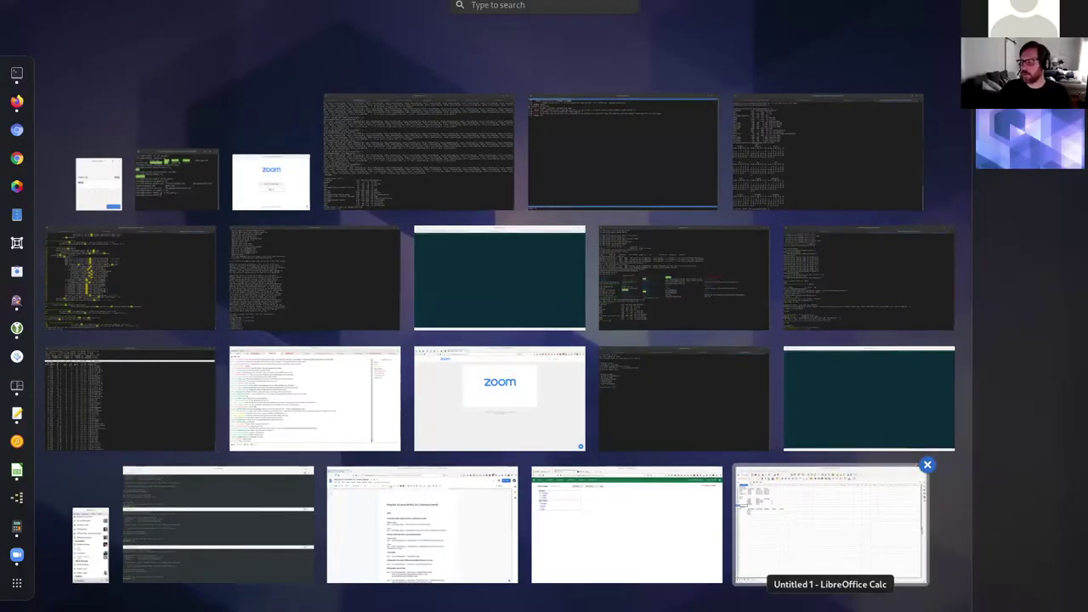
pyautogui.press('super')
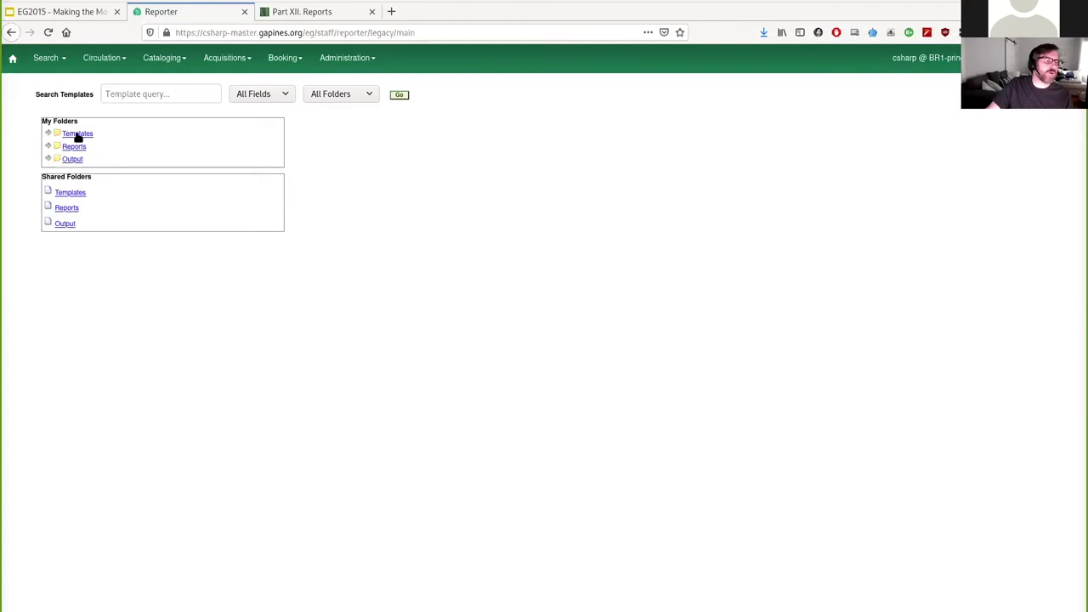
# - Start a new sub-folder under My Folders > Templates named 'training'
pyautogui.click(76, 135)
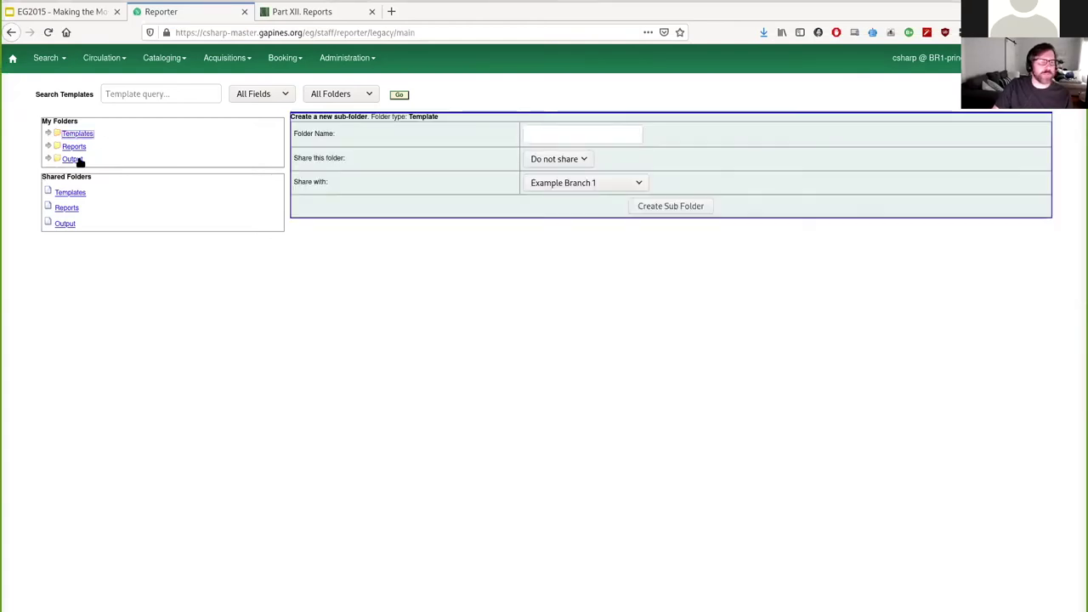
pyautogui.click(586, 138)
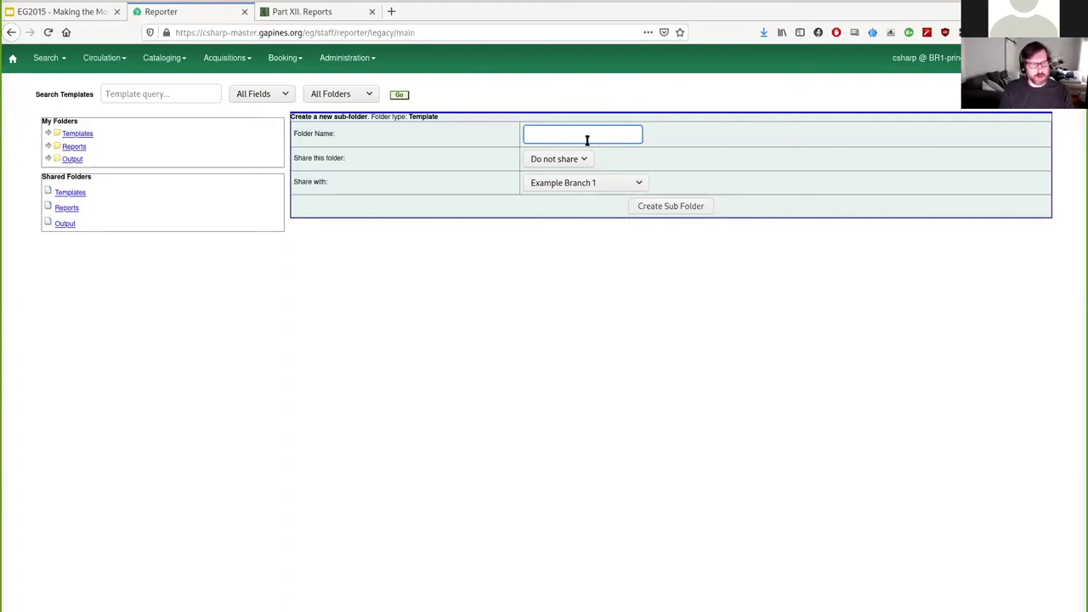
pyautogui.write('training')
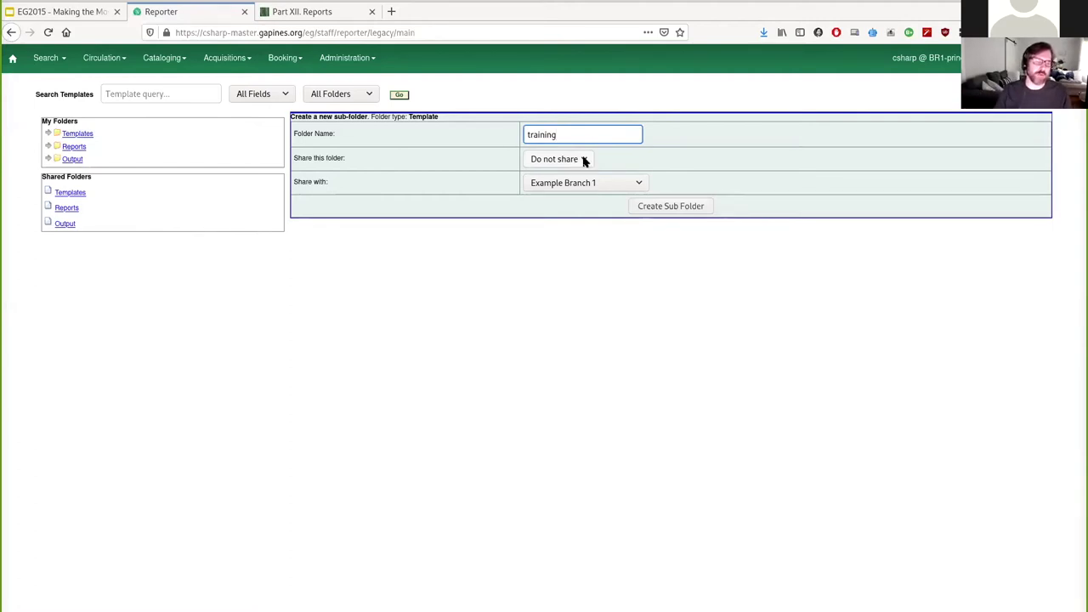
# - Leave the folder set to 'Do not share', create it and dismiss the success message
pyautogui.click(584, 162)
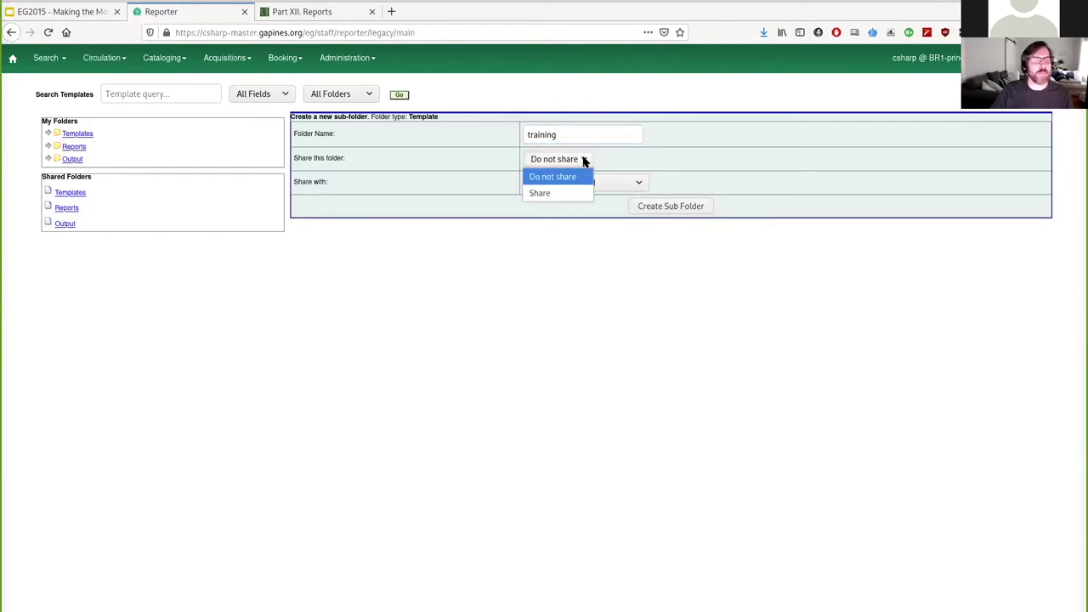
pyautogui.click(584, 161)
pyautogui.click(567, 161)
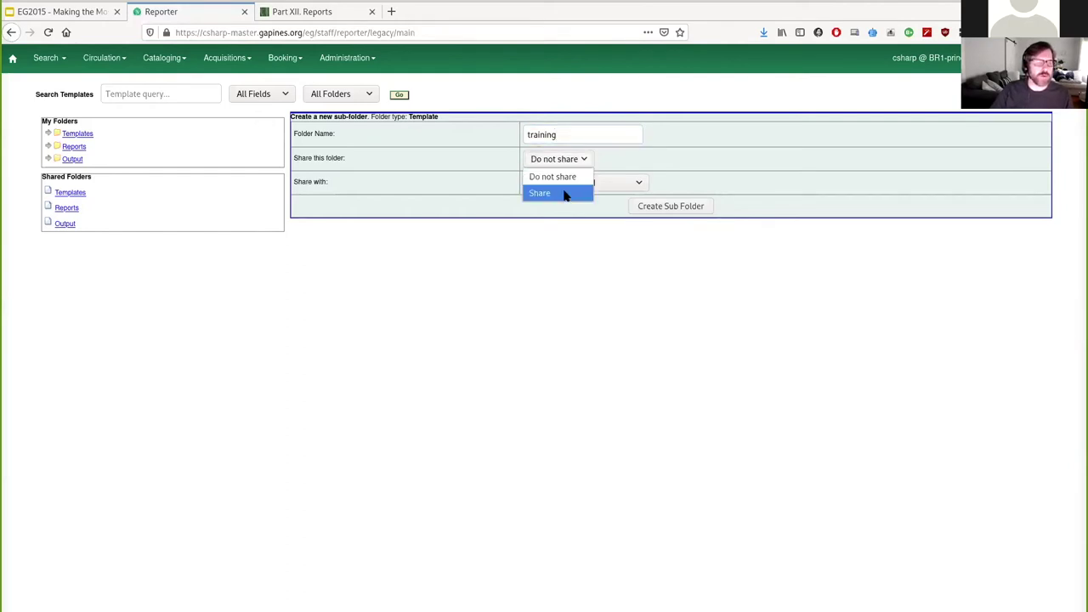
pyautogui.click(564, 177)
pyautogui.click(566, 158)
pyautogui.click(566, 177)
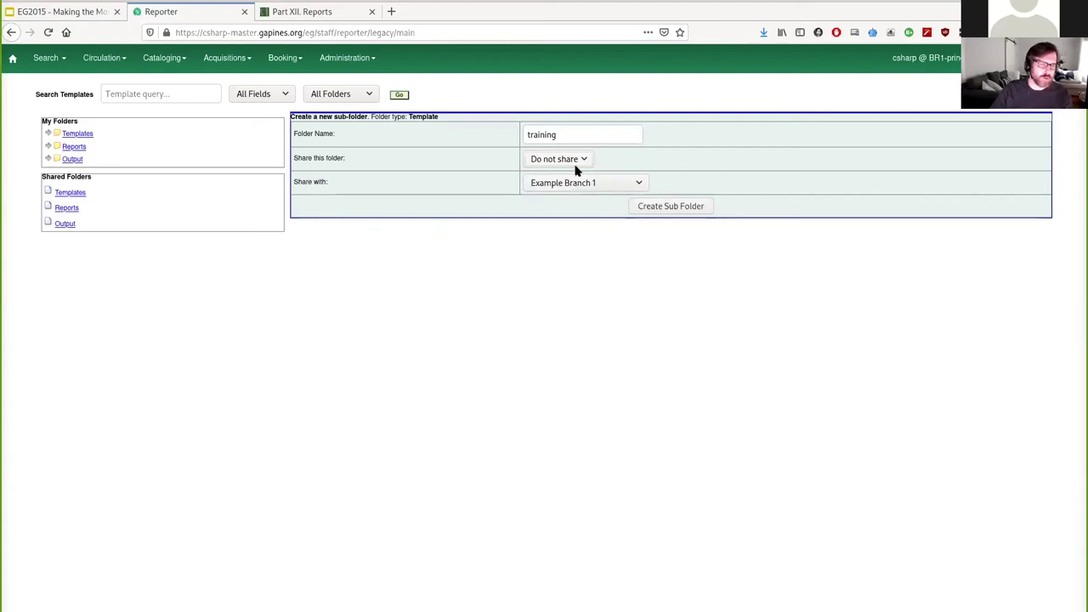
pyautogui.click(578, 184)
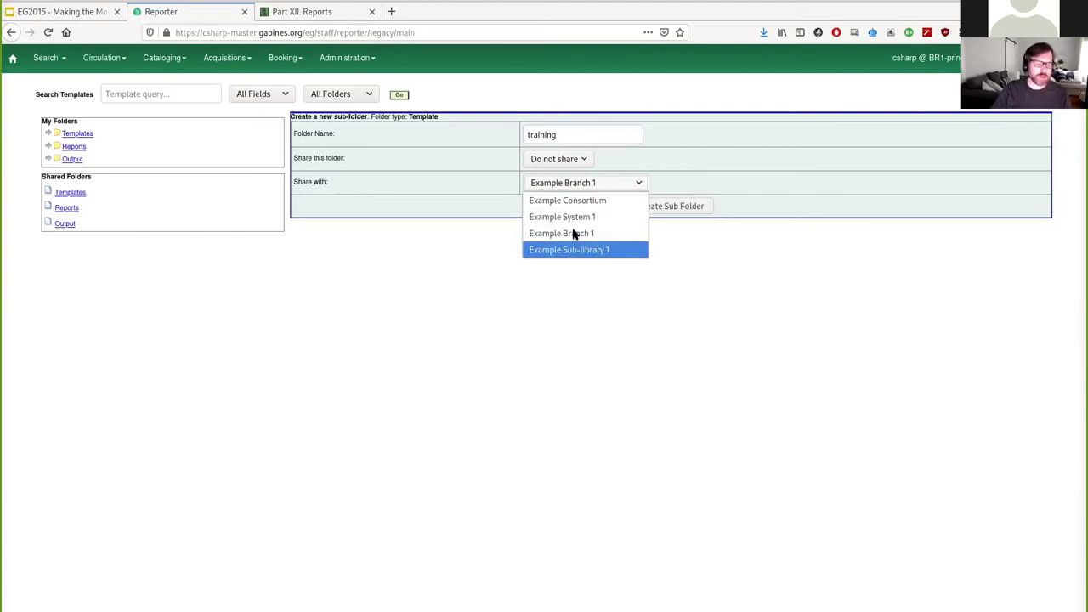
pyautogui.click(702, 184)
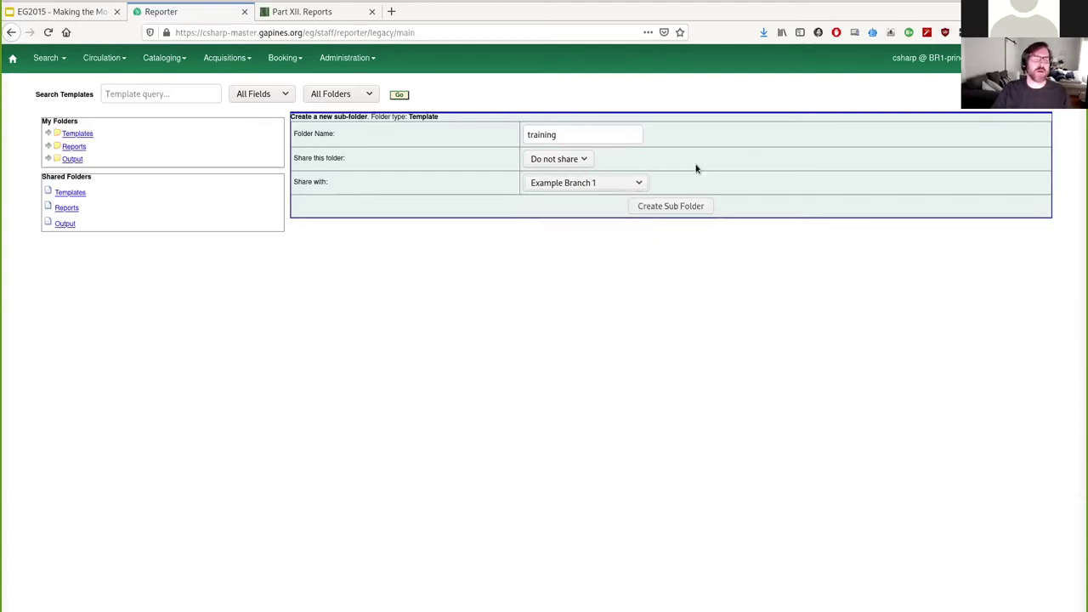
pyautogui.click(666, 206)
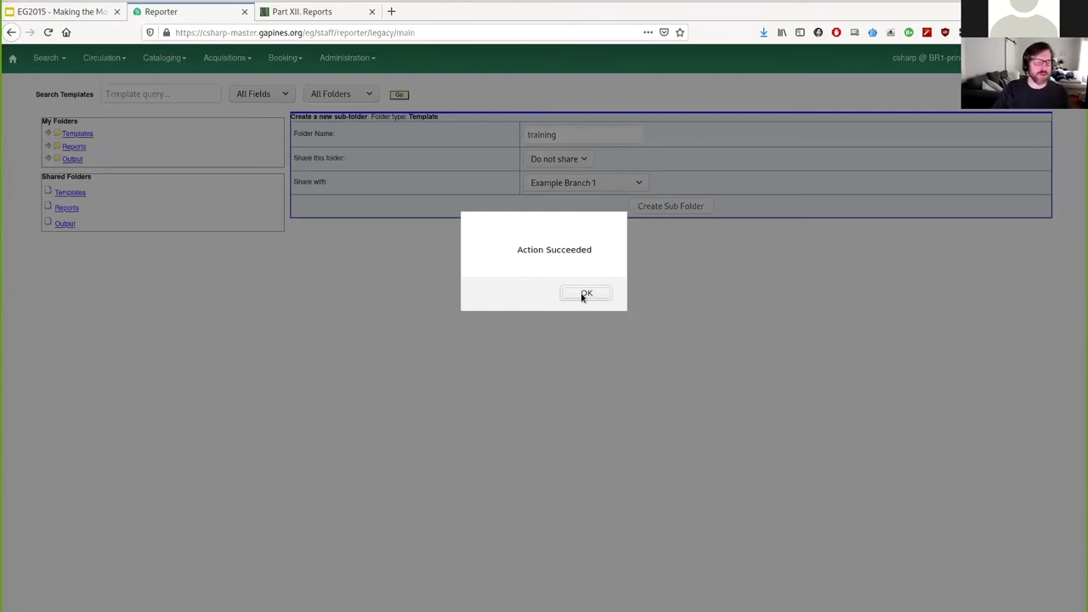
pyautogui.click(585, 295)
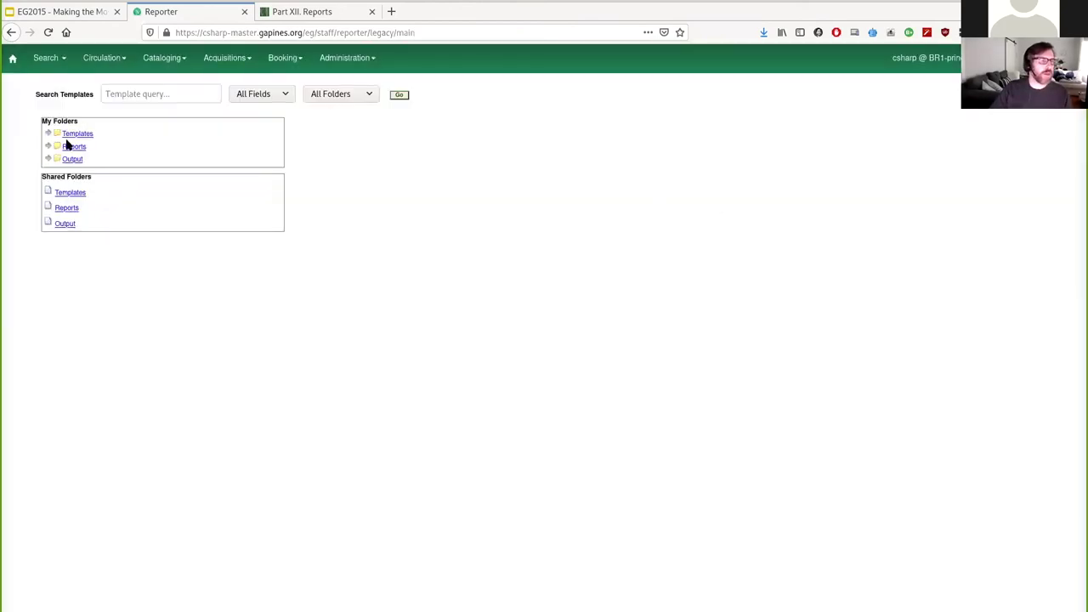
# - Expand and collapse the Templates folder to check its new sub-folder
pyautogui.click(47, 134)
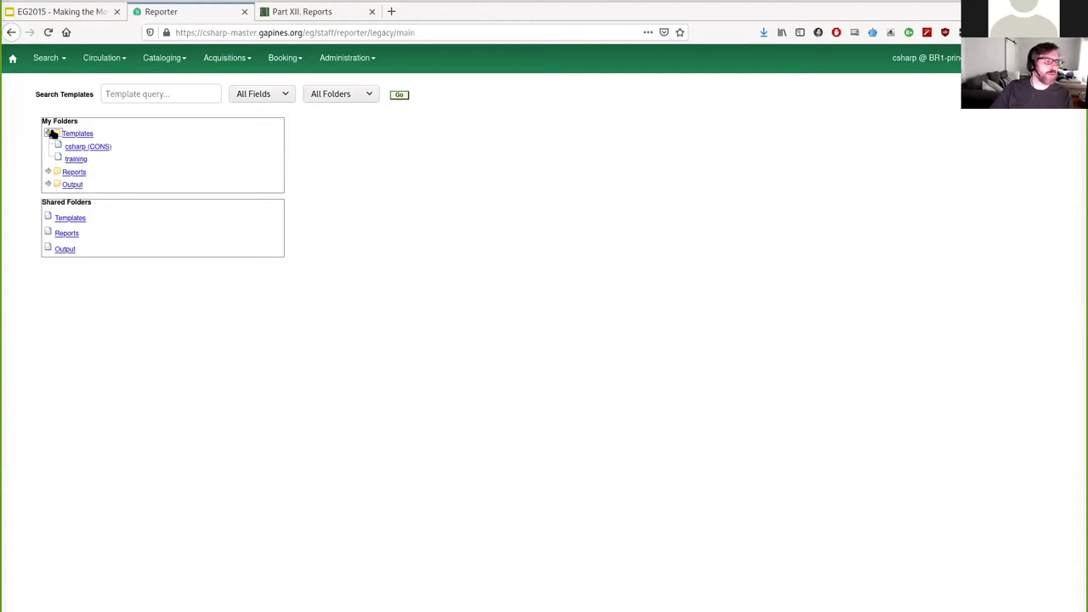
pyautogui.click(49, 134)
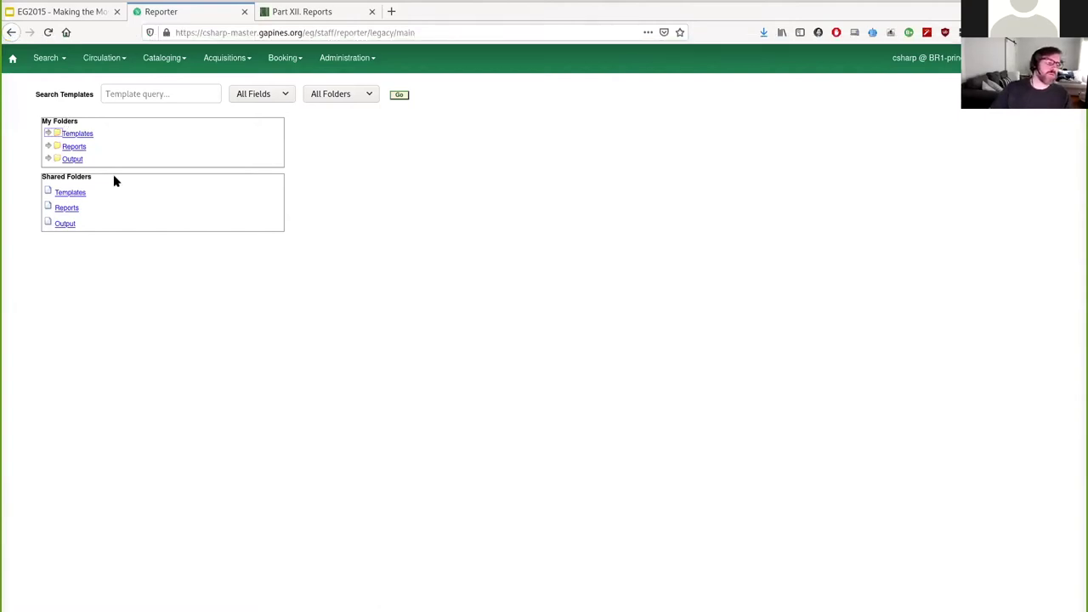
pyautogui.click(48, 134)
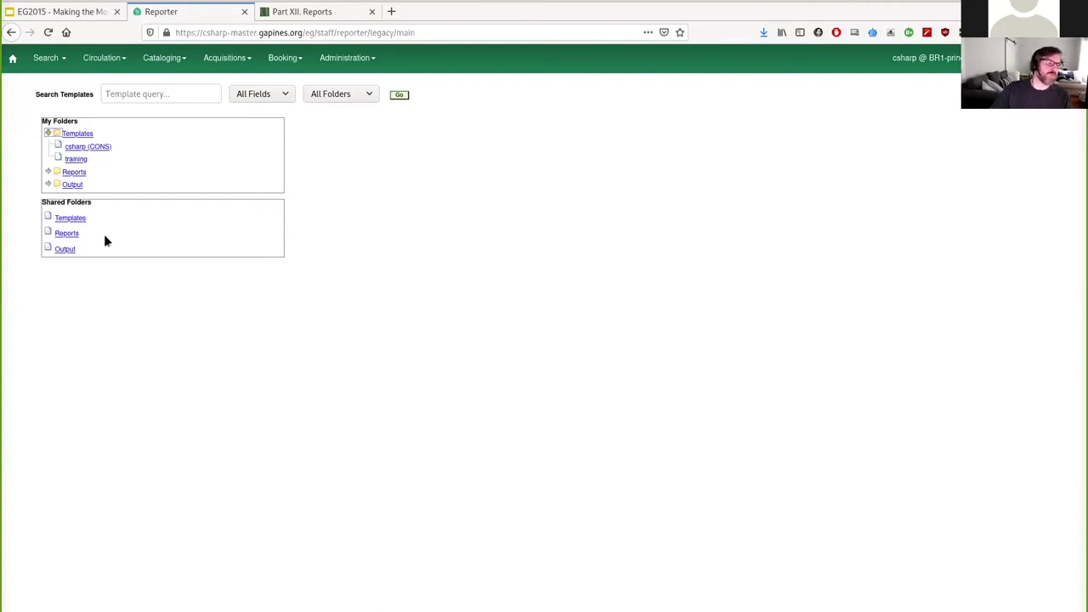
pyautogui.click(46, 133)
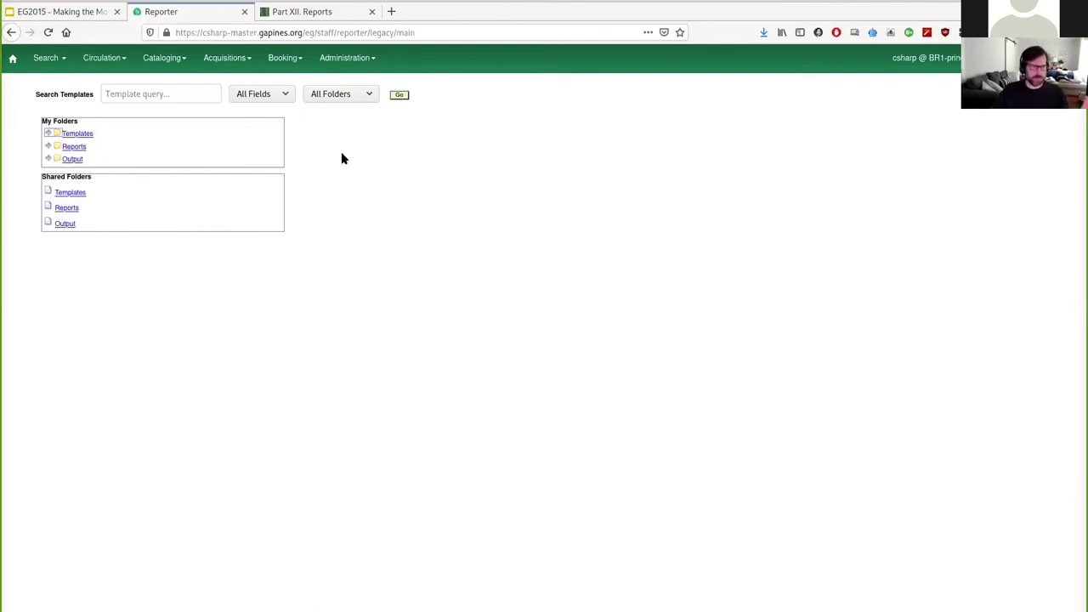
# - Create an unshared 'training' sub-folder under My Folders > Reports and confirm it
pyautogui.click(47, 146)
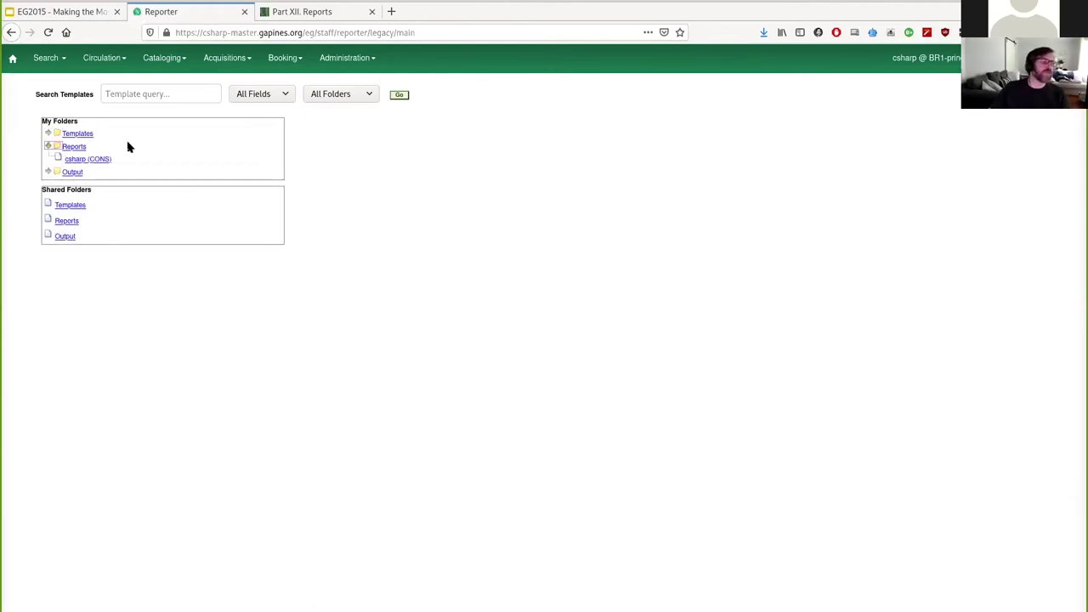
pyautogui.click(69, 147)
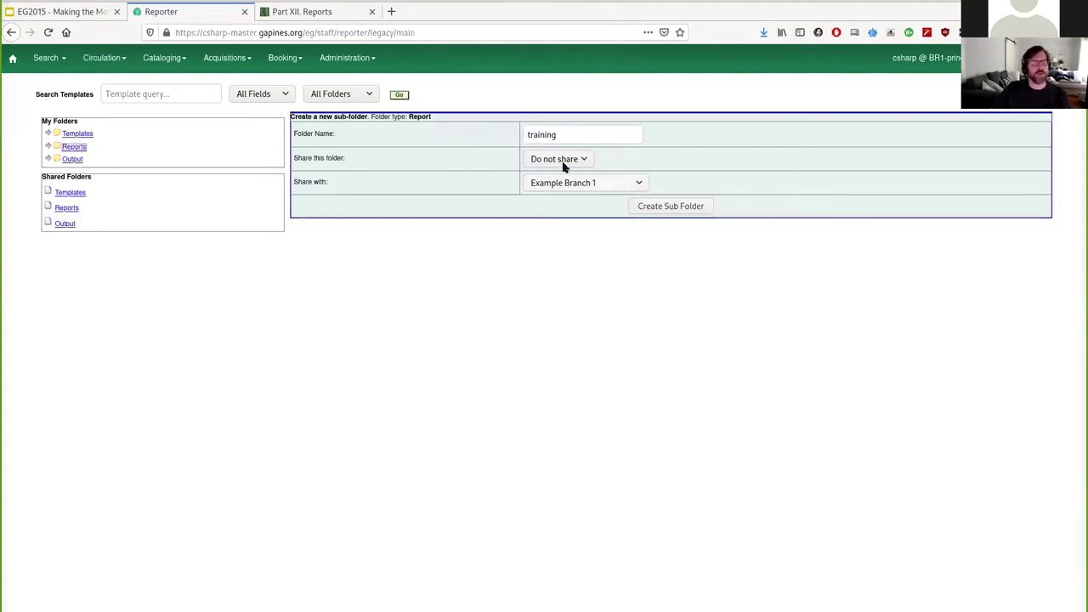
pyautogui.click(689, 204)
pyautogui.click(596, 293)
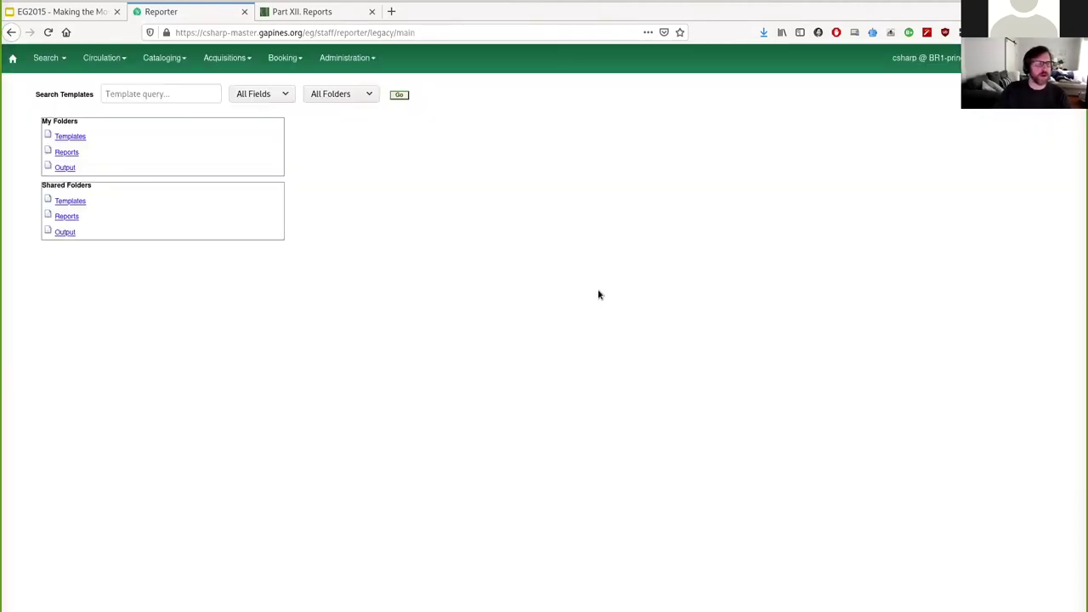
# - Create the unshared 'training' sub-folder under My Folders > Output and confirm it
pyautogui.click(73, 160)
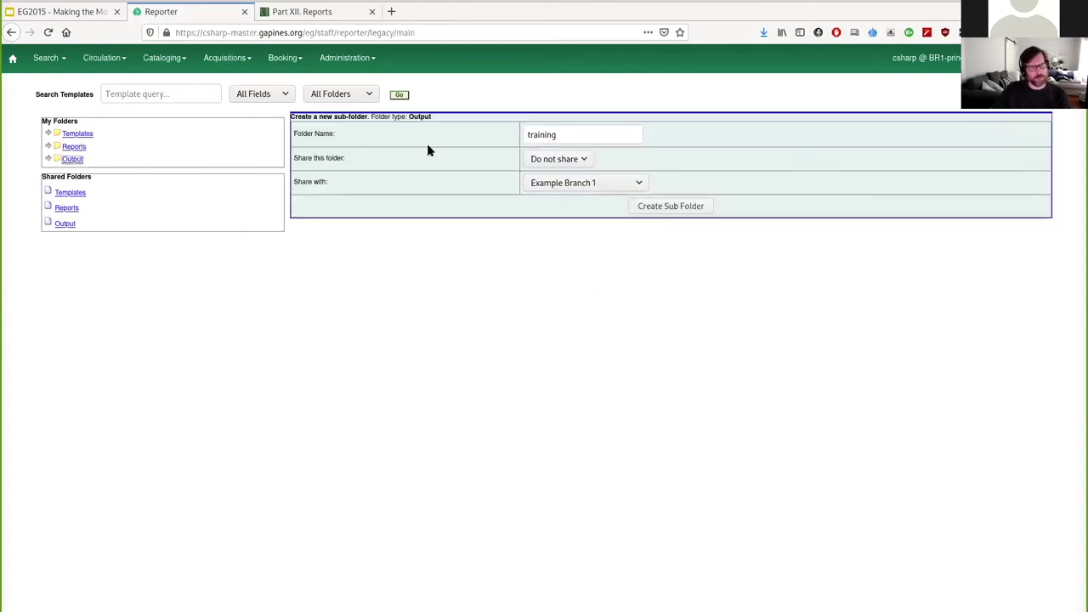
pyautogui.click(685, 207)
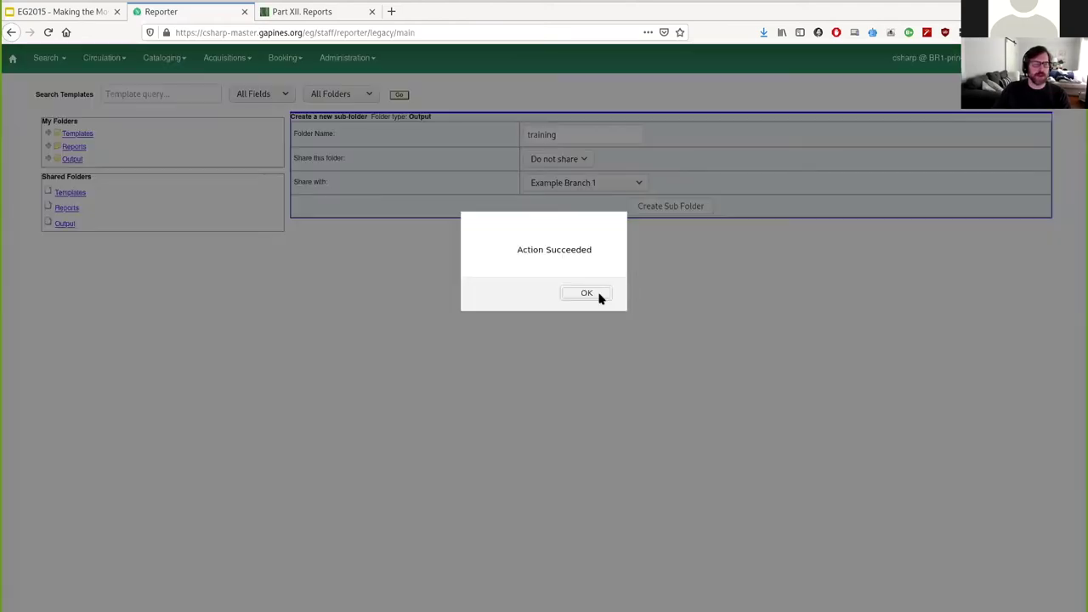
pyautogui.click(570, 292)
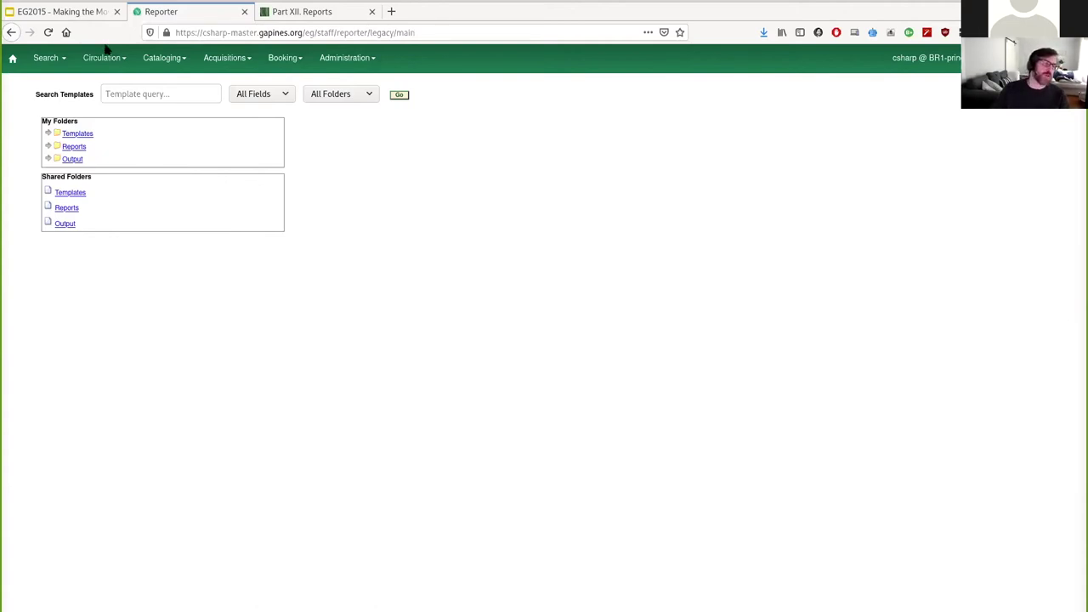
# - Expand Templates to show its csharp (CONS) and training sub-folders
pyautogui.click(218, 93)
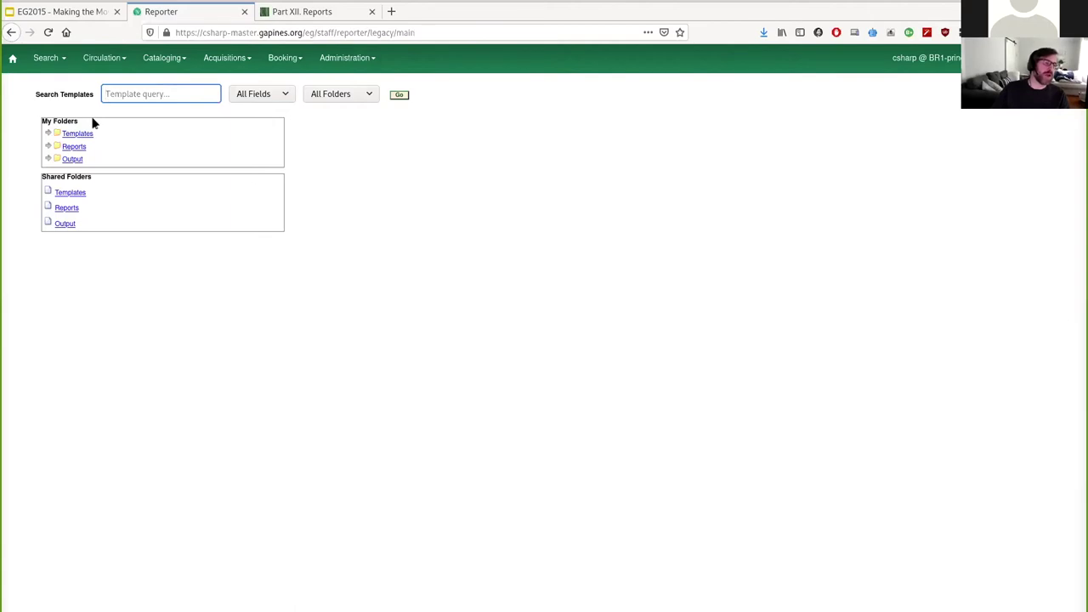
pyautogui.click(47, 133)
pyautogui.click(47, 134)
pyautogui.click(48, 133)
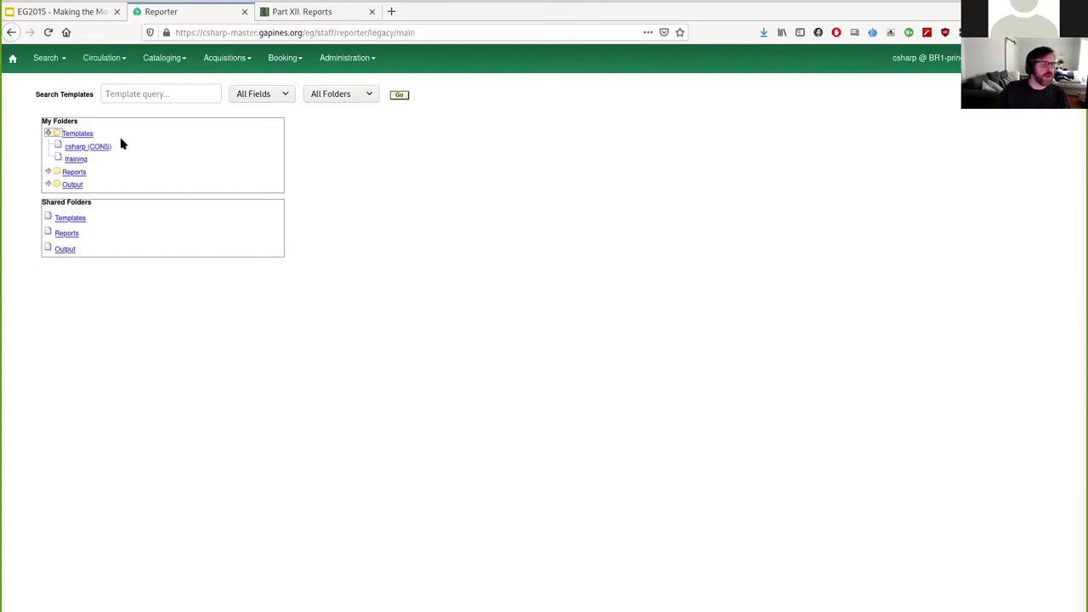
# - Check the training folders under Templates, Reports and Output, then open the empty csharp (CONS) folder
pyautogui.click(47, 172)
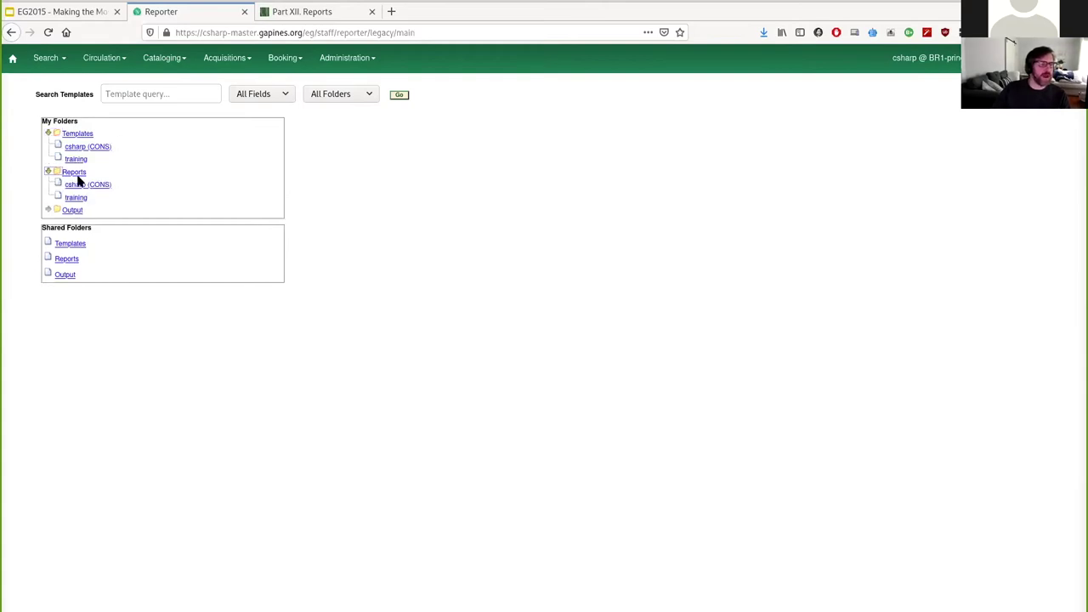
pyautogui.click(47, 210)
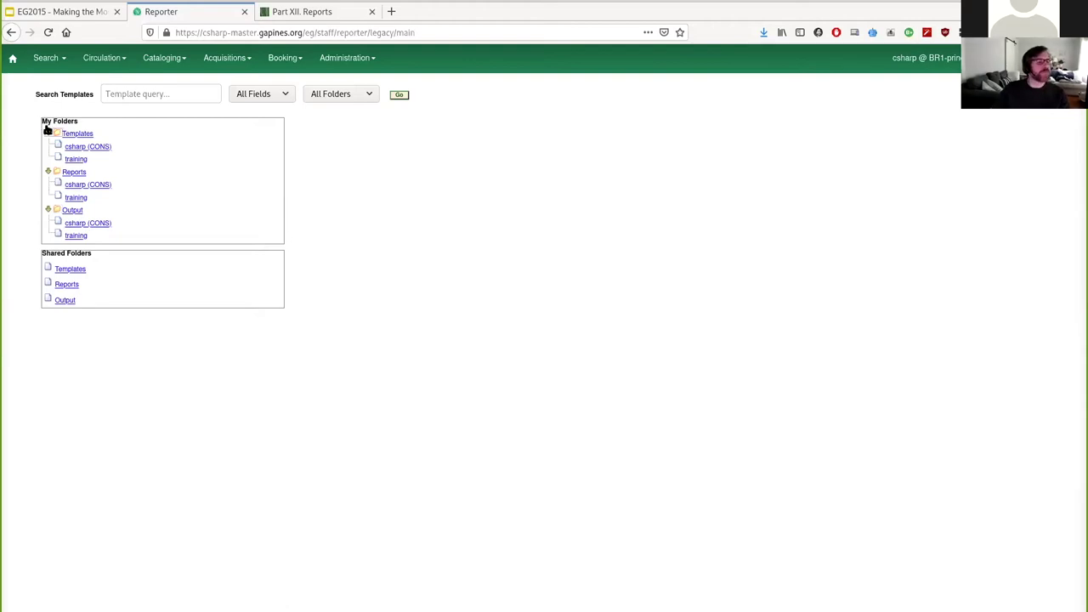
pyautogui.click(47, 133)
pyautogui.click(48, 146)
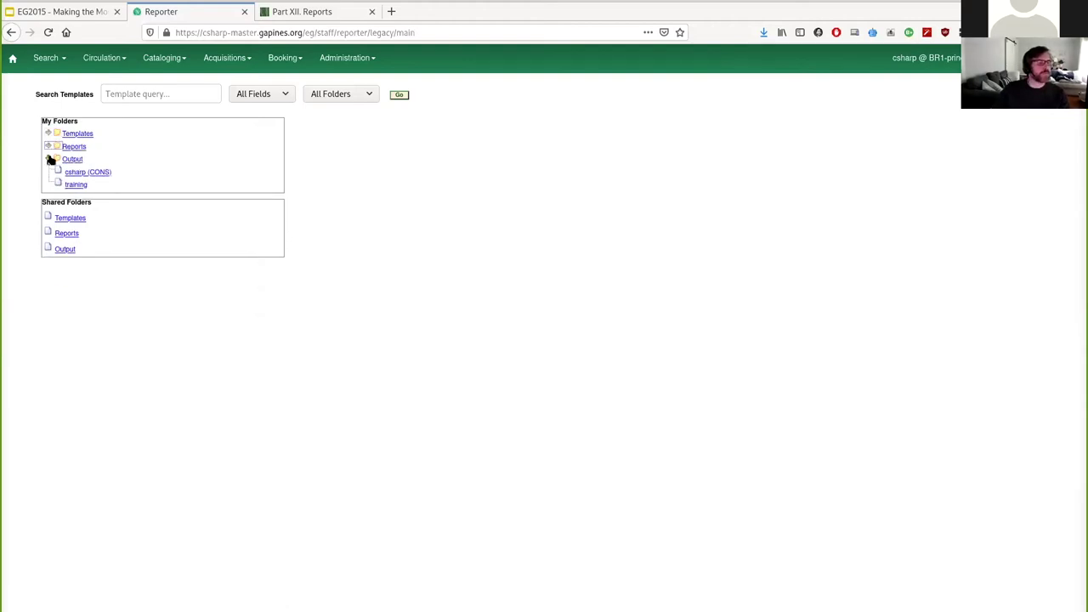
pyautogui.click(48, 159)
pyautogui.click(48, 134)
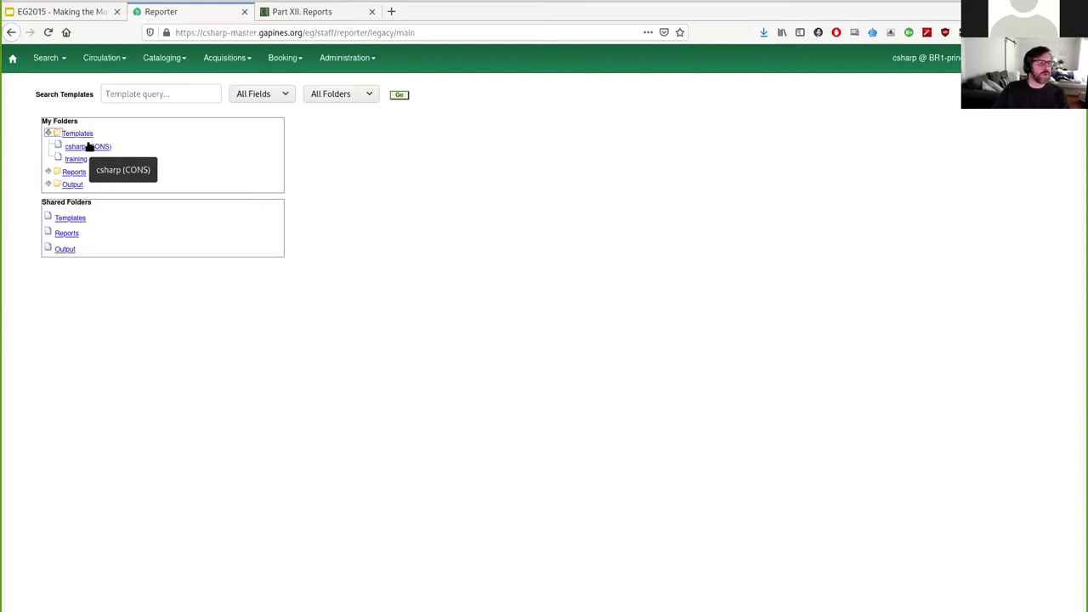
pyautogui.click(88, 147)
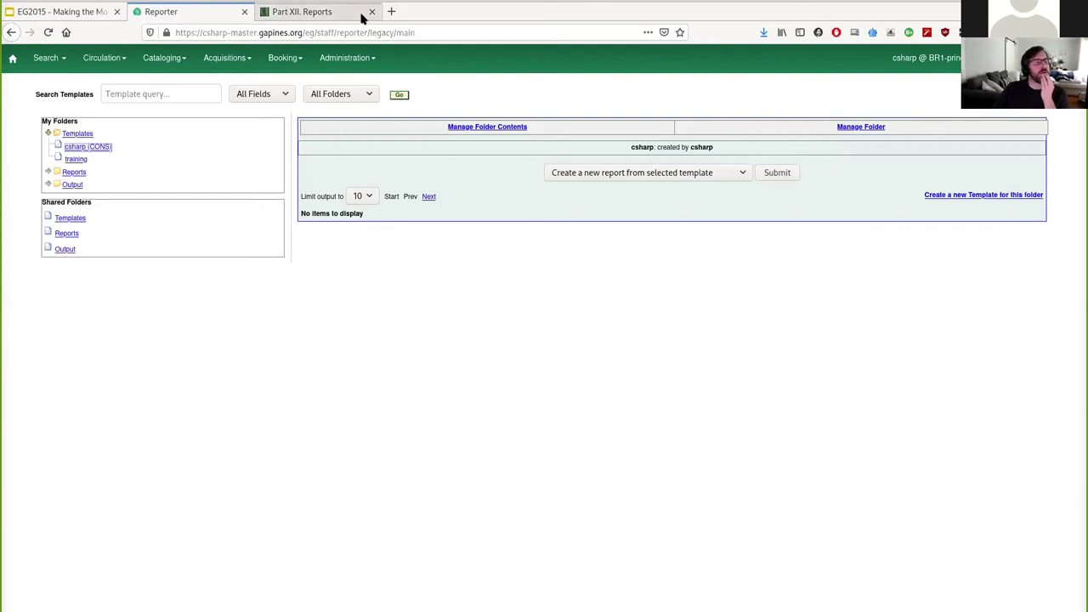
# - In a new tab, sign in to gapines.org/eg/staff with the saved staff login
pyautogui.click(388, 12)
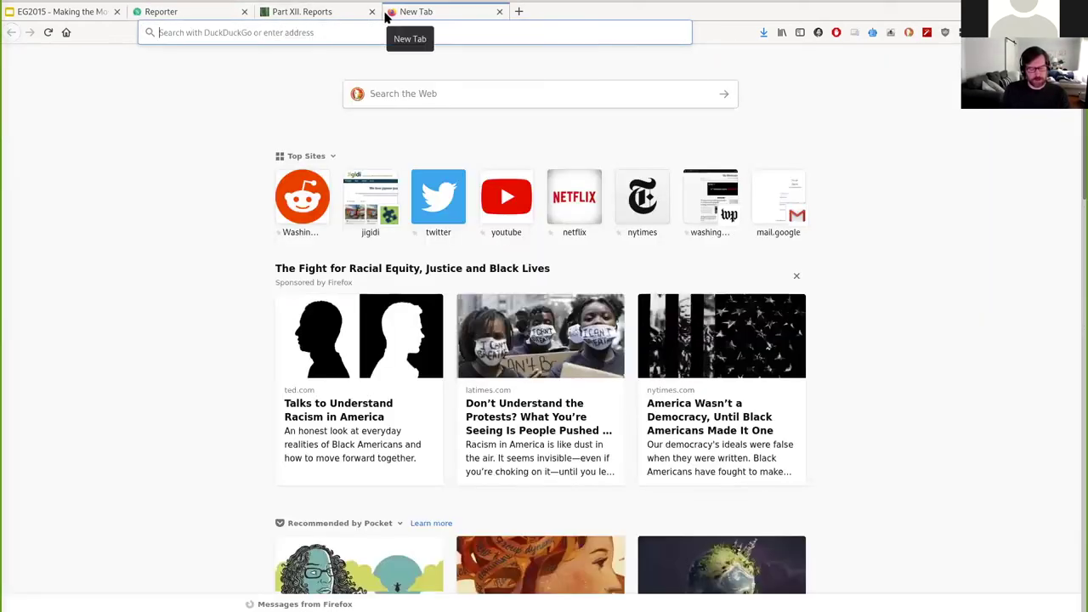
pyautogui.write('gapines.org/')
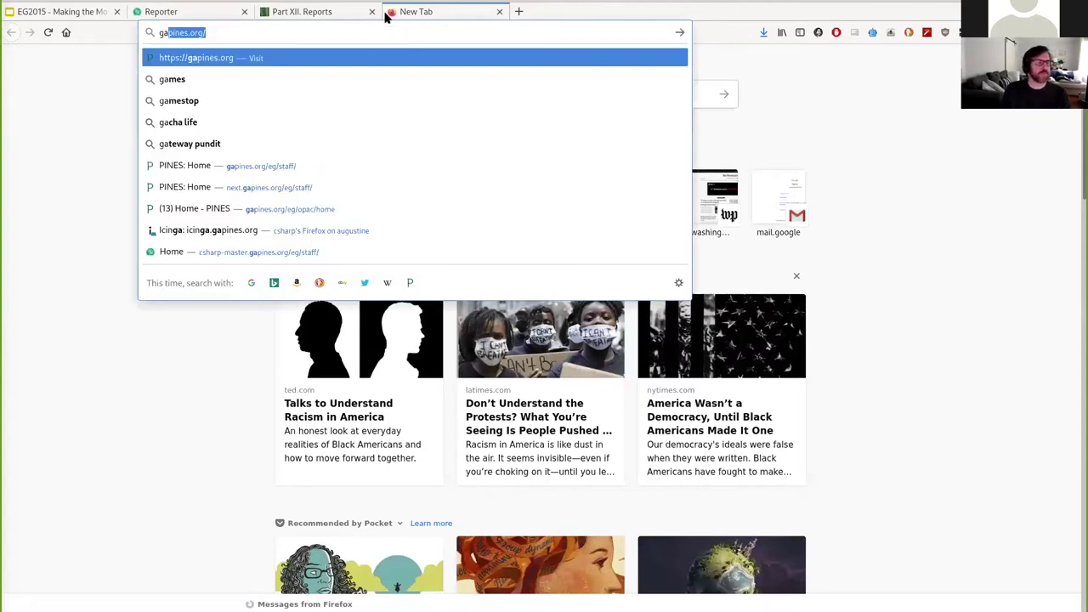
pyautogui.press('Down')
pyautogui.press('Down')
pyautogui.press('Down')
pyautogui.press('Down')
pyautogui.press('Down')
pyautogui.press('Return')
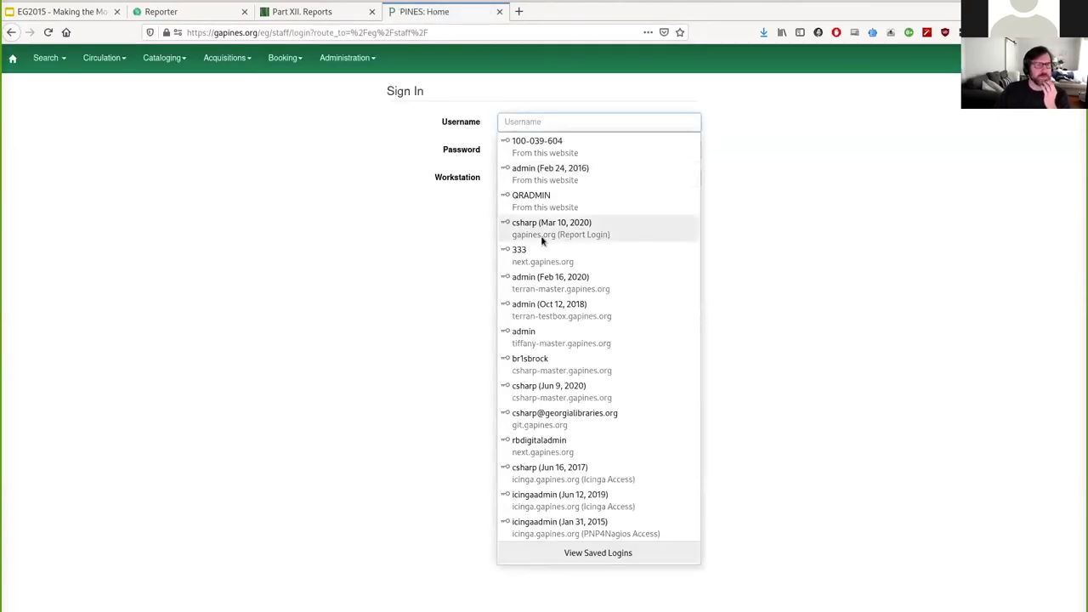
pyautogui.click(542, 229)
pyautogui.click(516, 207)
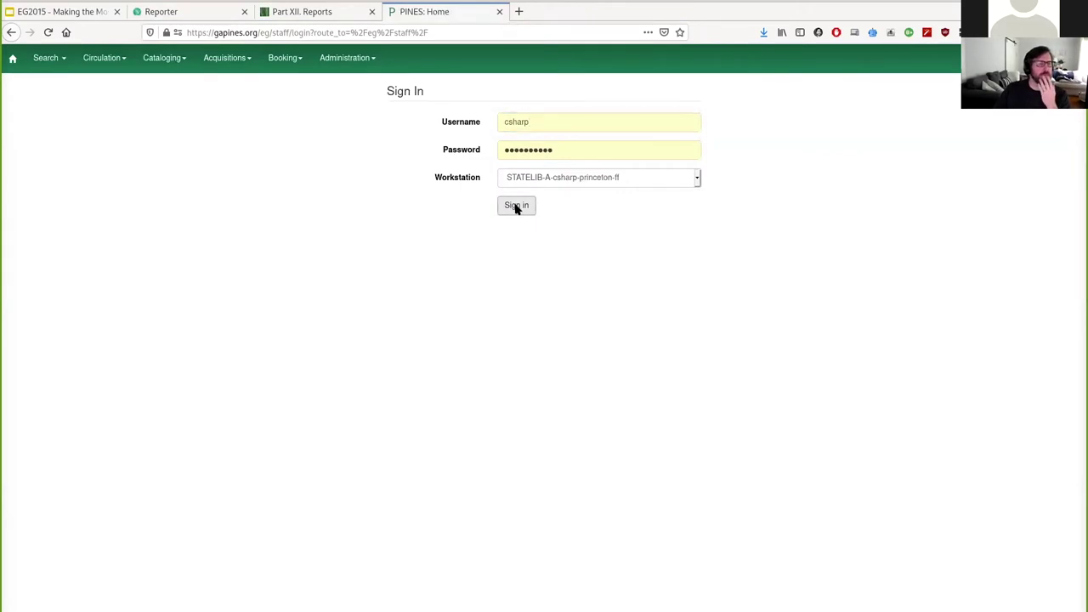
# - Open the PINES Reporter through Administration > Reports
pyautogui.click(346, 58)
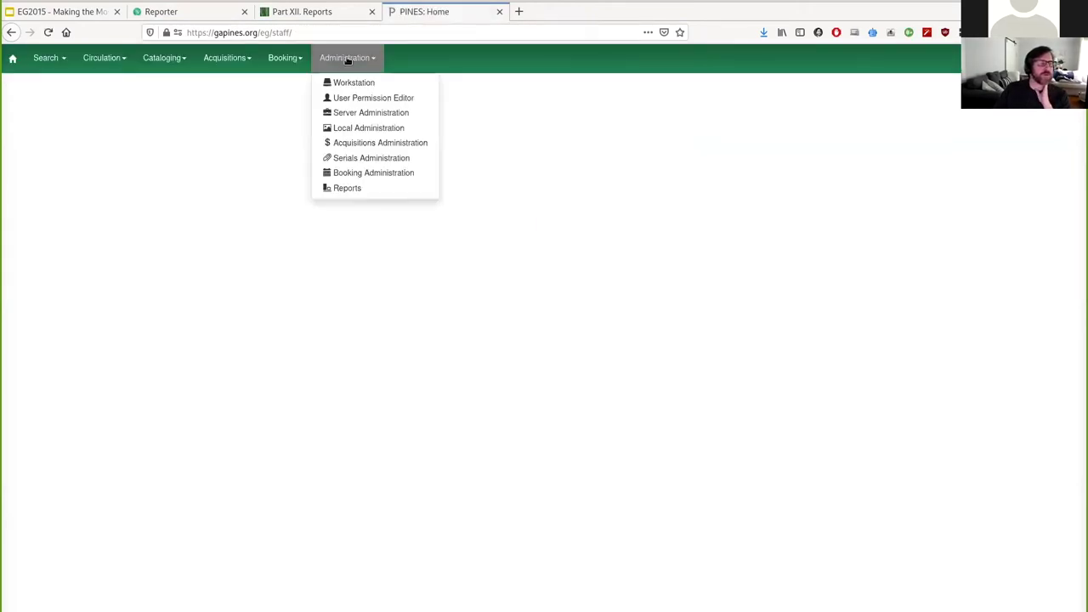
pyautogui.click(604, 83)
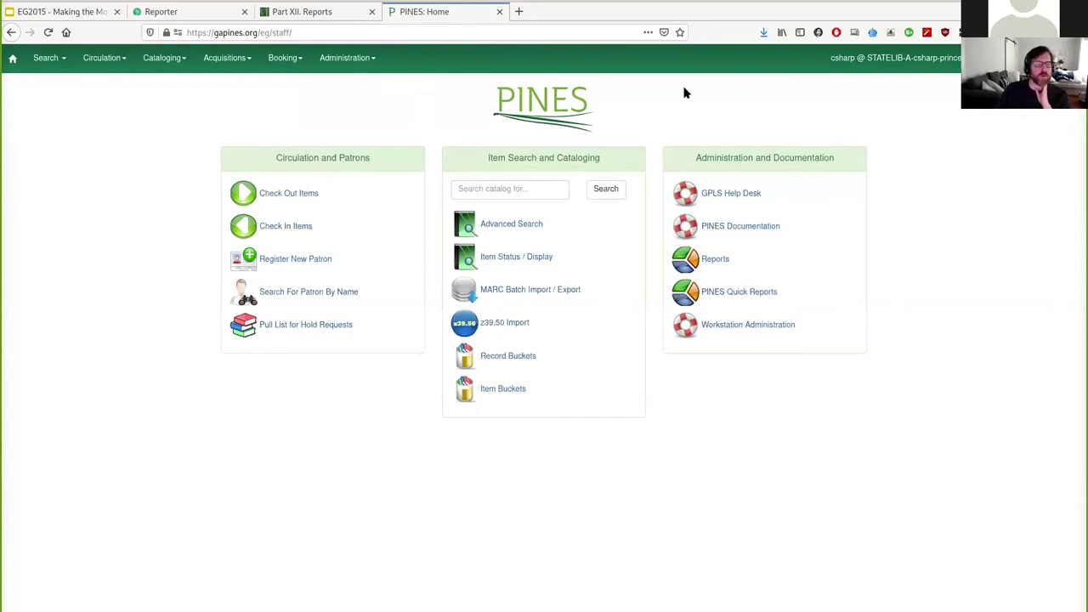
pyautogui.click(715, 260)
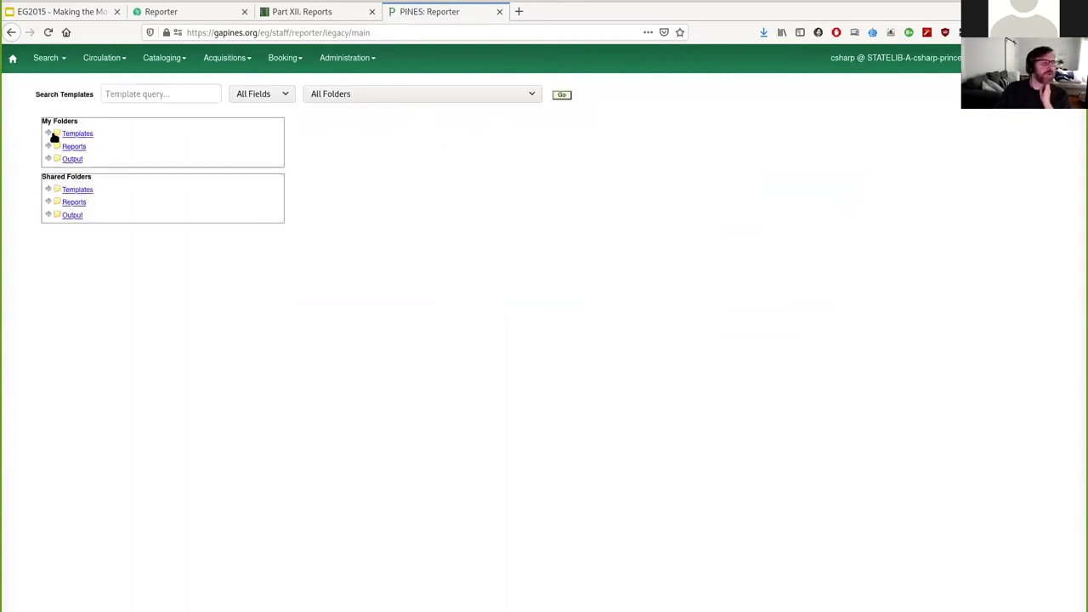
# - Expand Templates and the csharp-shared (PINES) folder, then list the Misc (PINES) templates
pyautogui.click(49, 134)
pyautogui.click(73, 147)
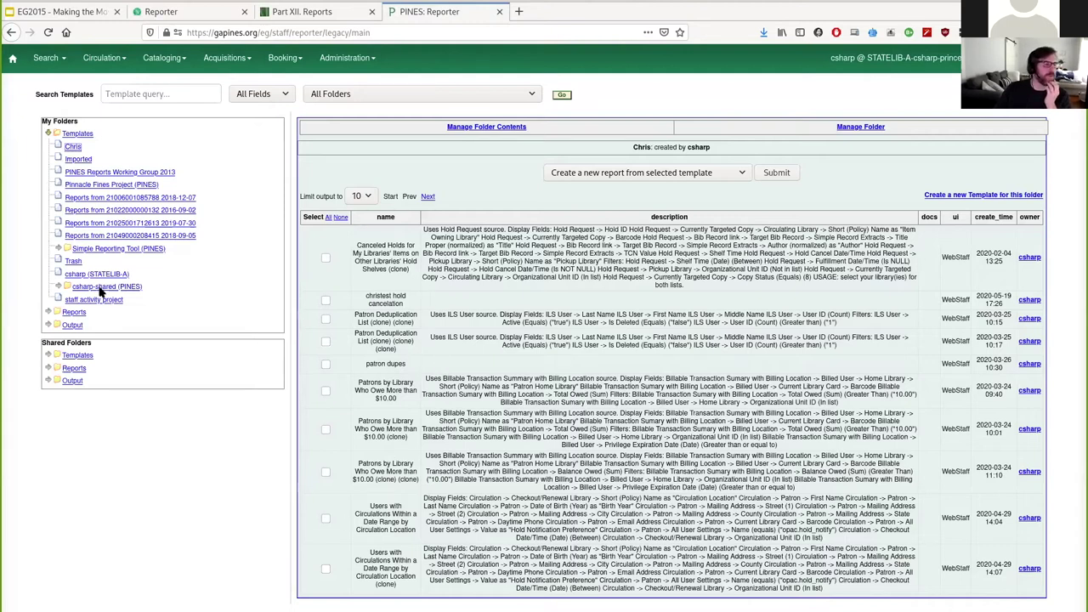
pyautogui.click(56, 287)
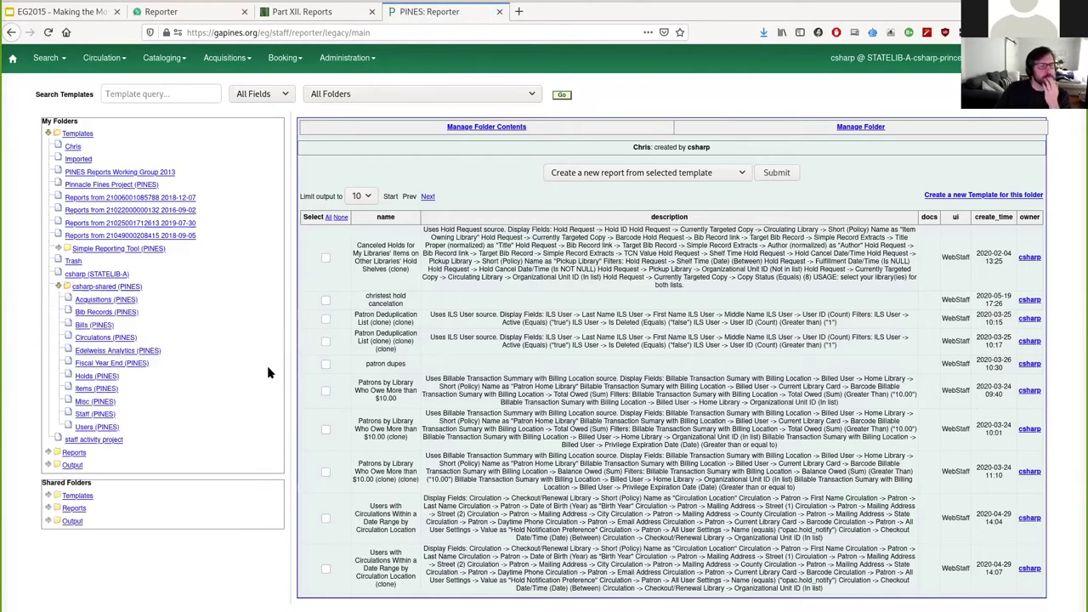
pyautogui.click(109, 402)
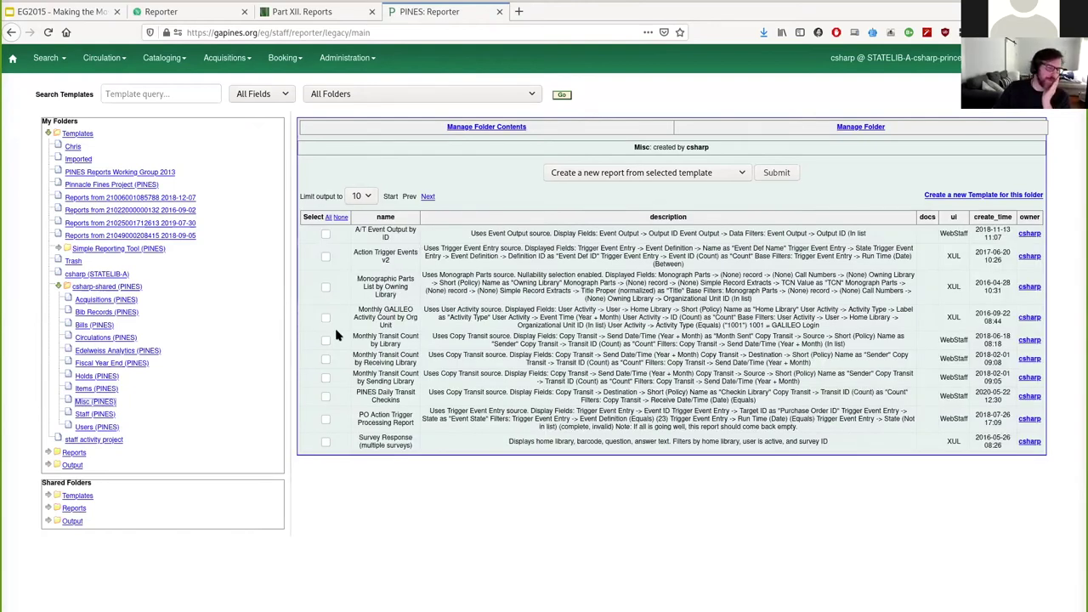
# - Create a new report from the Misc (PINES) 'Action Trigger Events v2' template
pyautogui.click(325, 256)
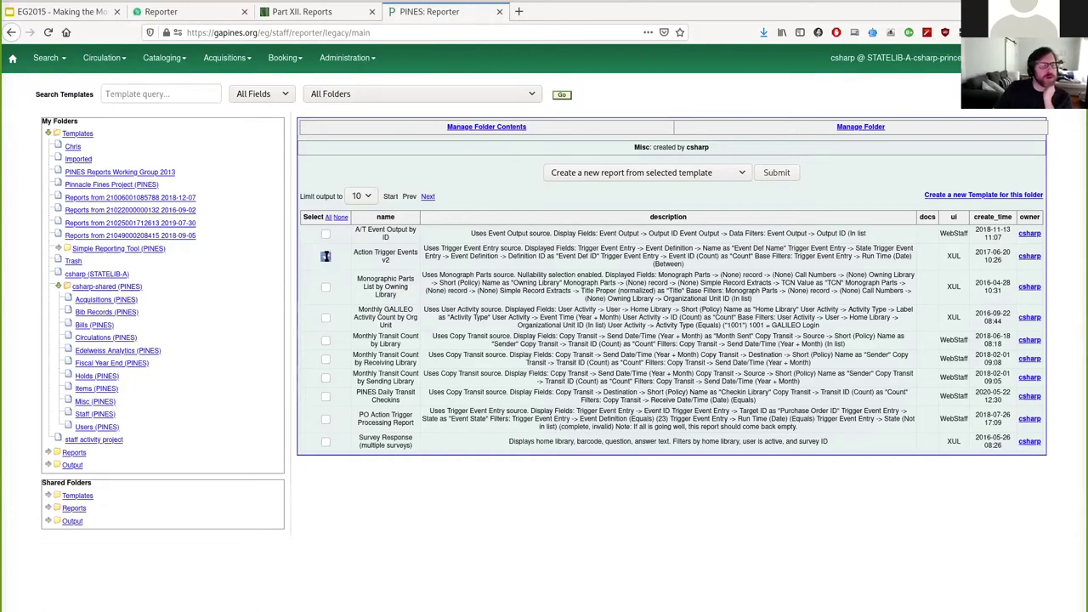
pyautogui.click(630, 174)
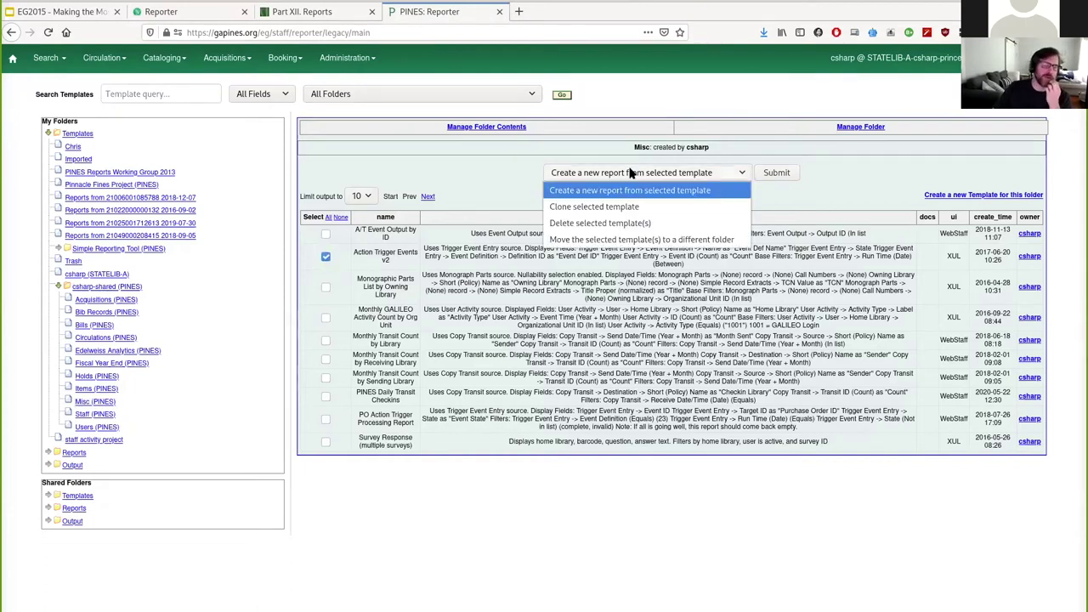
pyautogui.click(576, 175)
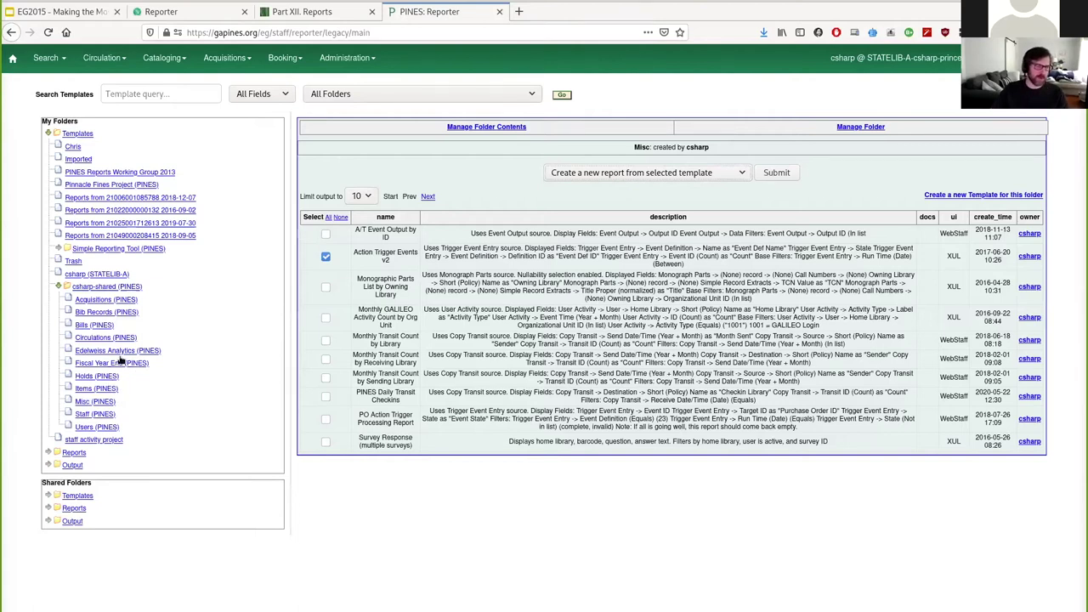
pyautogui.click(86, 403)
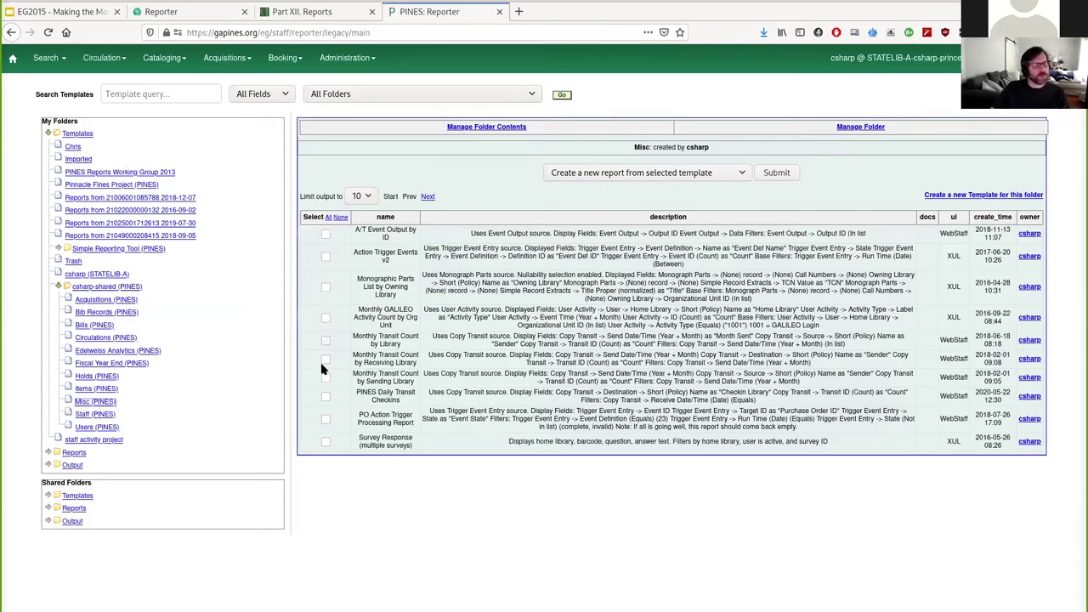
pyautogui.click(326, 256)
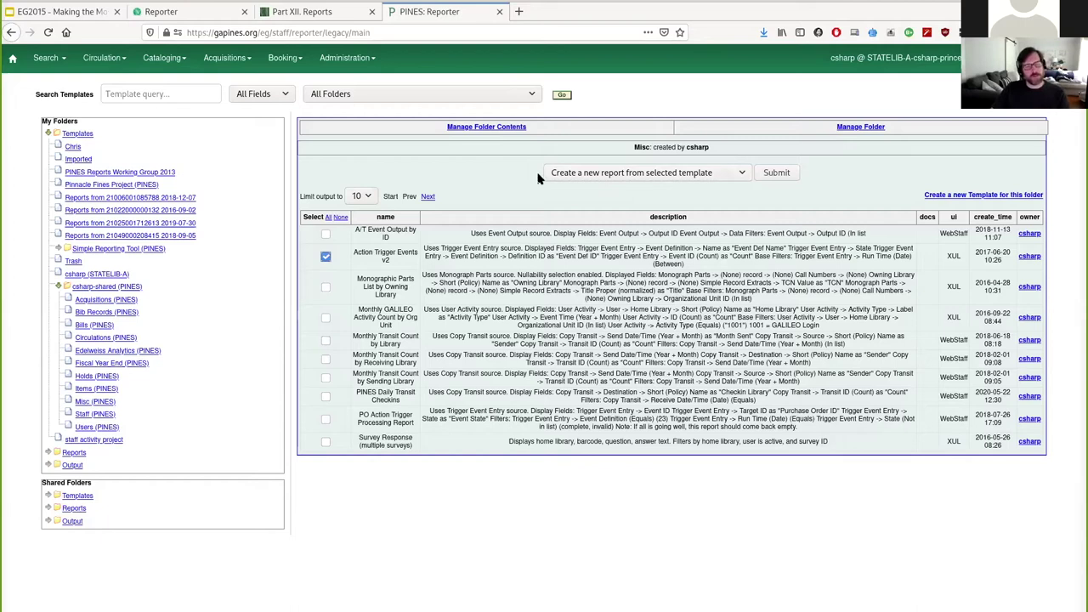
pyautogui.click(781, 176)
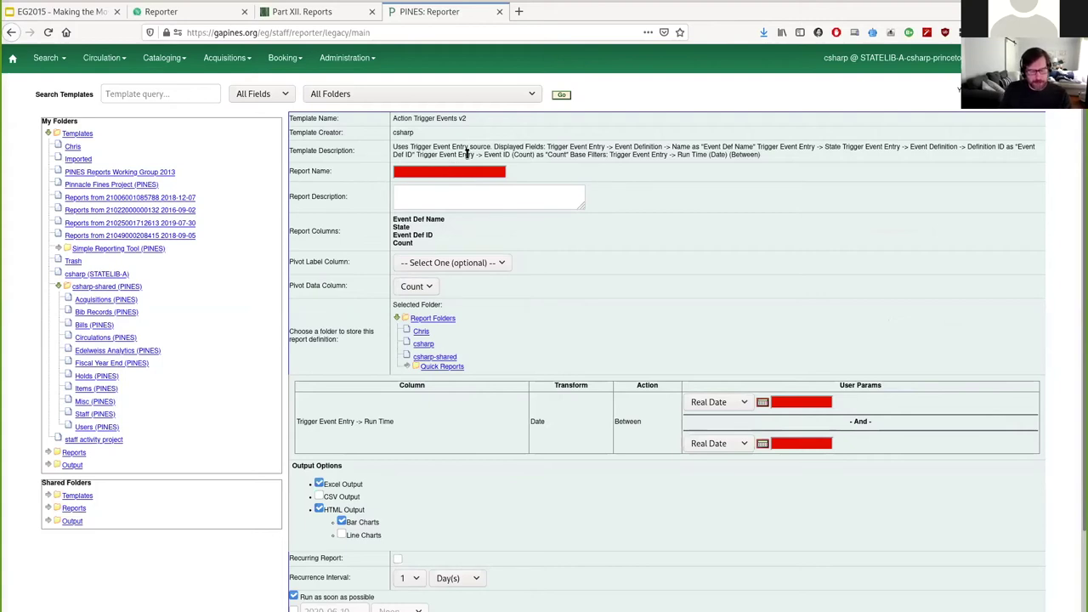
# - Name the report 'chris eg2020' with the description 'a useful description'
pyautogui.write('chris')
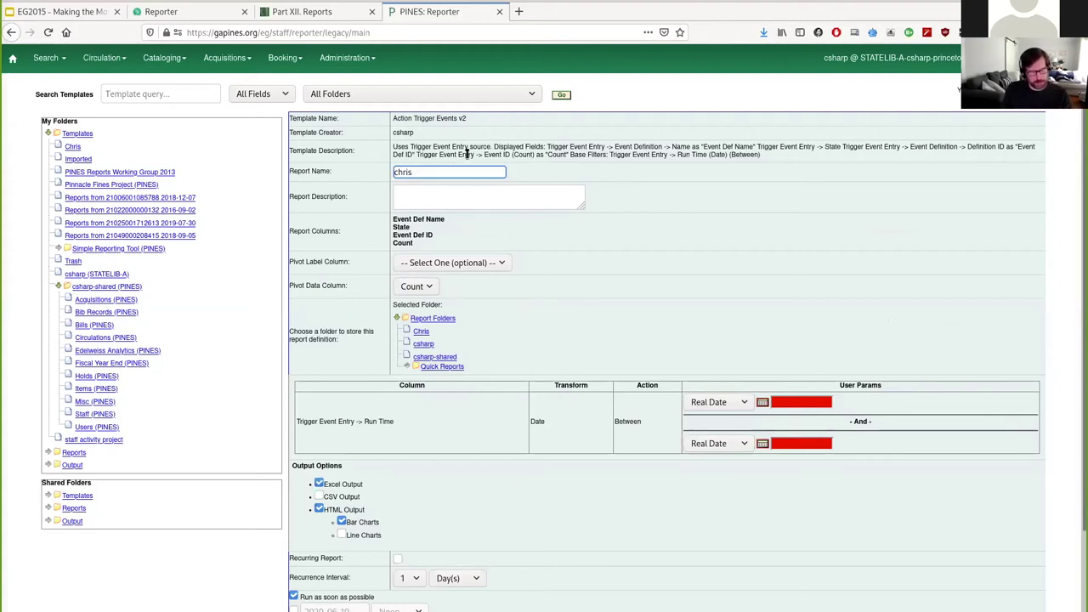
pyautogui.write(' eg2020')
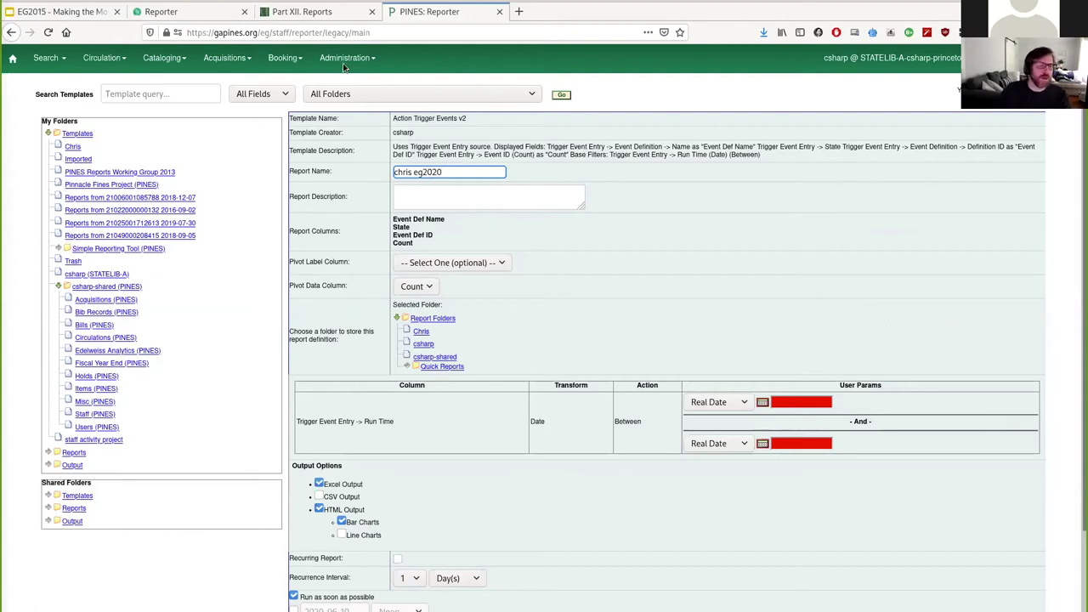
pyautogui.press('Tab')
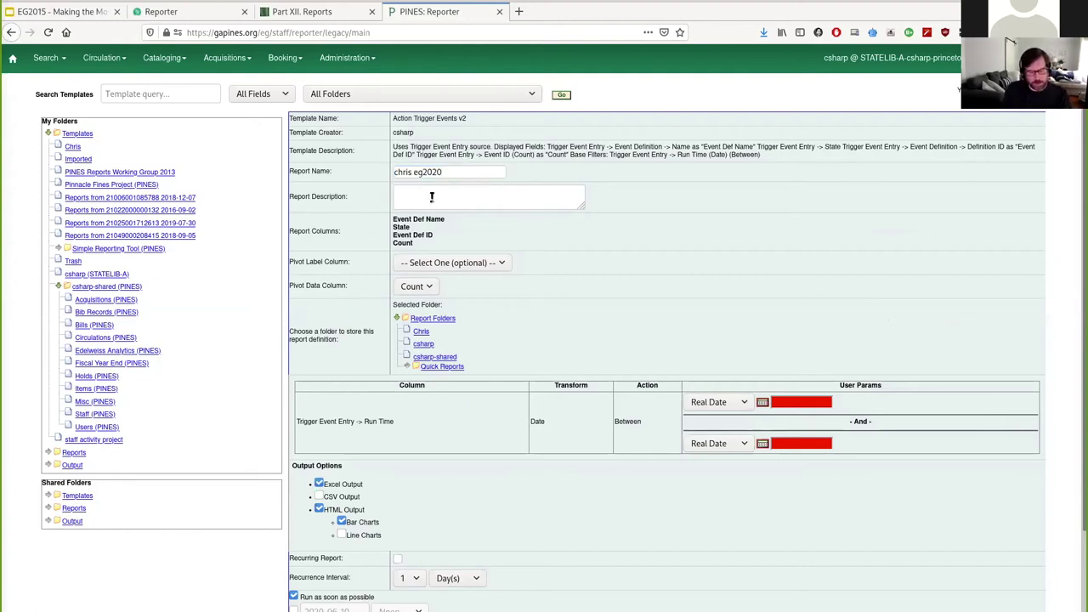
pyautogui.write('a use')
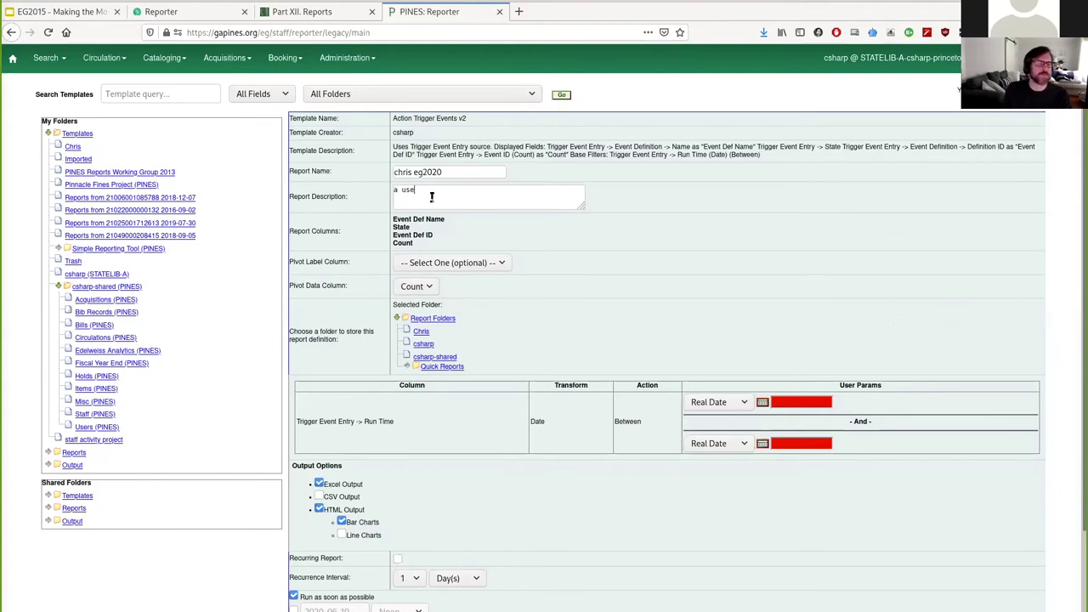
pyautogui.write('ful description')
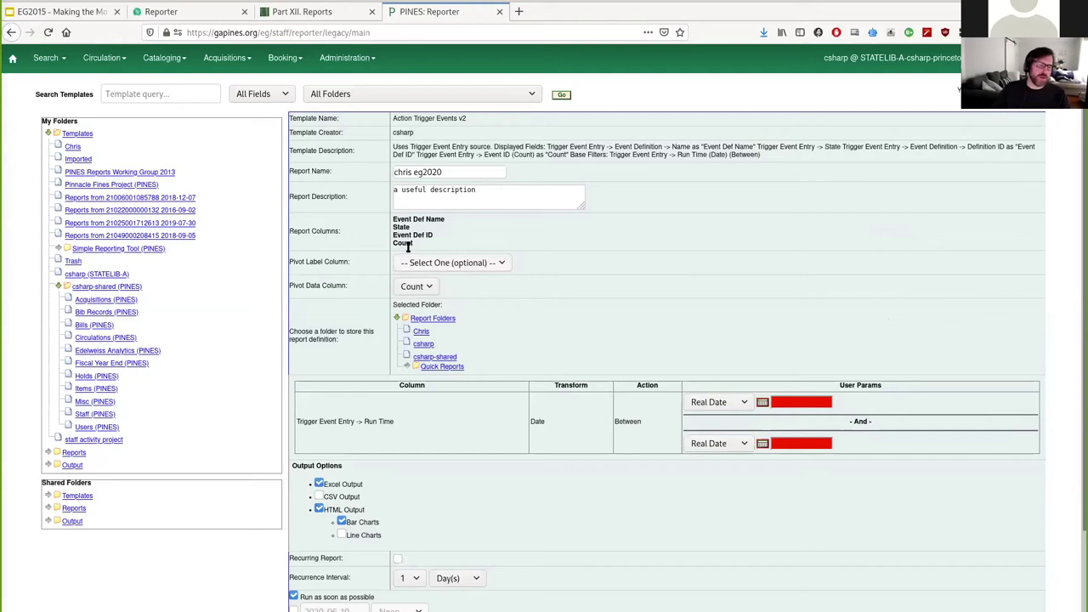
# - Choose the Chris folder for both the report definition and the report output
pyautogui.click(422, 333)
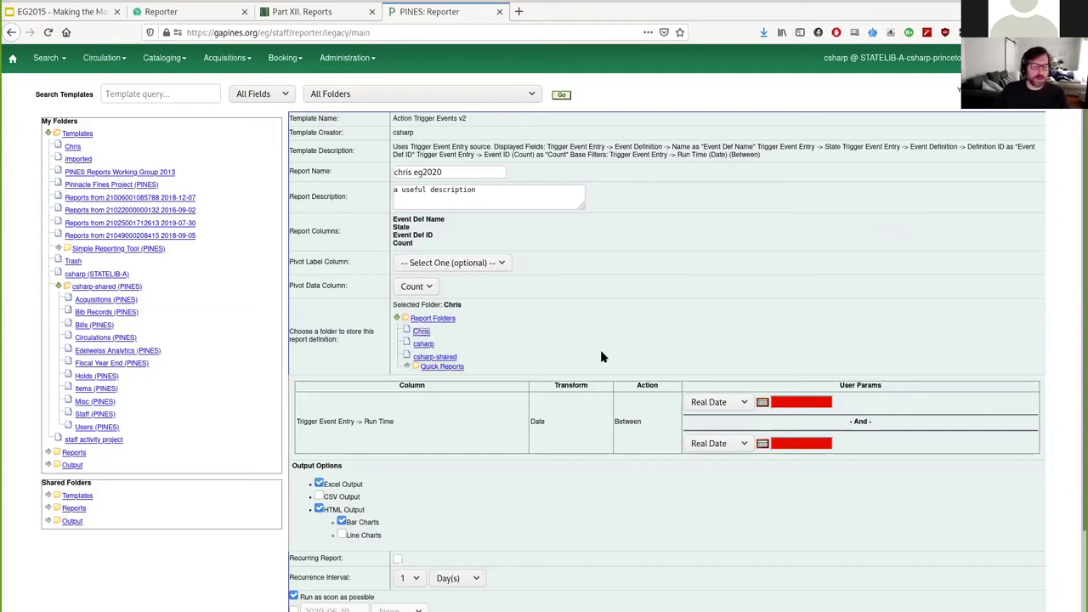
pyautogui.scroll(-3, 607, 349)
pyautogui.click(421, 548)
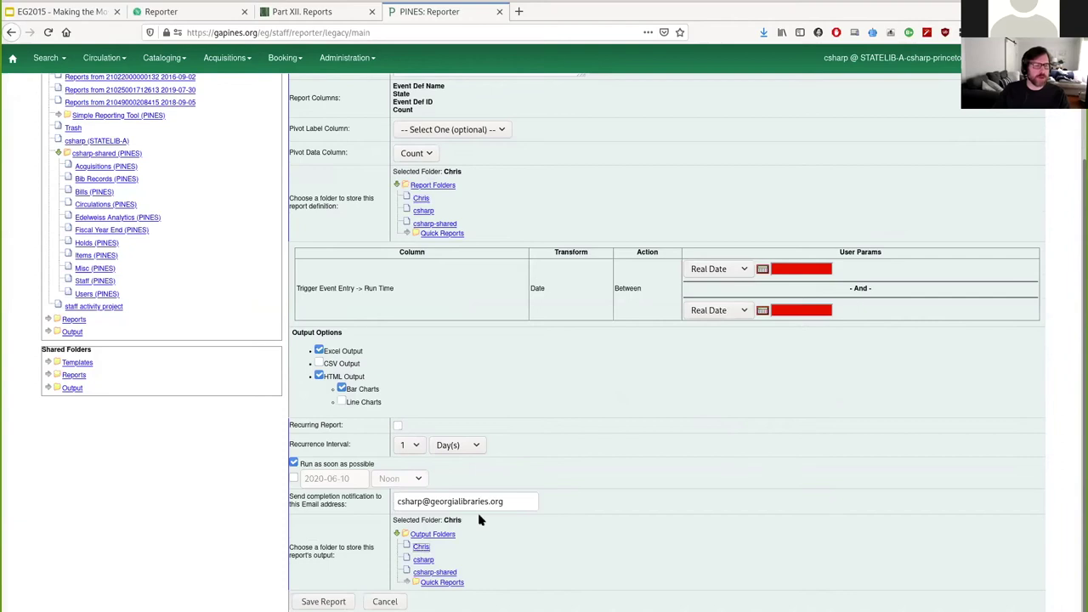
pyautogui.scroll(2, 488, 220)
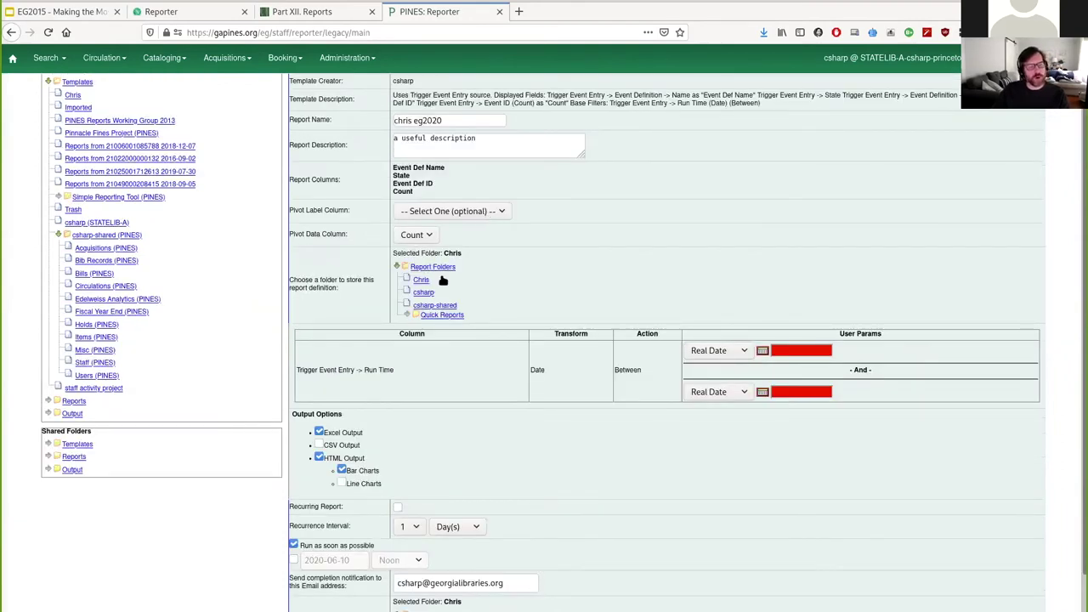
pyautogui.click(422, 281)
pyautogui.scroll(-2, 504, 445)
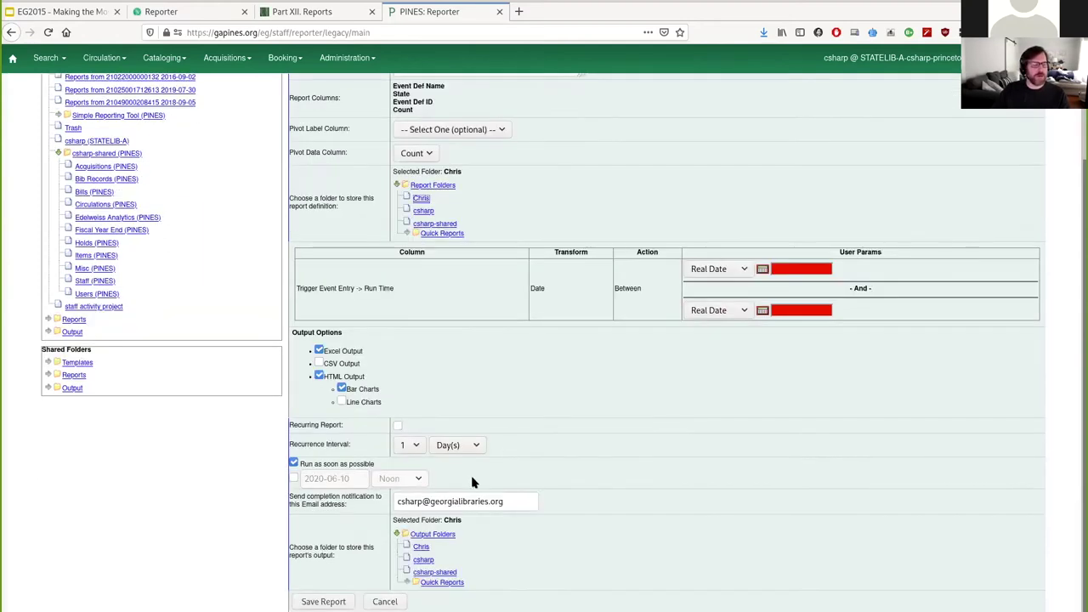
pyautogui.click(422, 549)
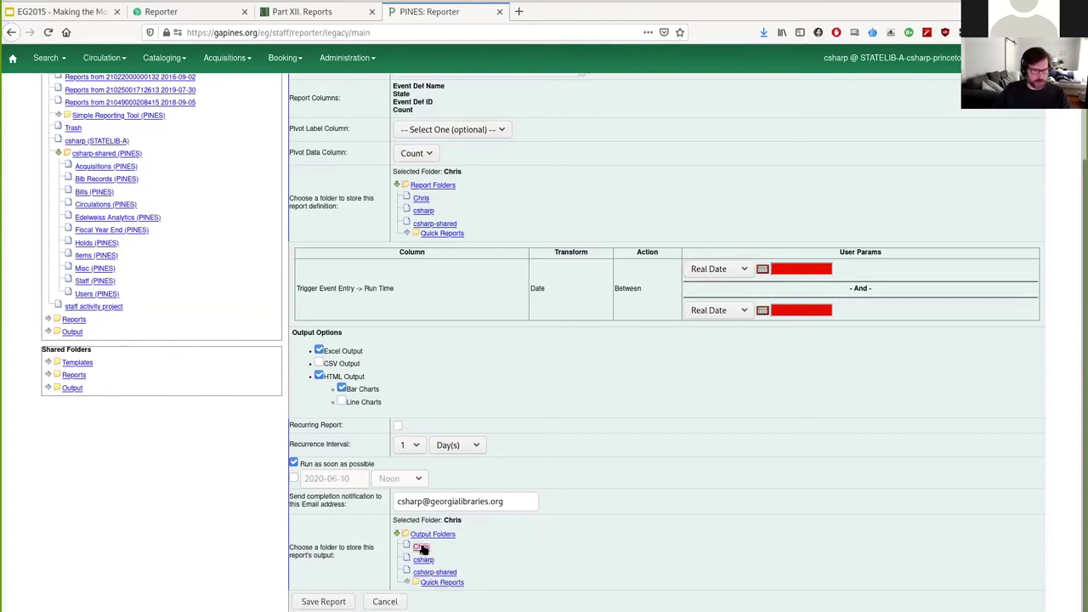
pyautogui.scroll(3, 599, 492)
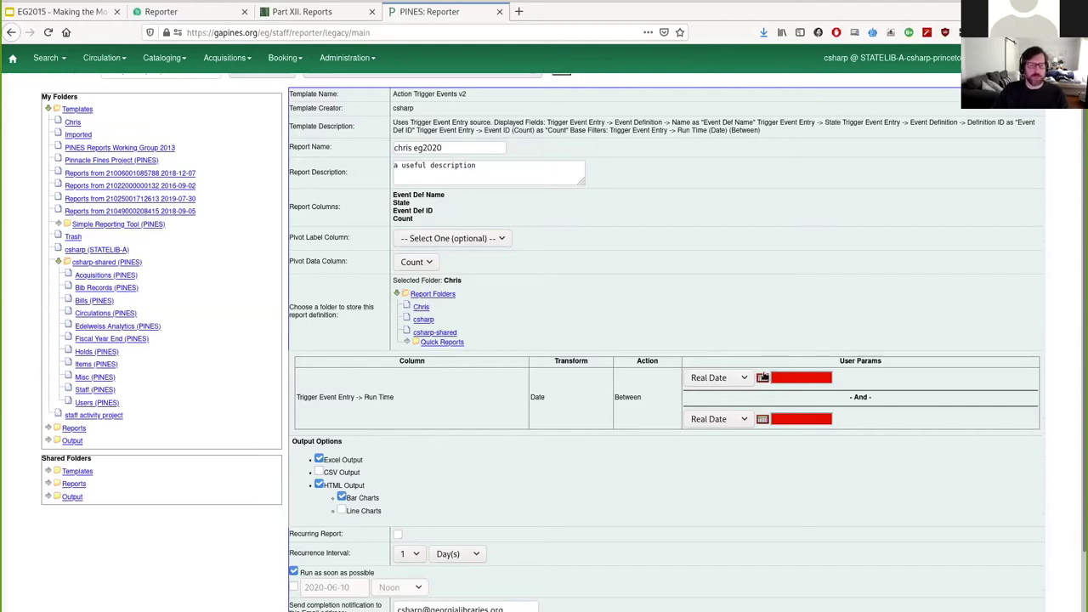
# - Set both run-time dates to June 9, 2020 from the calendars
pyautogui.click(763, 378)
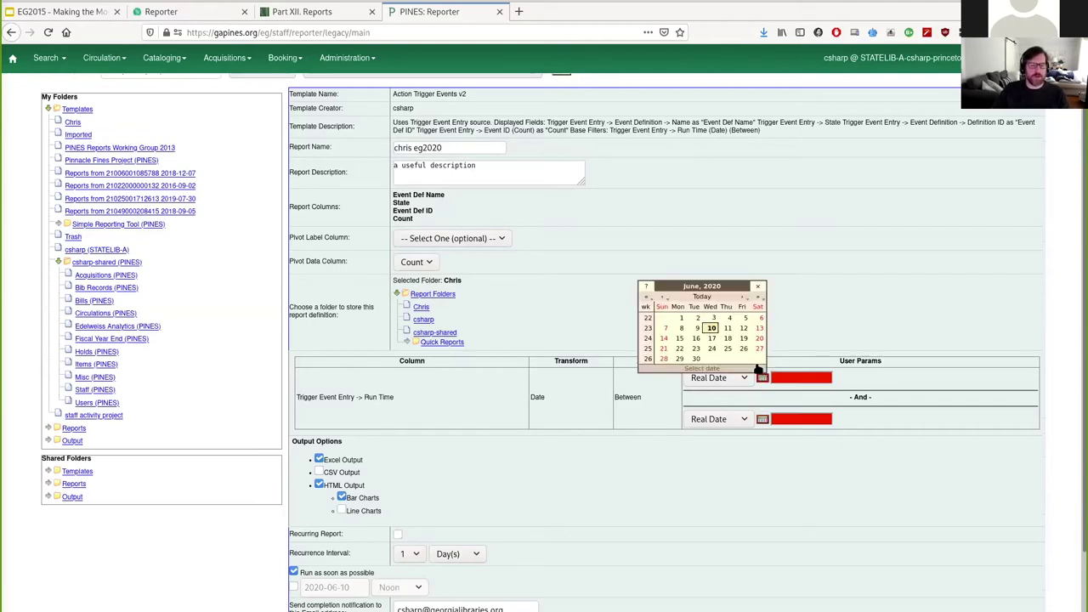
pyautogui.click(698, 331)
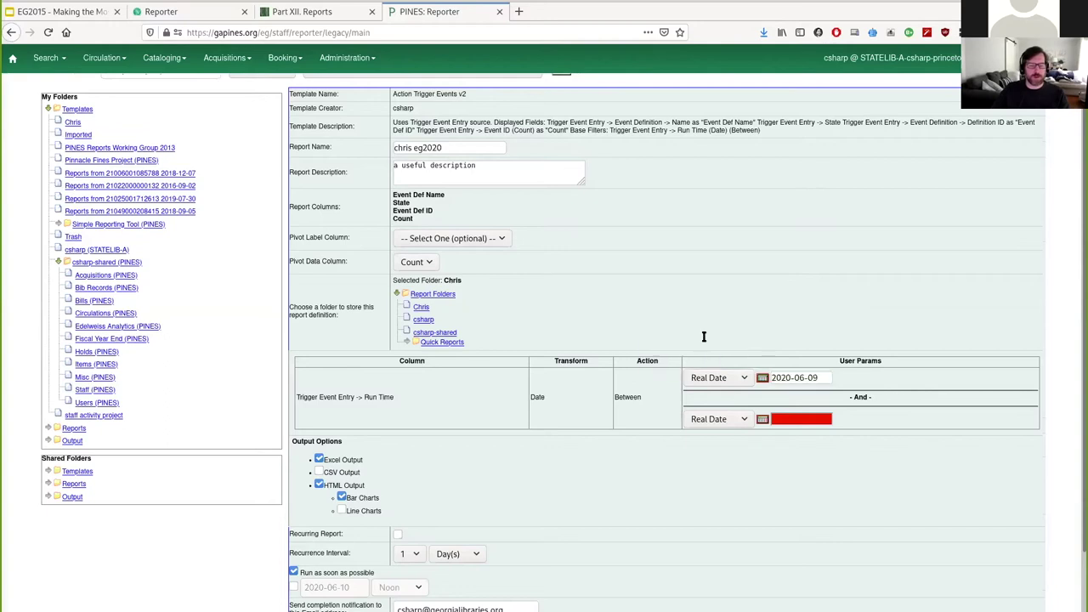
pyautogui.click(762, 419)
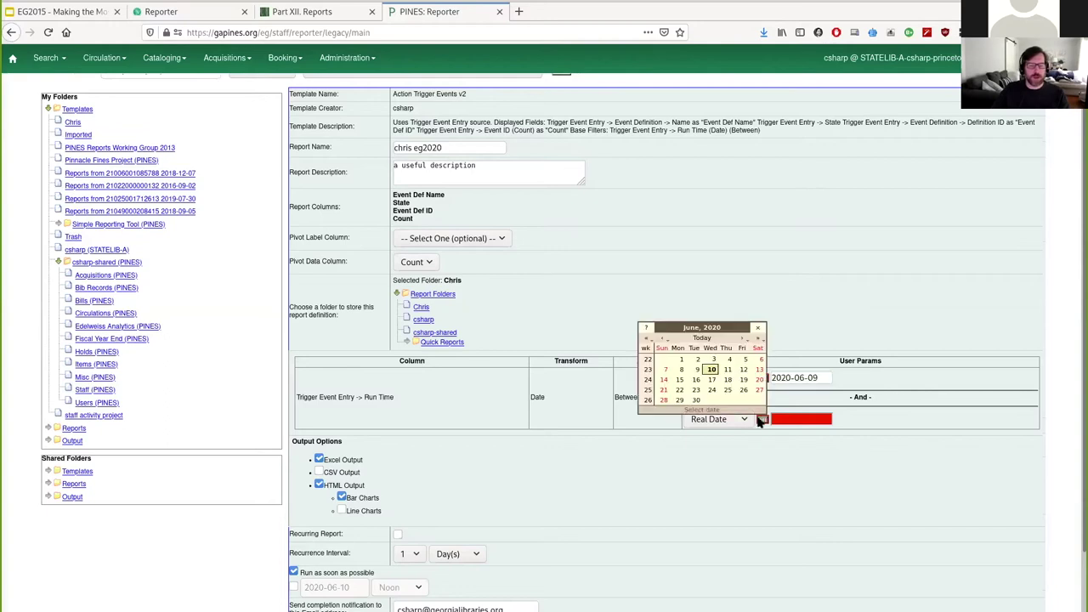
pyautogui.click(698, 371)
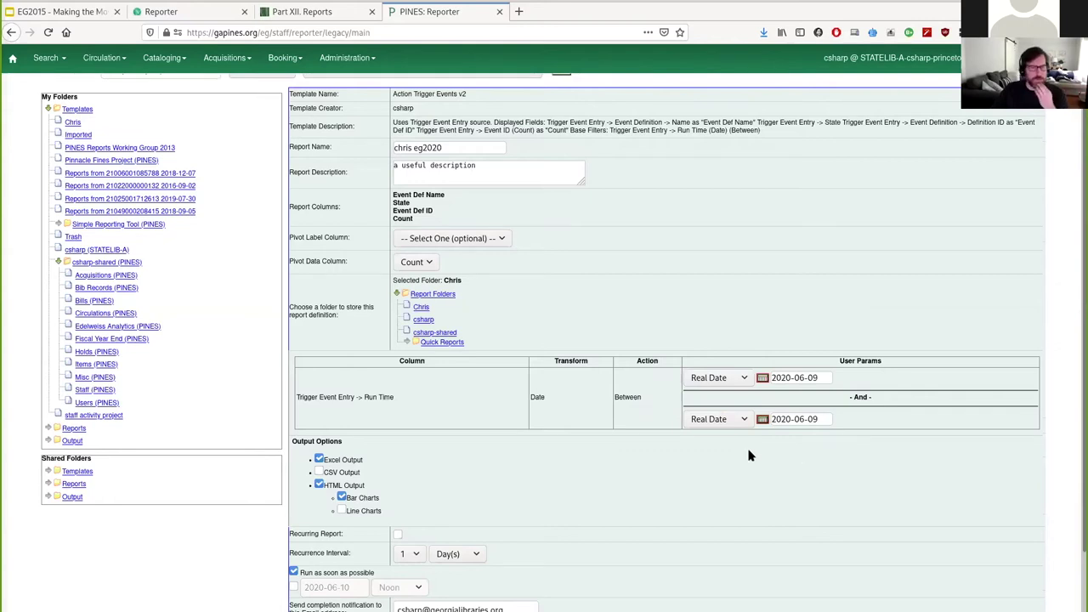
# - Switch both date limits to Relative Date, keeping 1 Day(s) ago
pyautogui.scroll(-2, 654, 398)
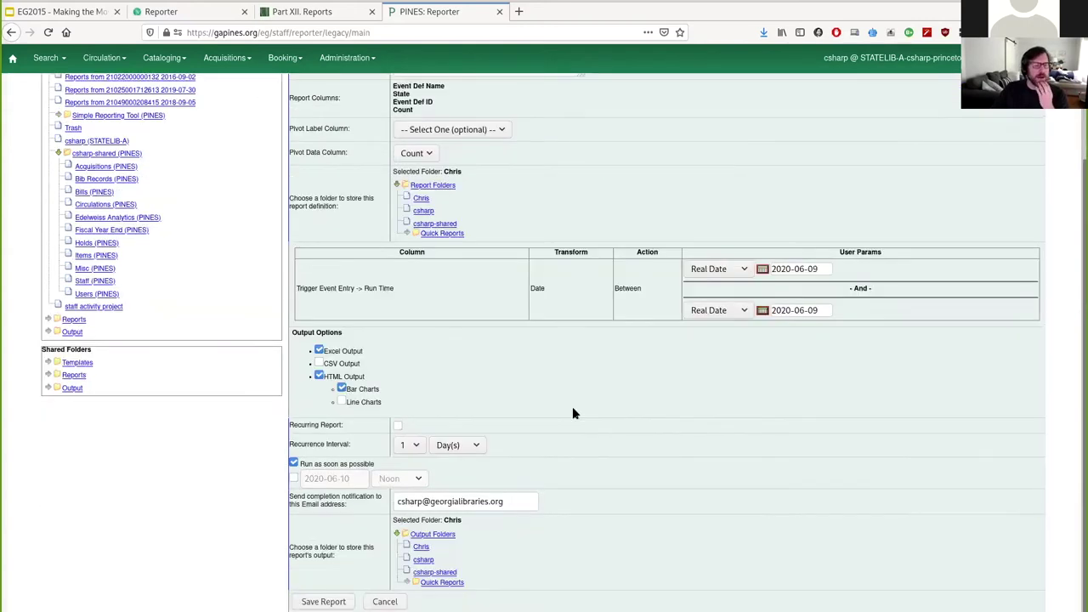
pyautogui.click(740, 272)
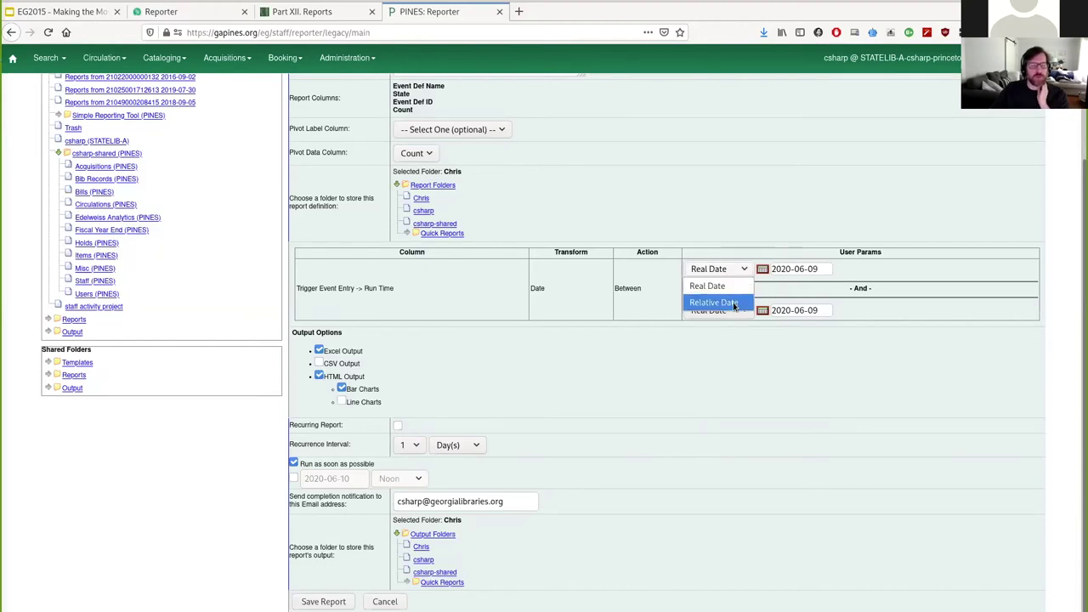
pyautogui.click(714, 303)
pyautogui.click(729, 307)
pyautogui.click(718, 345)
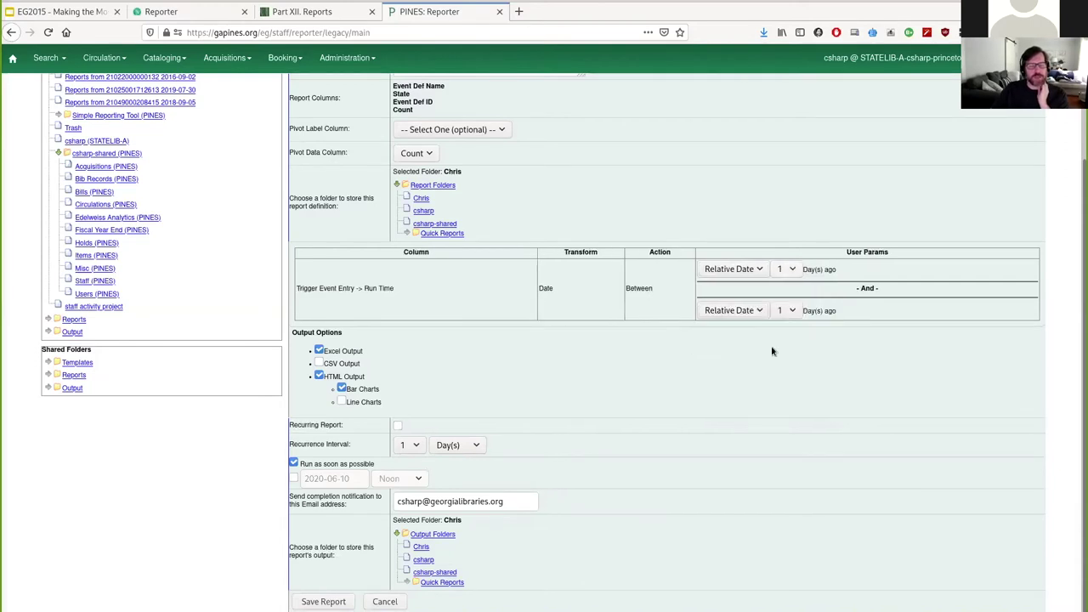
pyautogui.click(792, 272)
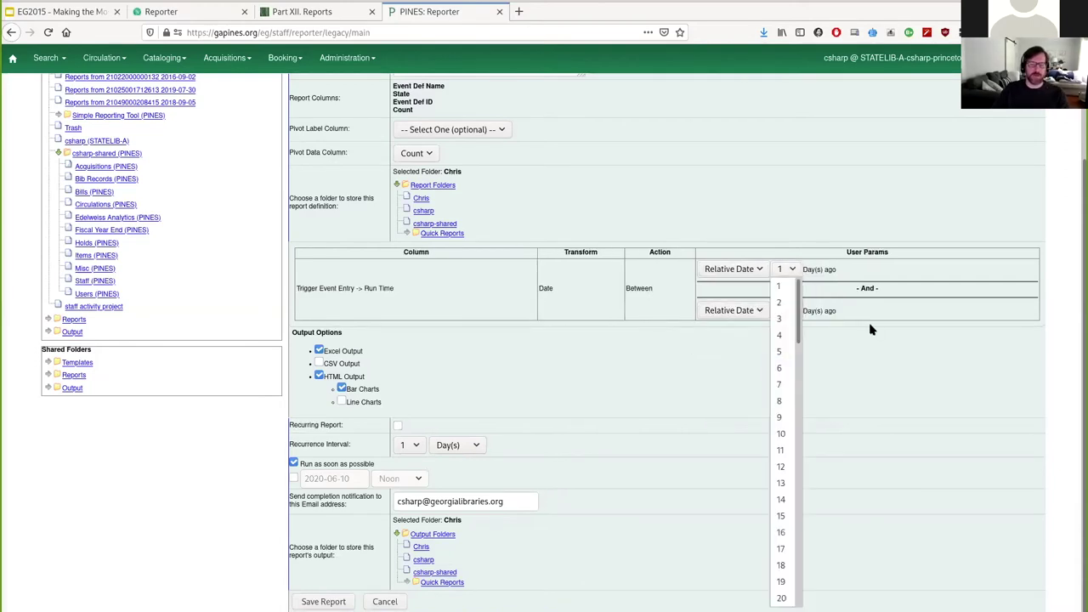
pyautogui.click(822, 283)
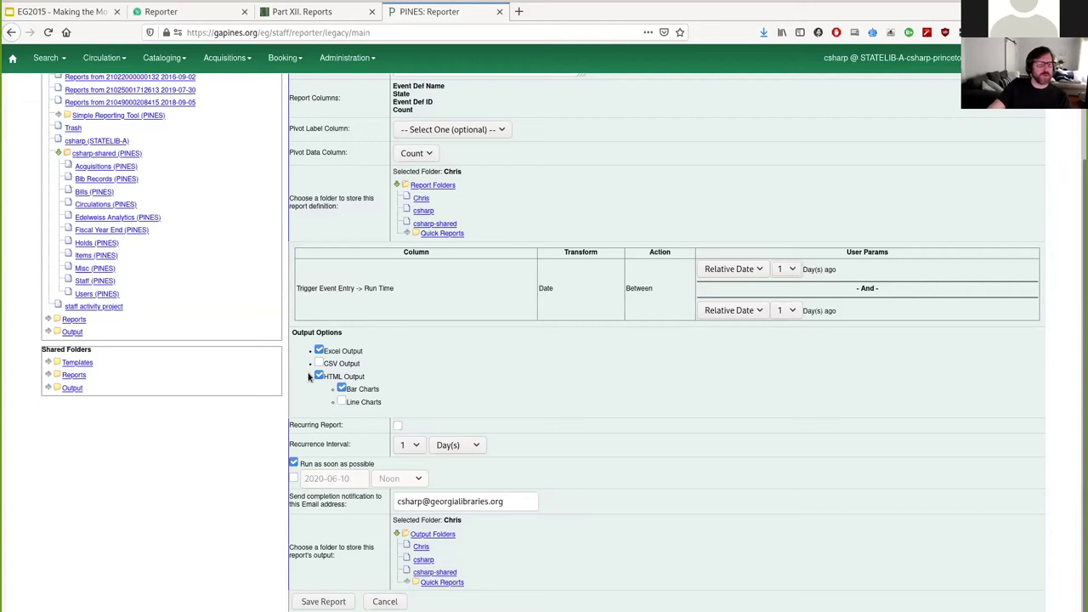
# - Enable Recurring Report with a recurrence interval of 1 Day(s)
pyautogui.click(396, 426)
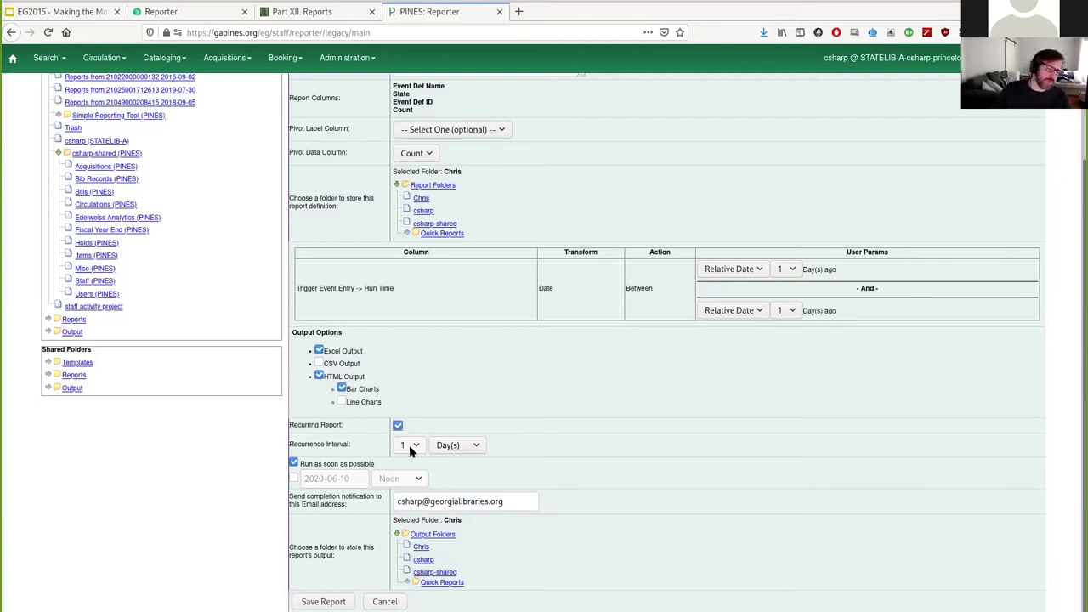
pyautogui.click(414, 446)
pyautogui.click(415, 448)
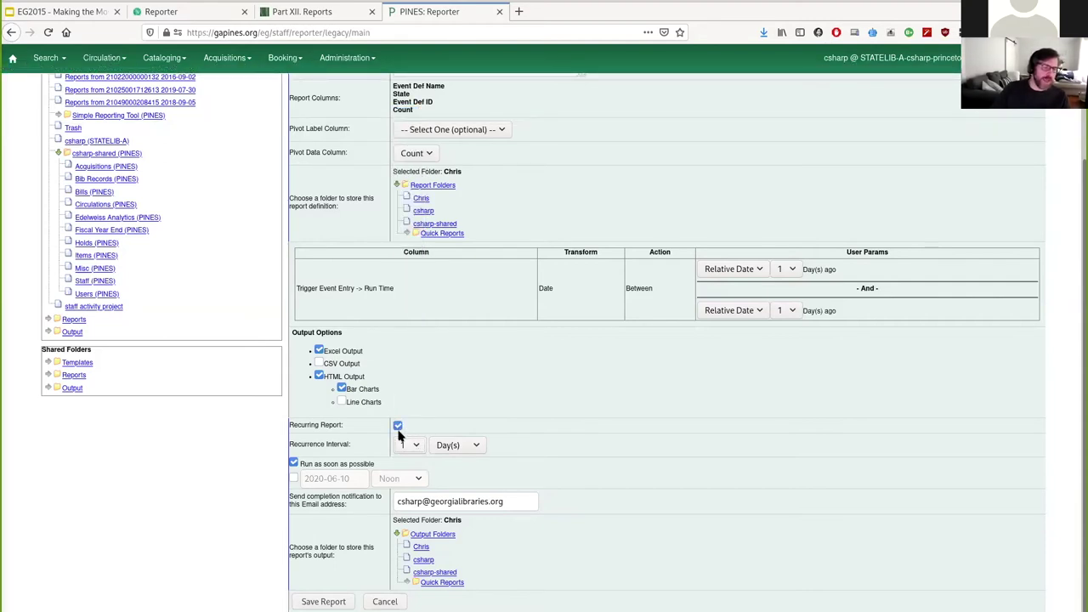
pyautogui.click(412, 444)
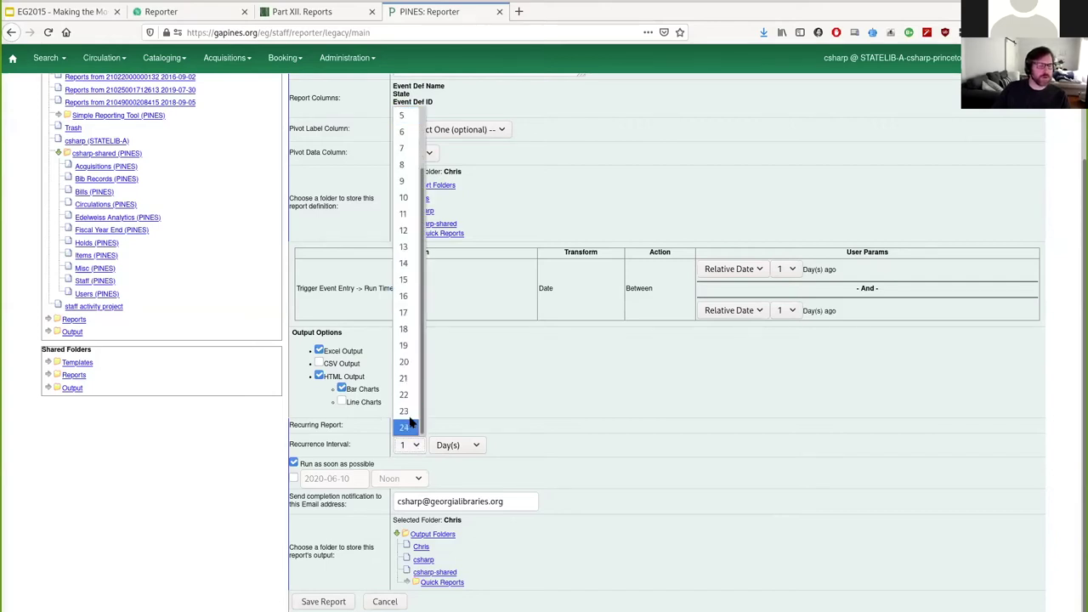
pyautogui.click(448, 405)
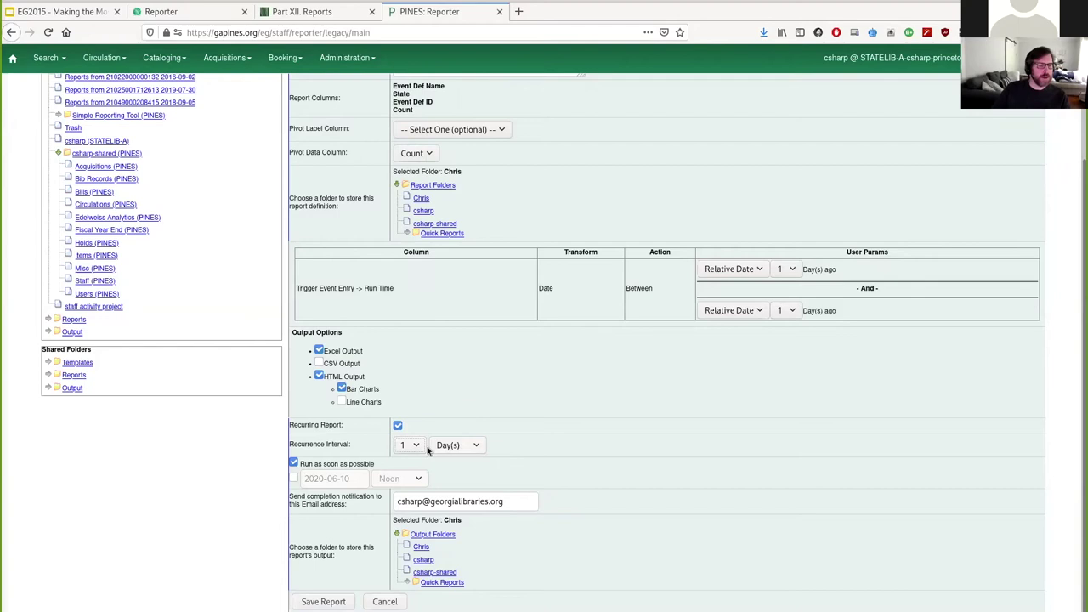
pyautogui.click(466, 449)
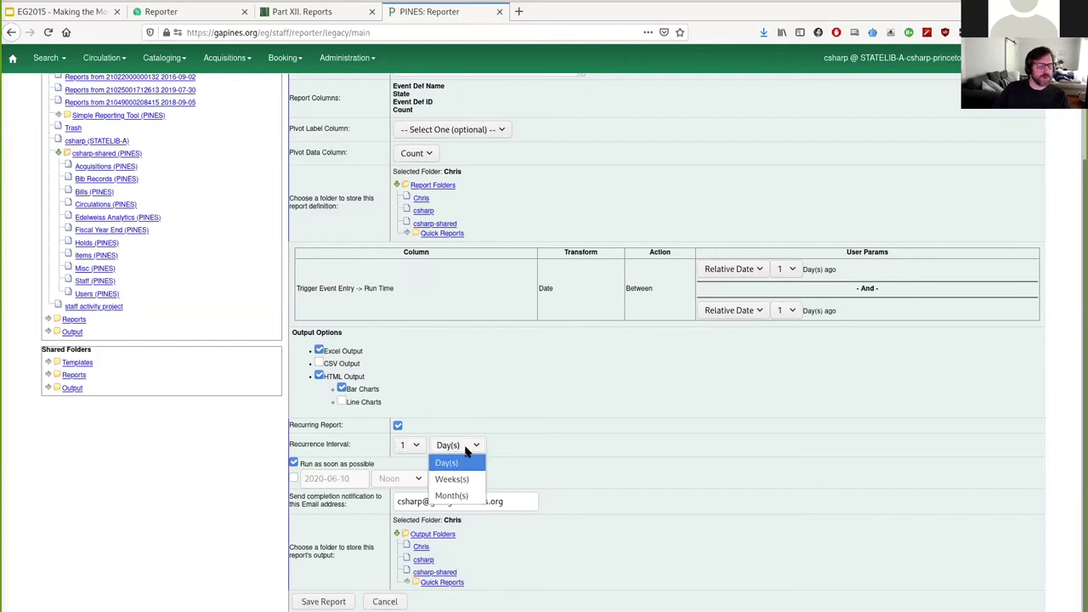
pyautogui.click(421, 446)
pyautogui.click(421, 446)
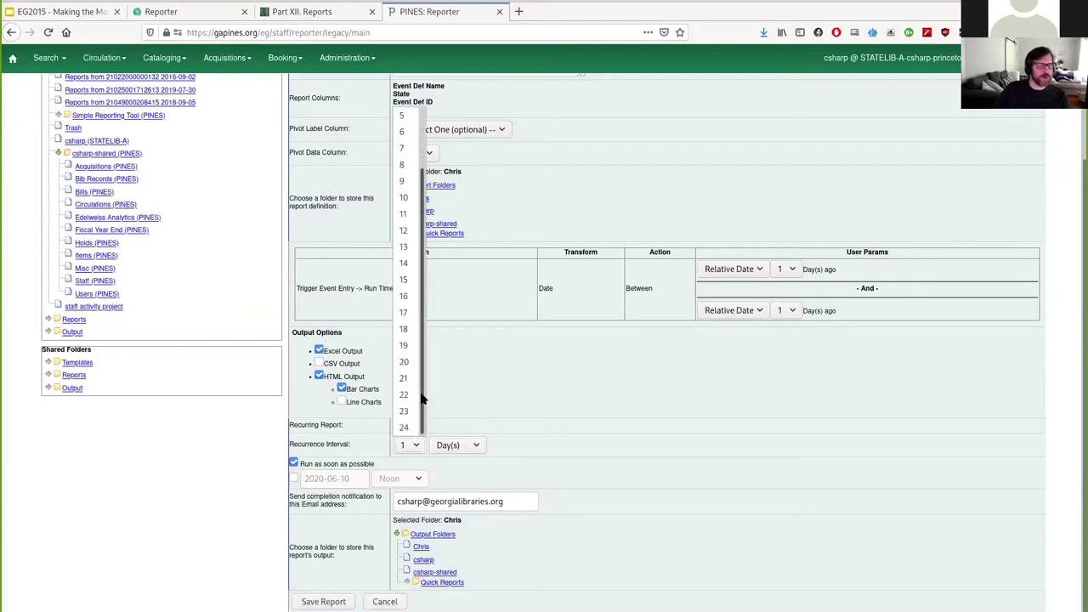
pyautogui.click(476, 445)
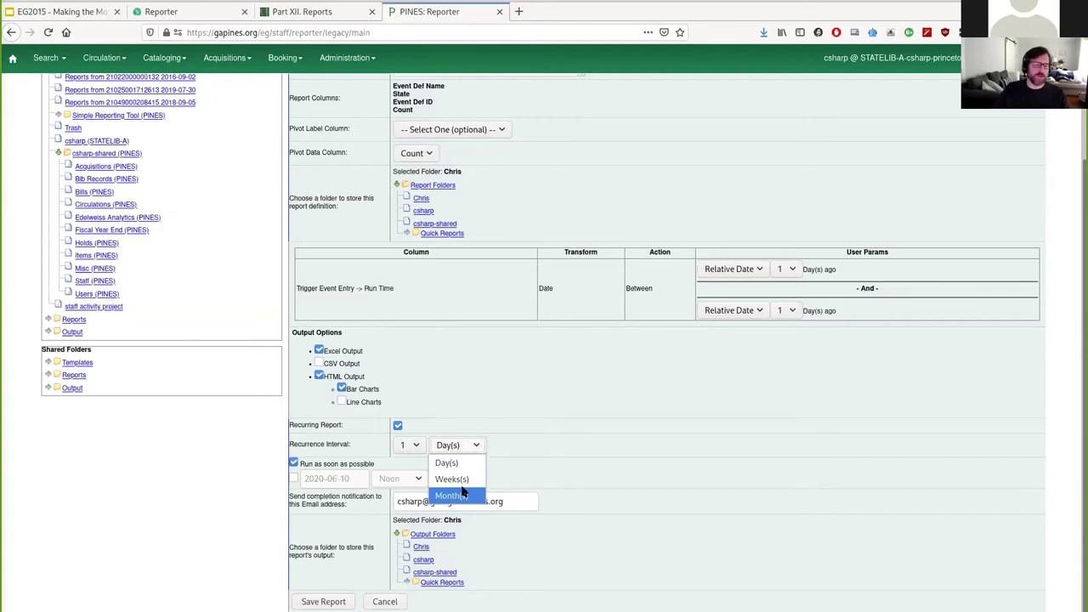
pyautogui.click(528, 429)
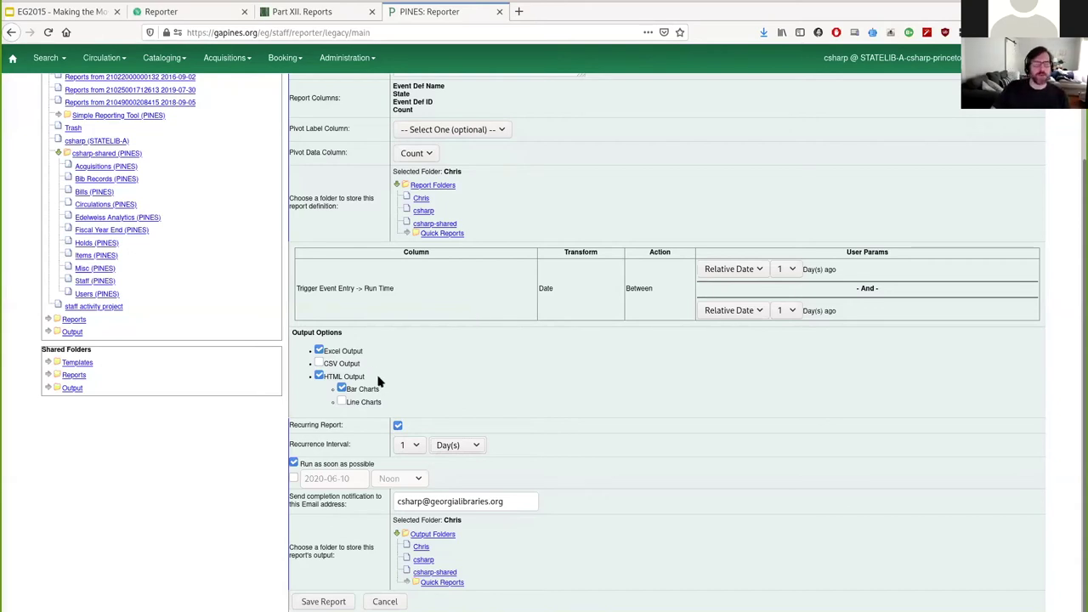
# - Schedule the report to start on 2020-06-01 at 2 AM
pyautogui.click(293, 478)
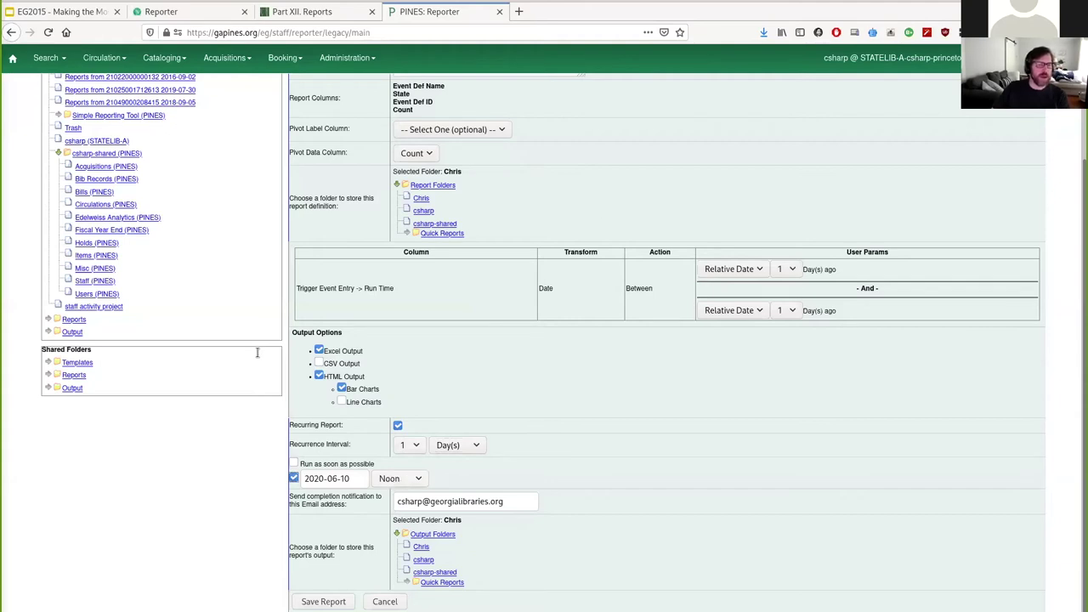
pyautogui.click(356, 479)
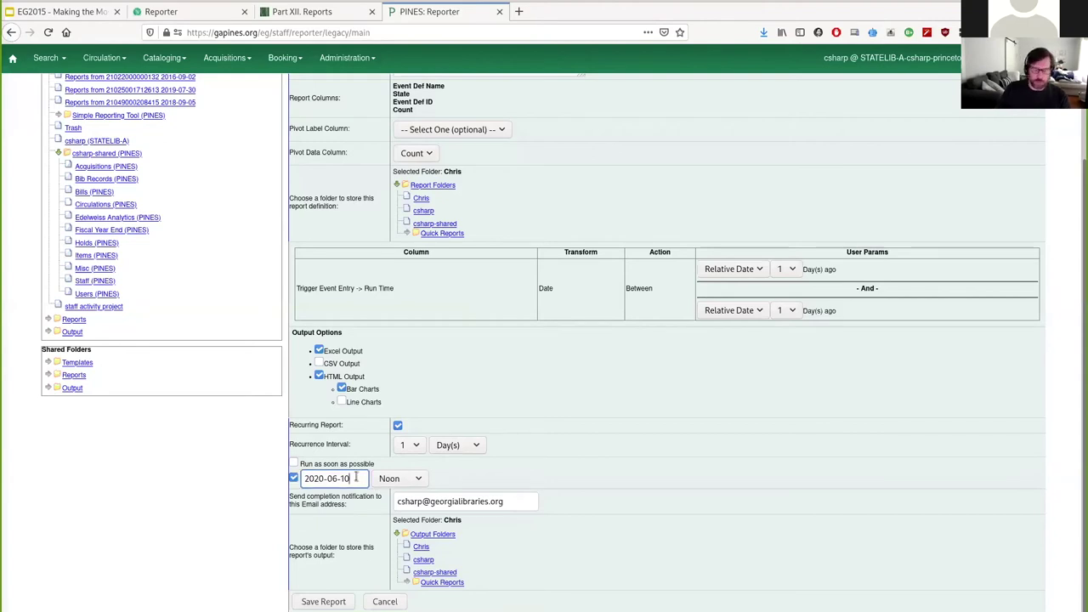
pyautogui.press('BackSpace')
pyautogui.press('BackSpace')
pyautogui.write('01')
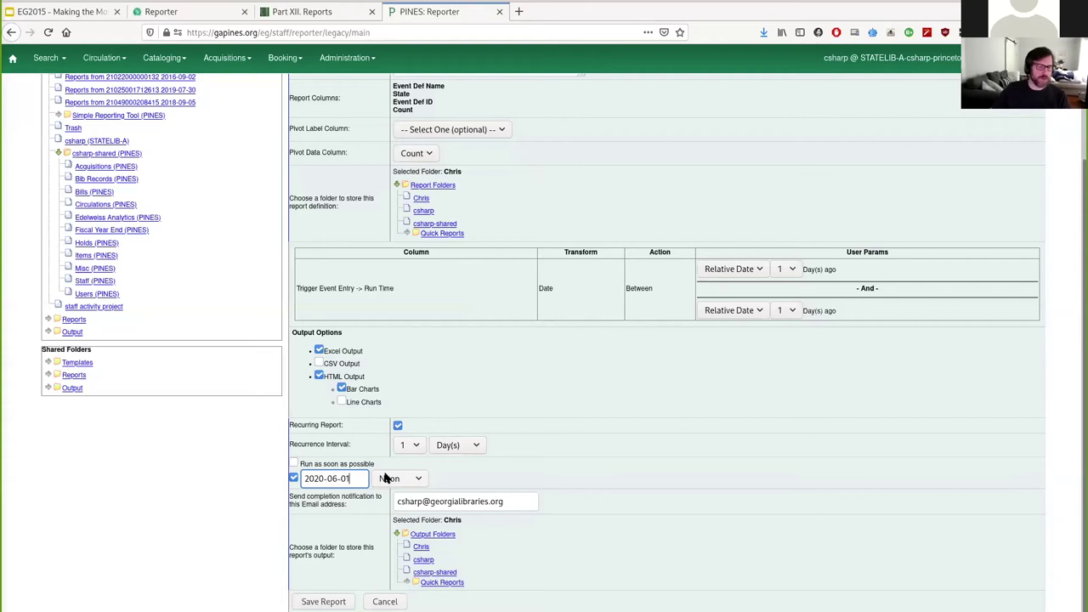
pyautogui.click(389, 479)
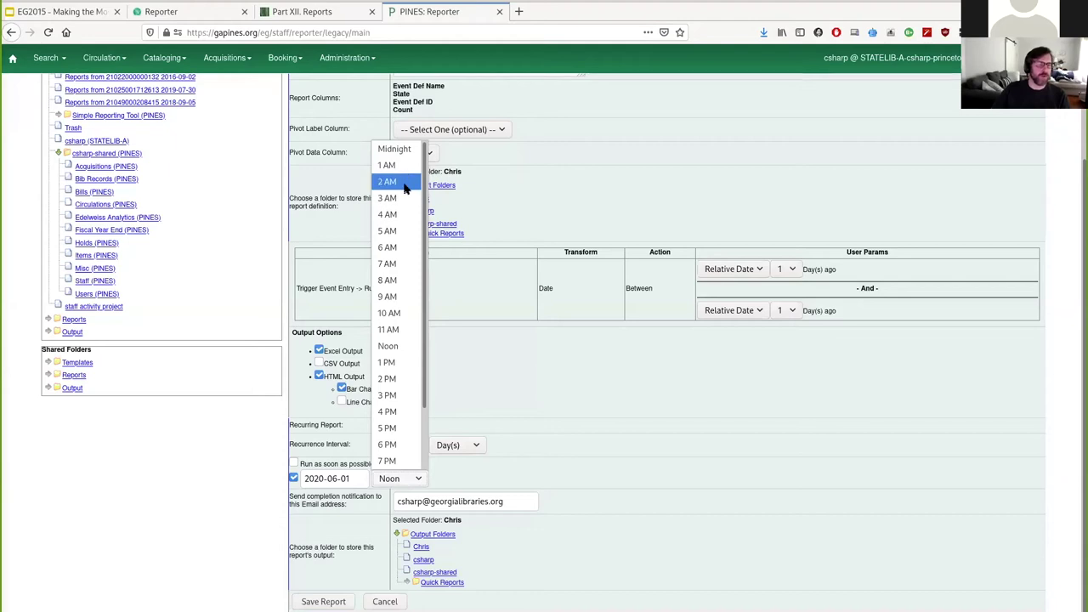
pyautogui.click(393, 181)
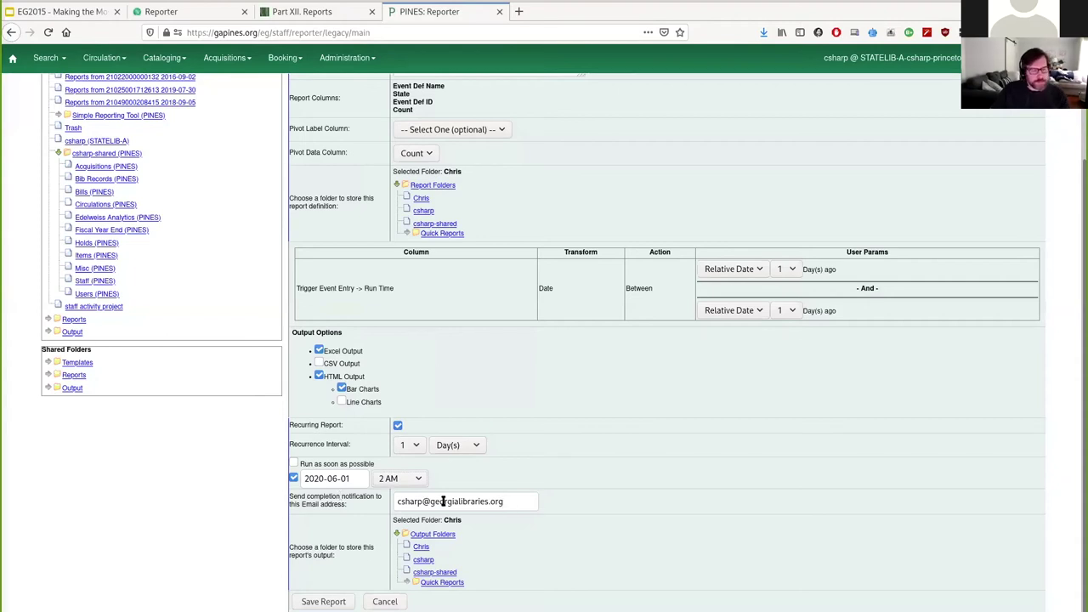
pyautogui.moveTo(504, 501); pyautogui.dragTo(380, 503)
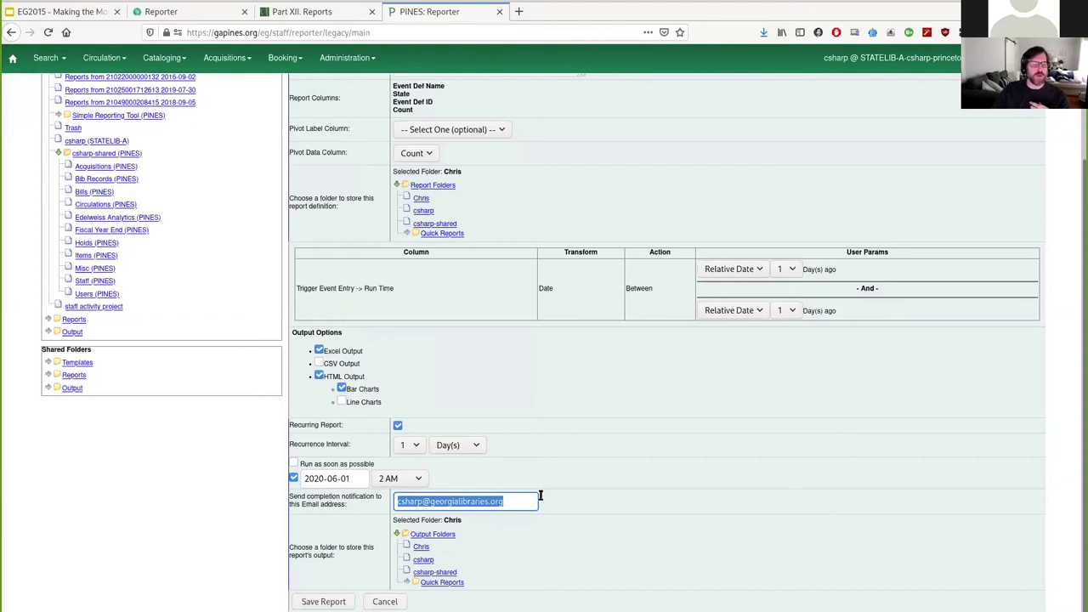
pyautogui.click(512, 500)
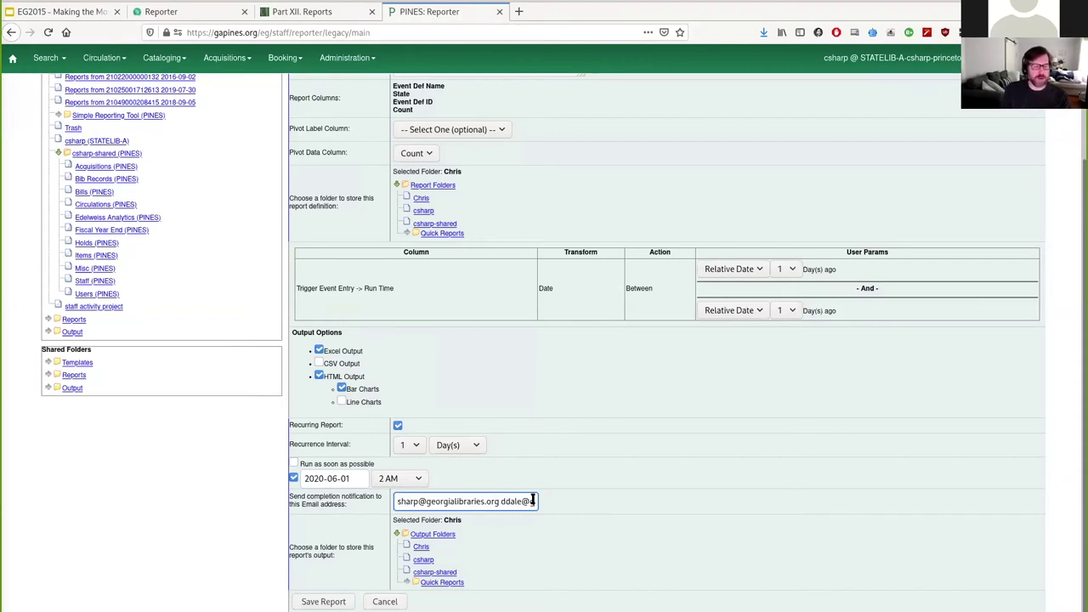
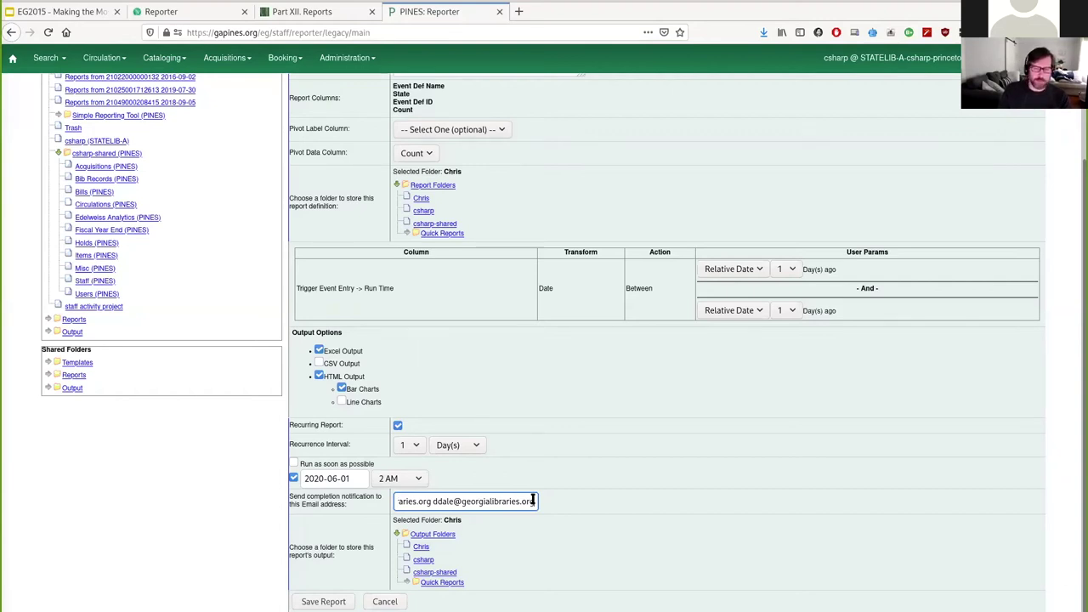
pyautogui.press('Left')
pyautogui.press('Left')
pyautogui.press('Left')
pyautogui.press('Left')
pyautogui.press('Left')
pyautogui.press('Left')
pyautogui.press('Left')
pyautogui.press('Left')
pyautogui.press('Left')
pyautogui.press('Left')
pyautogui.press('Left')
pyautogui.press('Left')
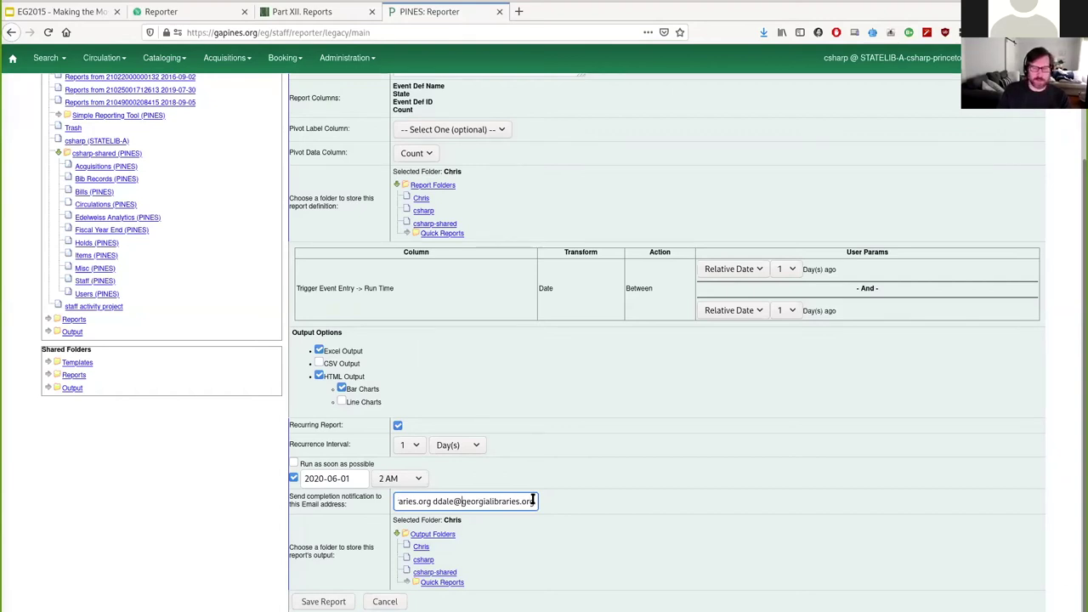
pyautogui.press('Left')
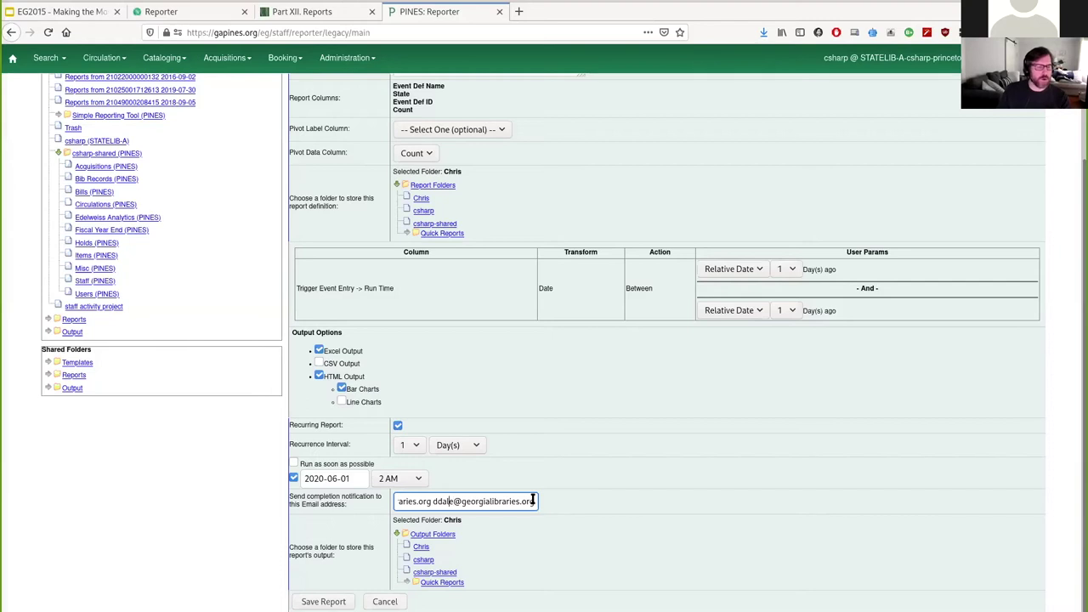
pyautogui.press('Right')
pyautogui.press('Right')
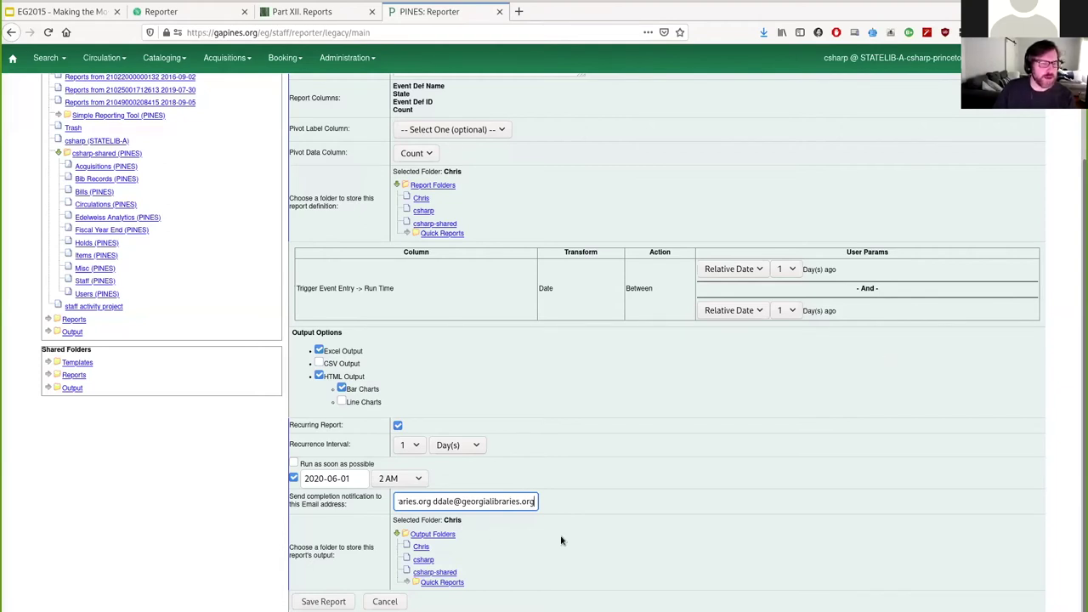
# - Turn off Recurring Report, save 'chris eg2020', and dismiss the Action Succeeded alert
pyautogui.click(397, 425)
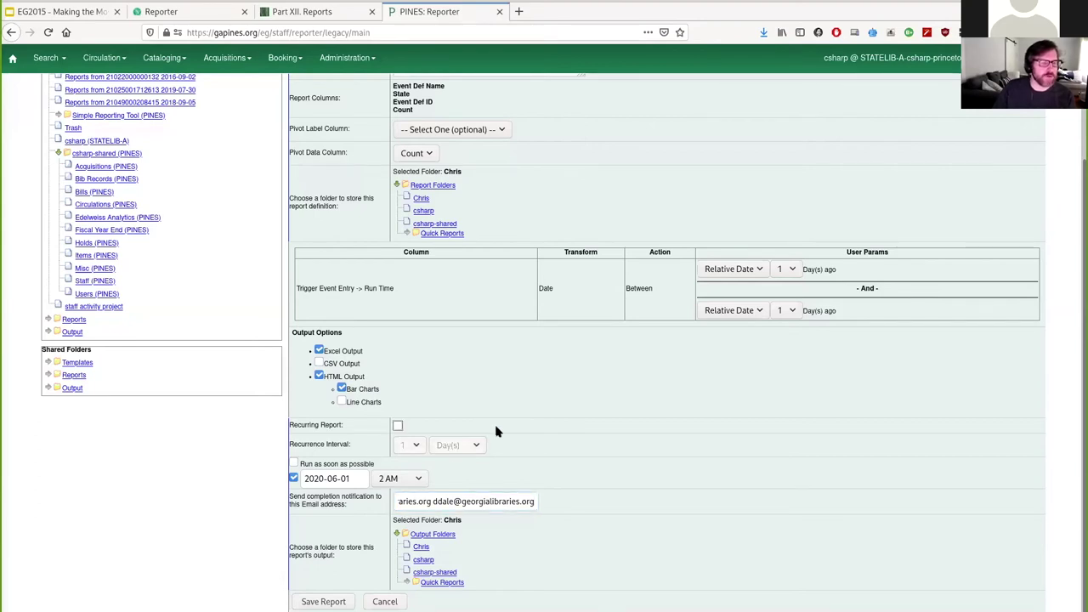
pyautogui.scroll(3, 488, 350)
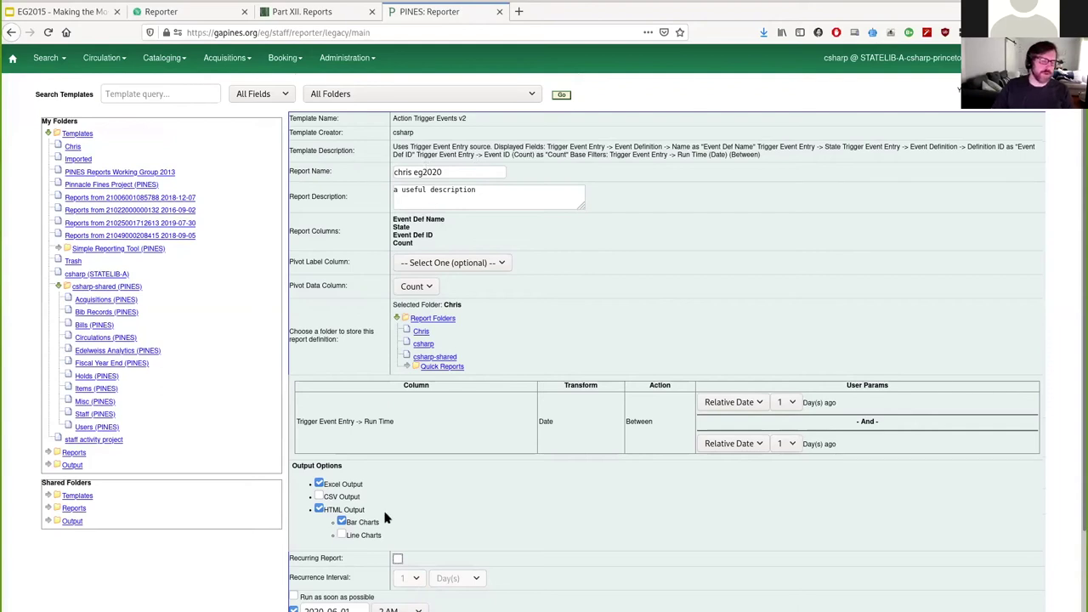
pyautogui.scroll(-3, 383, 517)
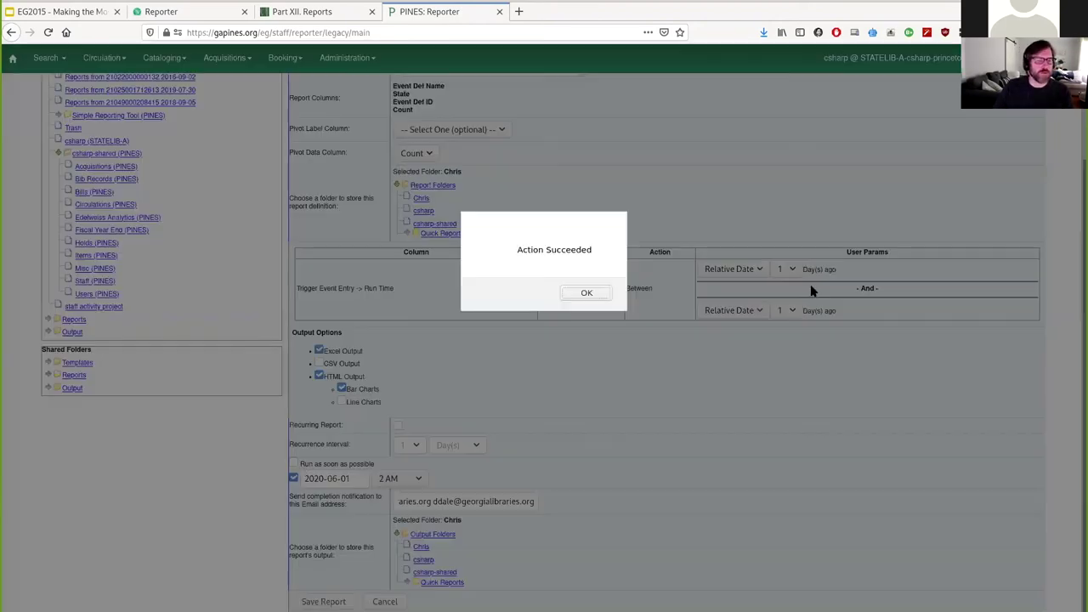
pyautogui.press('Return')
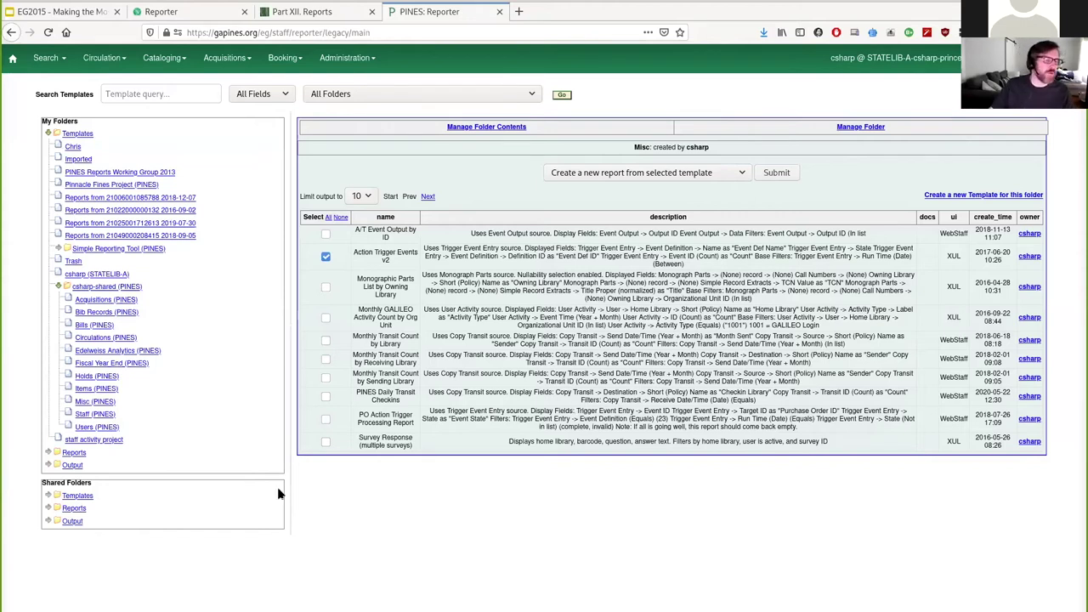
# - Open the Chris output folder under My Folders > Output and mark the 'blah bleh' completed report
pyautogui.click(48, 465)
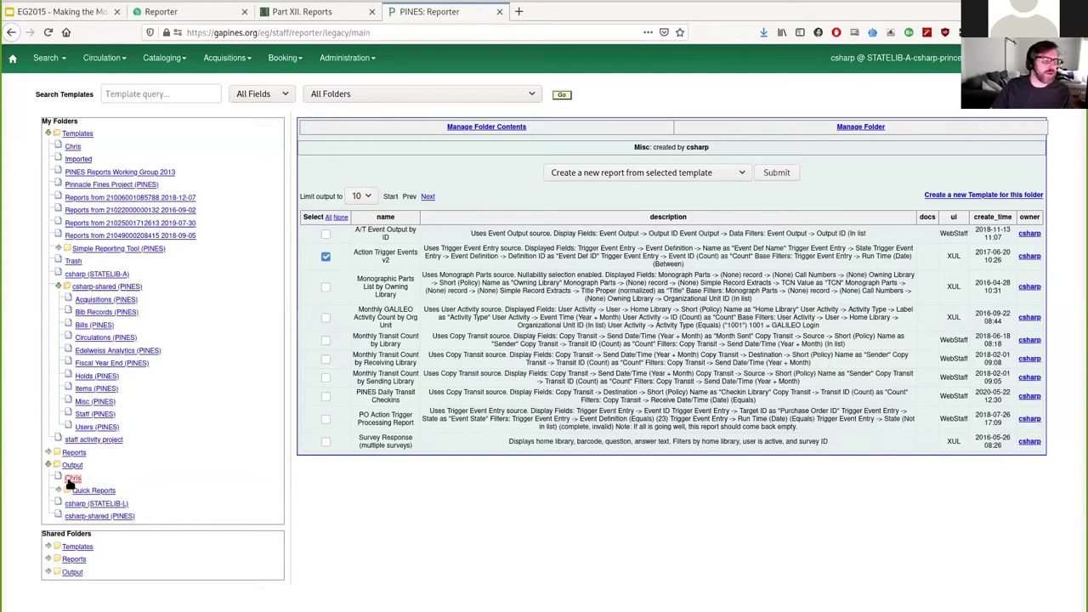
pyautogui.click(72, 479)
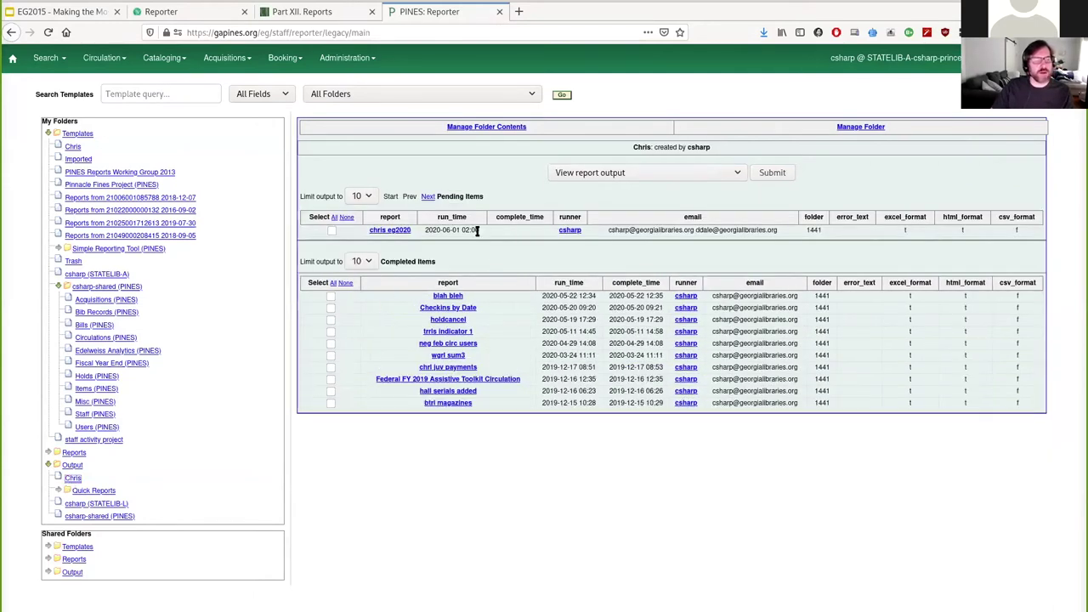
pyautogui.click(75, 479)
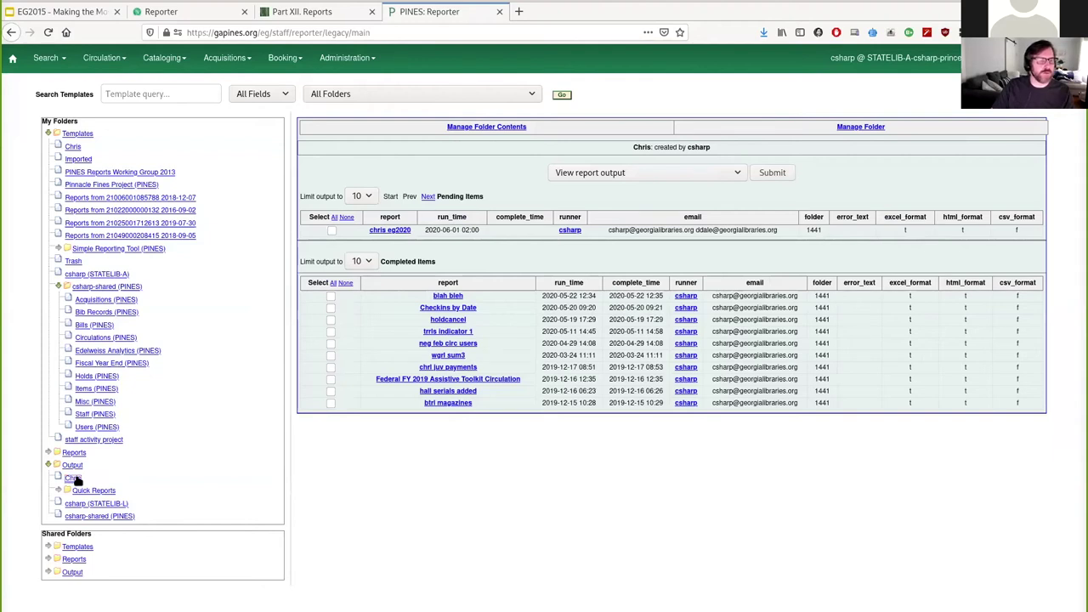
pyautogui.click(73, 478)
pyautogui.click(73, 478)
pyautogui.click(73, 478)
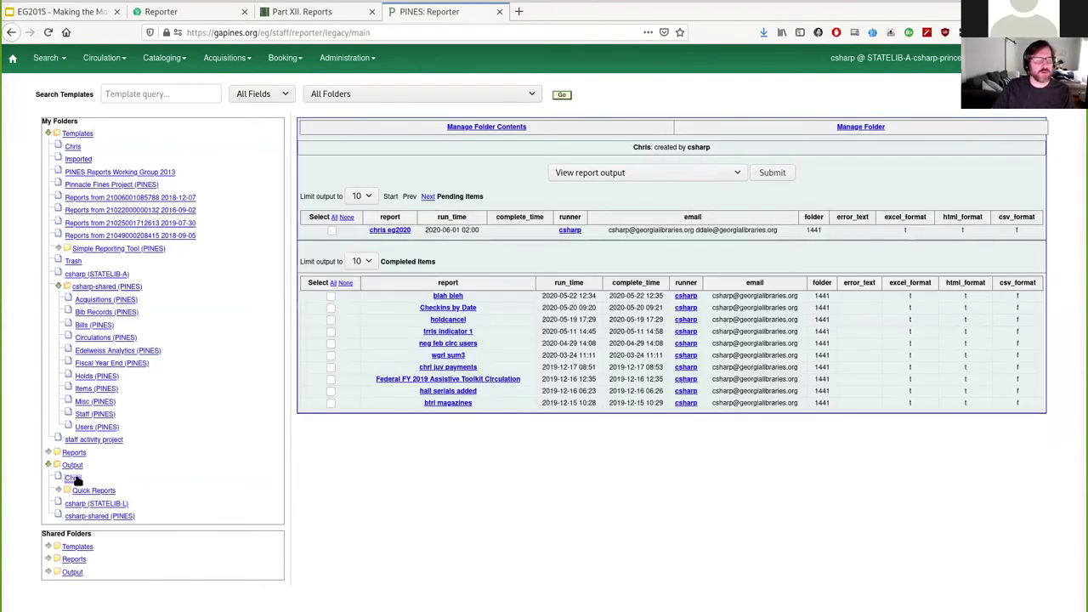
pyautogui.click(74, 479)
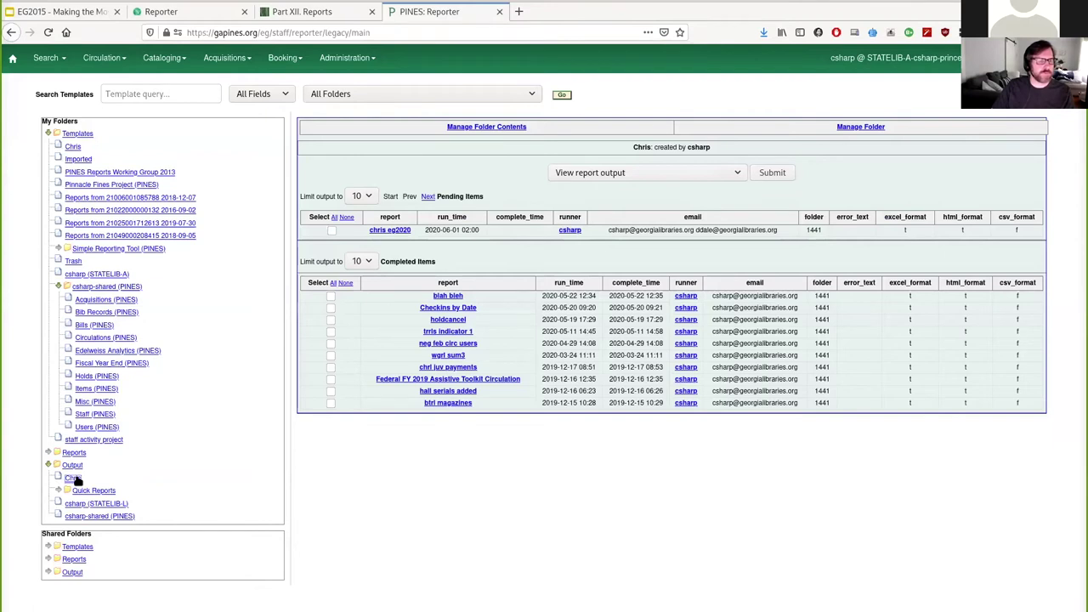
pyautogui.click(330, 295)
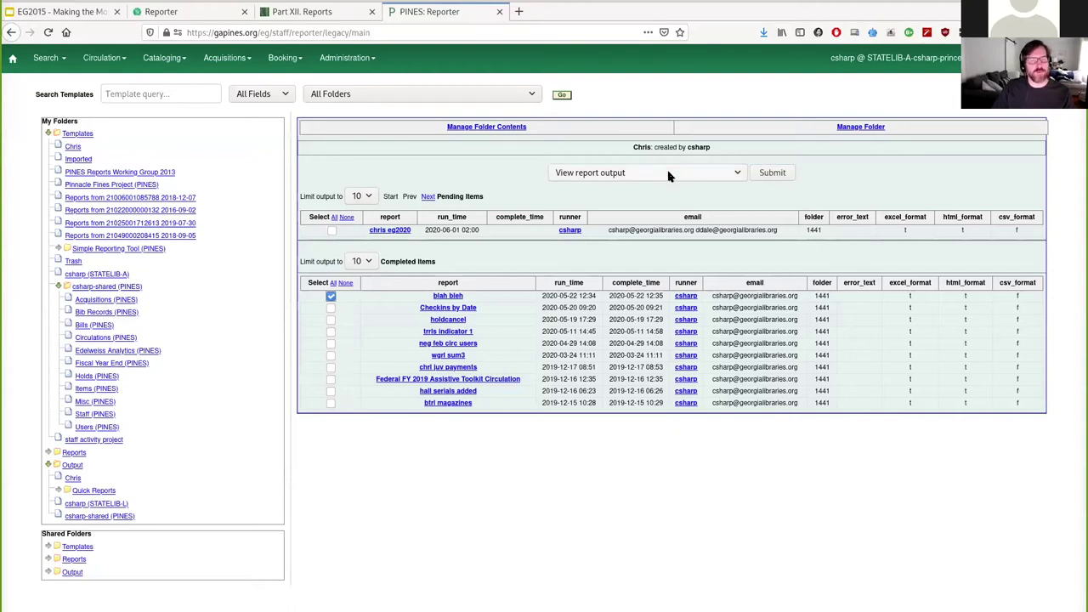
pyautogui.click(784, 173)
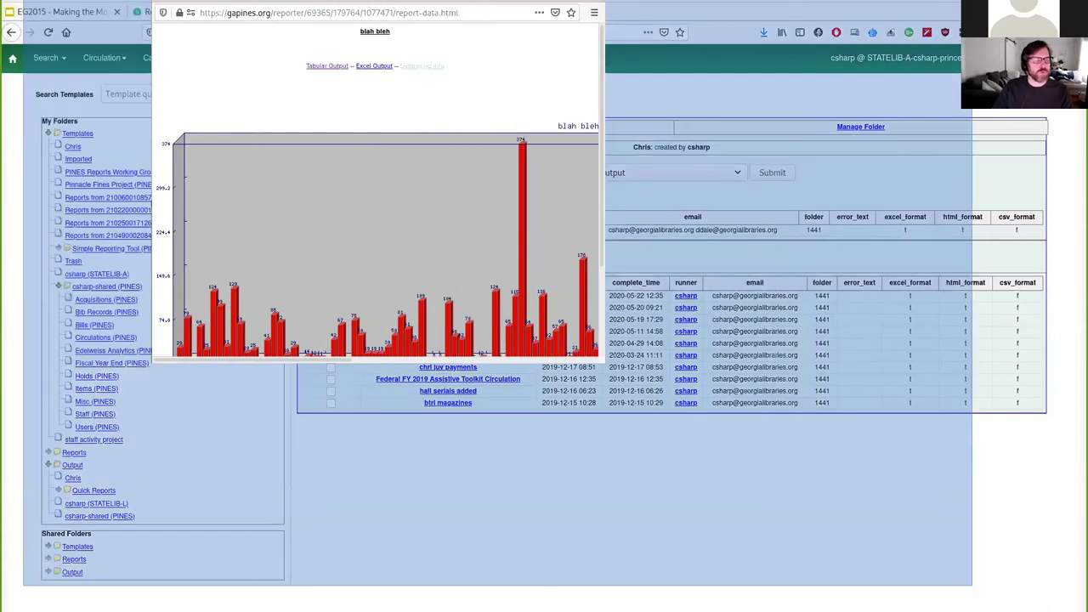
pyautogui.press('super+Up')
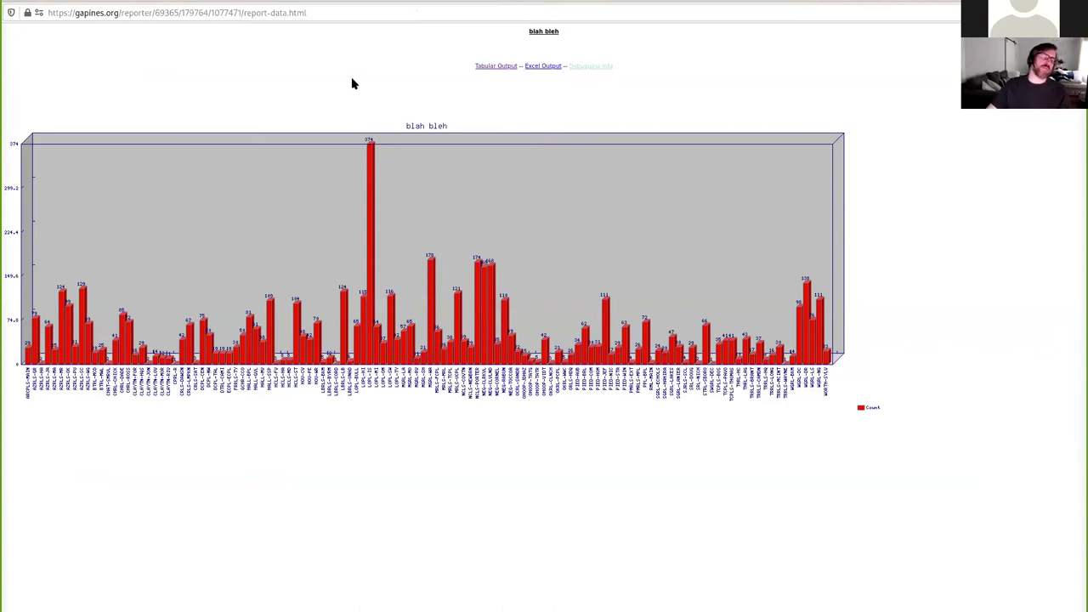
pyautogui.tripleClick(561, 29)
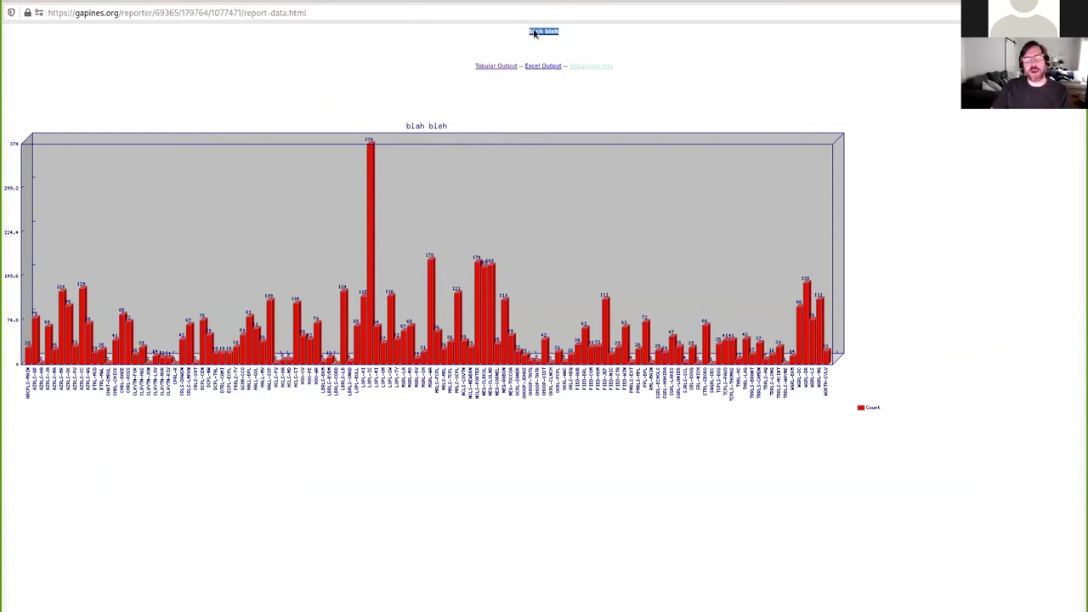
pyautogui.click(634, 47)
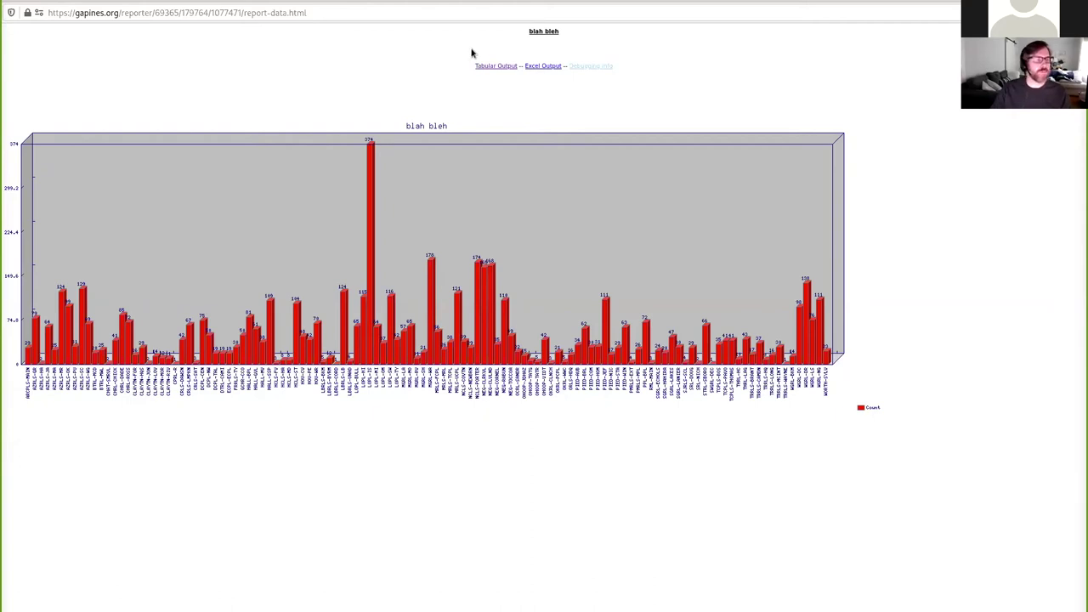
pyautogui.hotkey('ctrl', 'w')
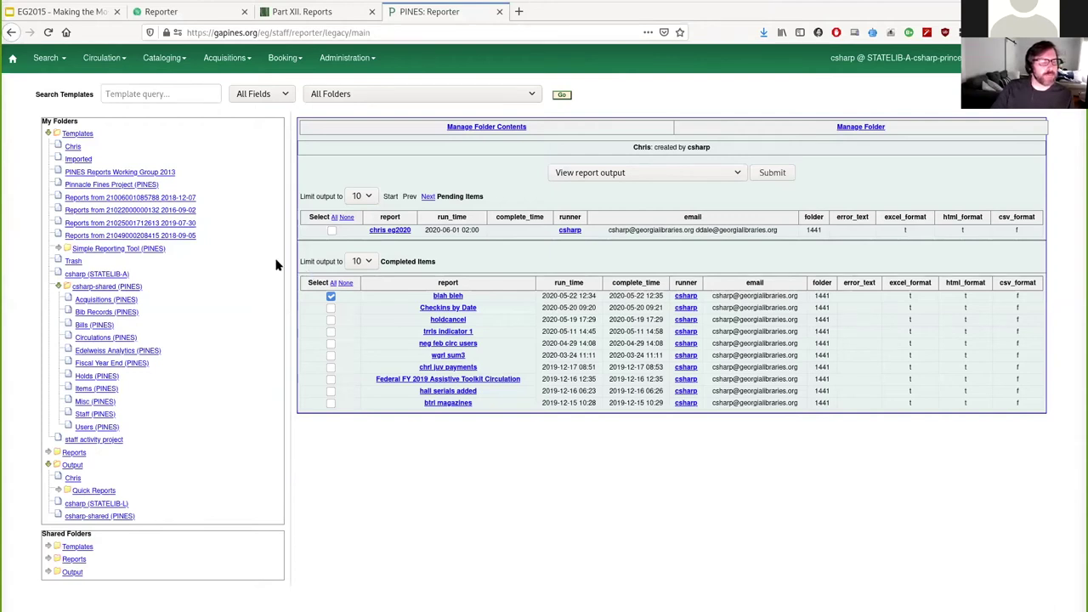
# - Unmark 'blah bleh', mark pending 'chris eg2020', and reload the Chris output folder
pyautogui.click(330, 297)
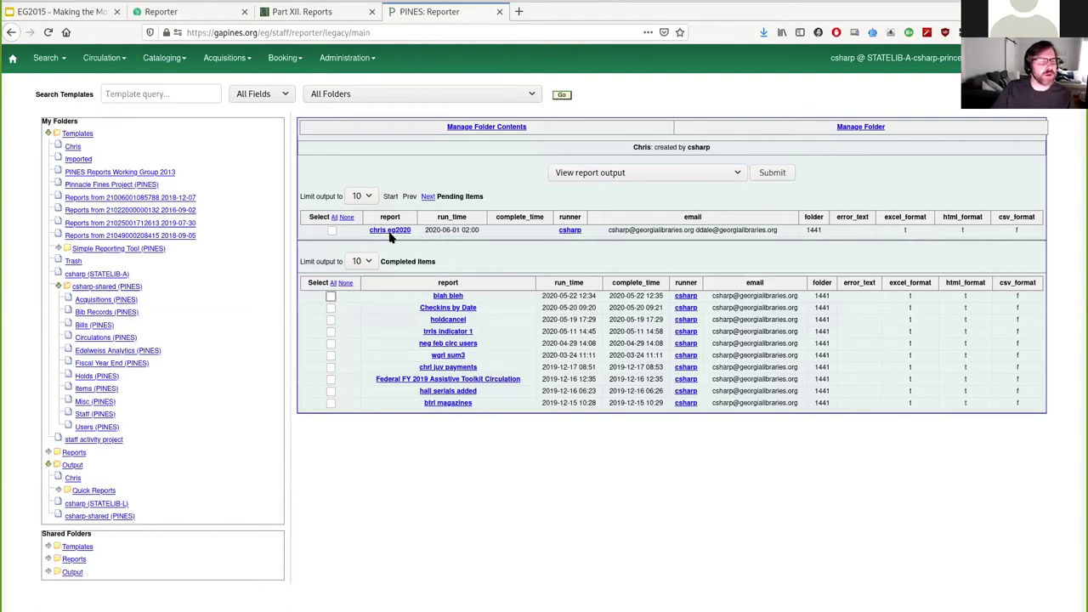
pyautogui.click(332, 230)
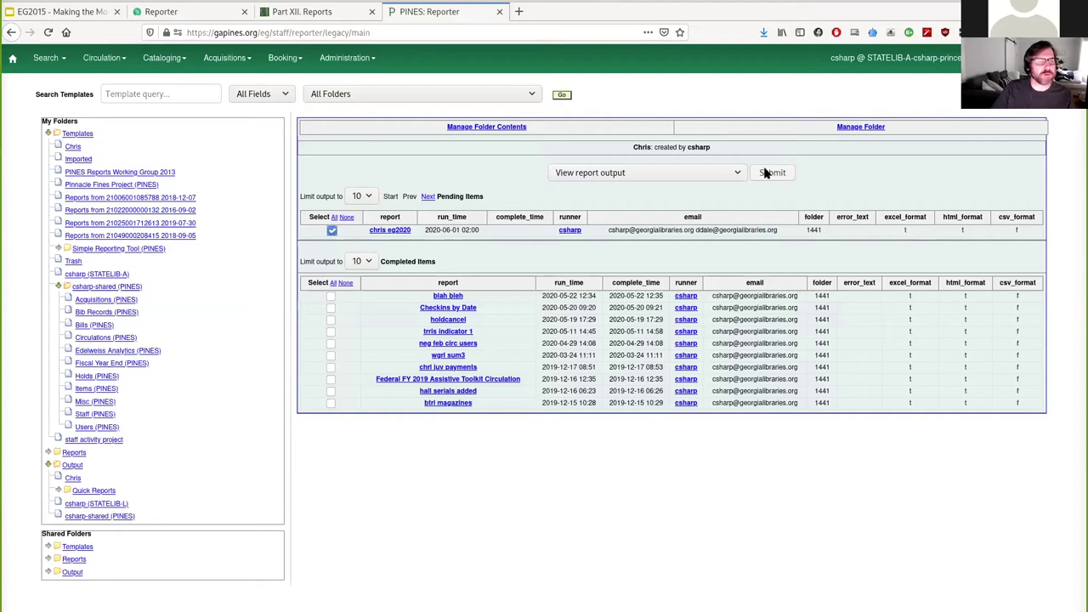
pyautogui.click(72, 479)
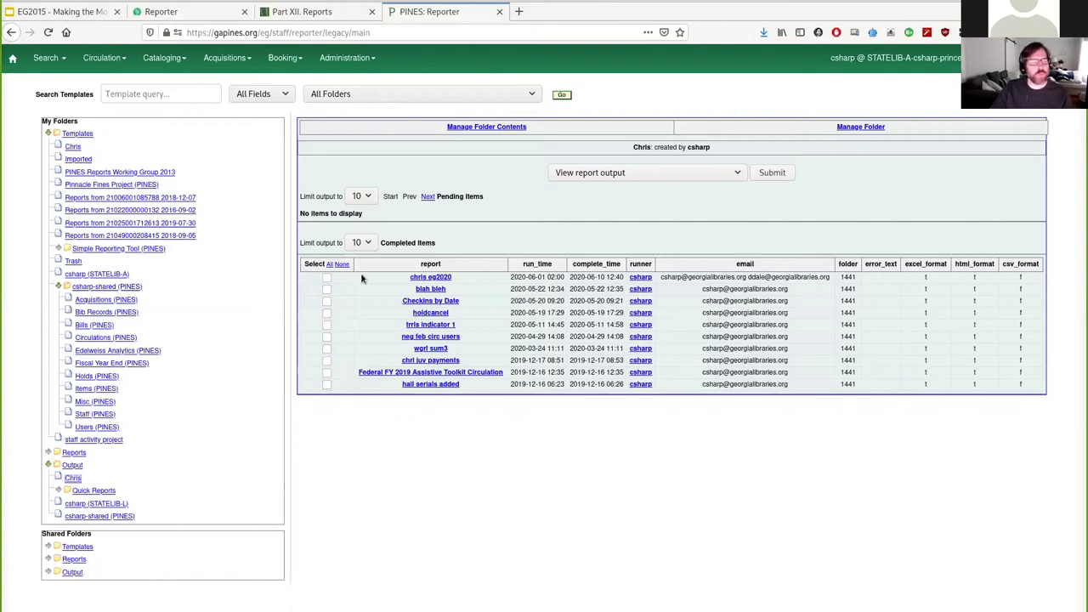
# - View the completed 'chris eg2020' output as a table, then return to its bar chart
pyautogui.click(326, 278)
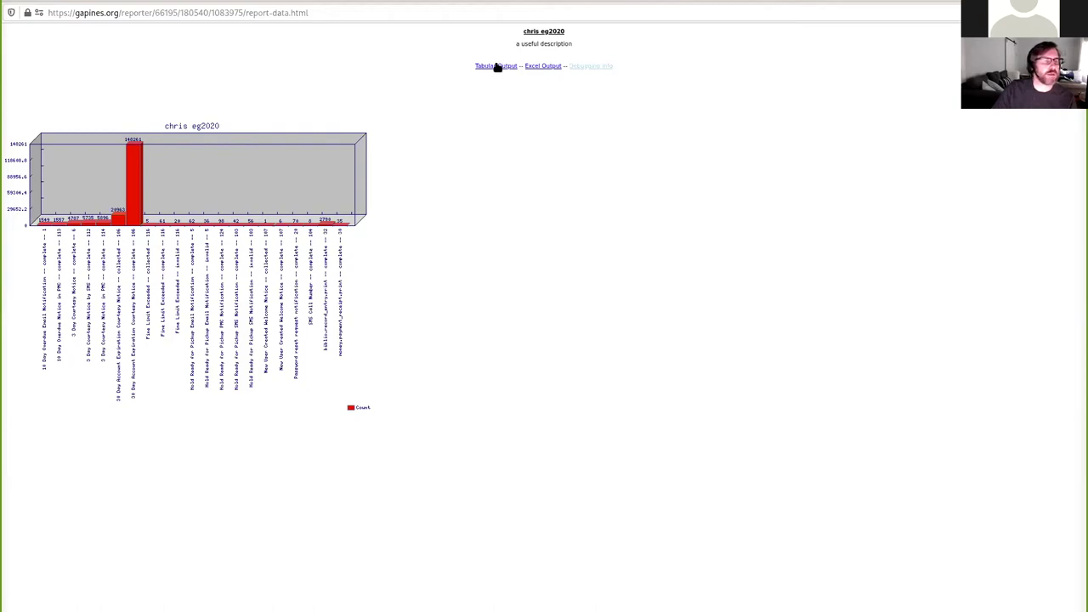
pyautogui.click(497, 66)
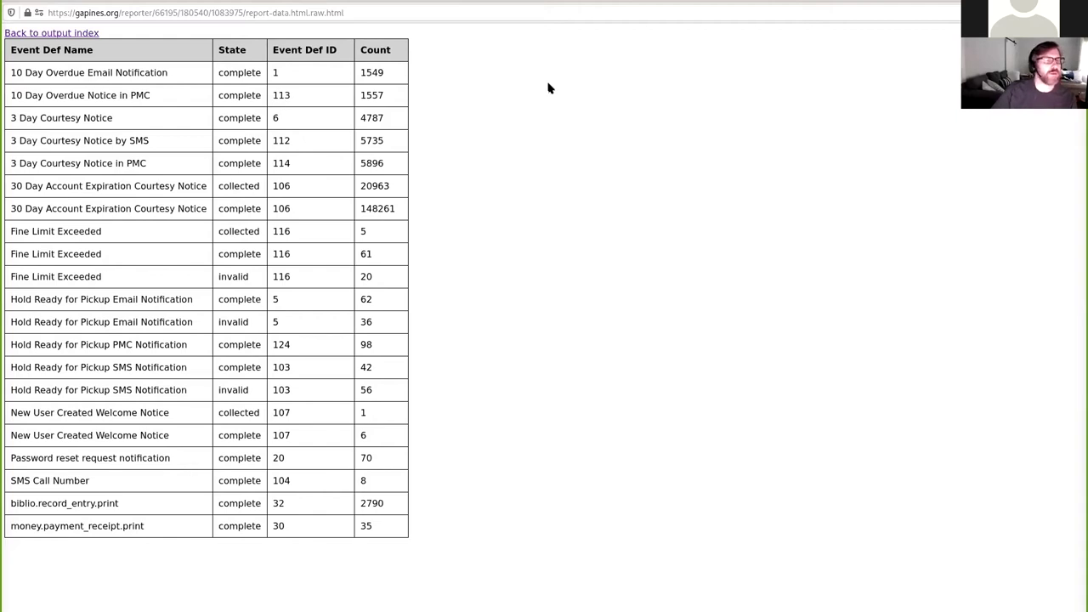
pyautogui.click(37, 34)
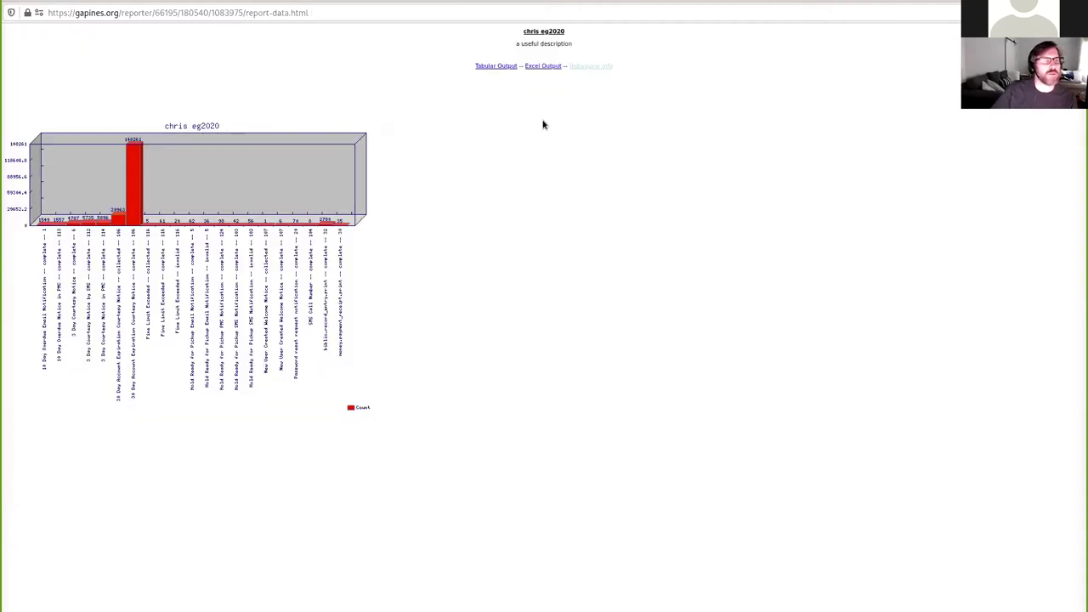
# - Open the report's Excel output, report-data.xlsx, with LibreOffice Calc
pyautogui.click(553, 67)
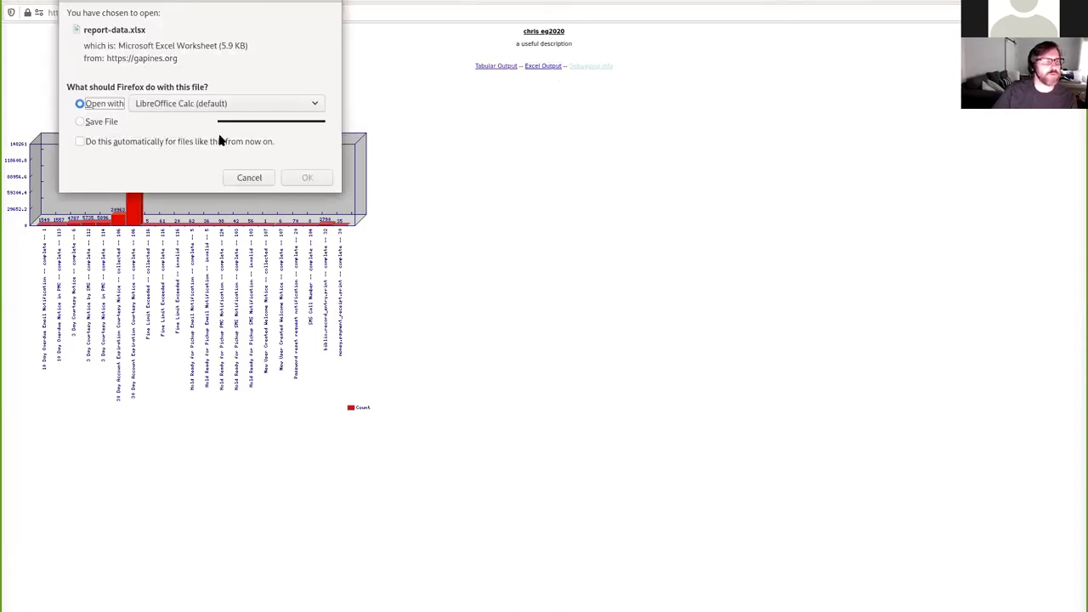
pyautogui.click(294, 180)
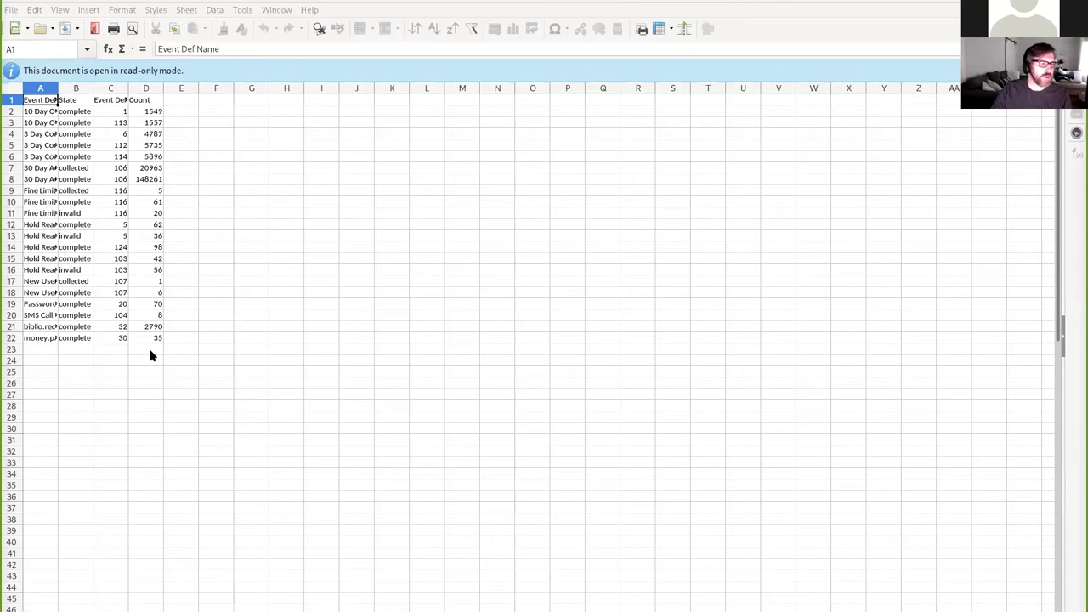
# - Enable editing, then Sum the Count column into D24 to get 192038
pyautogui.hotkey('ctrl', 'shift', 'm')
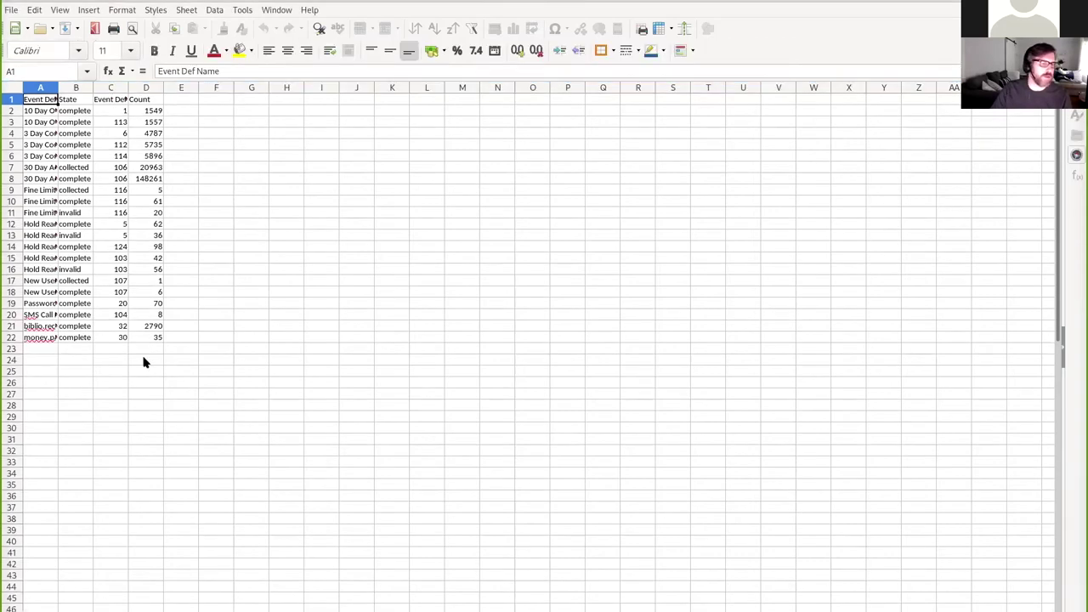
pyautogui.click(152, 364)
pyautogui.click(124, 71)
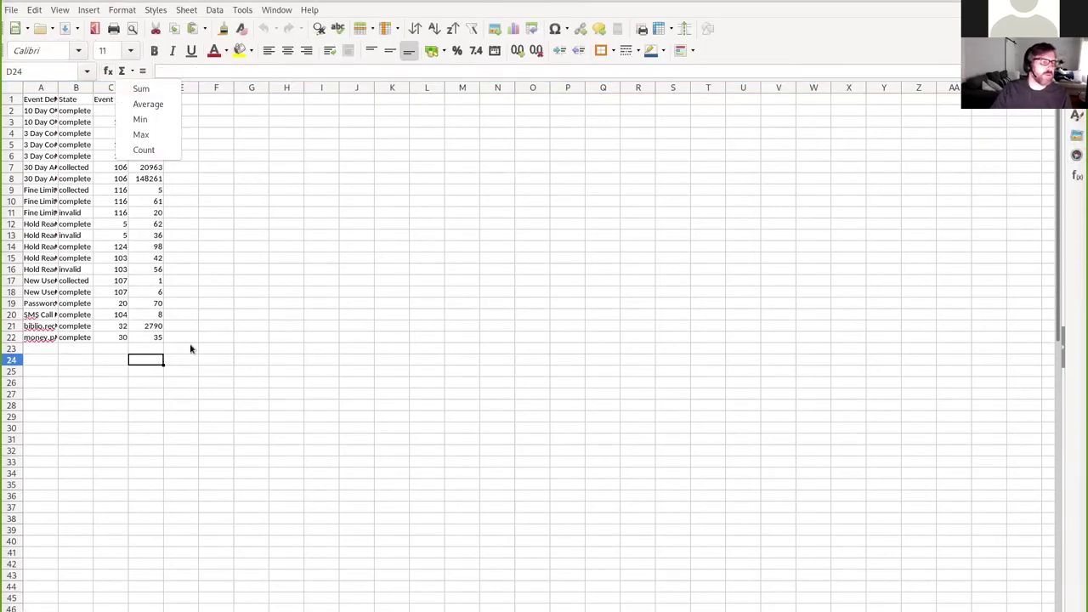
pyautogui.click(151, 90)
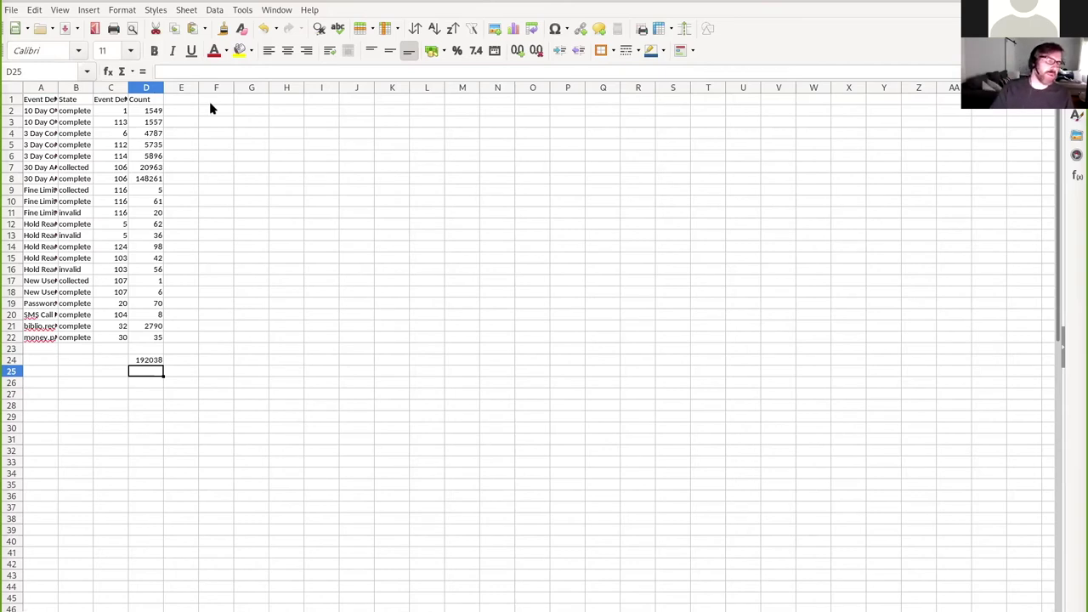
# - Switch from Calc to the Firefox report-chart window, then to the PINES: Reporter window
pyautogui.press('super')
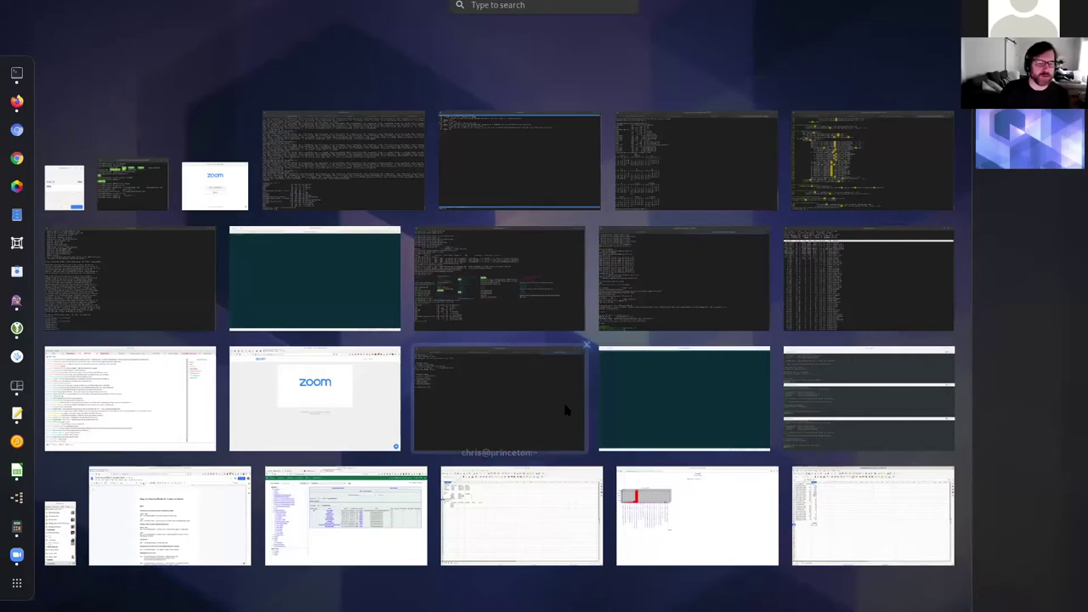
pyautogui.press('super')
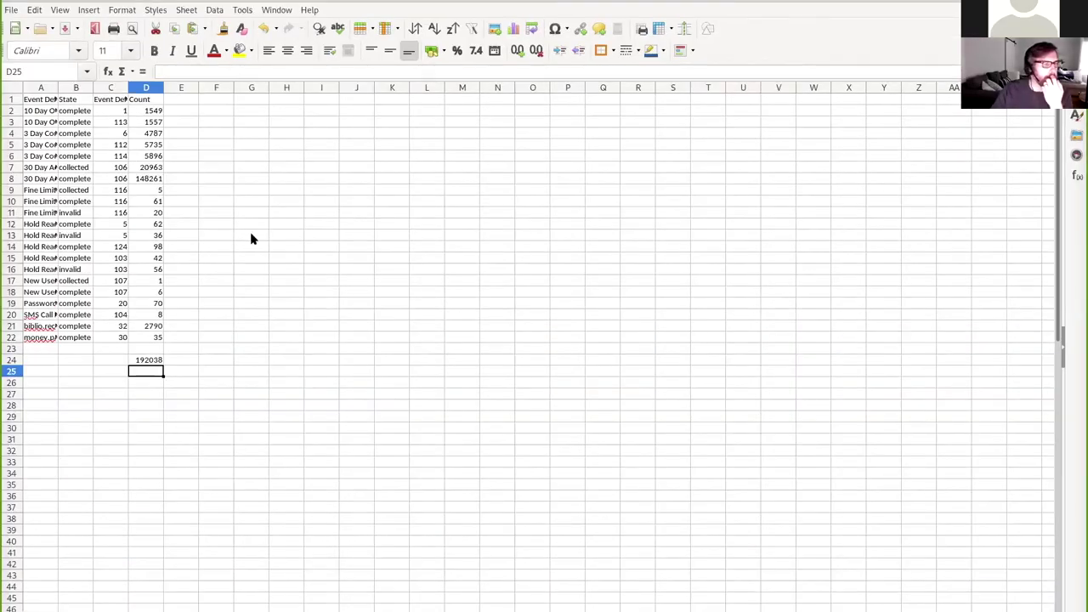
pyautogui.press('super')
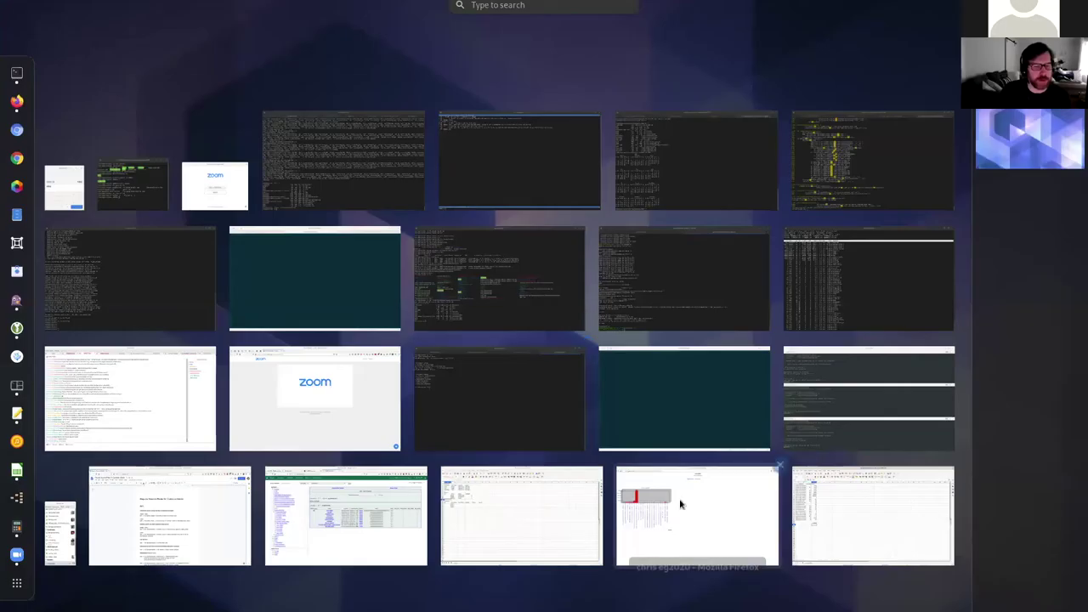
pyautogui.click(680, 503)
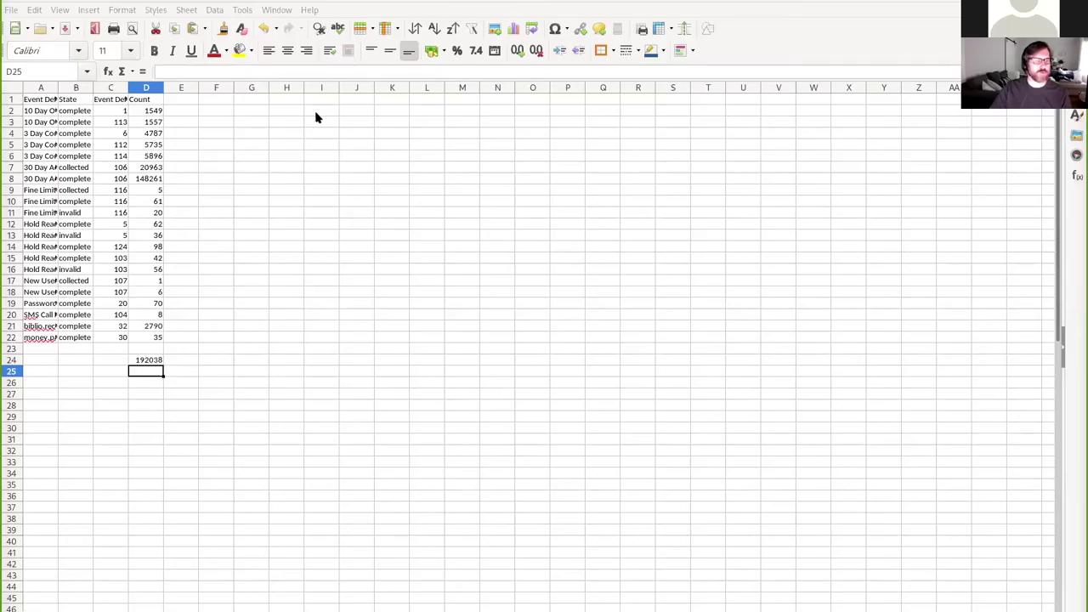
pyautogui.press('super')
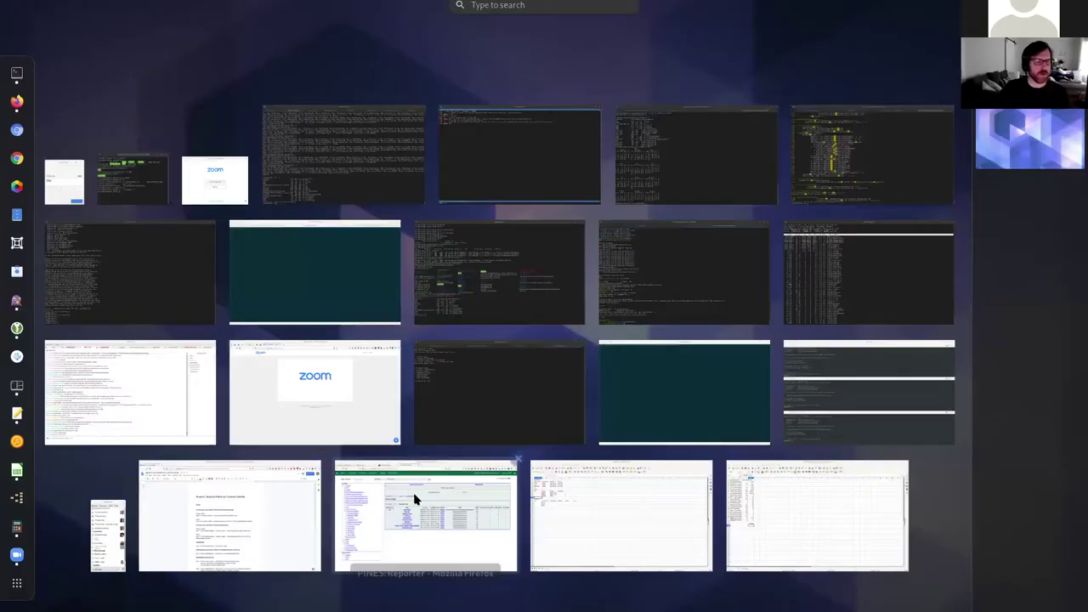
pyautogui.click(413, 503)
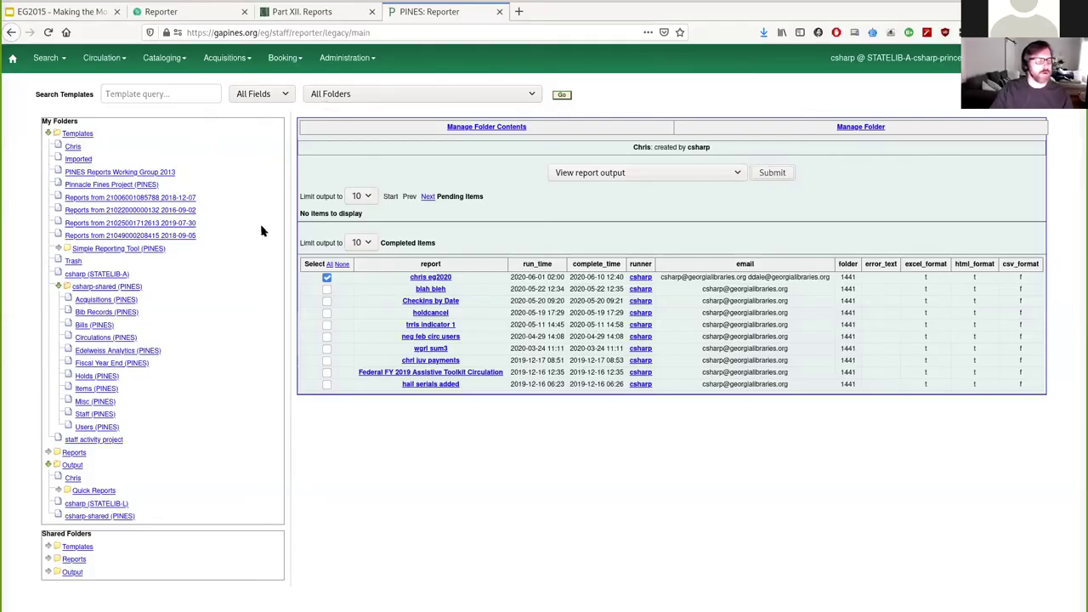
# - Switch to the csharp-master 'Reporter' tab showing the empty 'csharp (CONS)' folder
pyautogui.click(194, 11)
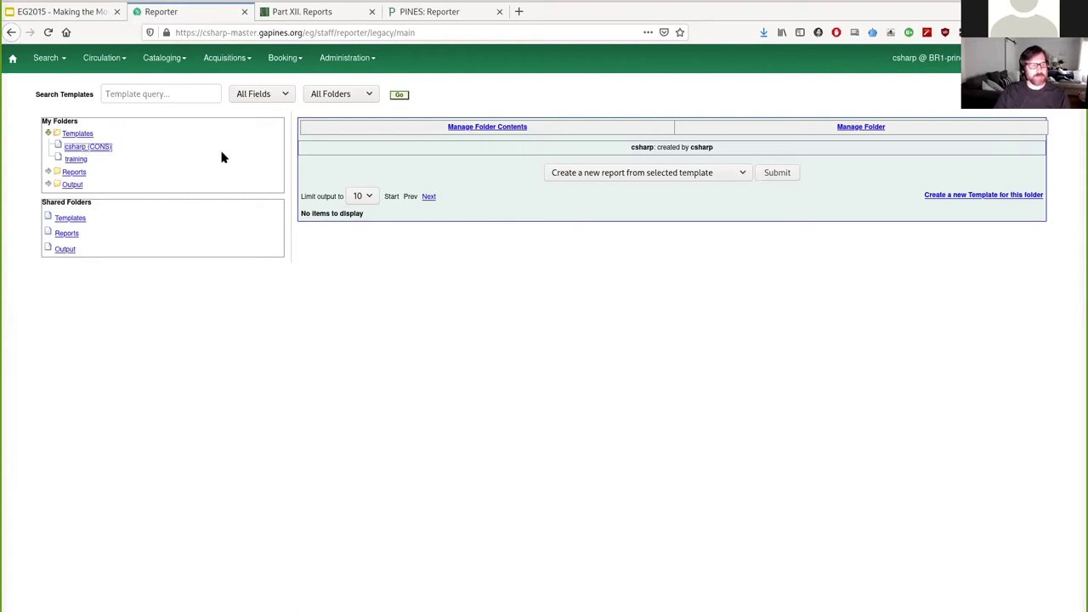
# - Return to the PINES: Reporter tab and collapse the My Folders templates and outputs
pyautogui.click(432, 14)
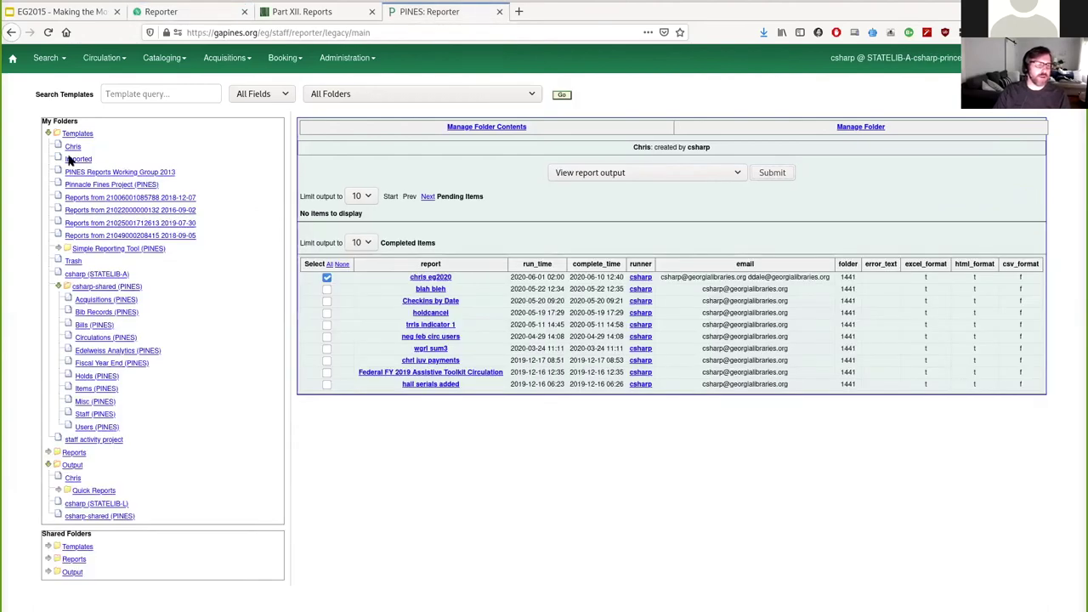
pyautogui.click(49, 134)
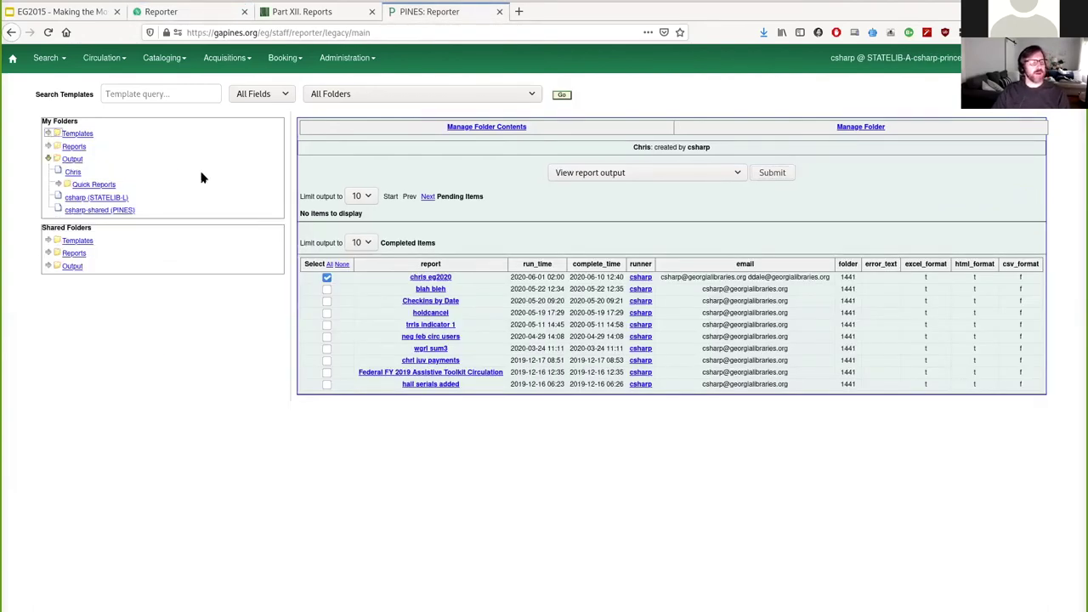
pyautogui.click(50, 159)
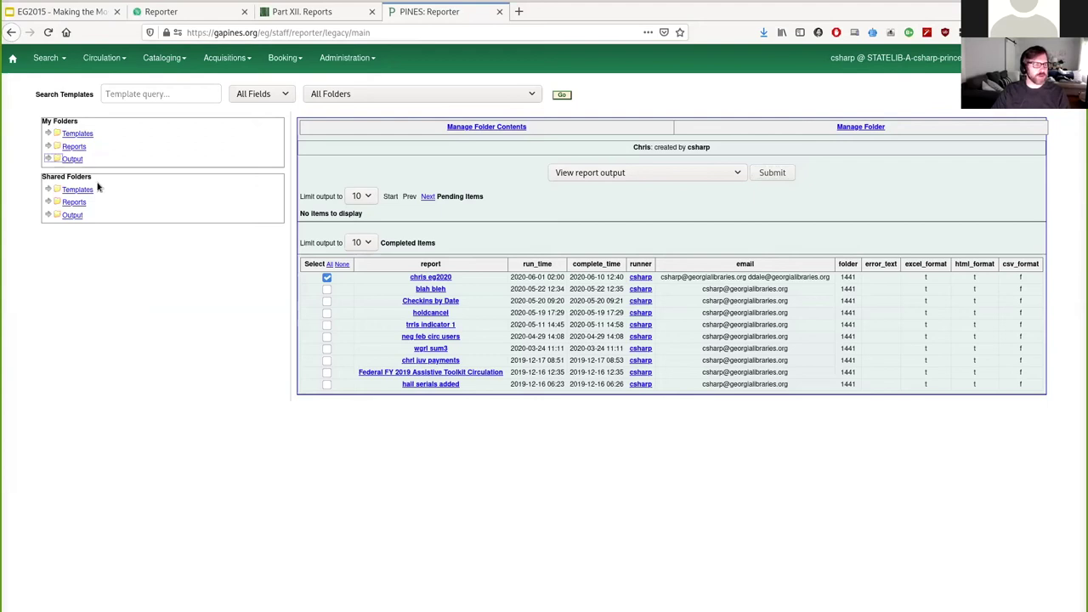
# - Expand Shared Folders > Templates > admin > Core PINES Templates (PINES)
pyautogui.click(48, 191)
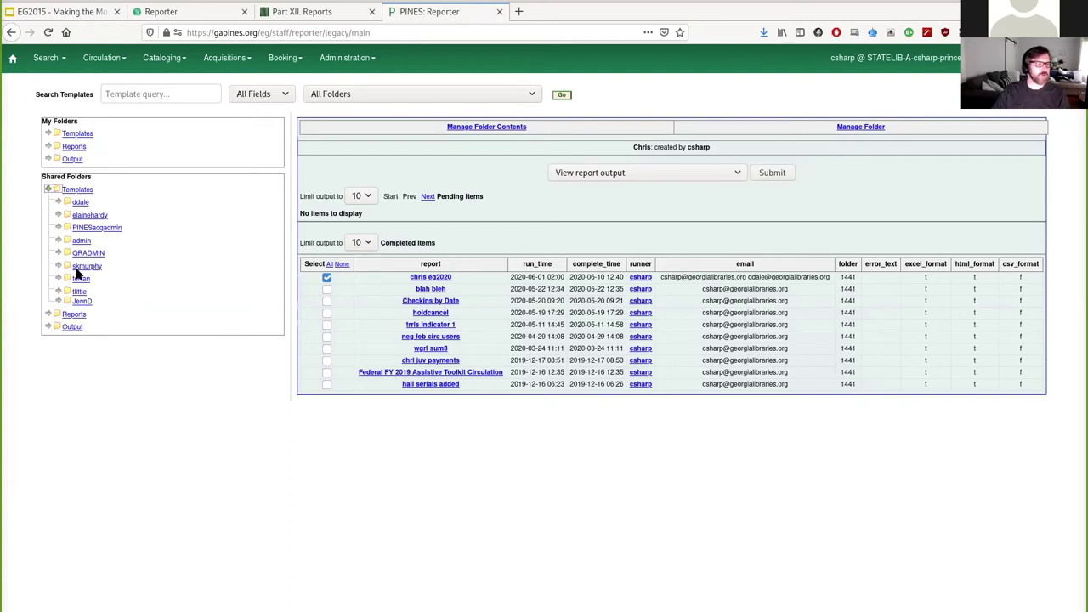
pyautogui.click(48, 191)
pyautogui.click(49, 191)
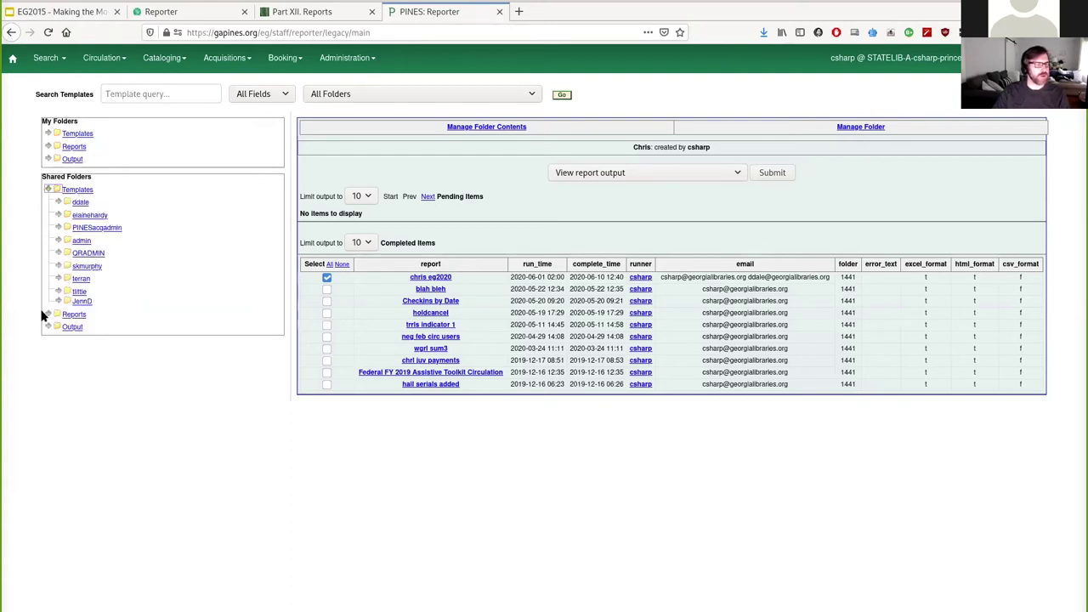
pyautogui.click(48, 314)
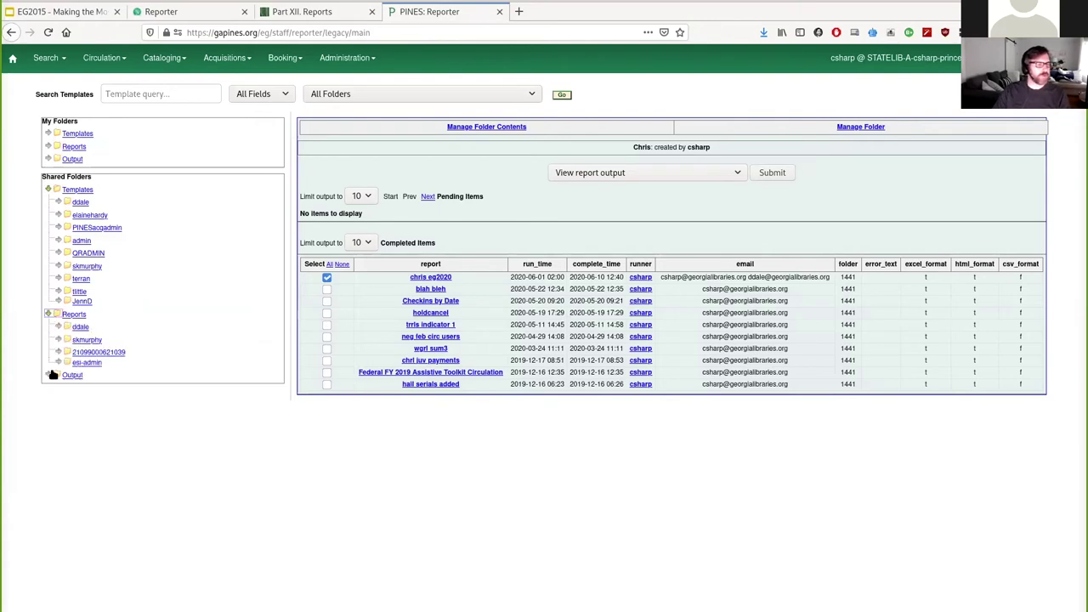
pyautogui.click(49, 374)
pyautogui.click(48, 374)
pyautogui.click(48, 315)
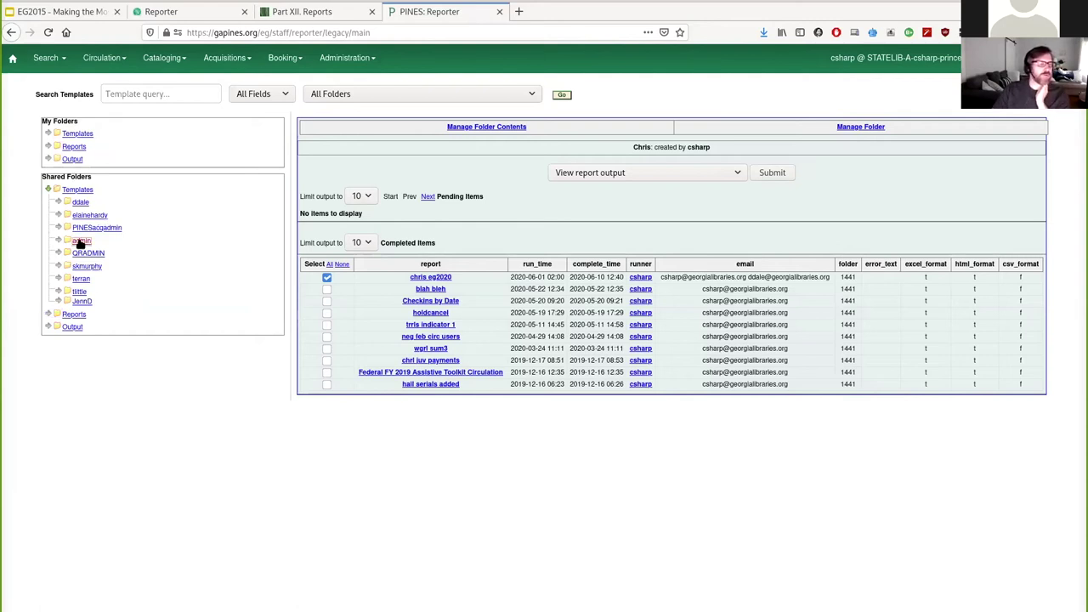
pyautogui.click(81, 241)
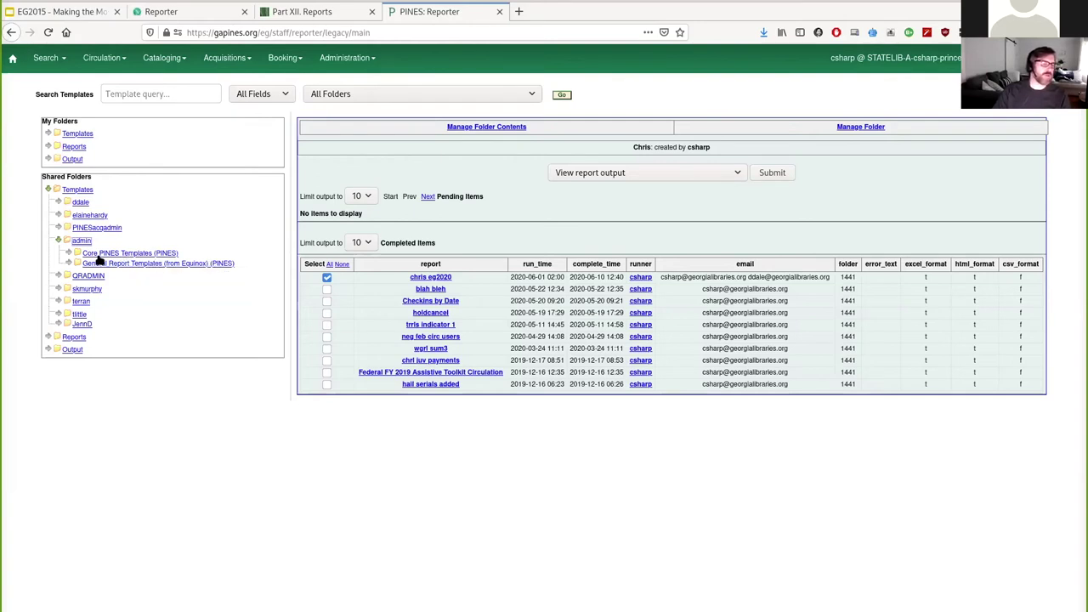
pyautogui.click(69, 253)
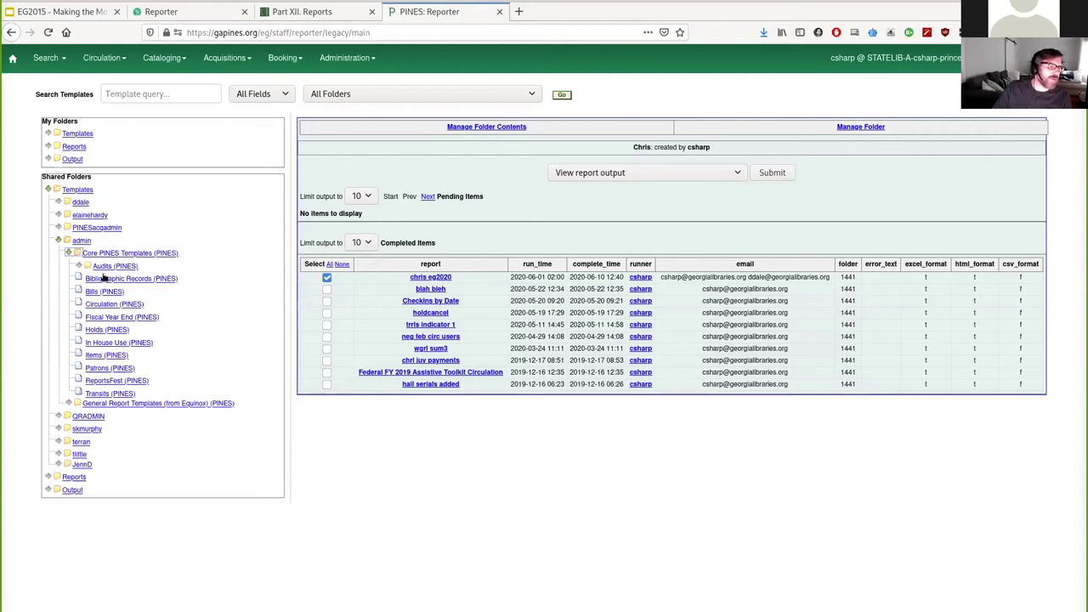
# - In Bibliographic Records (PINES), select Total Title/Bib Count and choose 'Clone selected template'
pyautogui.click(111, 279)
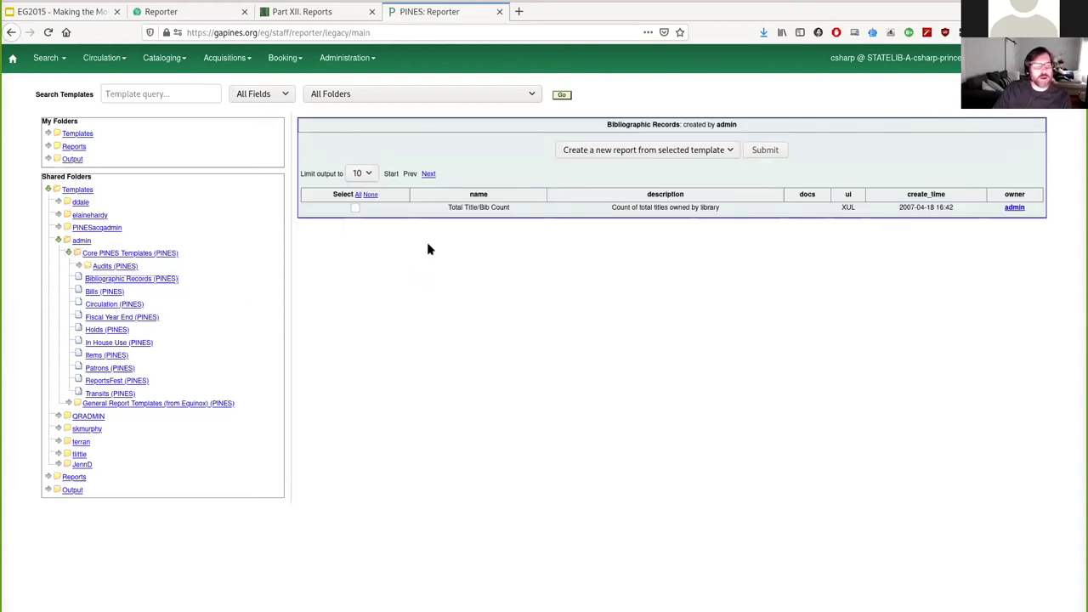
pyautogui.click(354, 208)
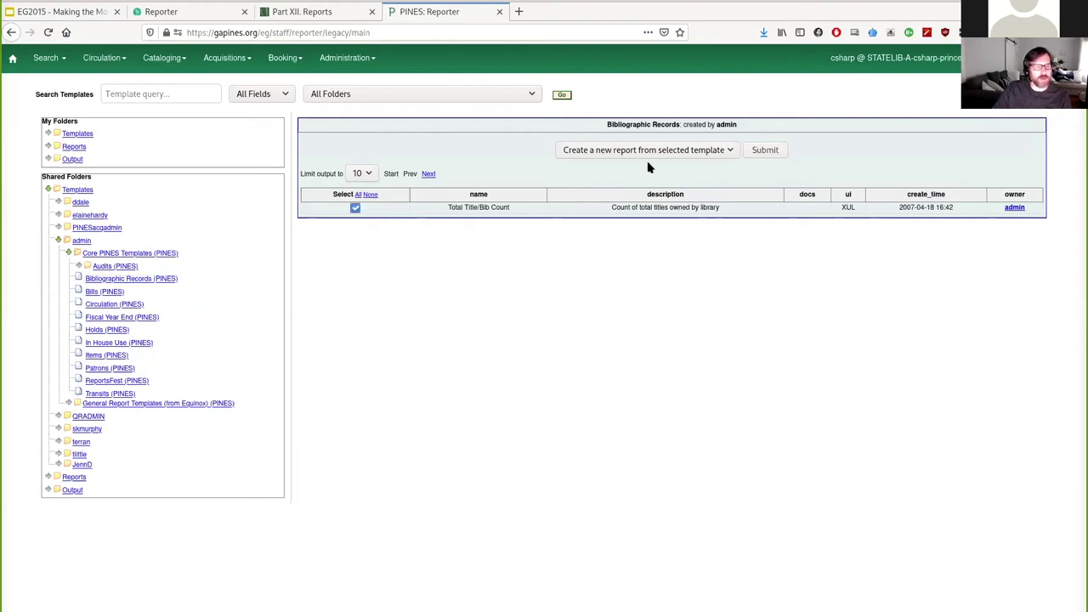
pyautogui.click(727, 153)
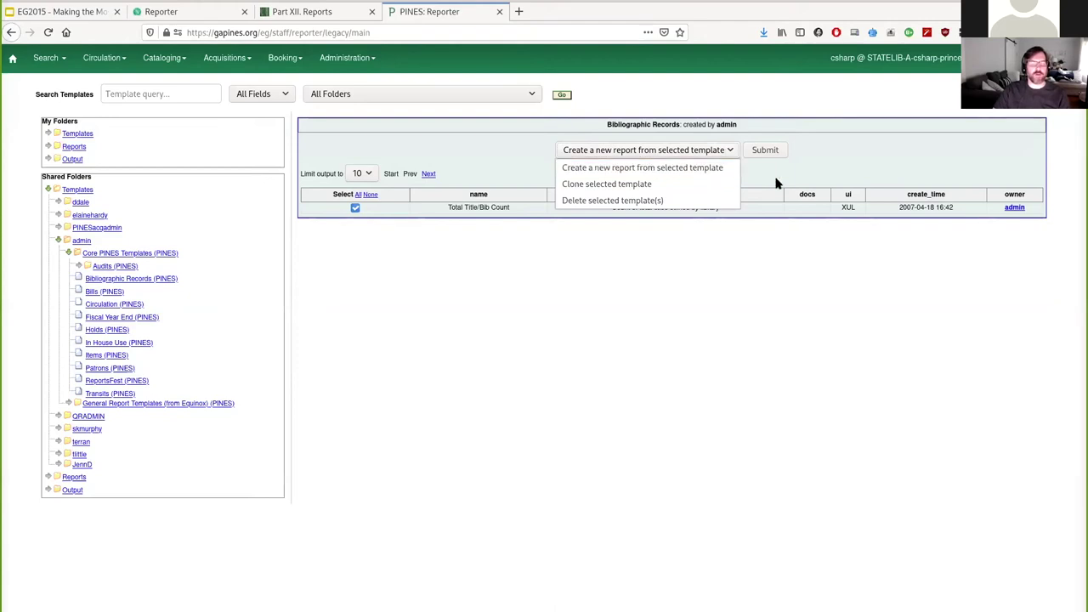
pyautogui.click(676, 183)
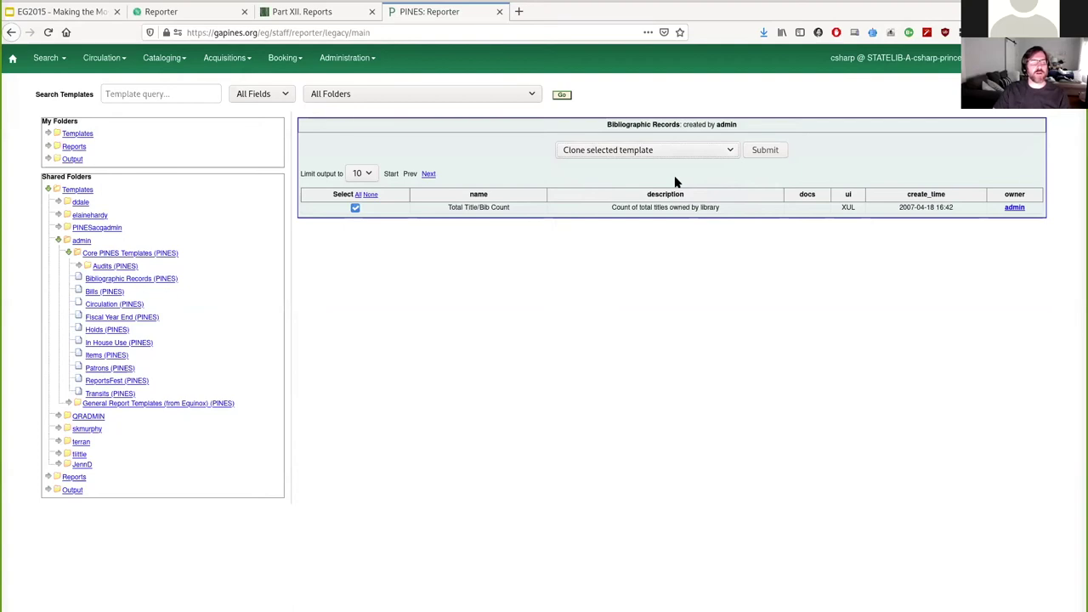
# - Submit the clone with the personal folder as destination, opening 'Total Title/Bib Count (clone)'
pyautogui.click(767, 153)
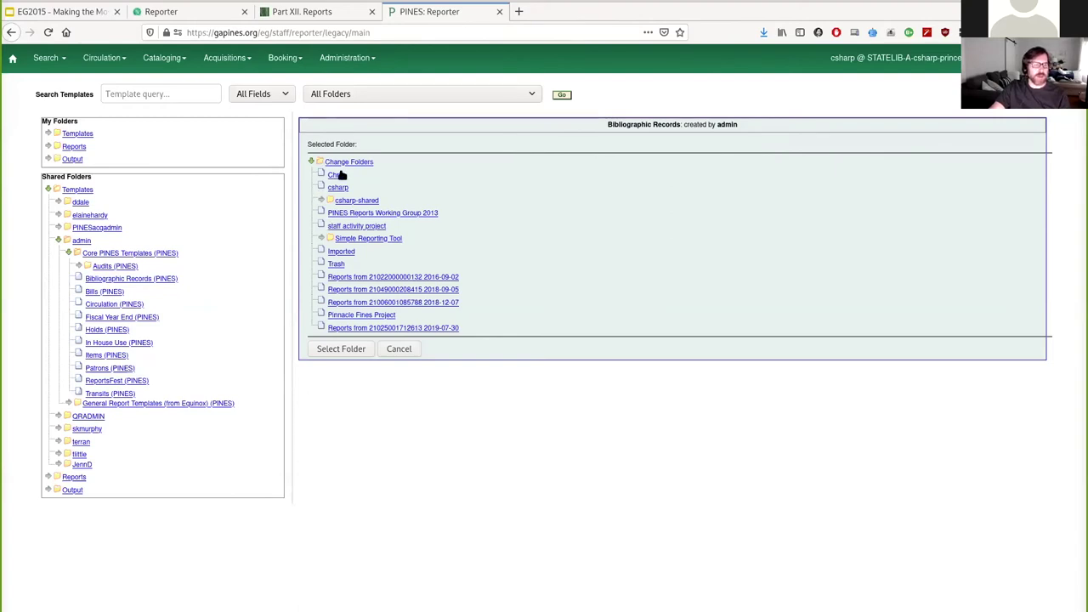
pyautogui.click(338, 175)
pyautogui.click(334, 349)
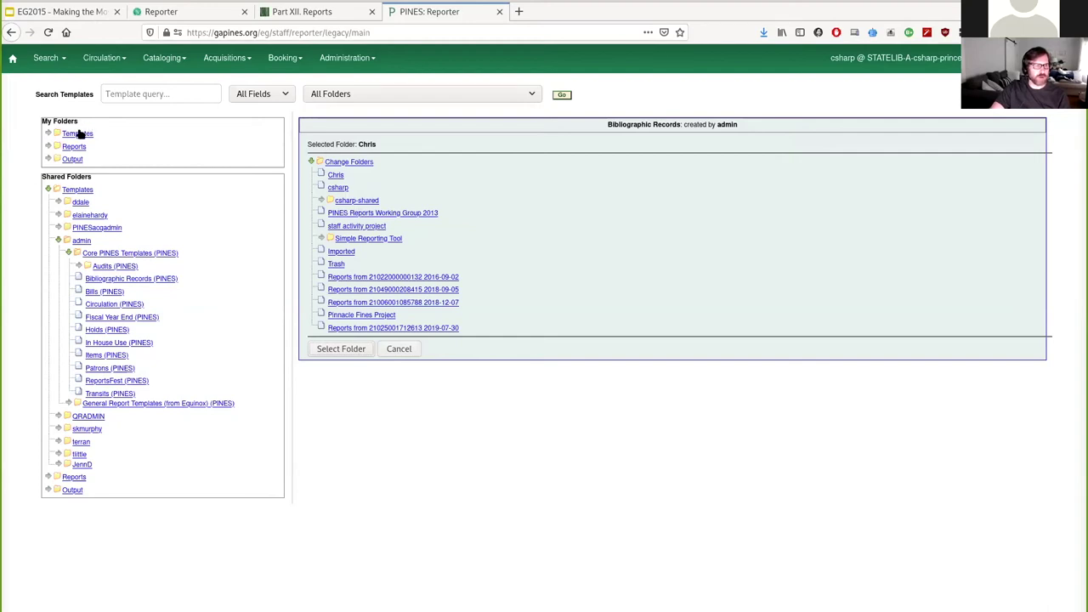
pyautogui.click(336, 175)
pyautogui.click(342, 349)
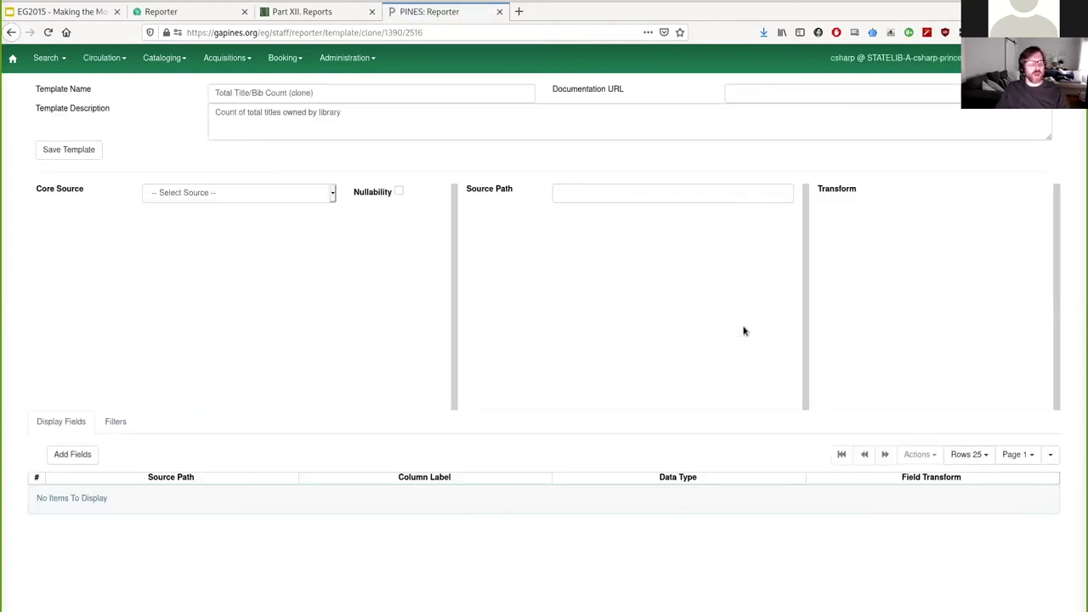
pyautogui.click(116, 424)
pyautogui.click(116, 424)
pyautogui.click(77, 426)
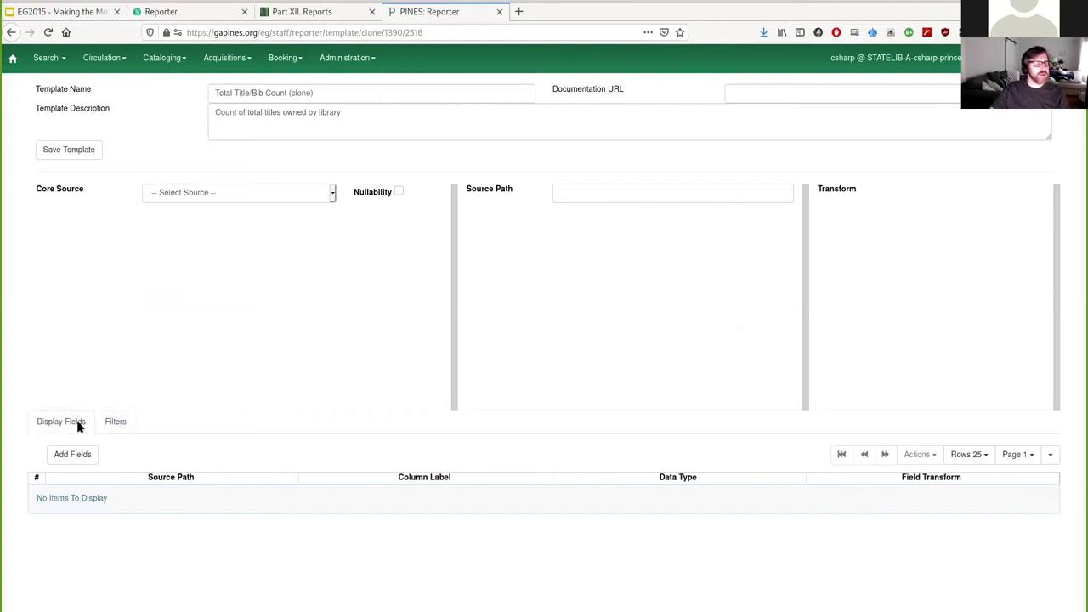
pyautogui.click(114, 420)
pyautogui.click(85, 427)
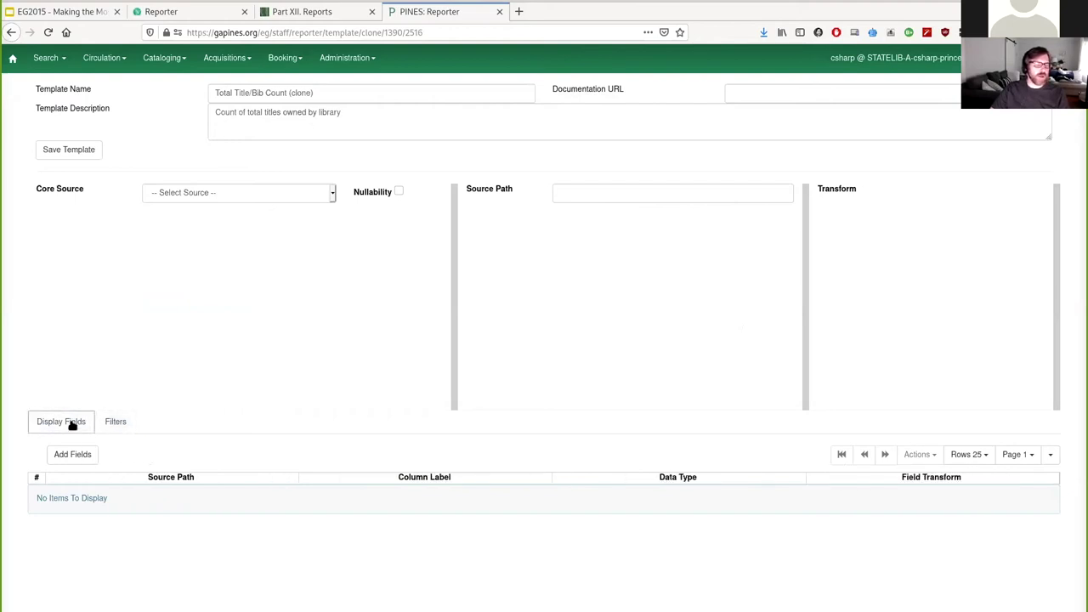
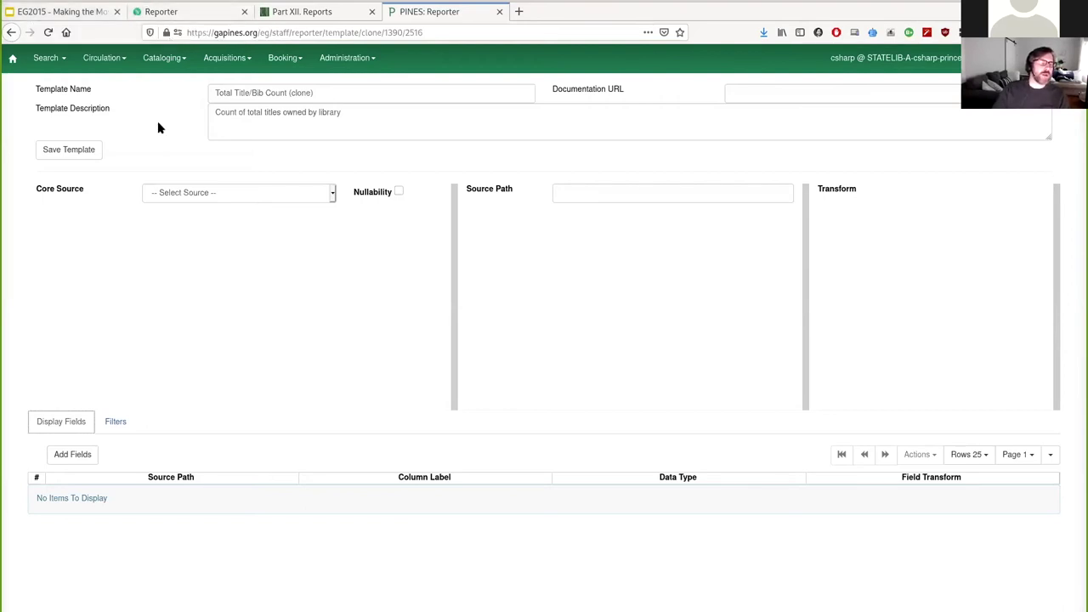
# - Select the ' (clone)' suffix at the end of the 'Total Title/Bib Count (clone)' template name
pyautogui.moveTo(328, 93); pyautogui.dragTo(287, 96)
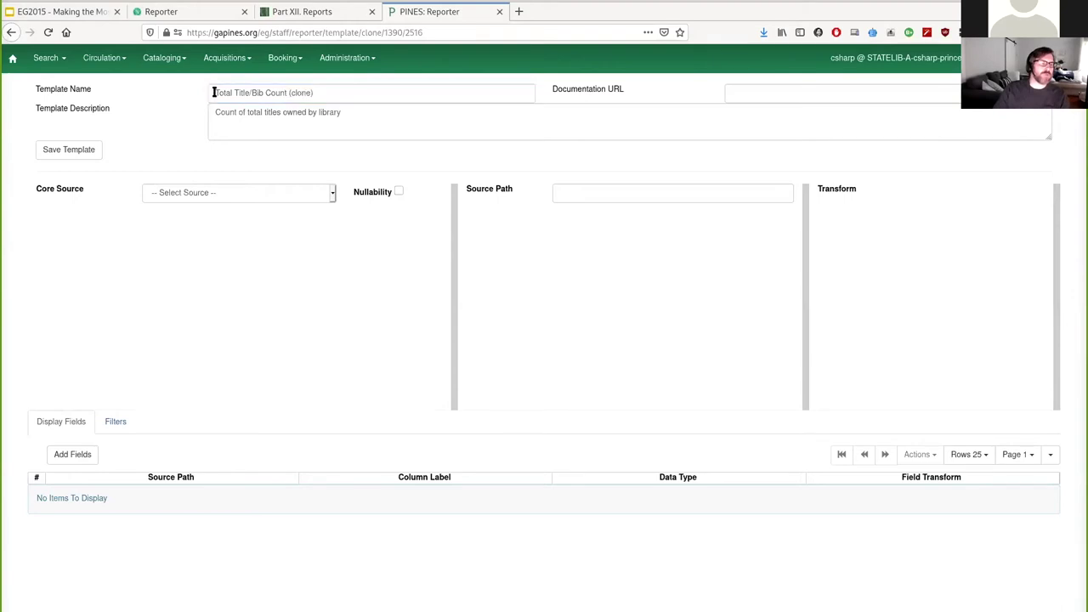
pyautogui.moveTo(214, 93); pyautogui.dragTo(249, 113)
pyautogui.click(390, 113)
pyautogui.moveTo(328, 94); pyautogui.dragTo(289, 94)
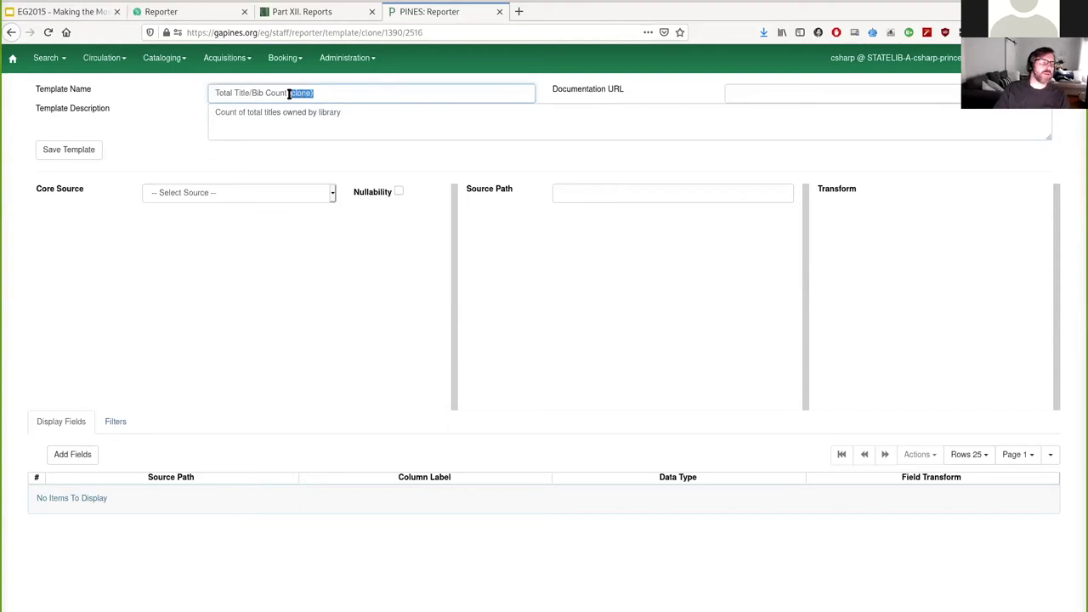
pyautogui.click(345, 100)
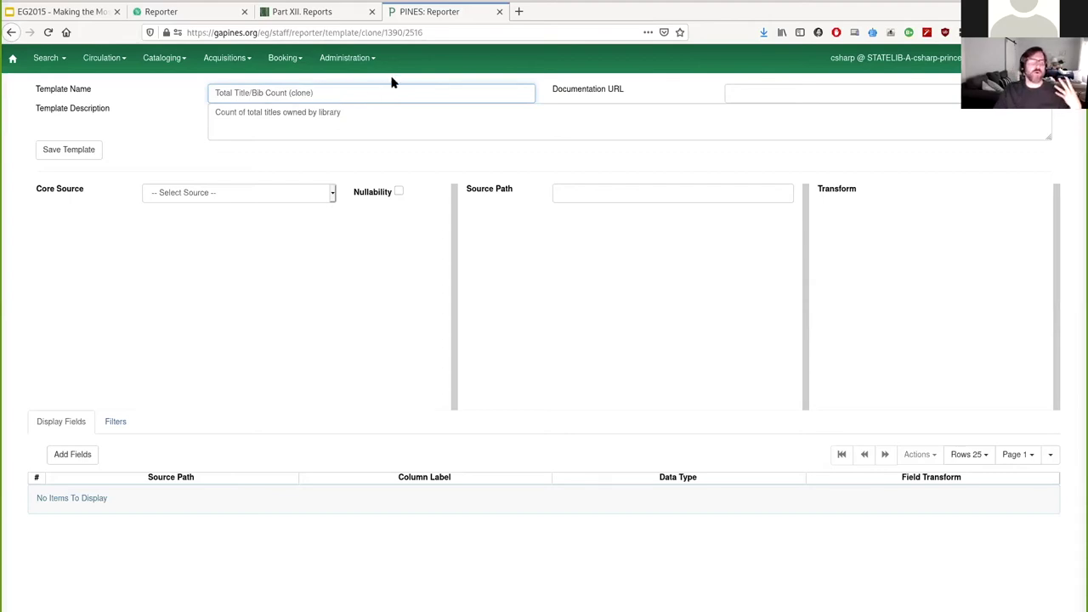
pyautogui.moveTo(369, 97); pyautogui.dragTo(287, 96)
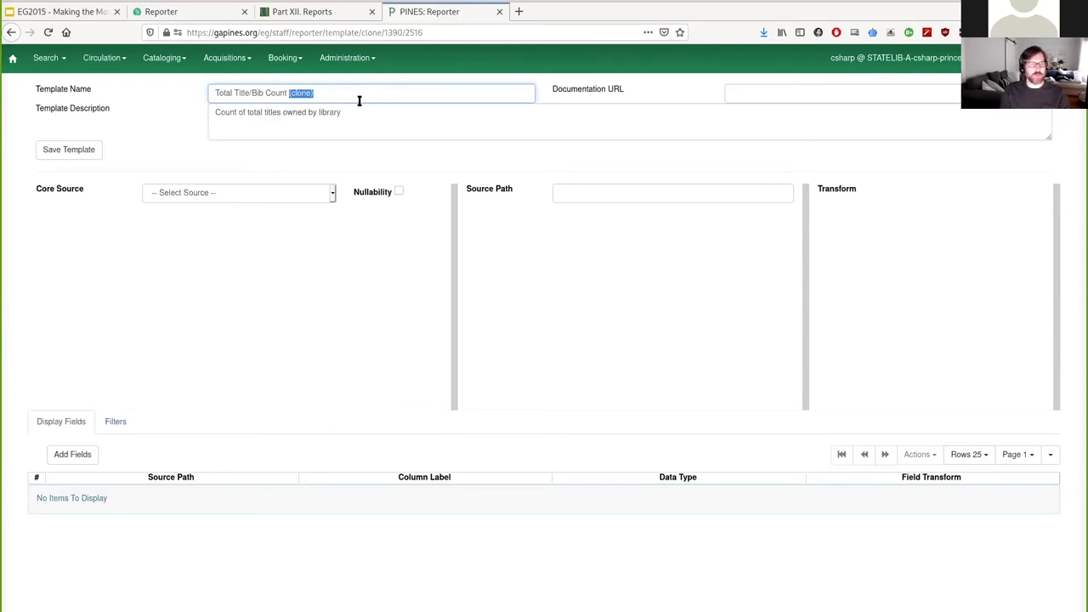
# - Replace the suffix with 'v.2', then close the template and return to the Reporter folders page
pyautogui.write('v.2')
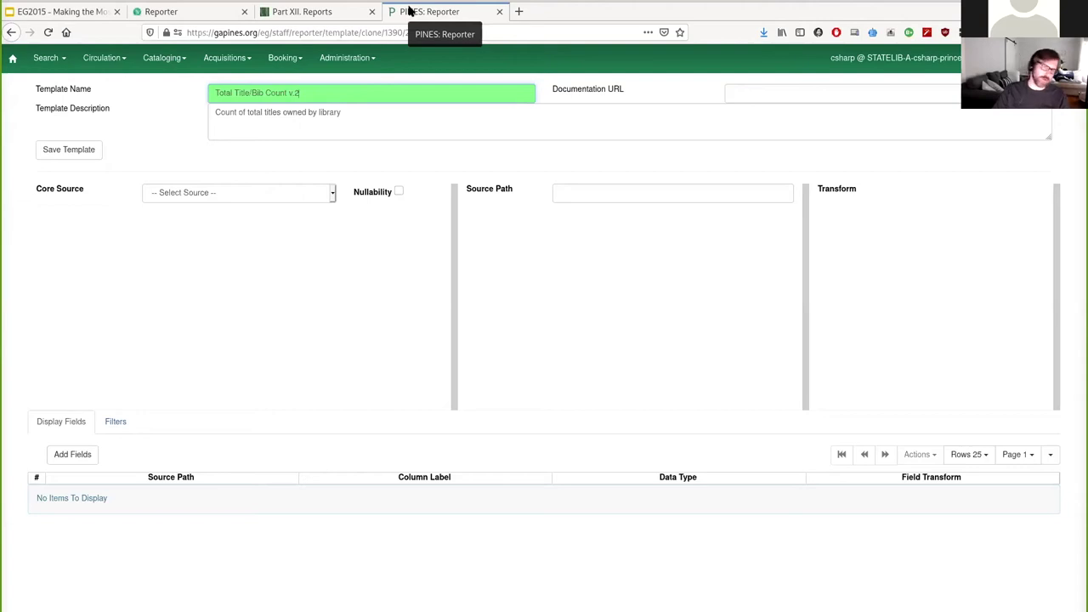
pyautogui.hotkey('ctrl', 'w')
pyautogui.click(149, 11)
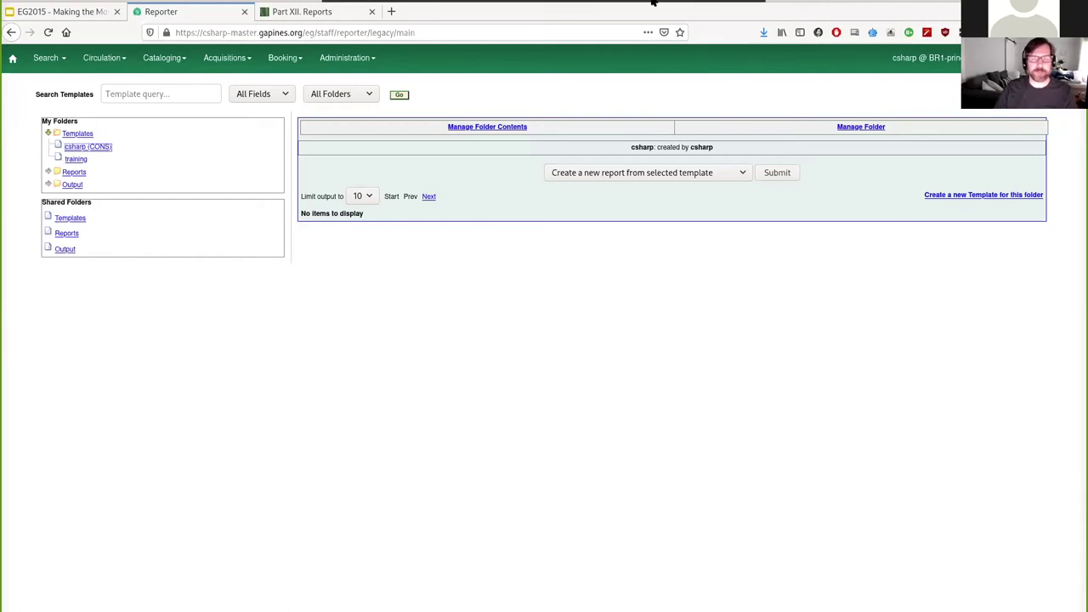
# - Show the GNOME Activities overview with thumbnails of all open windows
pyautogui.press('super')
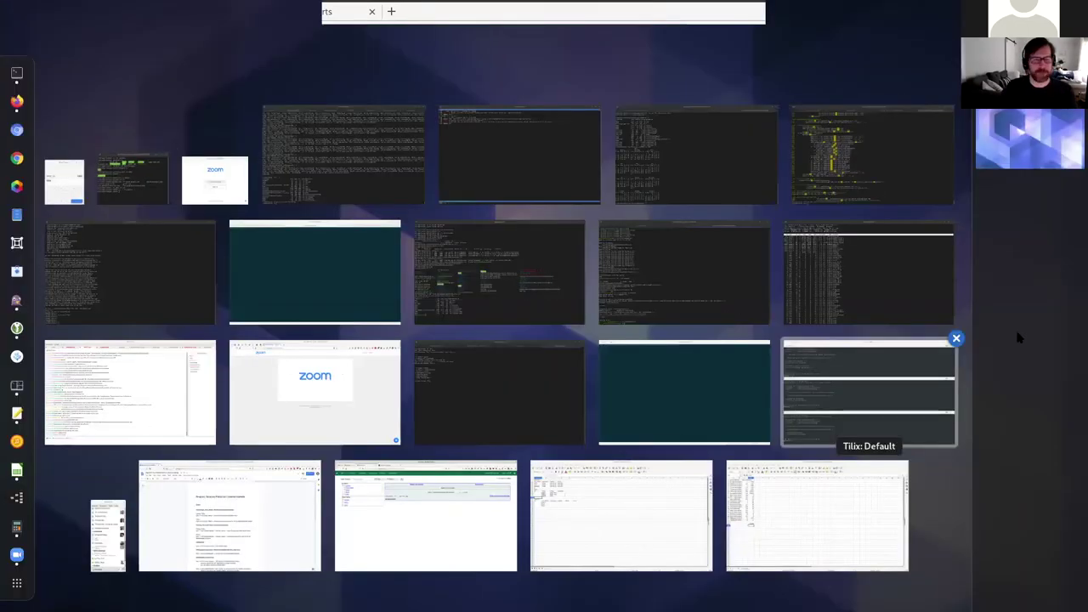
# - Leave the Activities overview and return to the Firefox Reporter folders page
pyautogui.press('super')
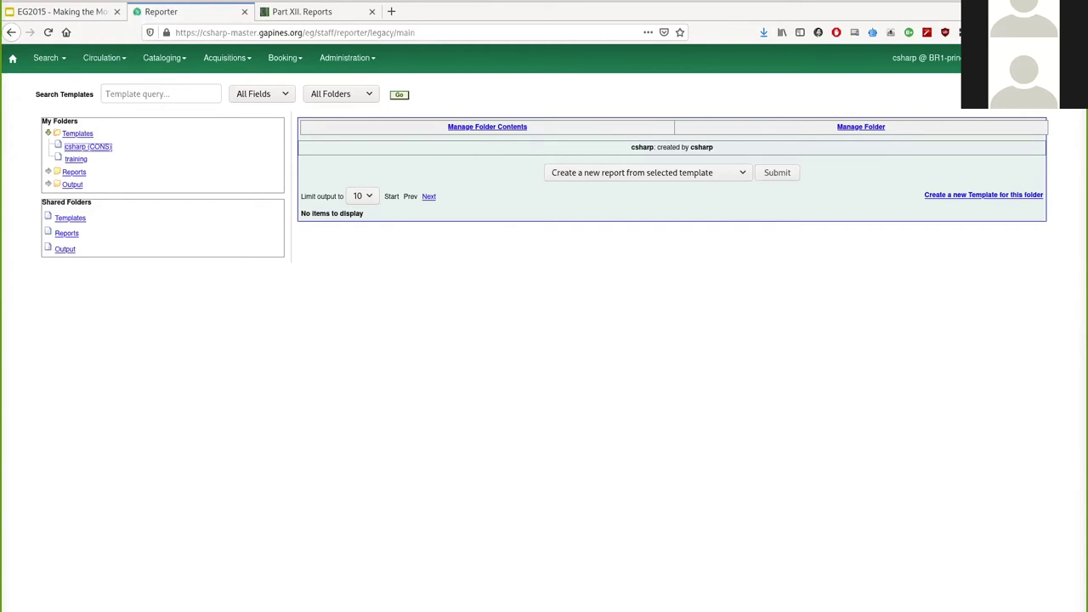
pyautogui.moveTo(0, 0)
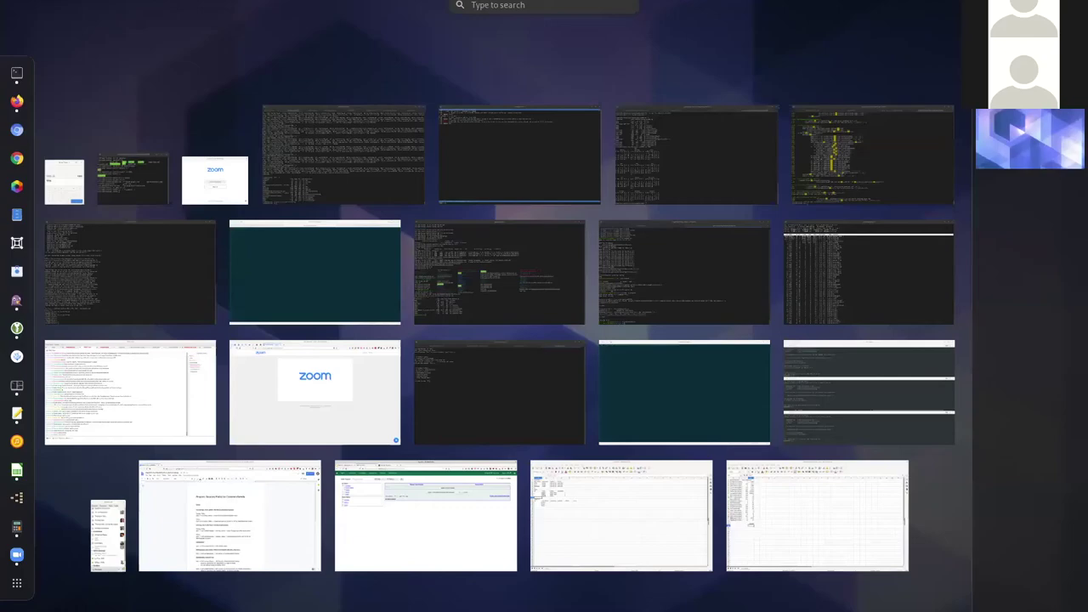
pyautogui.press('Escape')
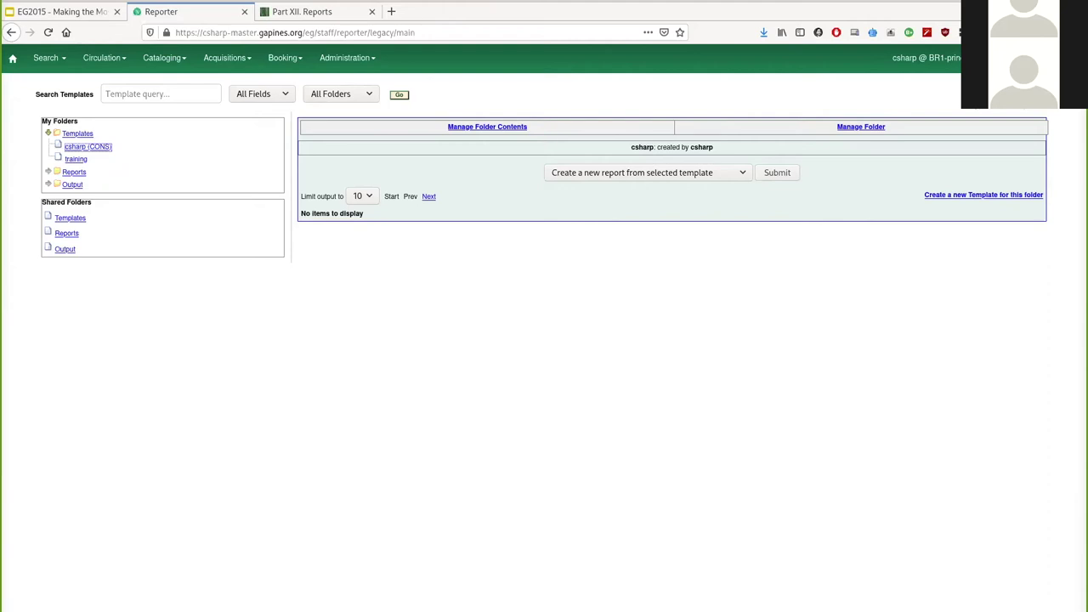
# - Briefly show the window overview, then return to the Reporter's csharp templates folder
pyautogui.press('super')
pyautogui.press('super')
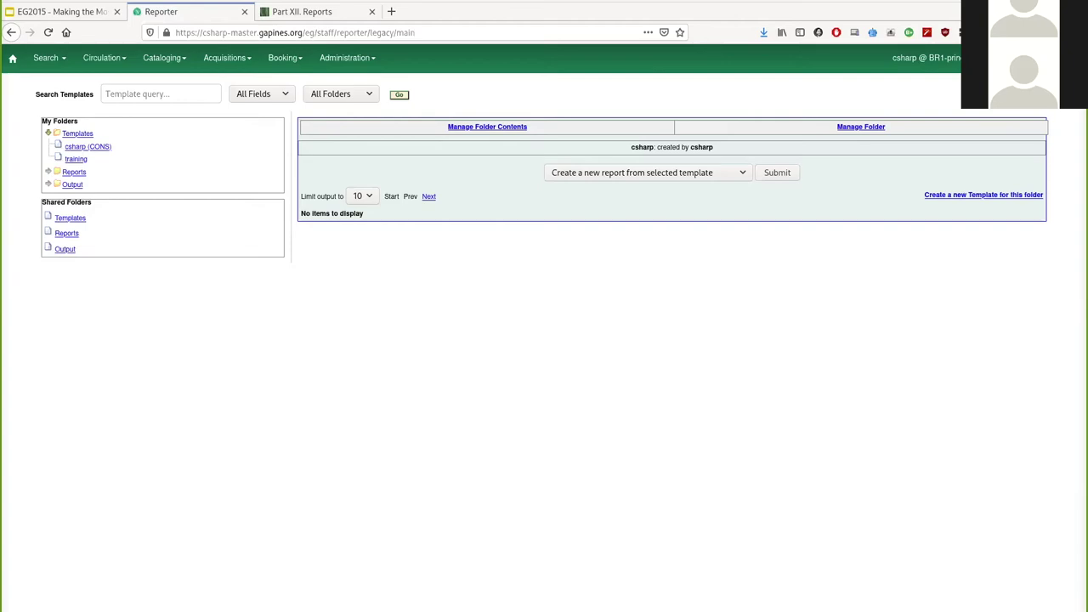
pyautogui.press('super')
pyautogui.press('super')
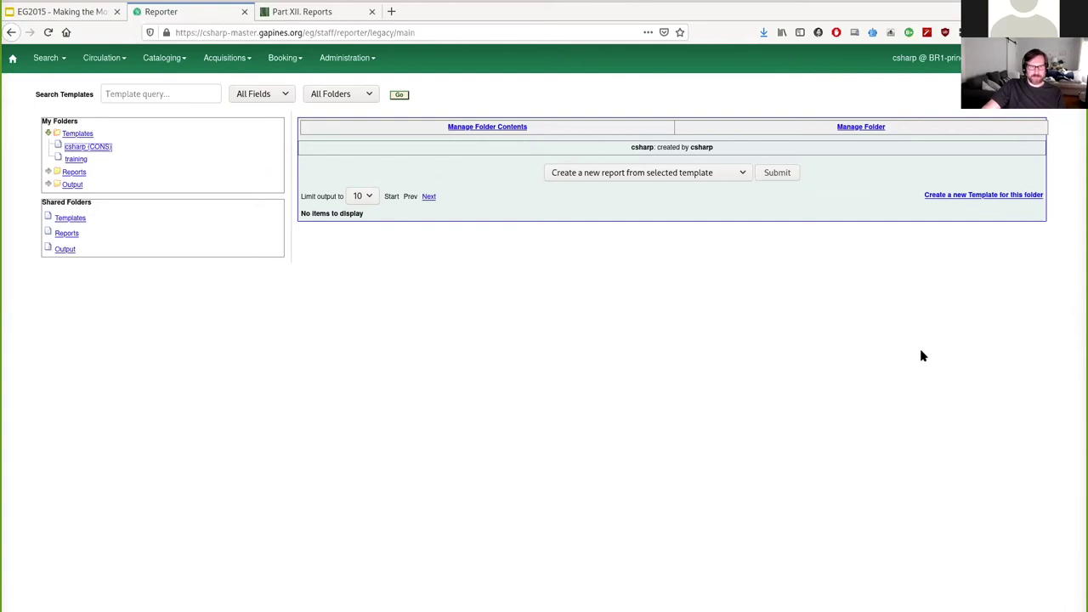
pyautogui.click(967, 201)
pyautogui.click(966, 199)
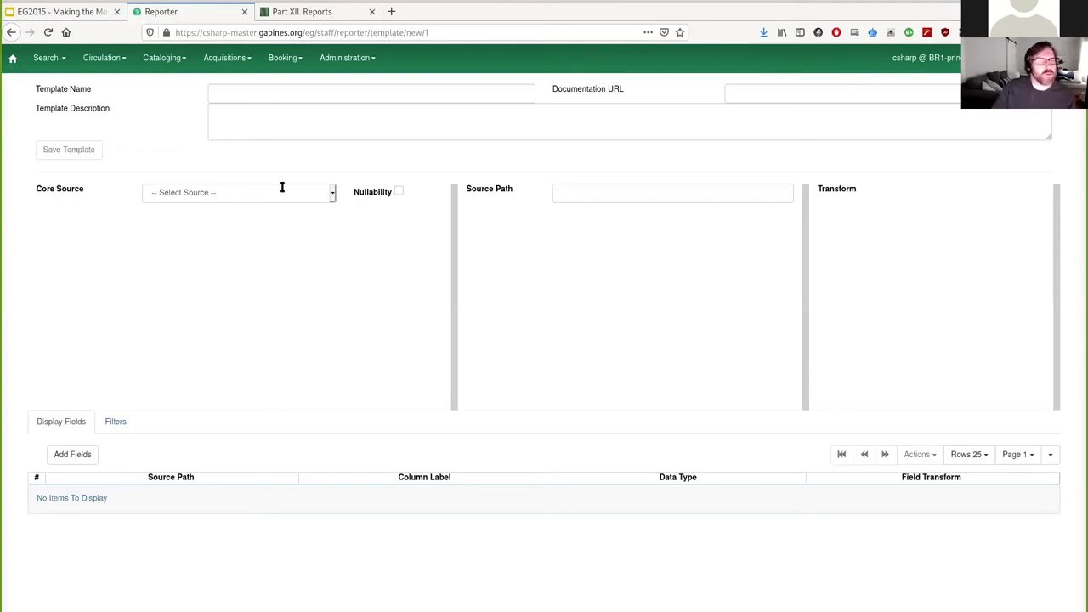
pyautogui.click(21, 31)
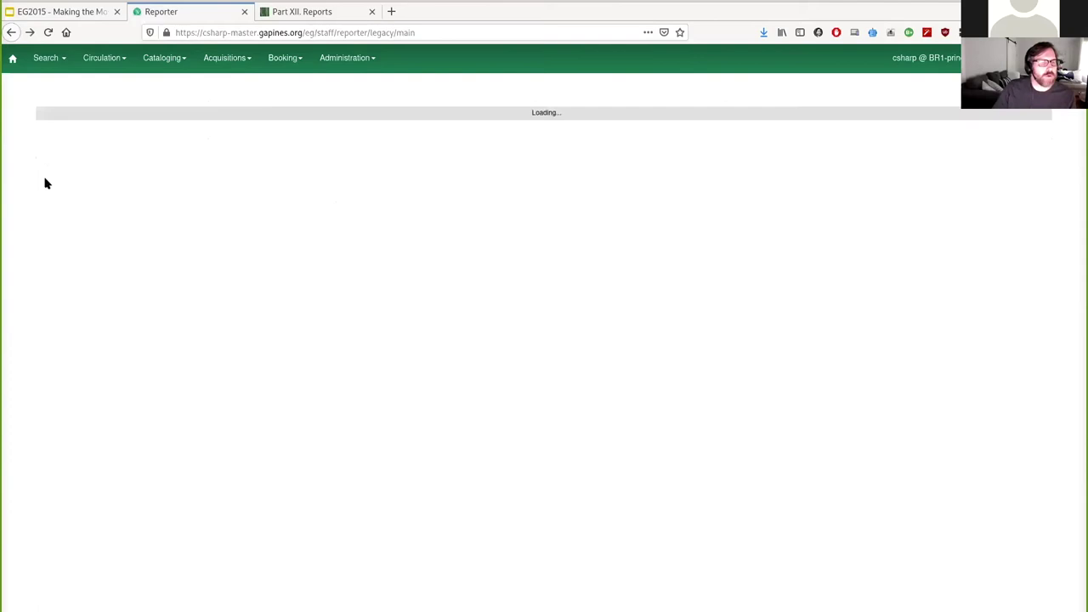
# - Open the training folder under My Folders > Templates and start a new blank template there
pyautogui.click(48, 134)
pyautogui.click(76, 159)
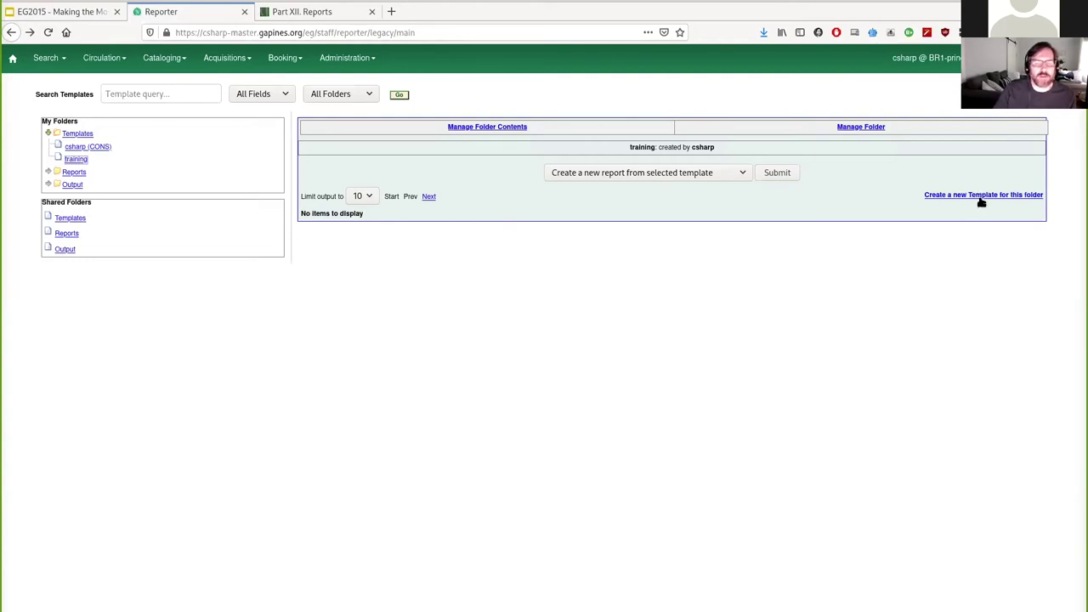
pyautogui.click(950, 194)
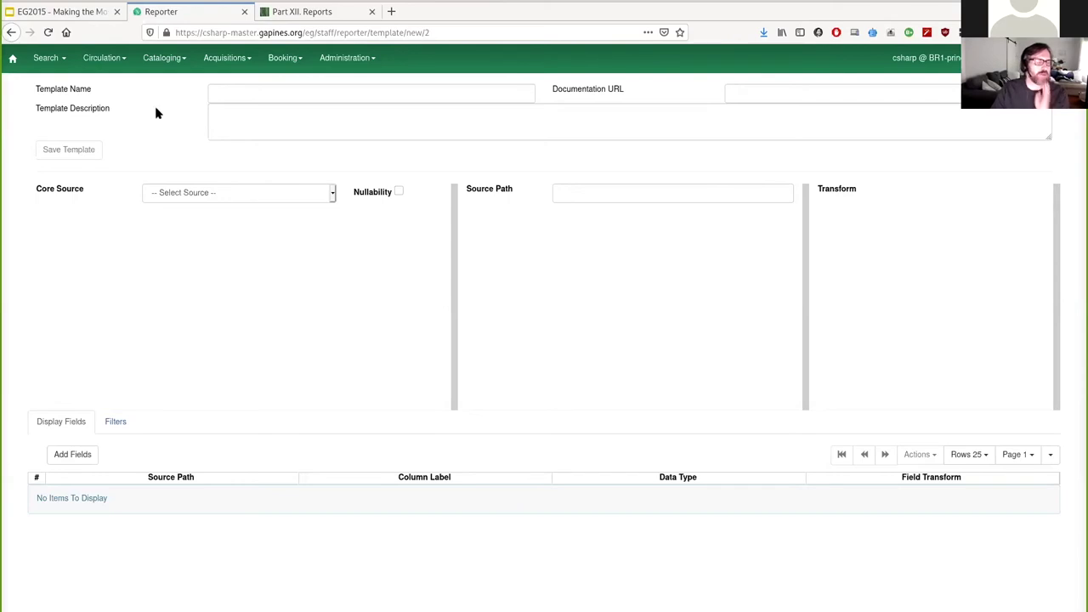
# - Enter 'Basic Weeding List' as the template name and 'A very useful description' as its description
pyautogui.click(456, 92)
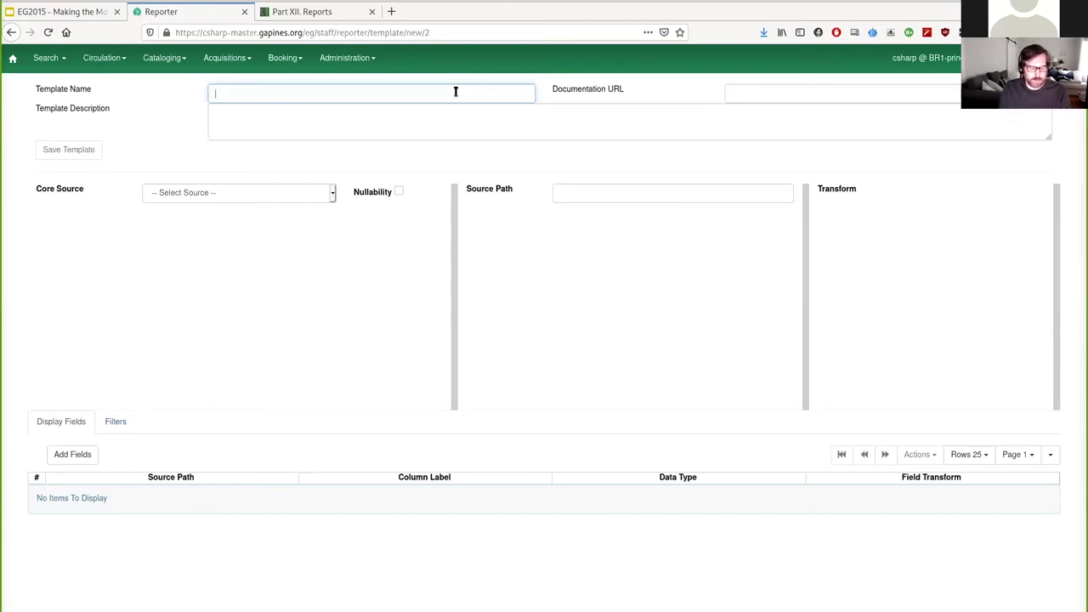
pyautogui.write('Weeding')
pyautogui.press('BackSpace')
pyautogui.press('BackSpace')
pyautogui.press('BackSpace')
pyautogui.press('BackSpace')
pyautogui.press('BackSpace')
pyautogui.press('BackSpace')
pyautogui.press('BackSpace')
pyautogui.write('Basic Weeding List')
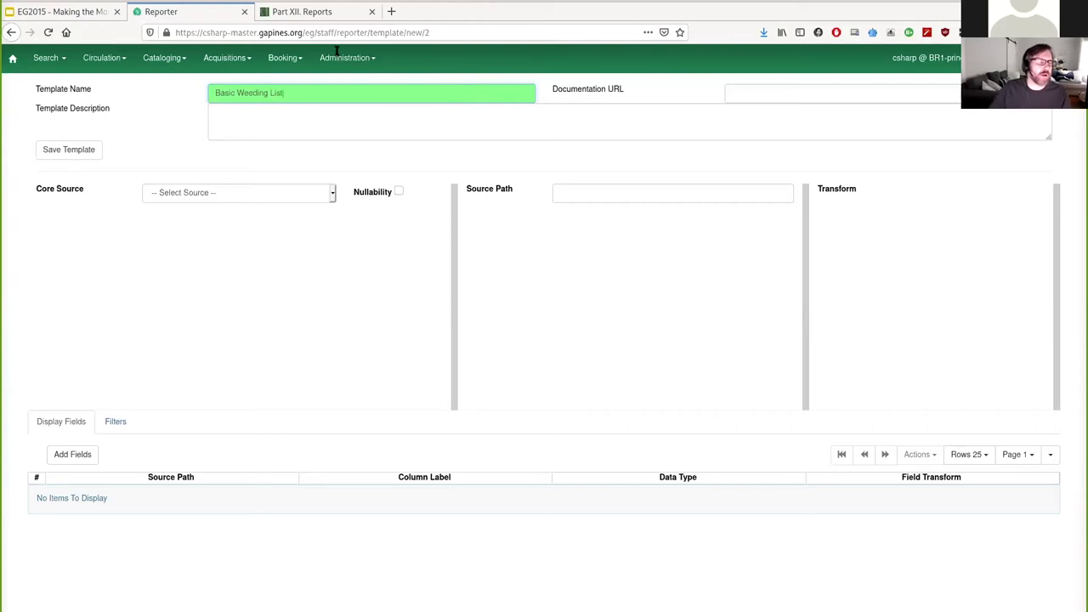
pyautogui.click(279, 126)
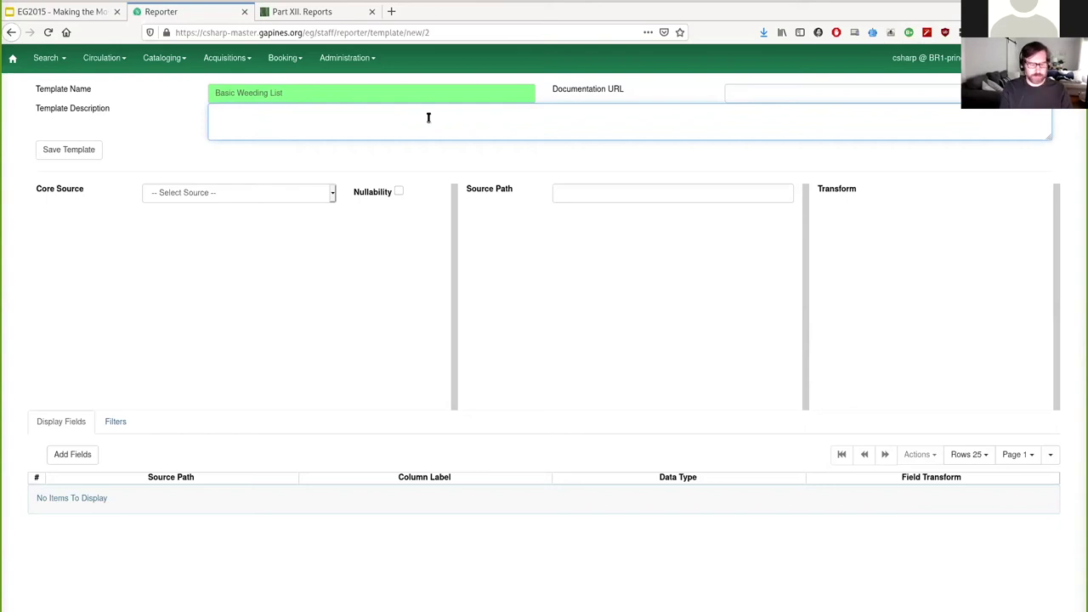
pyautogui.write('A v')
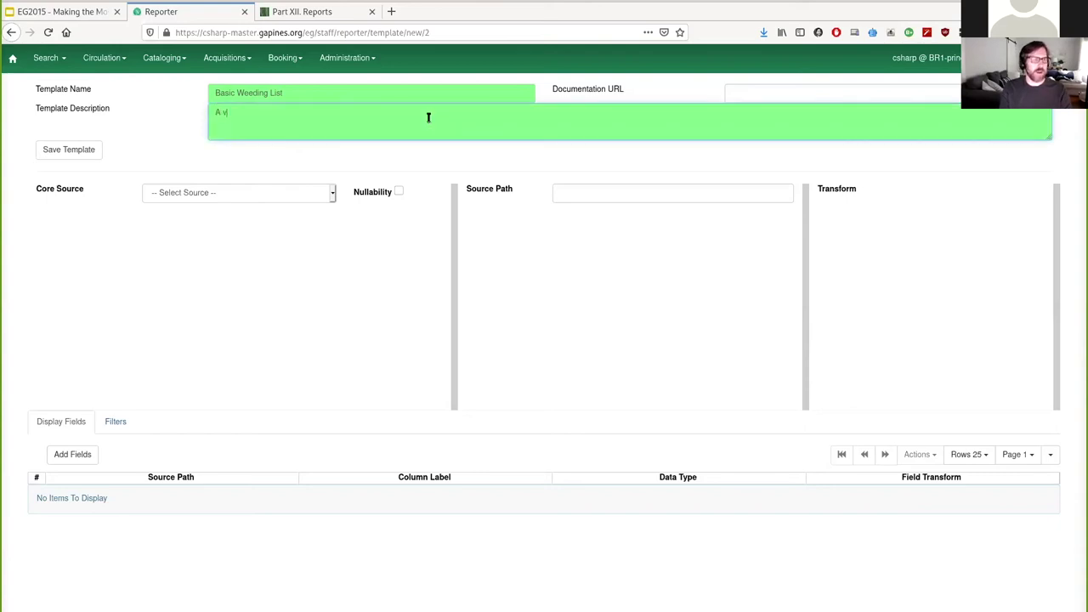
pyautogui.write('ery useful description')
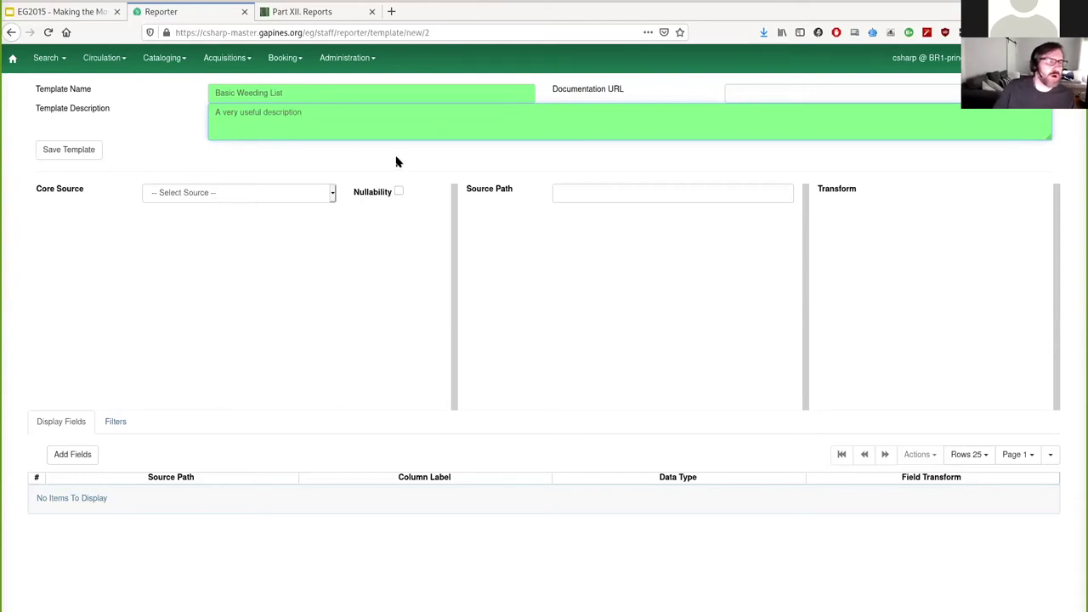
pyautogui.press('super')
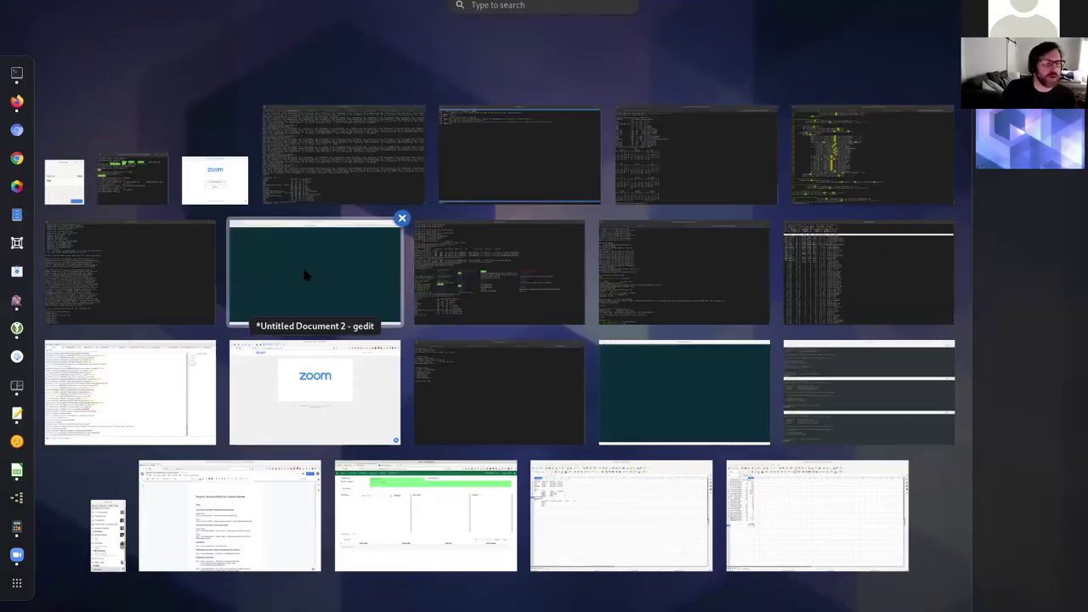
# - Bring up gedit's lost_longoverdue_and_paid_report.txt notes to review displayed fields and base filters
pyautogui.click(303, 270)
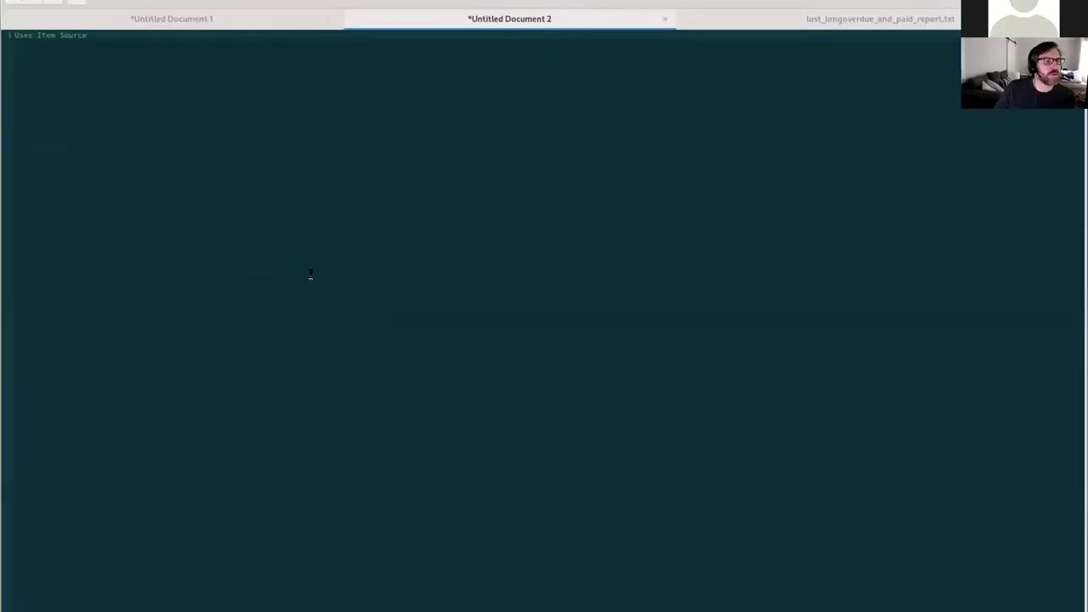
pyautogui.click(761, 17)
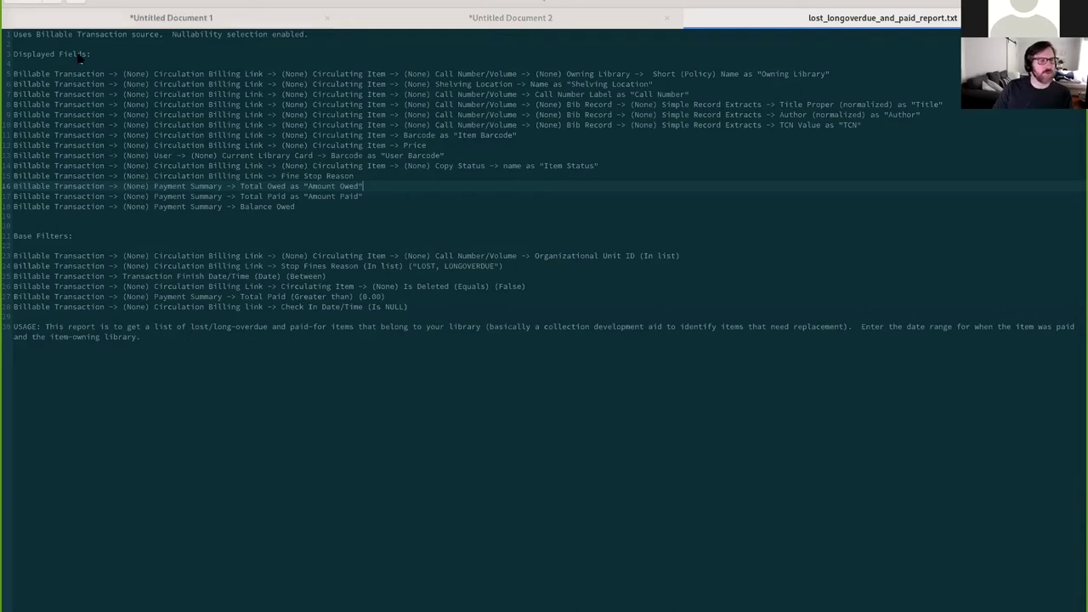
pyautogui.press('super')
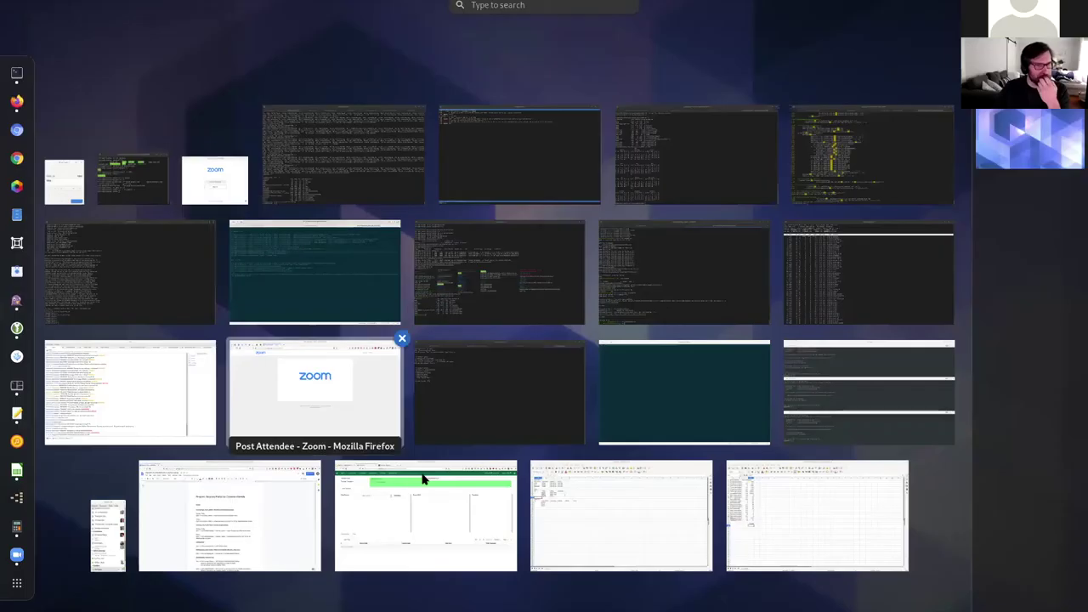
pyautogui.click(424, 478)
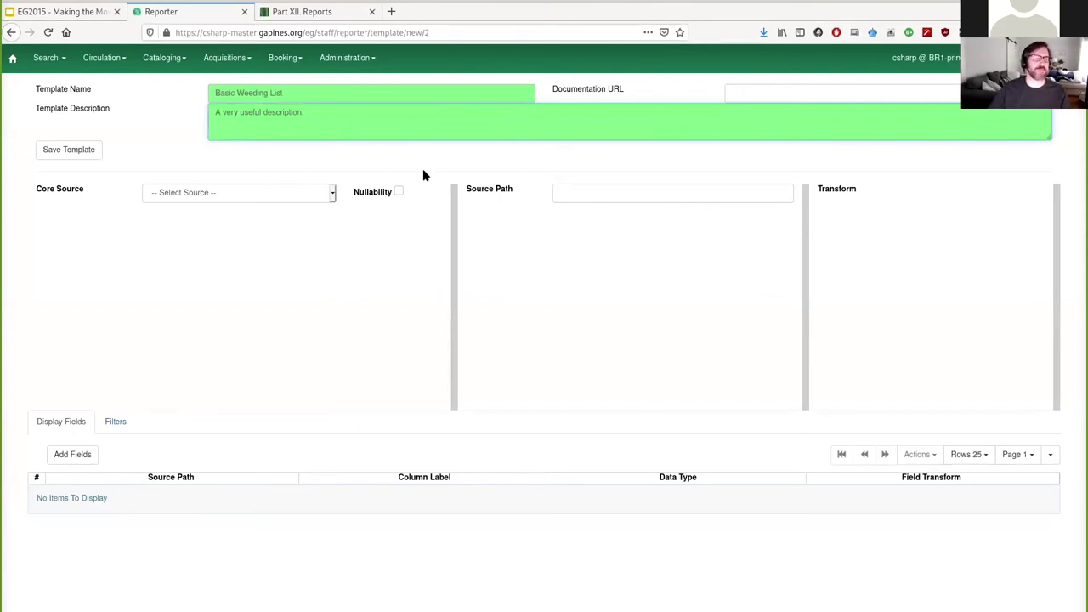
pyautogui.click(808, 93)
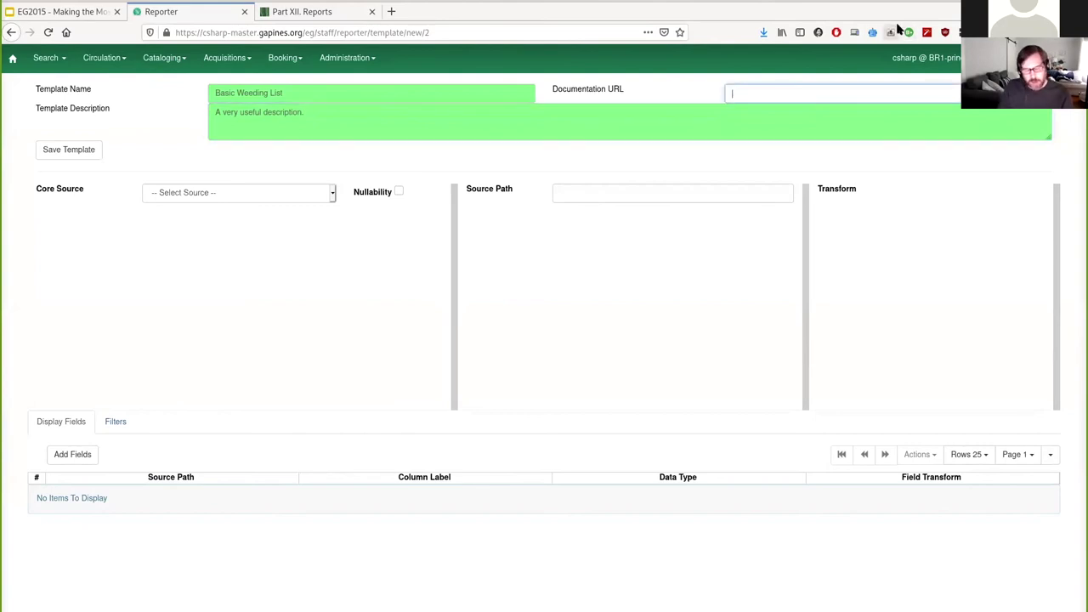
pyautogui.write('http')
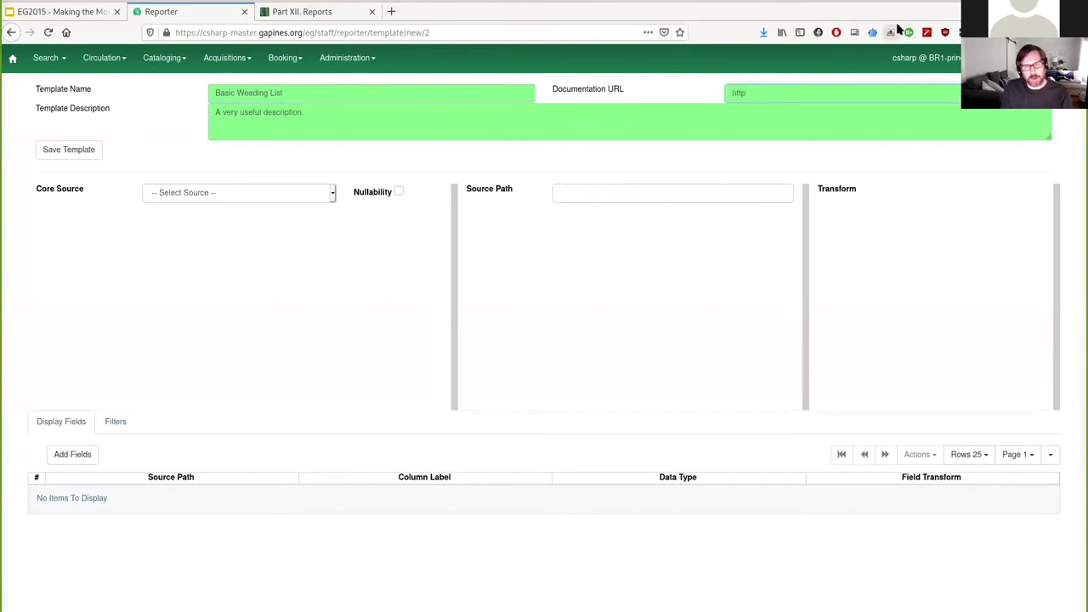
pyautogui.write('s://gap')
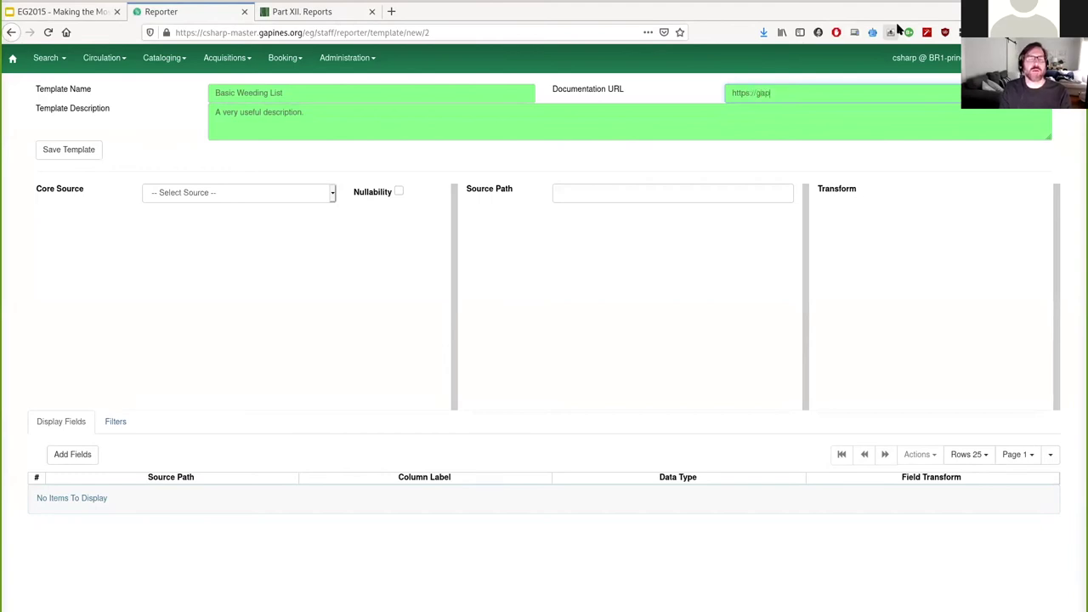
pyautogui.write('ines.org')
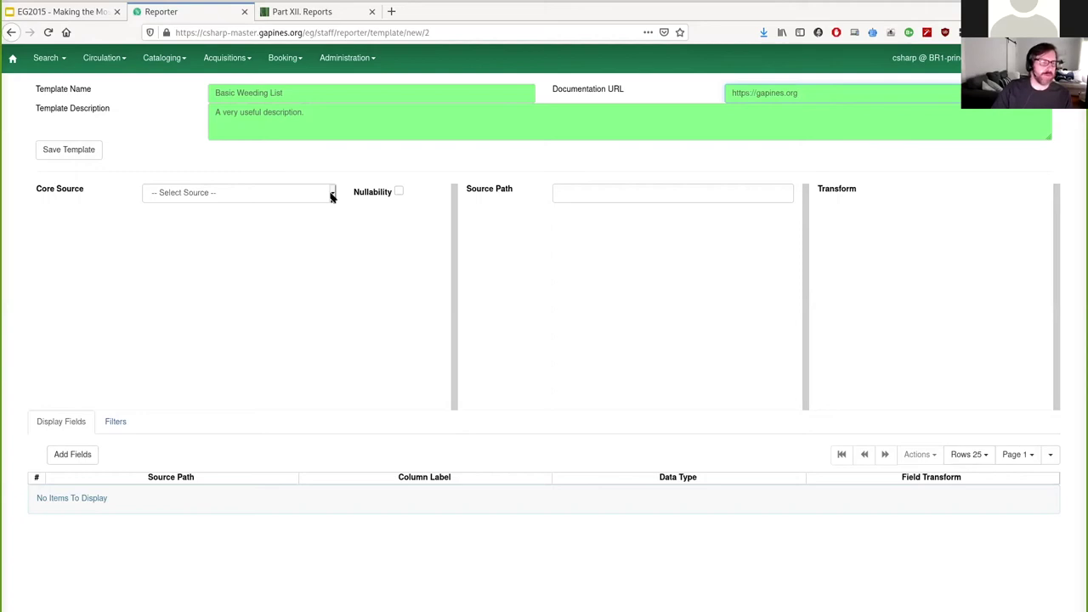
pyautogui.press('super')
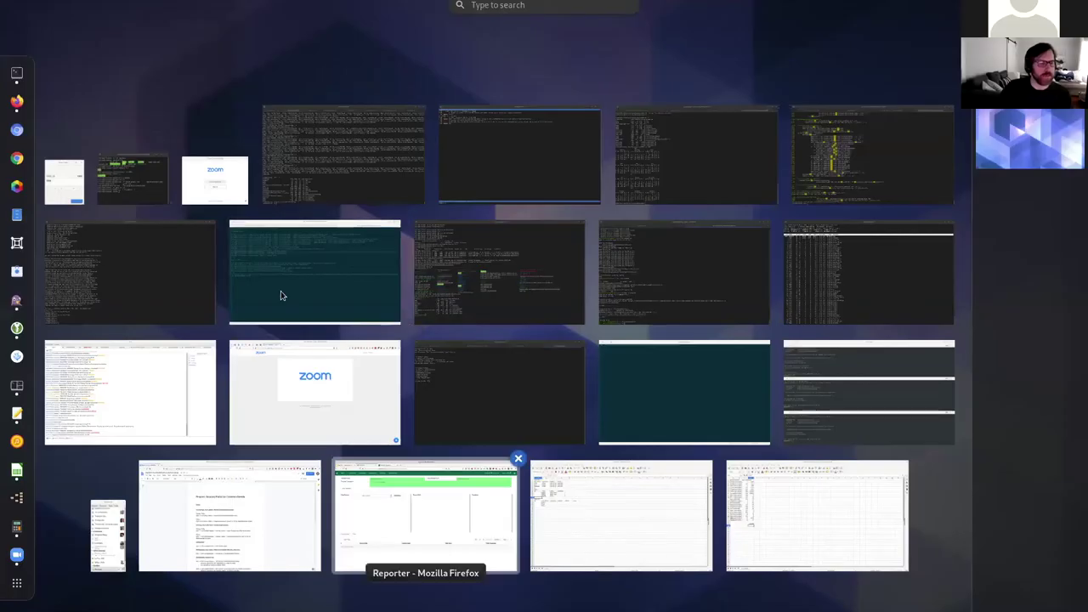
pyautogui.click(355, 498)
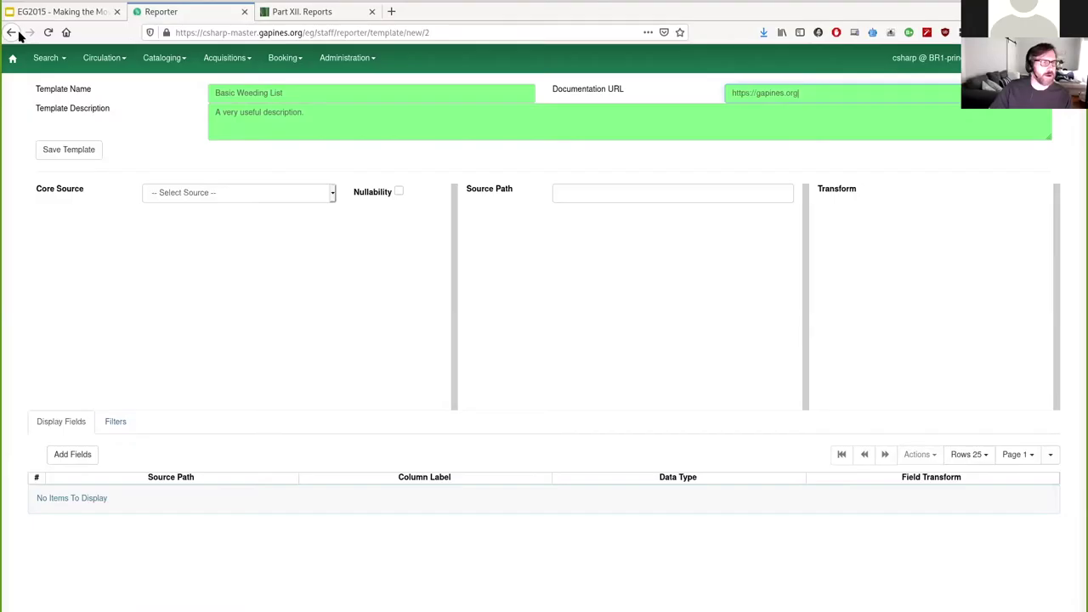
pyautogui.hotkey('ctrl', 'pageup')
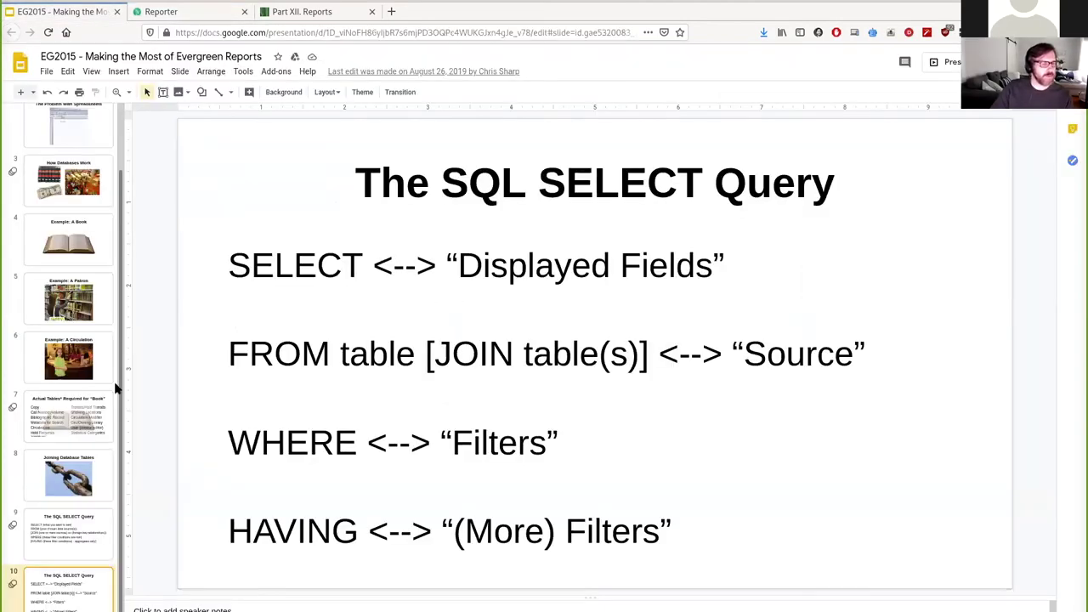
pyautogui.click(85, 533)
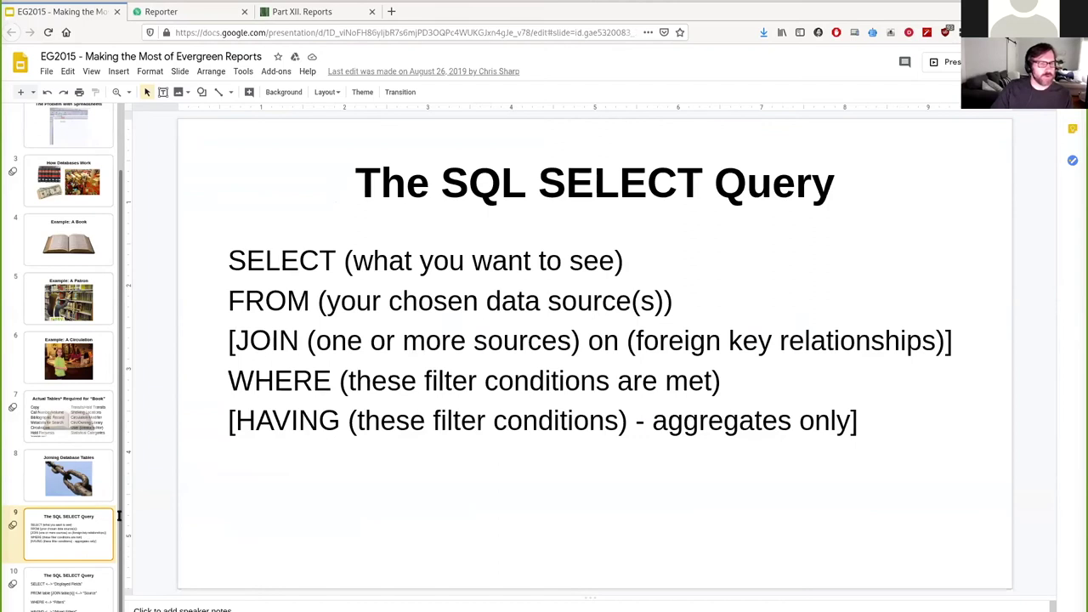
pyautogui.click(638, 304)
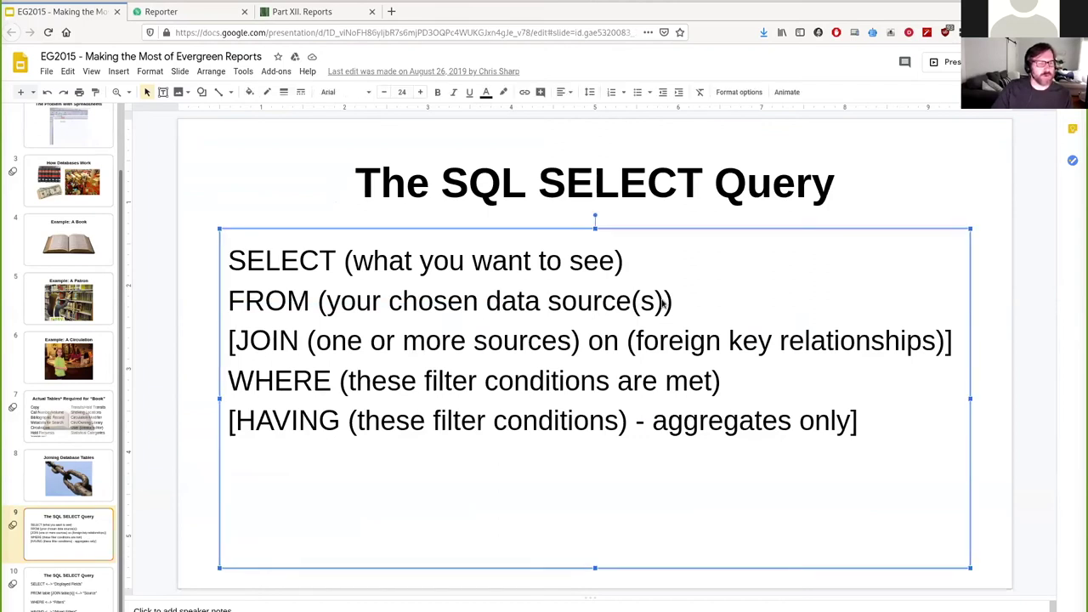
pyautogui.moveTo(670, 302); pyautogui.dragTo(199, 301)
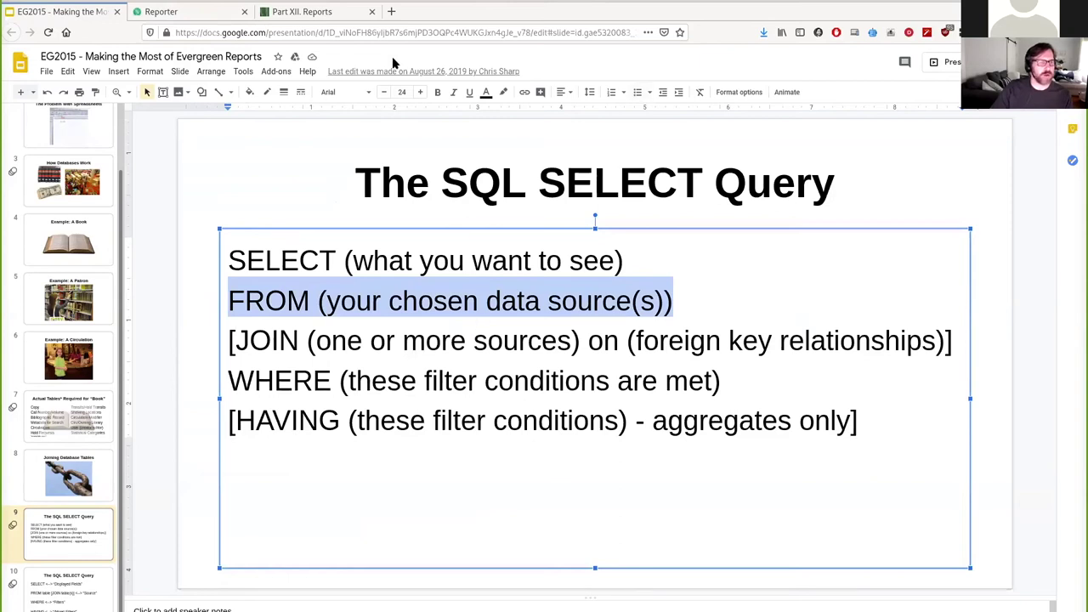
pyautogui.click(194, 14)
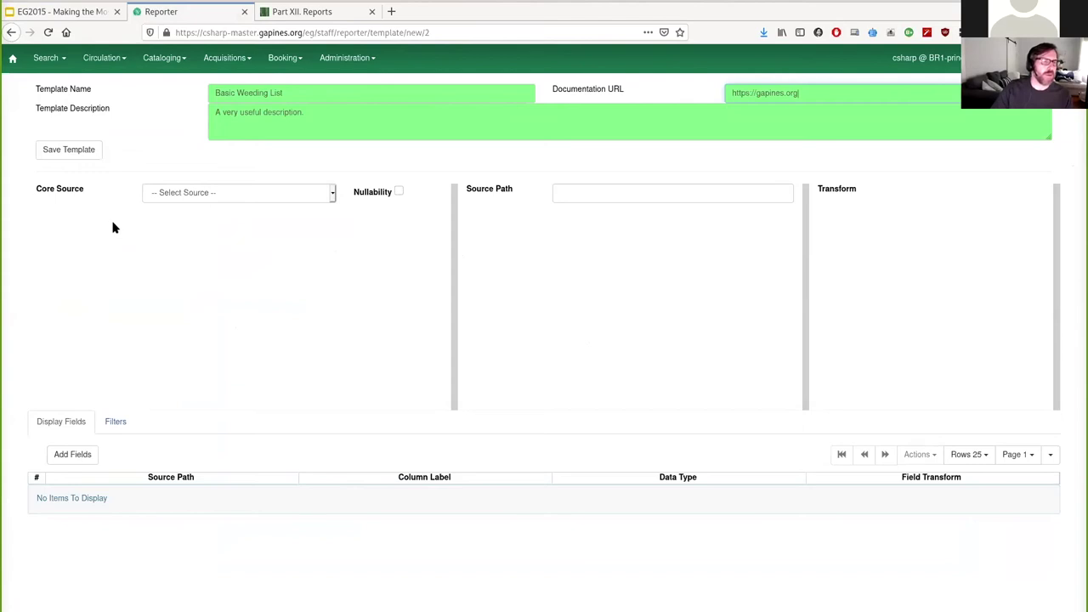
# - Open the Core Source dropdown and browse the Core sources and Non-core sources lists
pyautogui.click(331, 195)
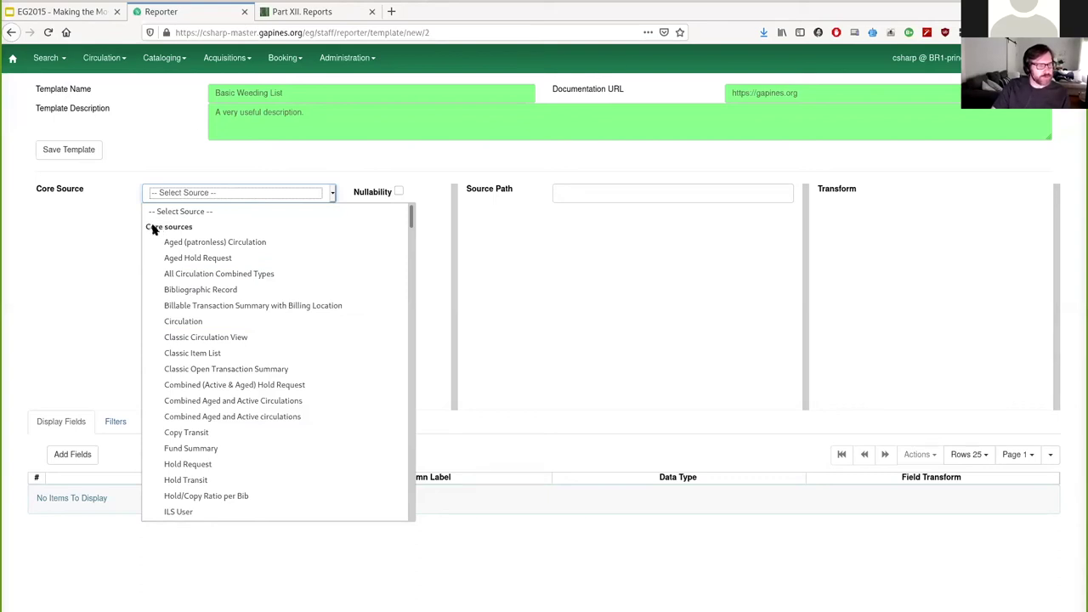
pyautogui.scroll(-2, 314, 272)
pyautogui.scroll(-10, 313, 272)
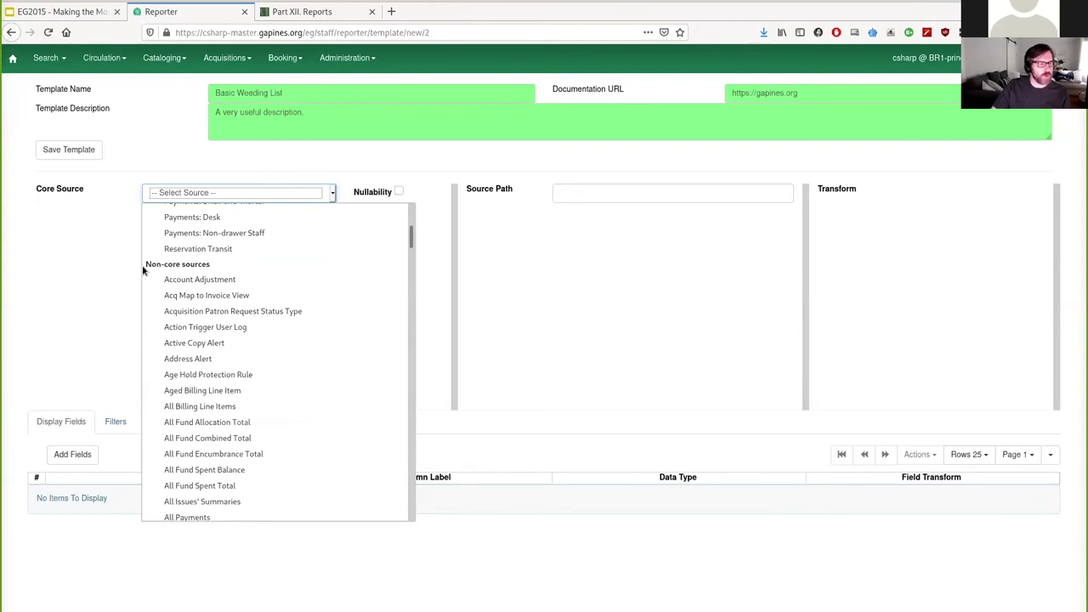
pyautogui.scroll(12, 312, 302)
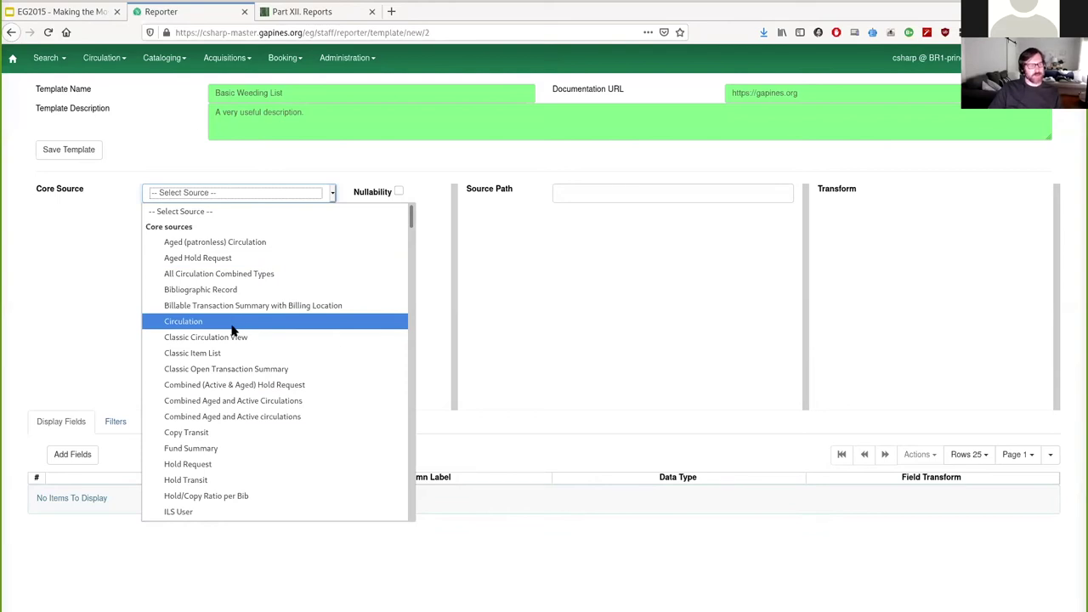
pyautogui.scroll(-6, 234, 330)
pyautogui.scroll(2, 228, 281)
pyautogui.scroll(3, 226, 303)
pyautogui.scroll(-4, 226, 303)
pyautogui.scroll(12, 227, 307)
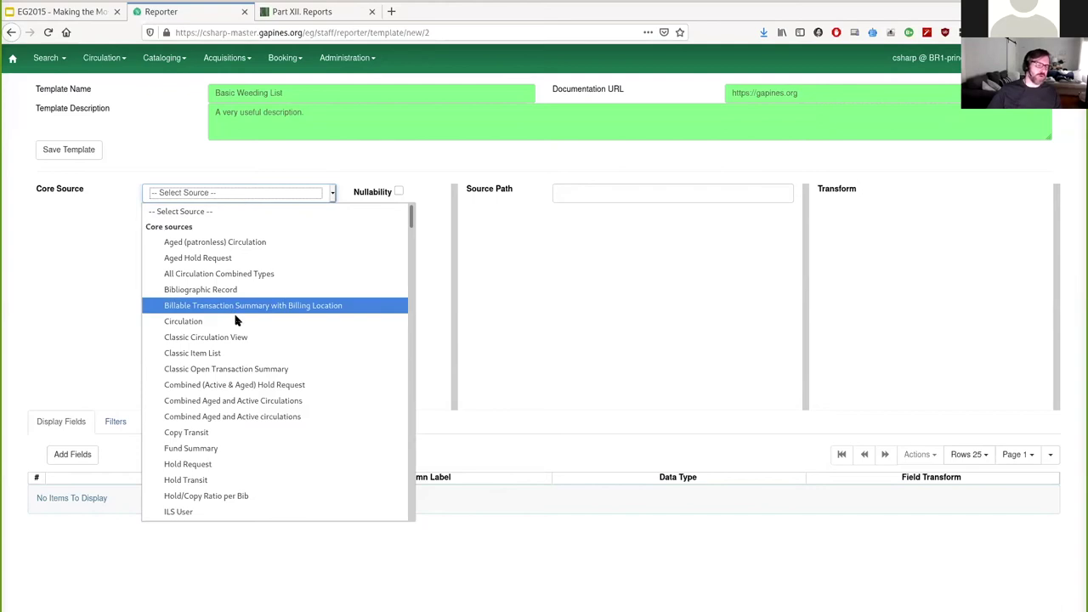
pyautogui.scroll(-10, 234, 319)
pyautogui.scroll(-3, 236, 328)
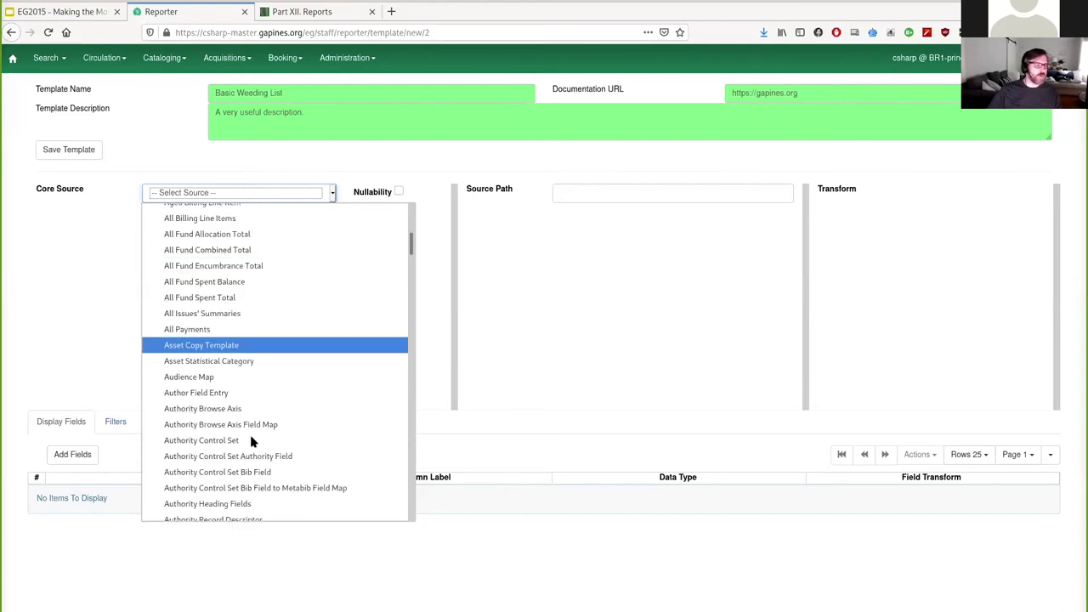
pyautogui.scroll(-20, 239, 411)
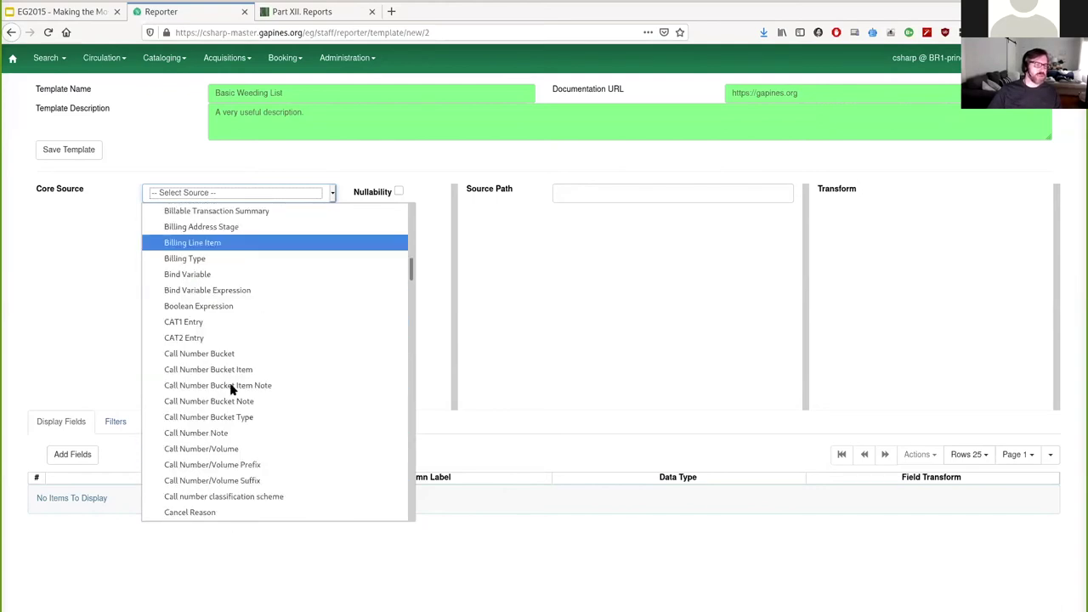
pyautogui.scroll(-15, 225, 383)
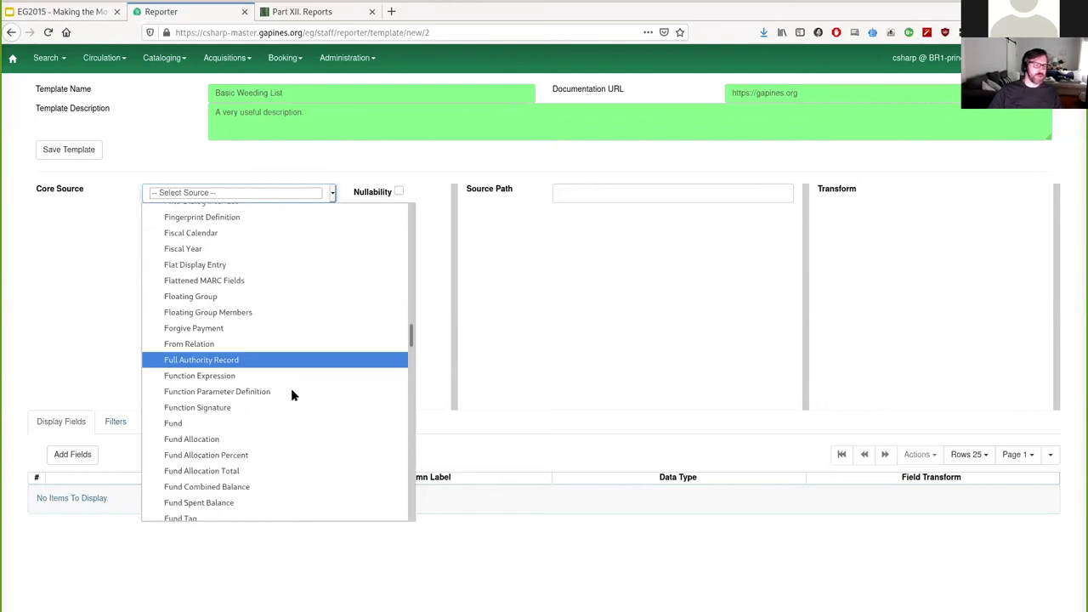
pyautogui.moveTo(410, 338); pyautogui.dragTo(335, 216)
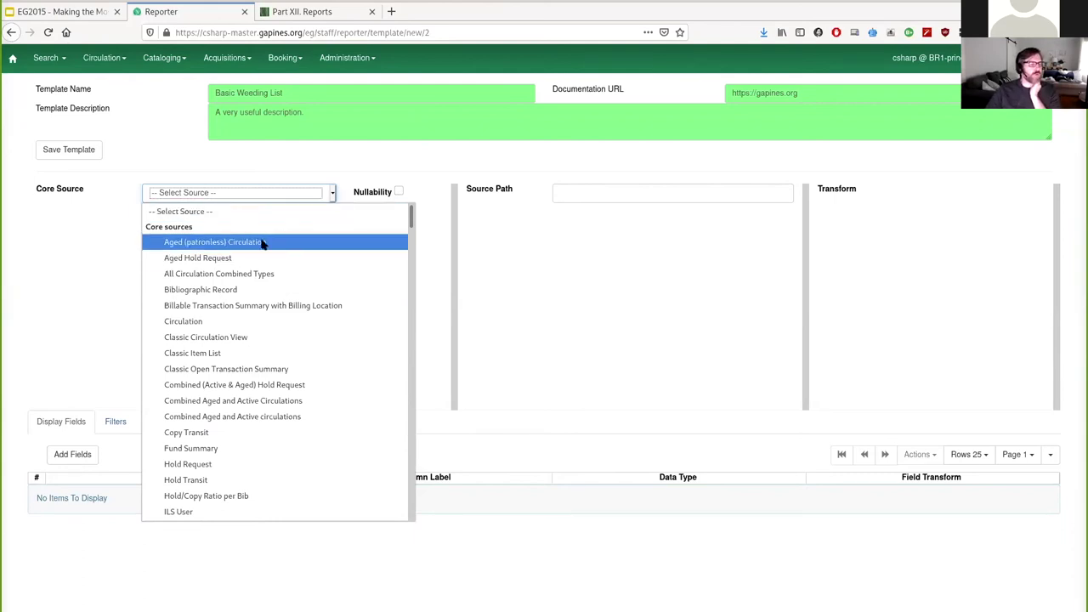
pyautogui.scroll(-1, 264, 244)
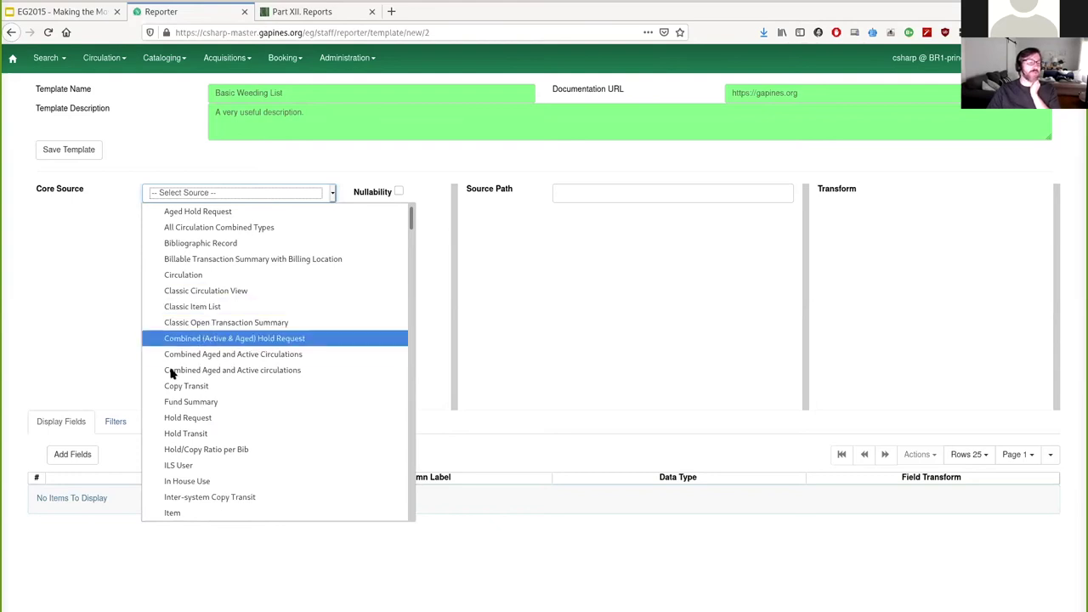
pyautogui.scroll(-3, 225, 355)
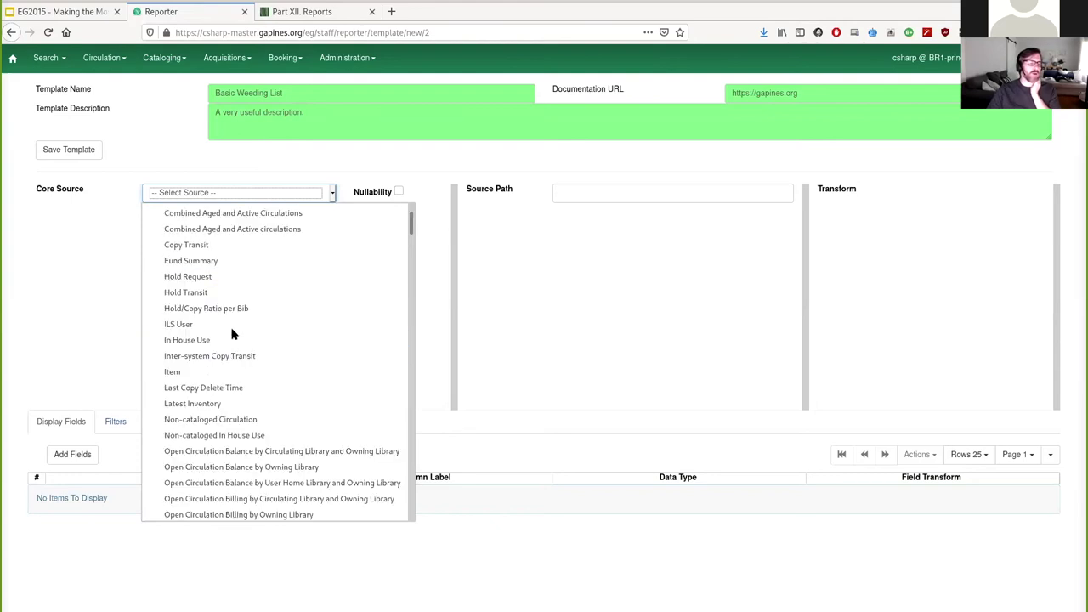
# - Choose Item in the Core Source dropdown of the Basic Weeding List template
pyautogui.click(188, 375)
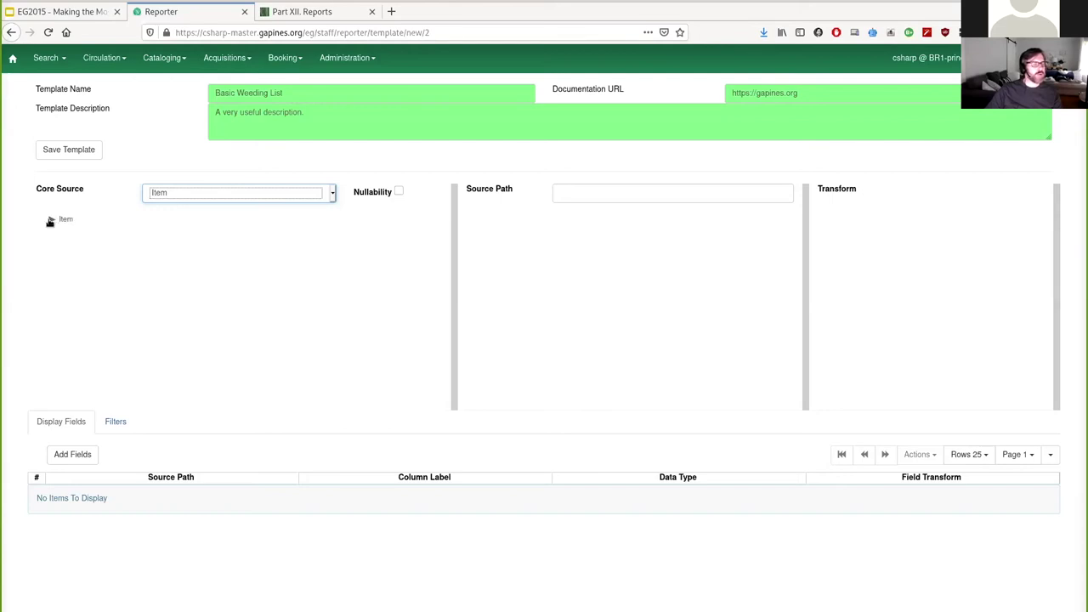
# - Load Item's fields into the Source Path panel and review them, from Active Date/Time to Shelving Location
pyautogui.click(67, 219)
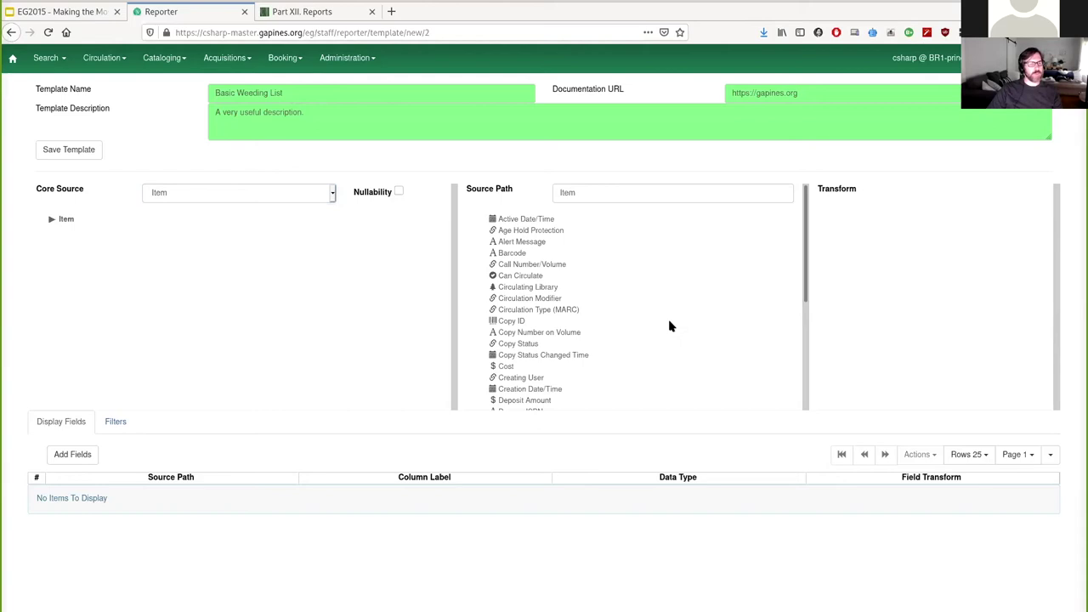
pyautogui.scroll(-2, 685, 272)
pyautogui.scroll(-3, 686, 274)
pyautogui.scroll(5, 677, 316)
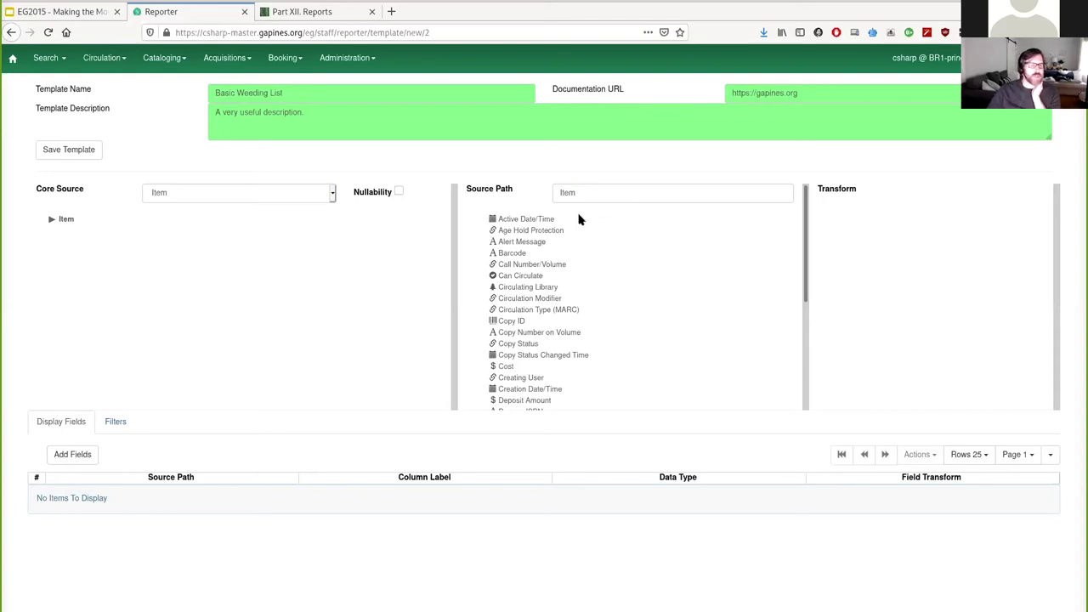
pyautogui.scroll(-2, 544, 221)
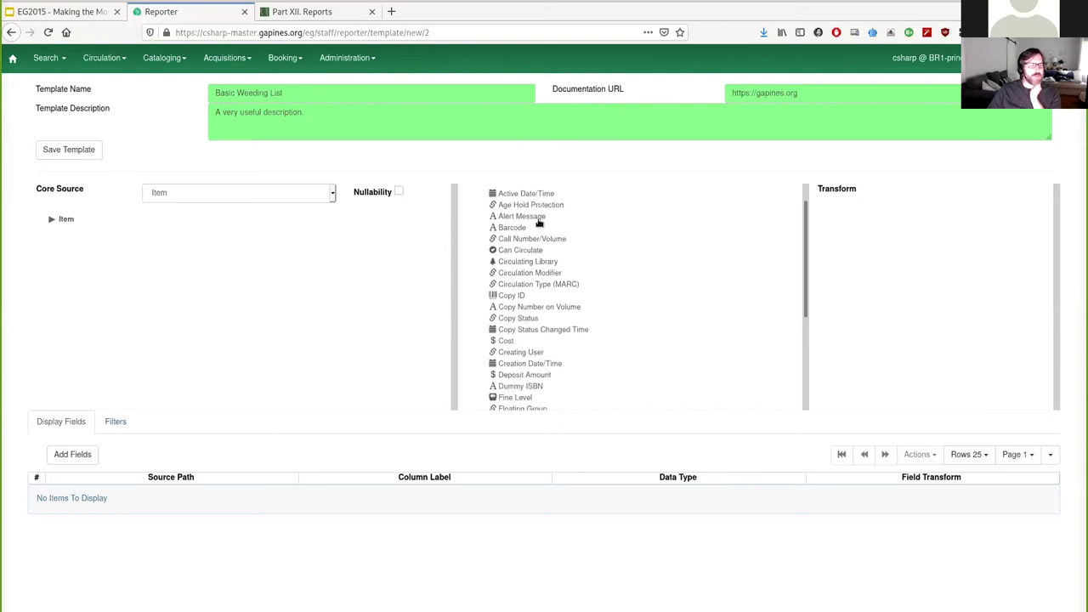
pyautogui.scroll(-4, 539, 222)
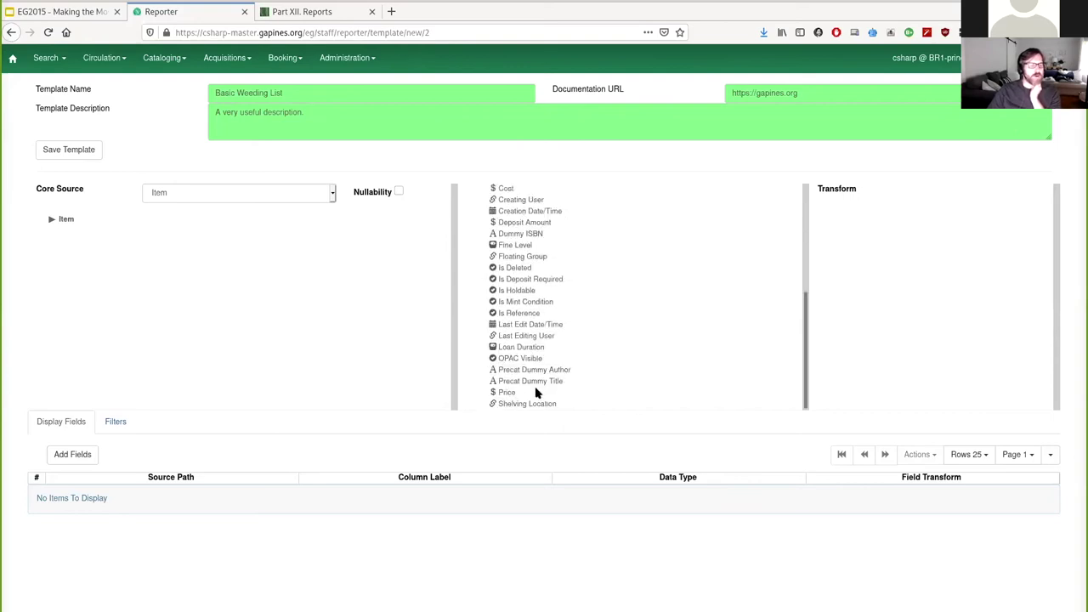
pyautogui.scroll(6, 538, 389)
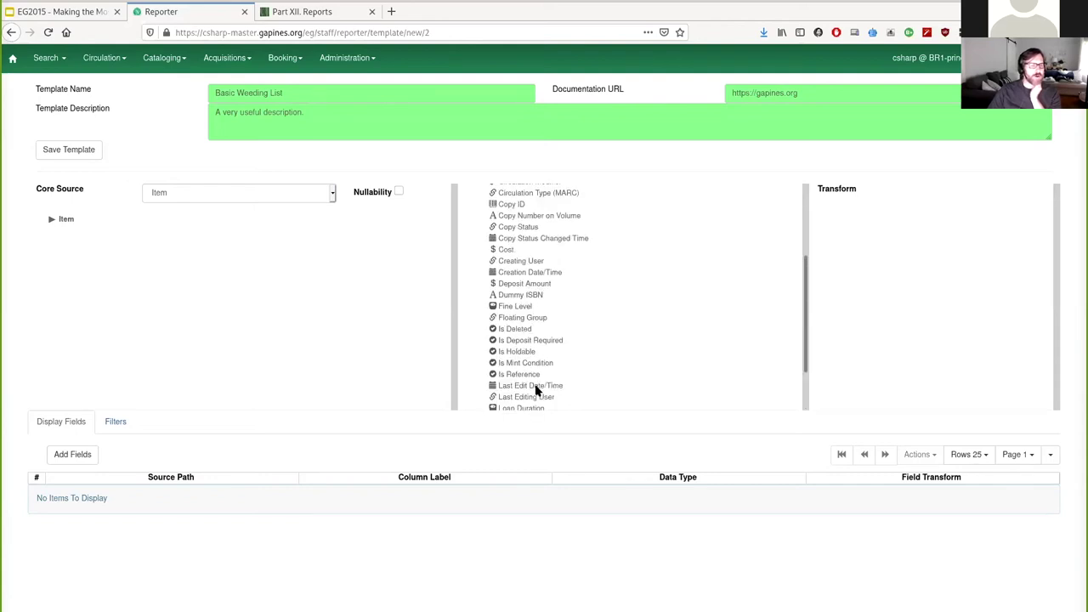
pyautogui.scroll(-5, 539, 236)
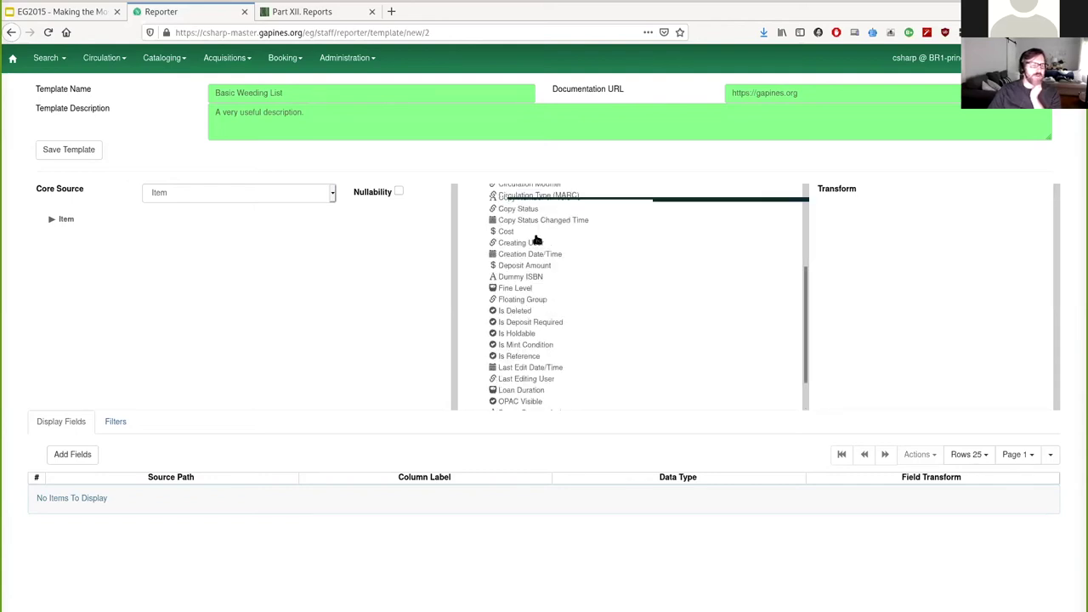
pyautogui.scroll(5, 546, 382)
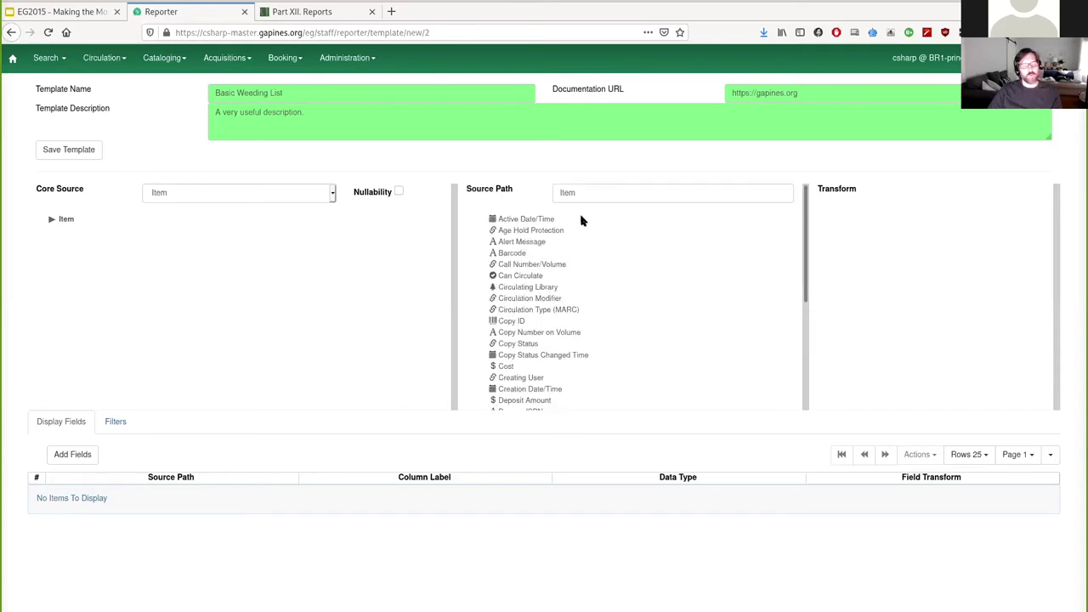
pyautogui.hotkey('alt', 'Tab')
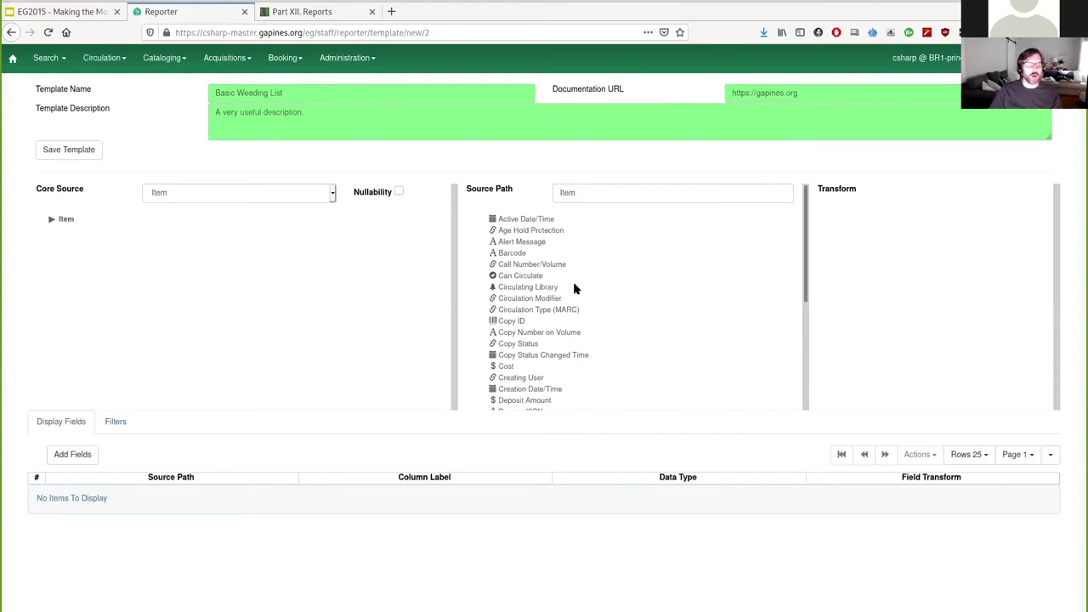
pyautogui.scroll(-1, 583, 284)
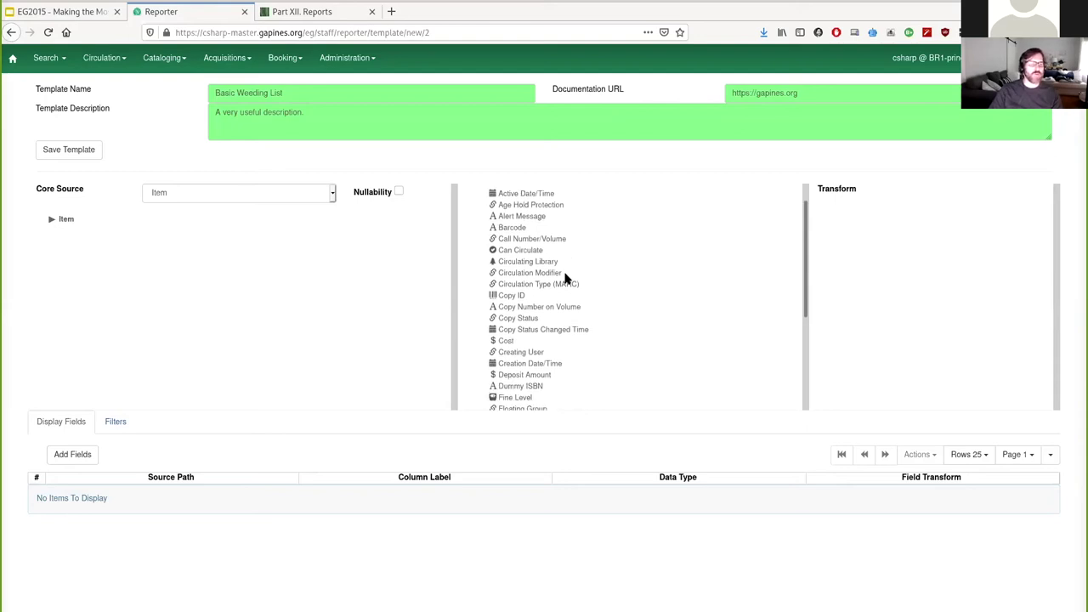
pyautogui.scroll(-3, 522, 374)
pyautogui.scroll(-3, 525, 325)
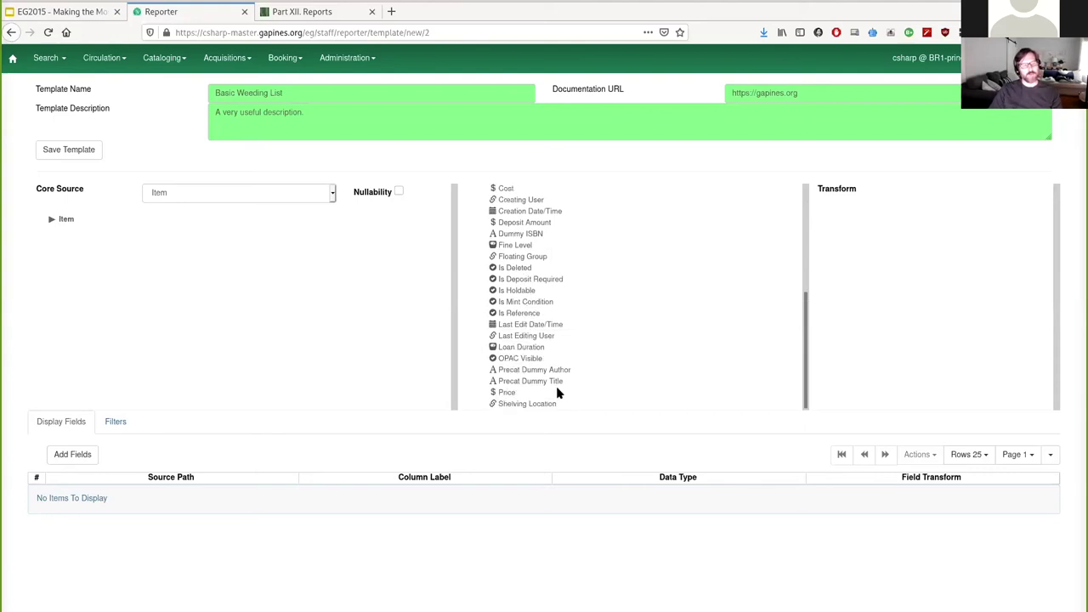
pyautogui.scroll(3, 554, 384)
pyautogui.scroll(3, 544, 325)
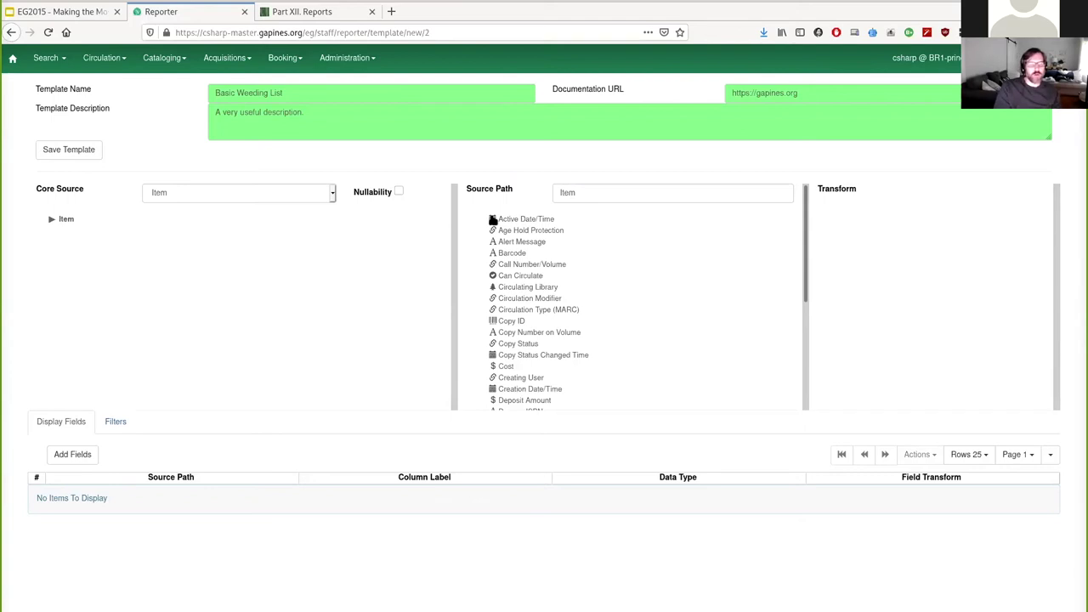
# - In Calc, add a 'Purchase Date' header in E8 with 2020/05/01 for the first album
pyautogui.press('super')
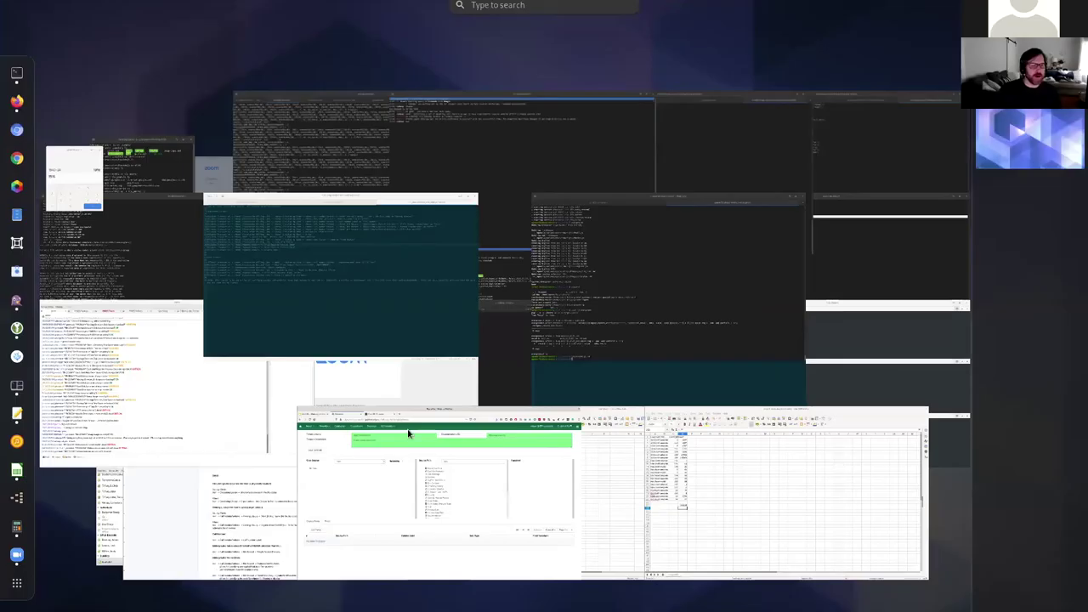
pyautogui.press('super')
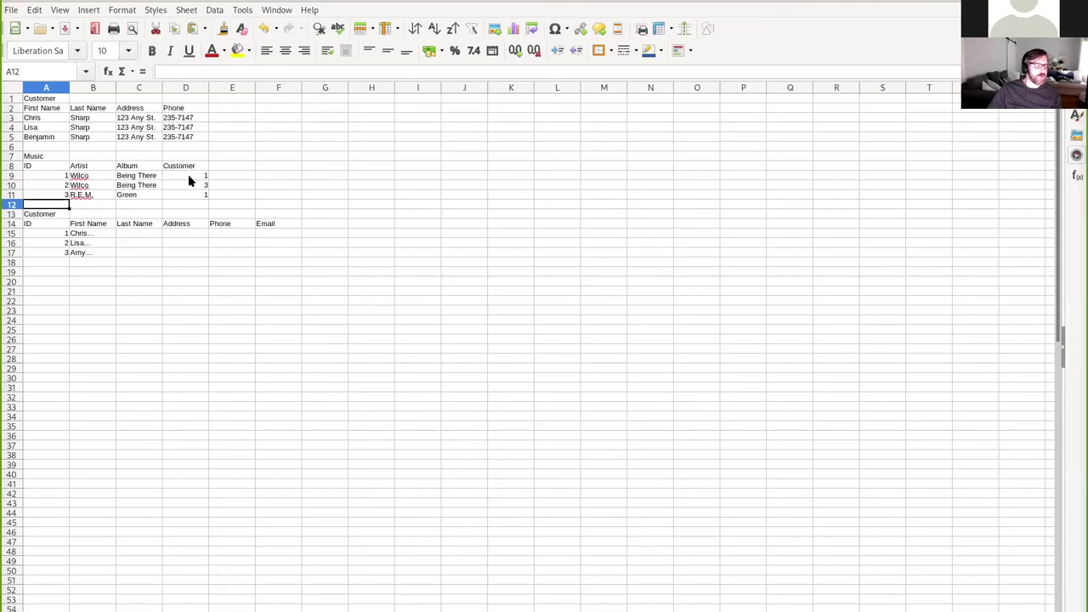
pyautogui.click(252, 175)
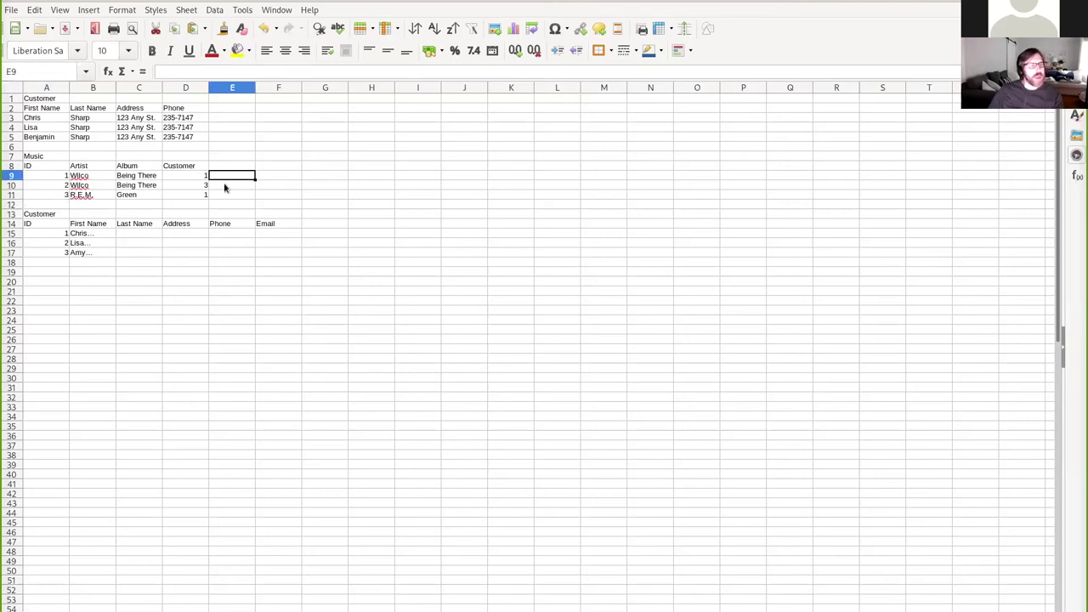
pyautogui.press('Up')
pyautogui.write('P')
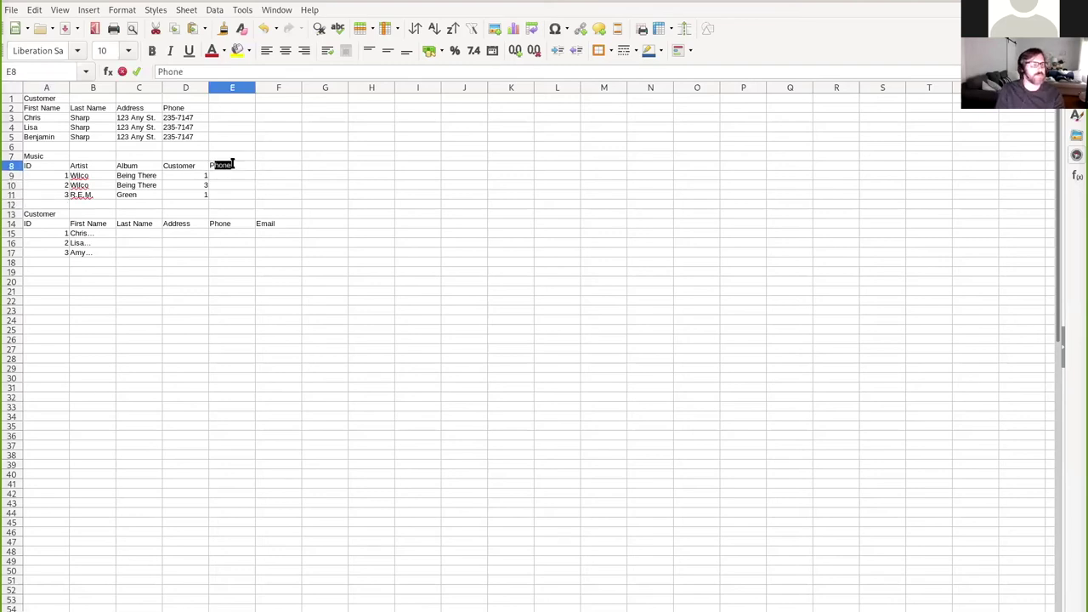
pyautogui.write('urchase Date')
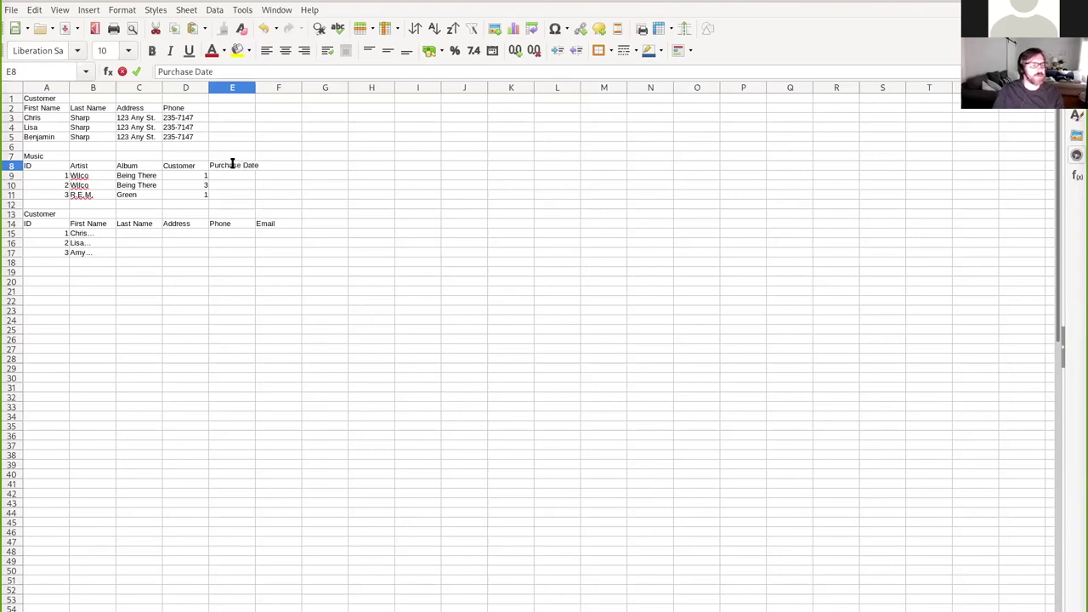
pyautogui.press('Return')
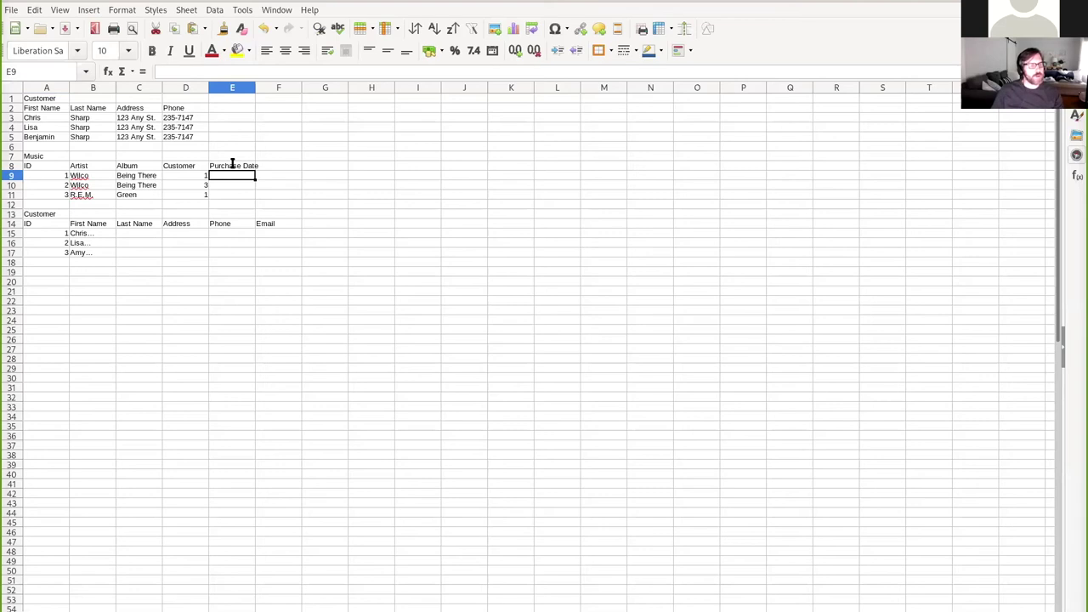
pyautogui.write('2020')
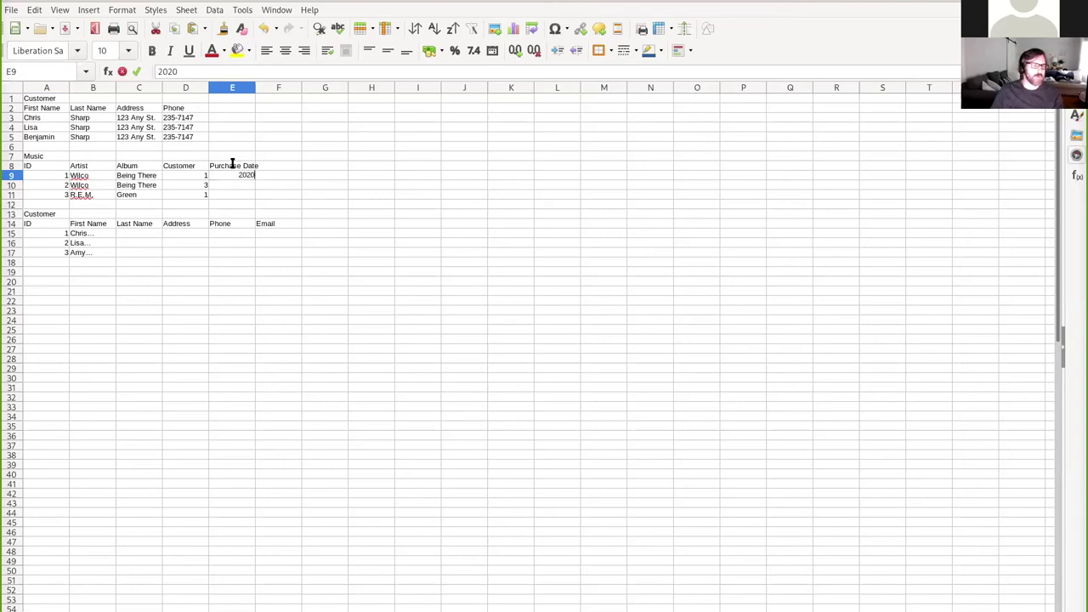
pyautogui.write('/05/01')
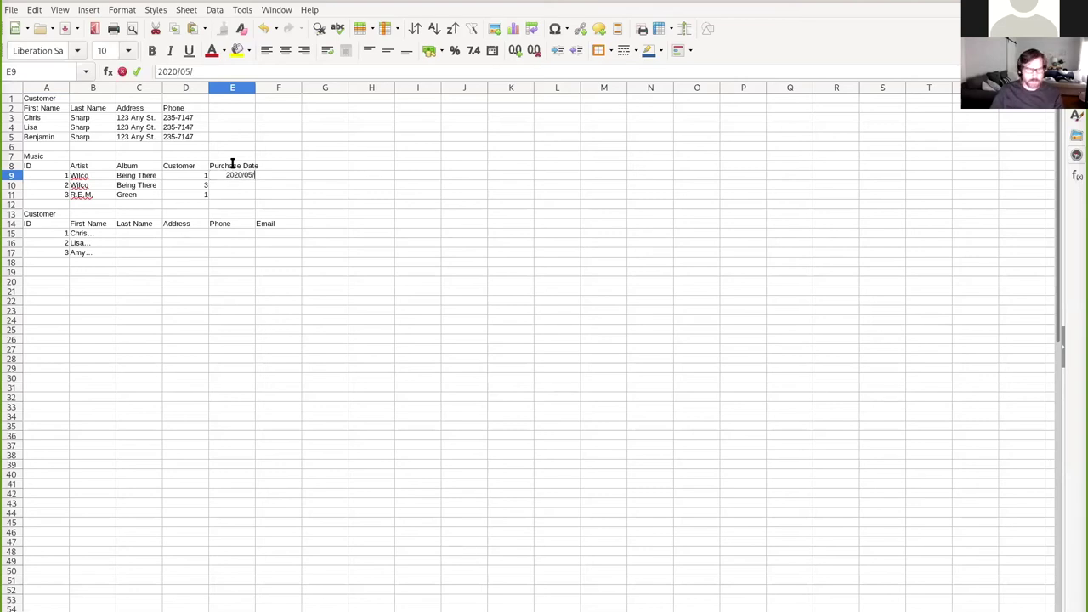
pyautogui.press('Return')
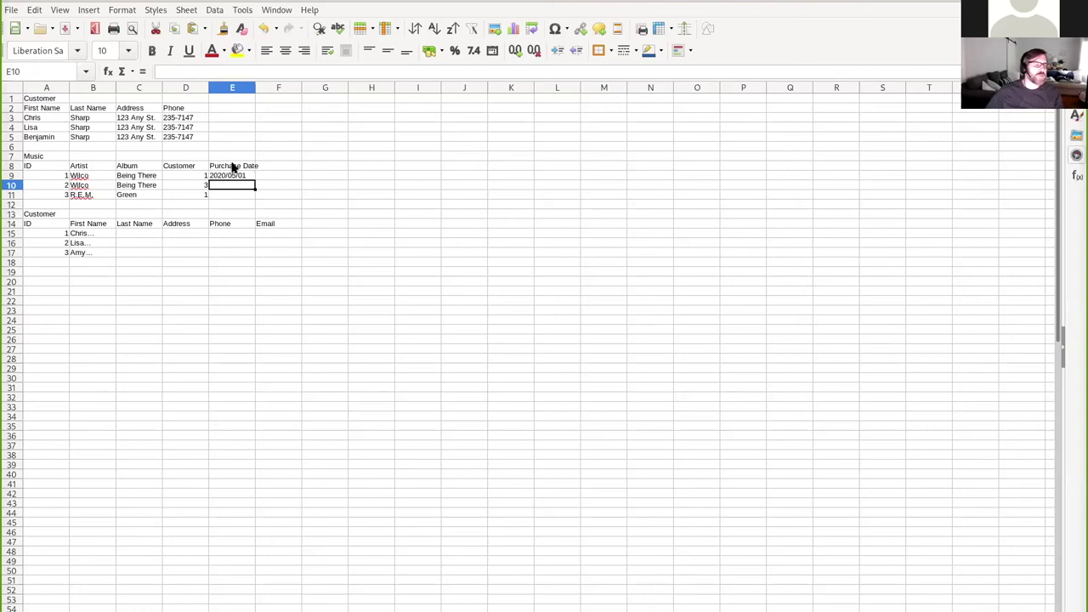
# - Add a 'Purchase Price' header in F8 with a price of 15 below it
pyautogui.click(250, 177)
pyautogui.click(289, 177)
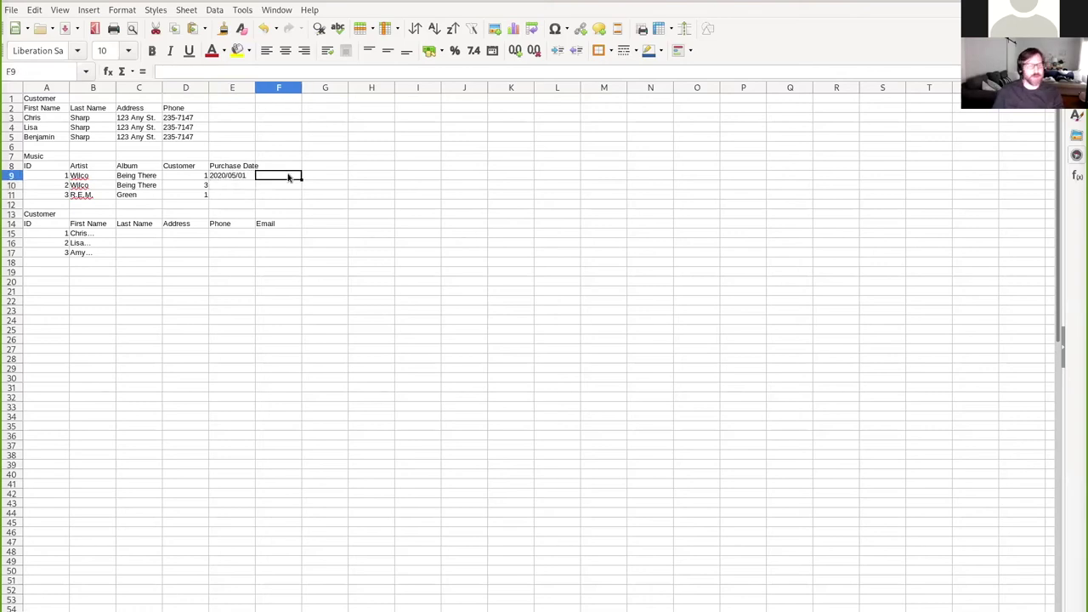
pyautogui.press('Up')
pyautogui.press('Up')
pyautogui.press('Down')
pyautogui.write('Pu')
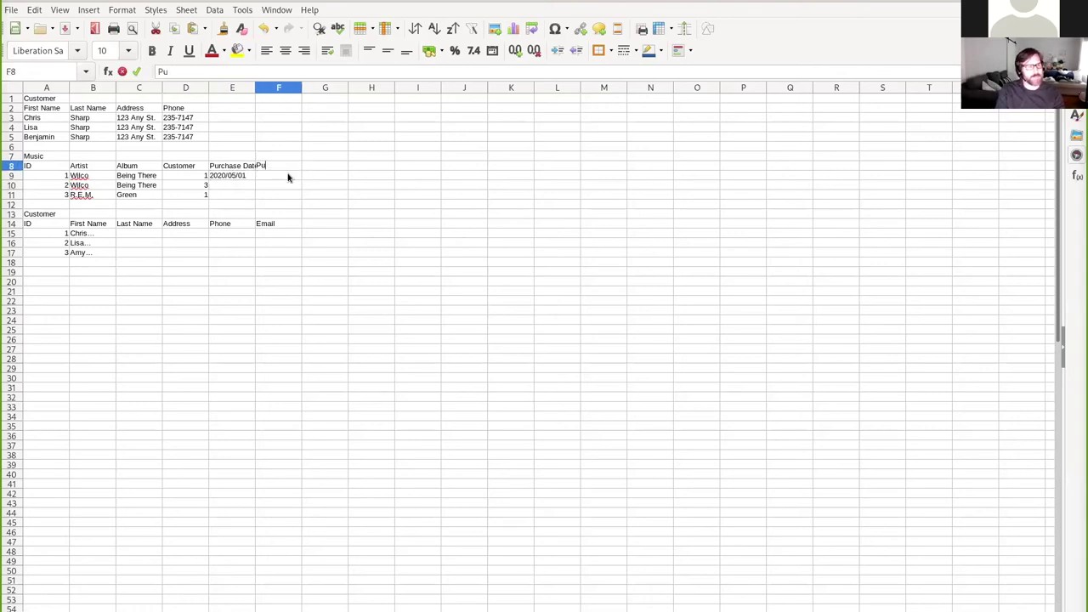
pyautogui.write('rchase Pric')
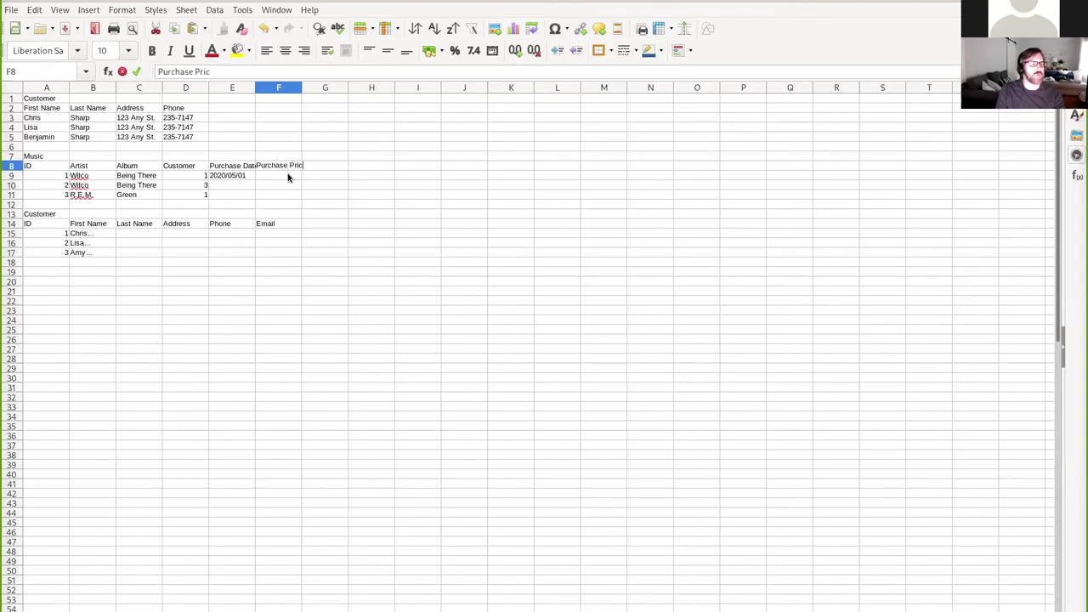
pyautogui.write('e')
pyautogui.press('Return')
pyautogui.write('15.')
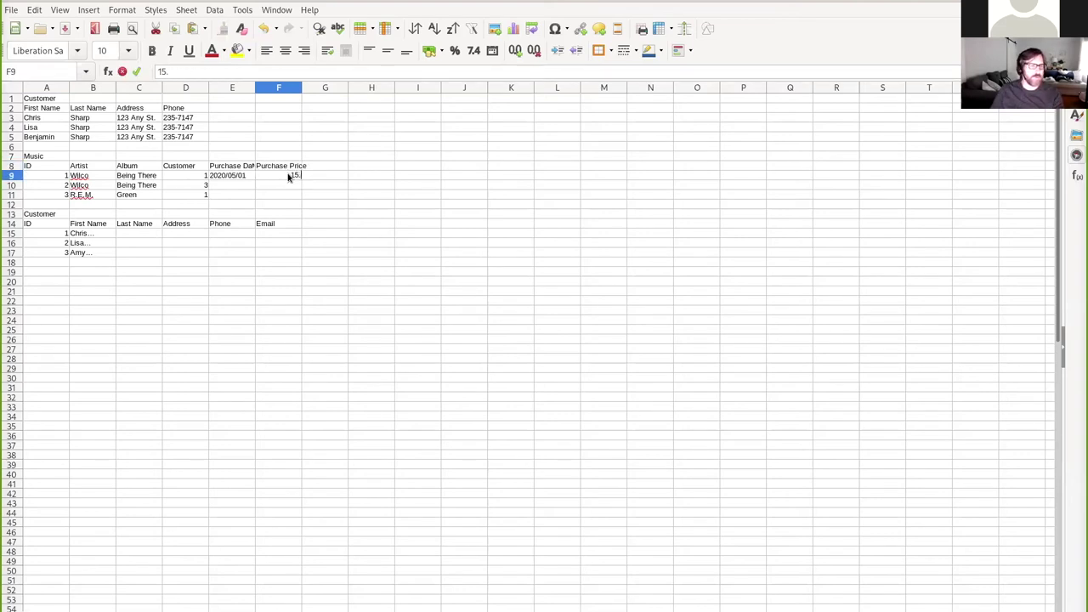
pyautogui.press('Return')
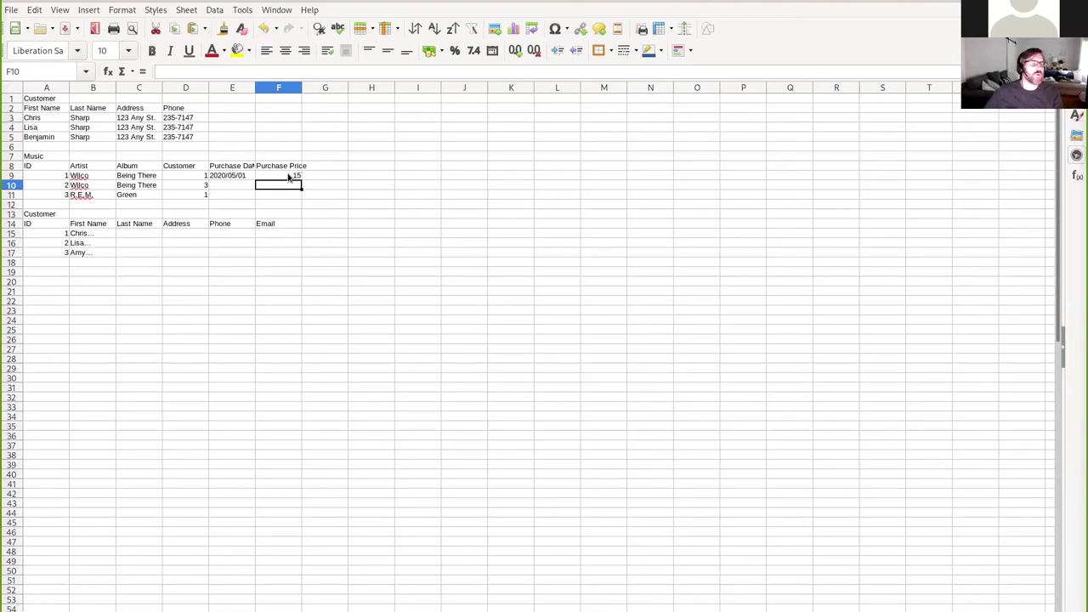
# - Format the Purchase Price column as currency so it shows $15.00
pyautogui.click(279, 88)
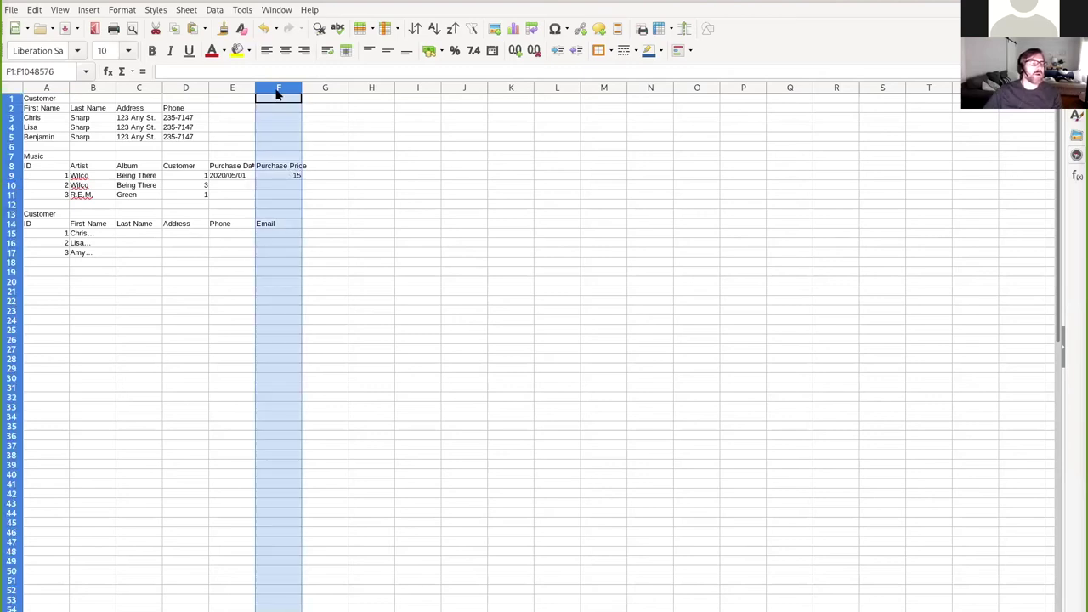
pyautogui.click(429, 50)
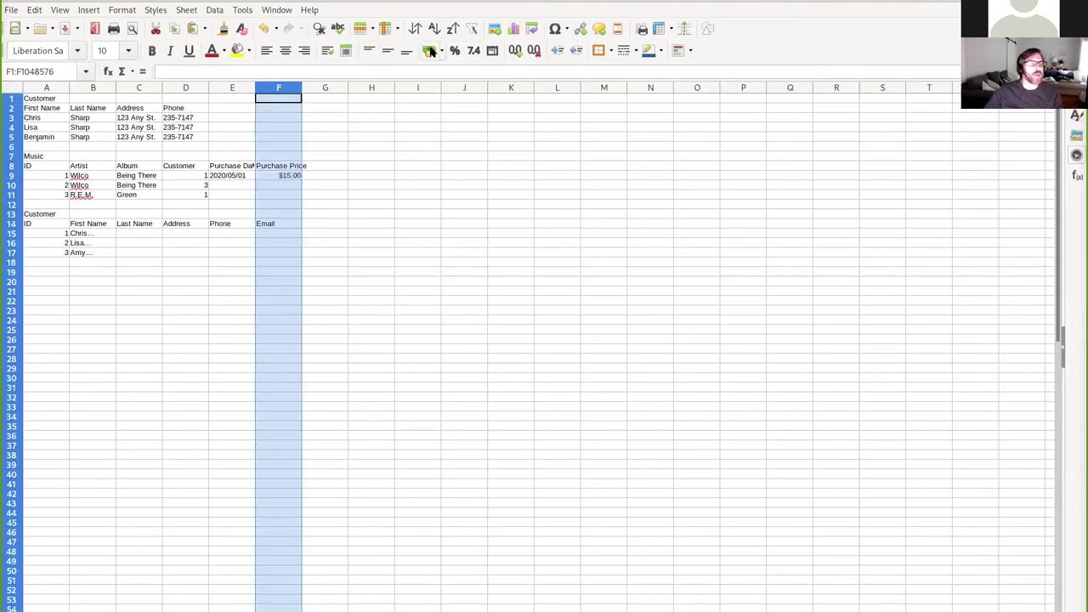
pyautogui.click(352, 188)
pyautogui.press('Left')
pyautogui.press('Down')
pyautogui.press('Down')
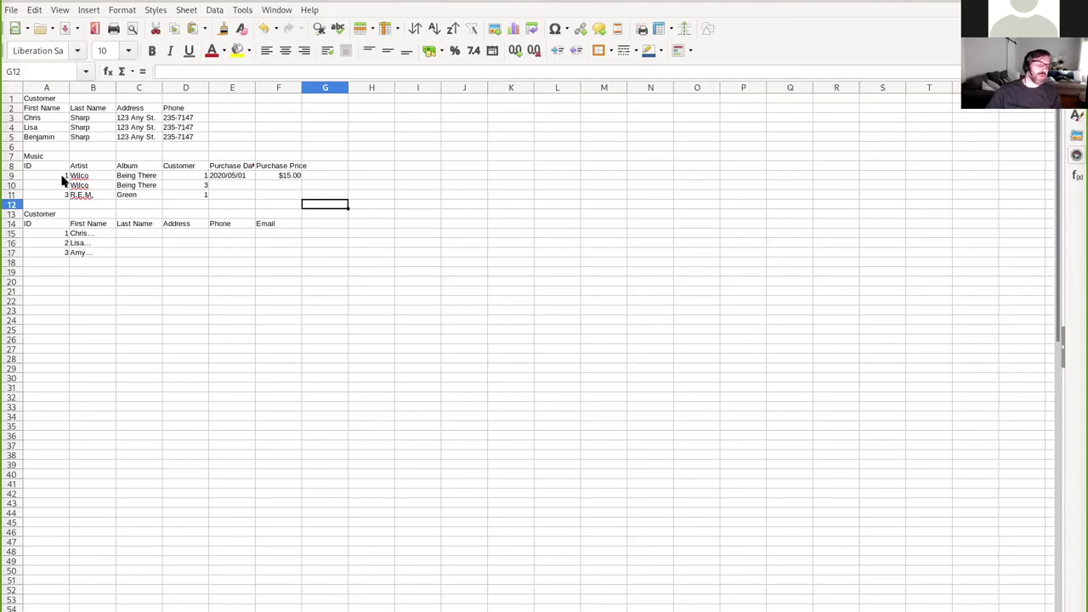
pyautogui.moveTo(61, 176); pyautogui.dragTo(61, 195)
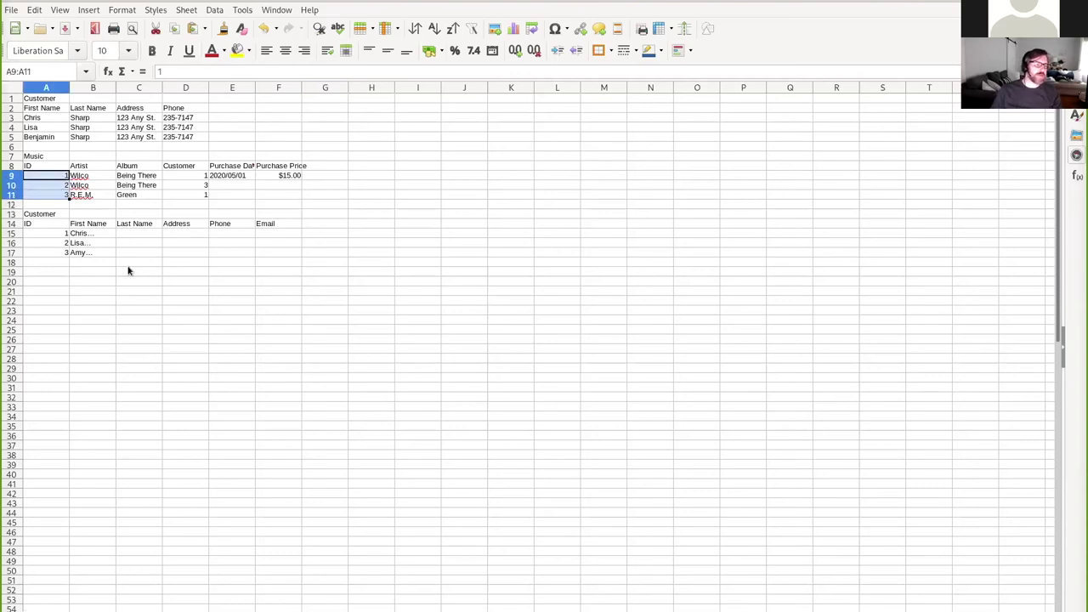
pyautogui.click(60, 176)
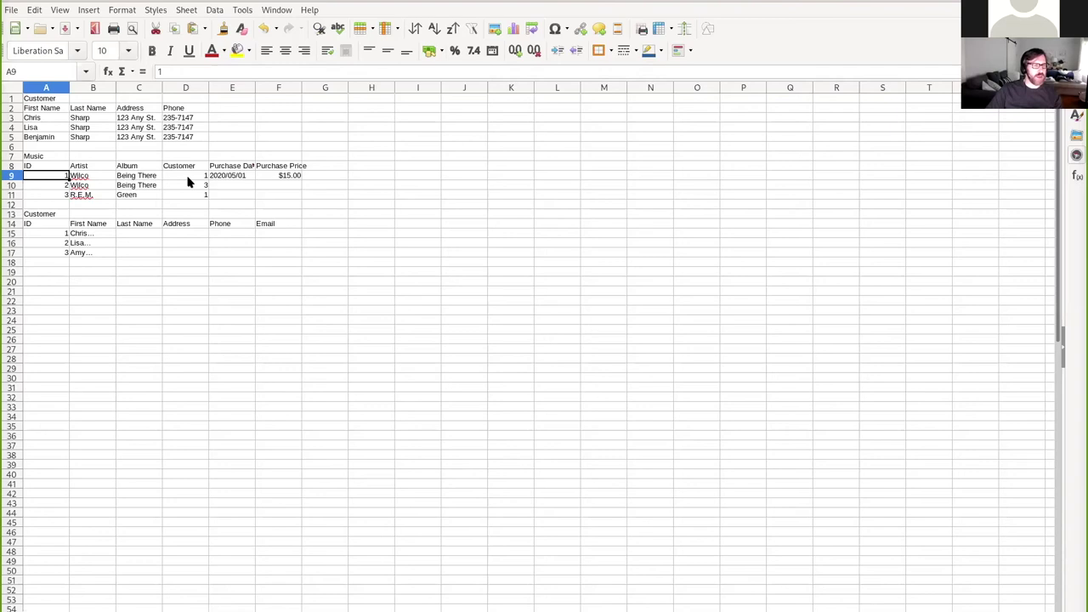
pyautogui.moveTo(186, 179); pyautogui.dragTo(189, 196)
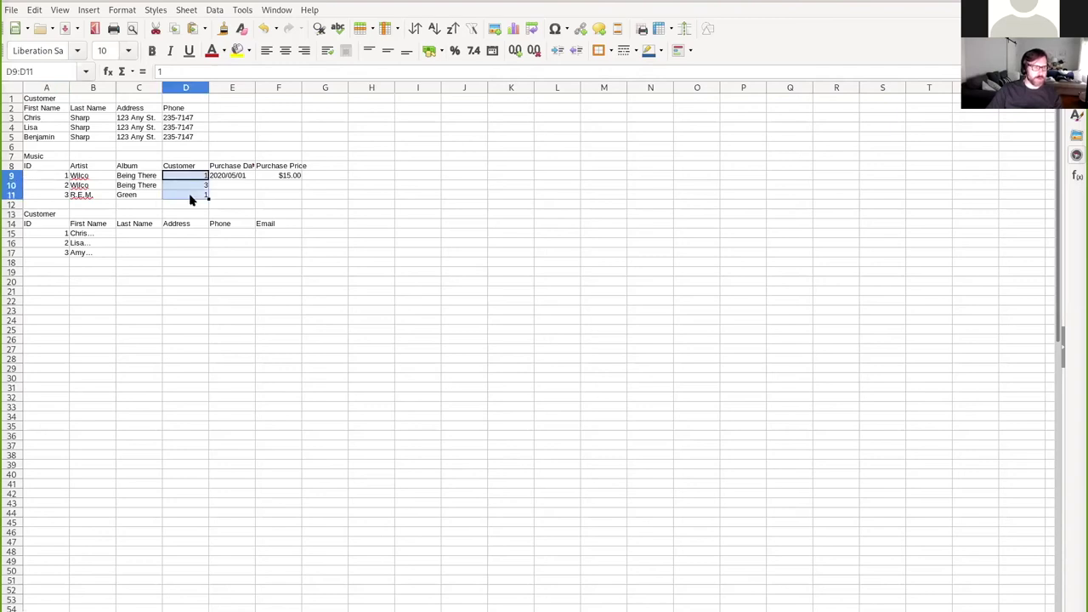
pyautogui.click(230, 176)
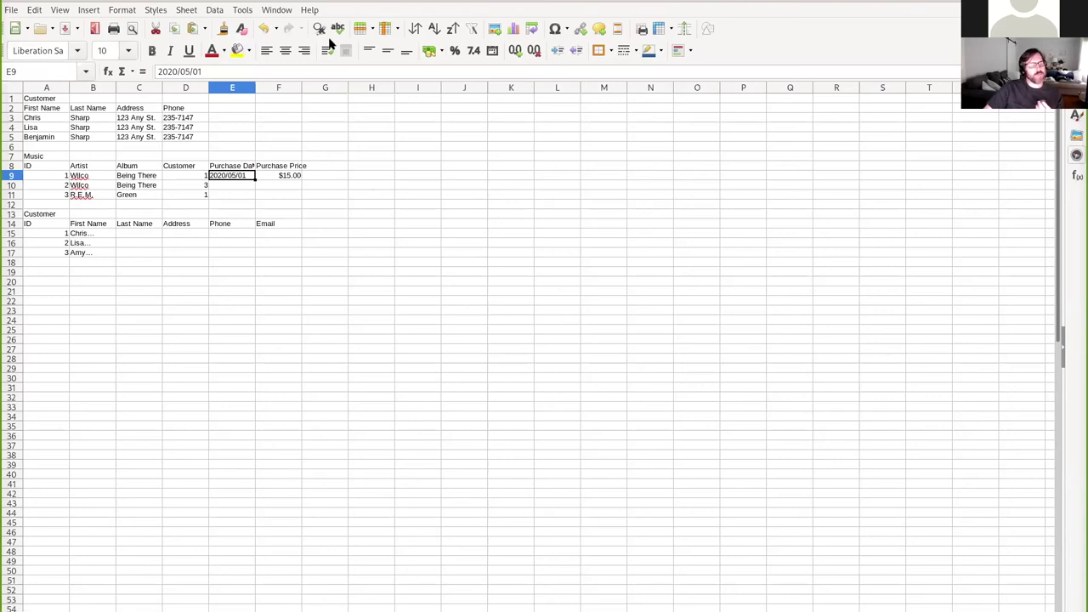
# - List the data types boolean, money, text and timestamp down column I starting at I11
pyautogui.click(406, 196)
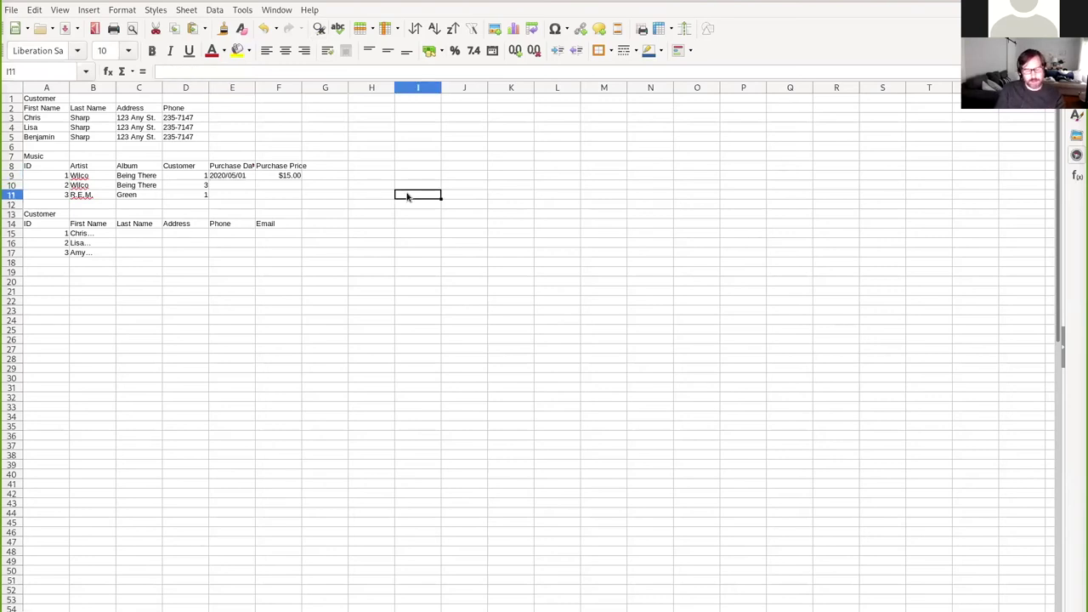
pyautogui.write('boolean')
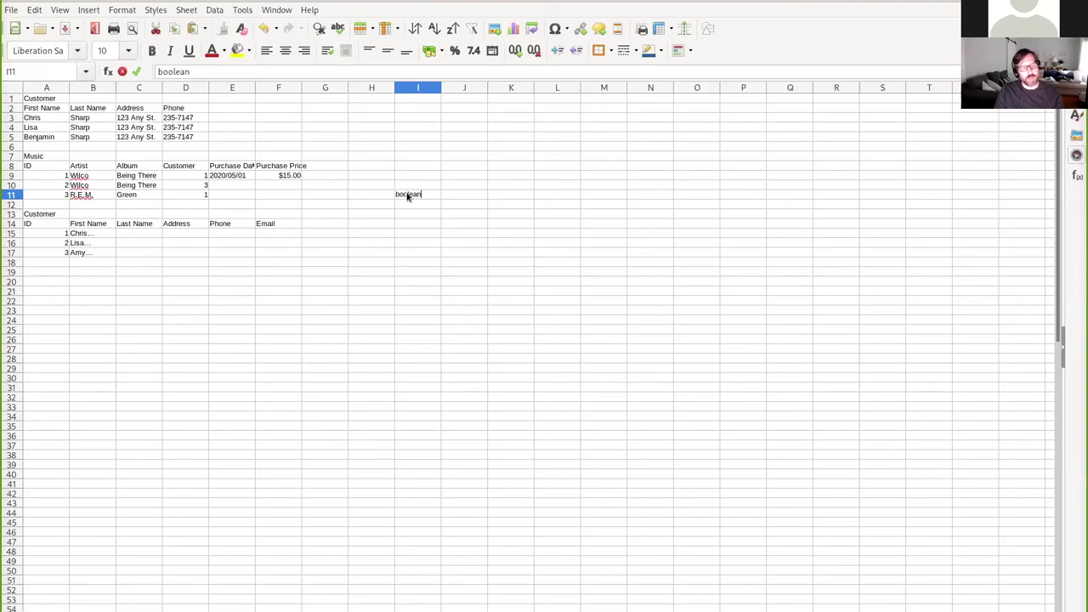
pyautogui.press('Return')
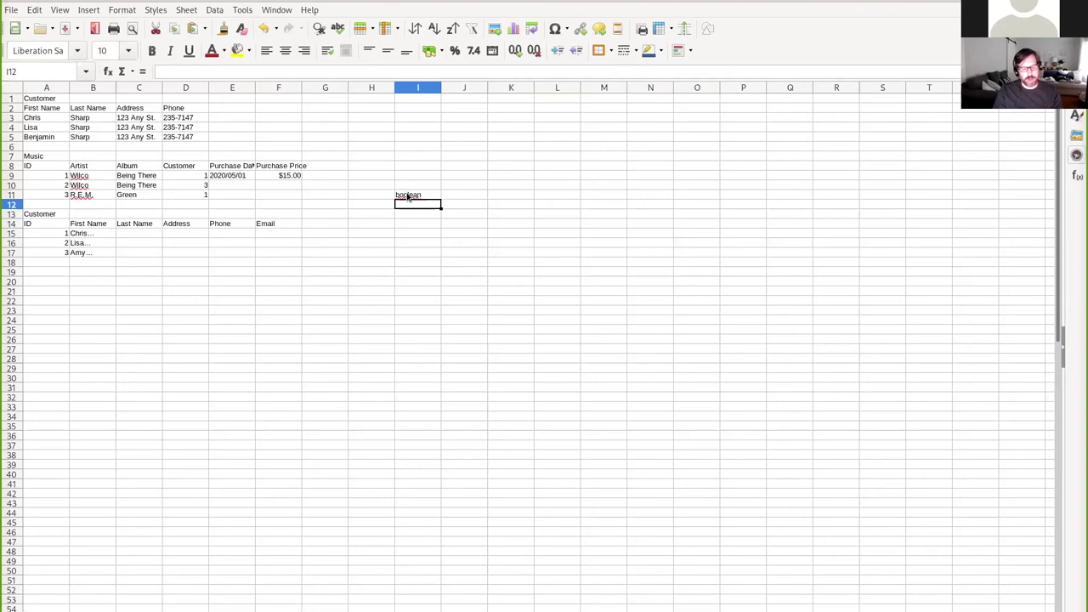
pyautogui.write('money')
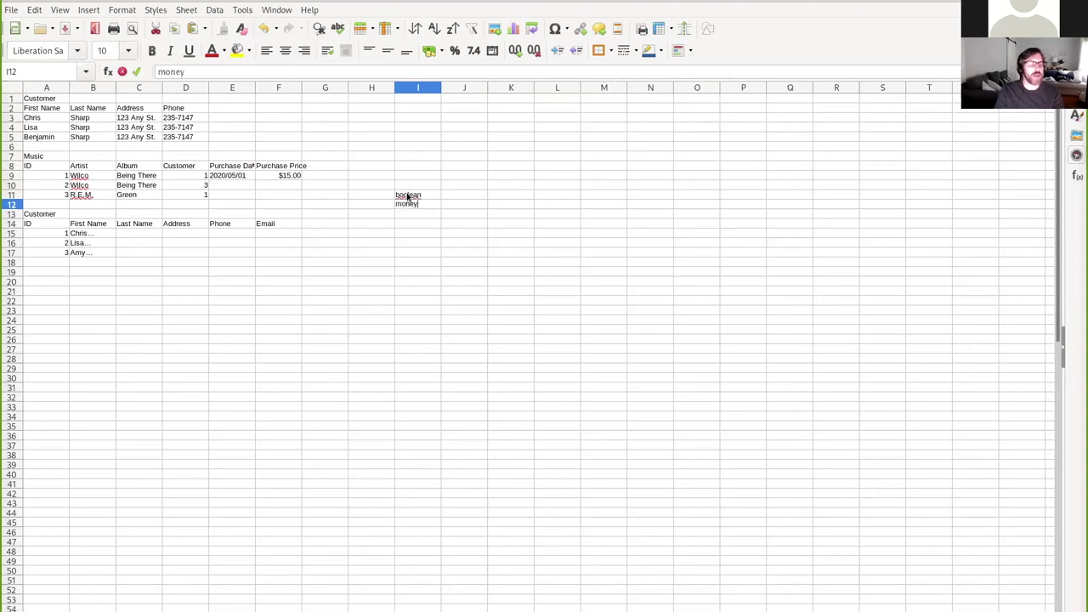
pyautogui.press('Return')
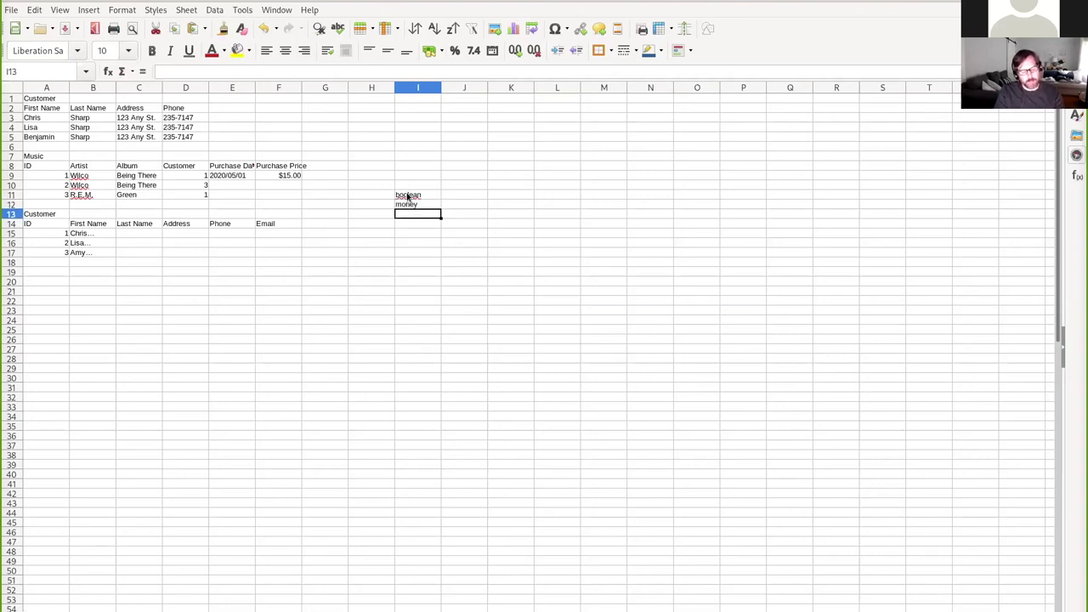
pyautogui.write('text')
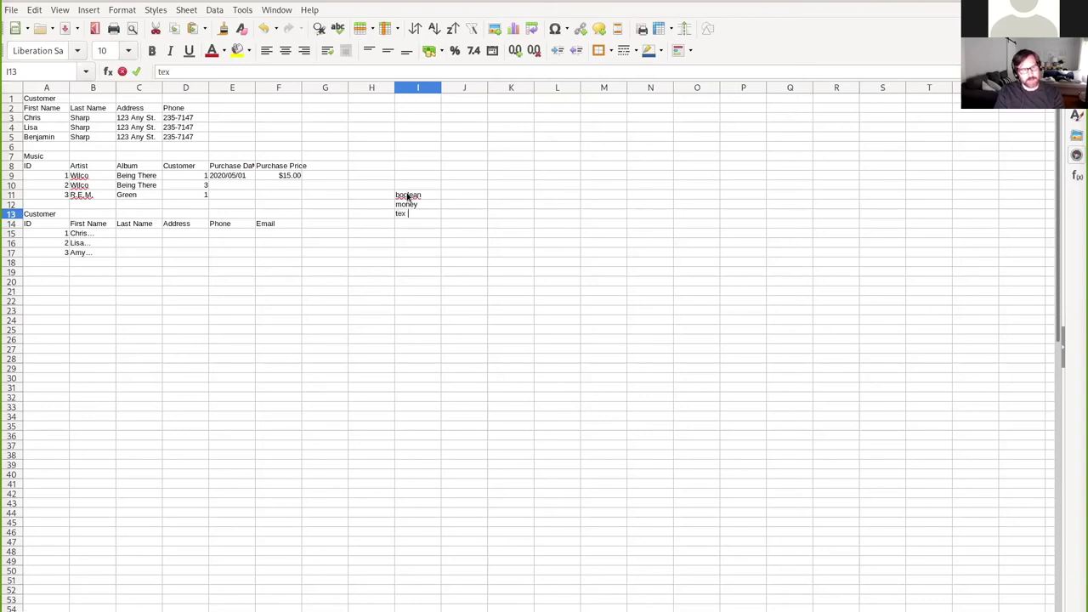
pyautogui.press('Return')
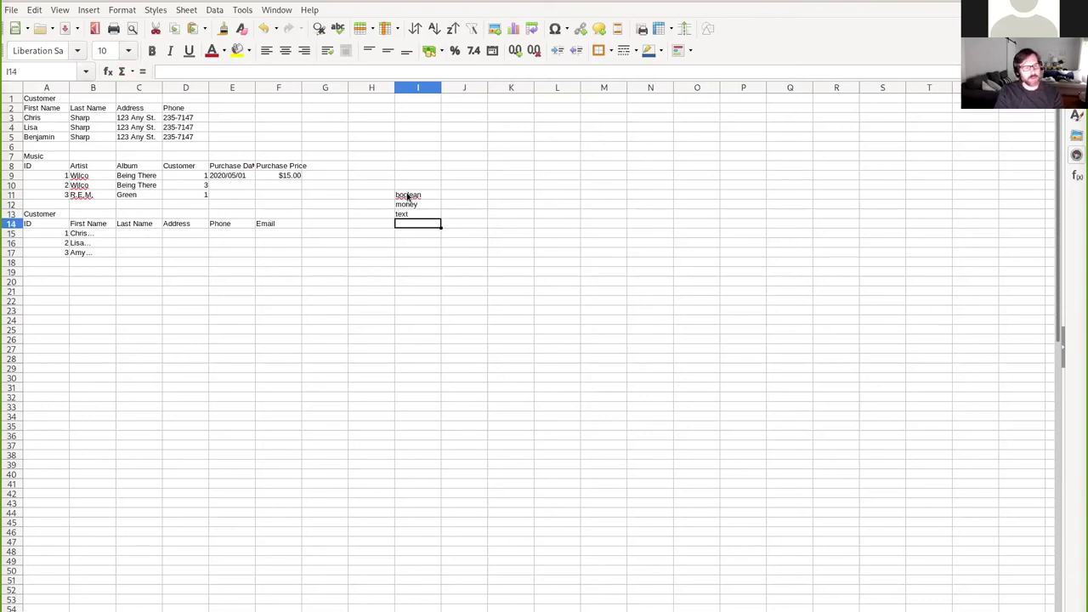
pyautogui.write('time')
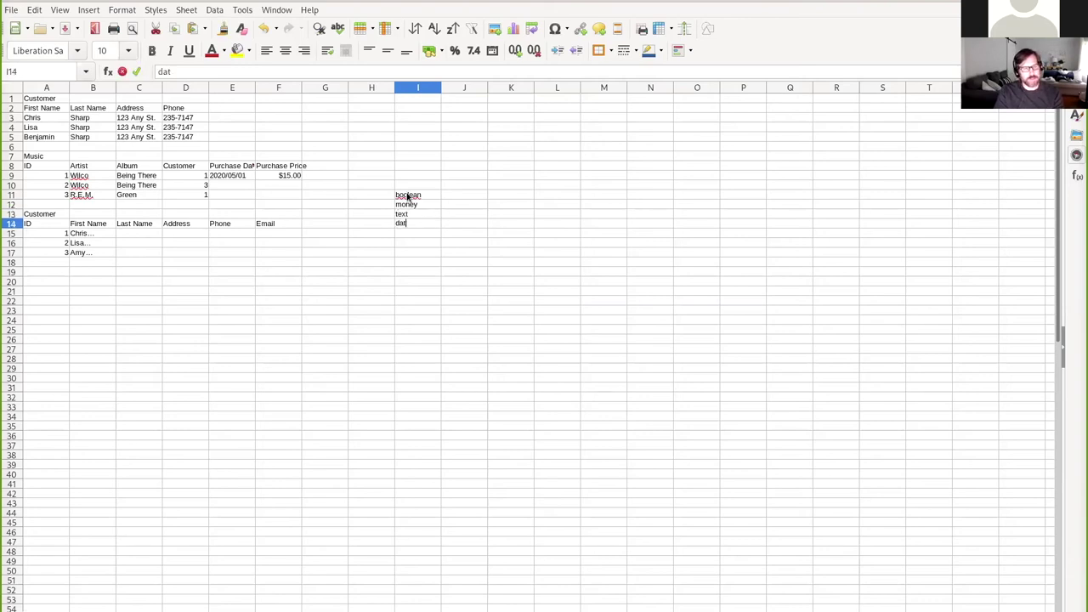
pyautogui.write('stamp')
pyautogui.press('Return')
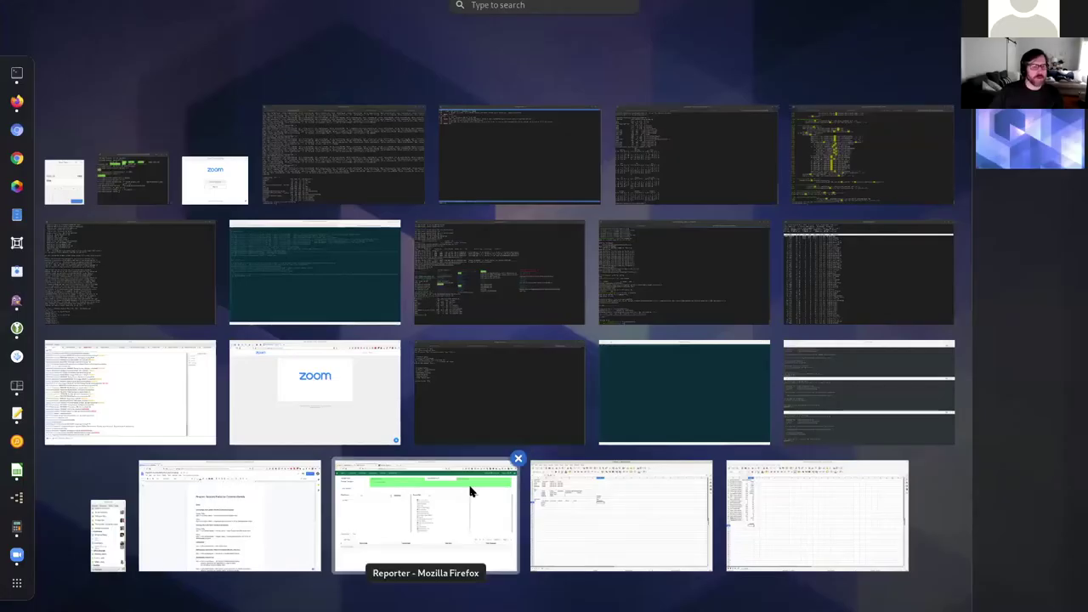
# - Return to the Reporter window and scroll Item's Source Path field list down and back up
pyautogui.click(468, 486)
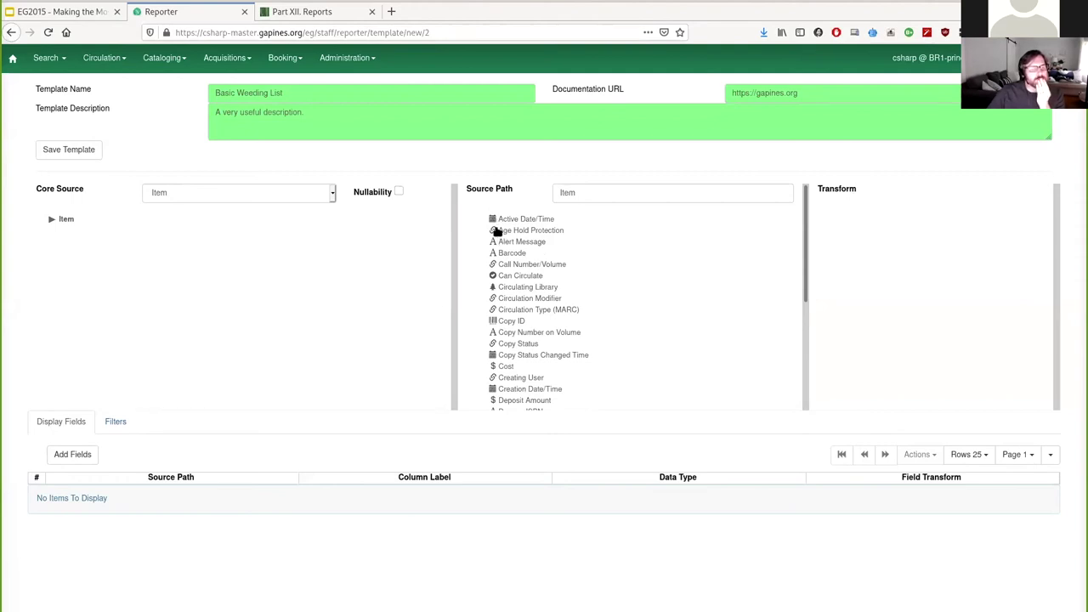
pyautogui.scroll(-2, 499, 315)
pyautogui.scroll(-3, 500, 314)
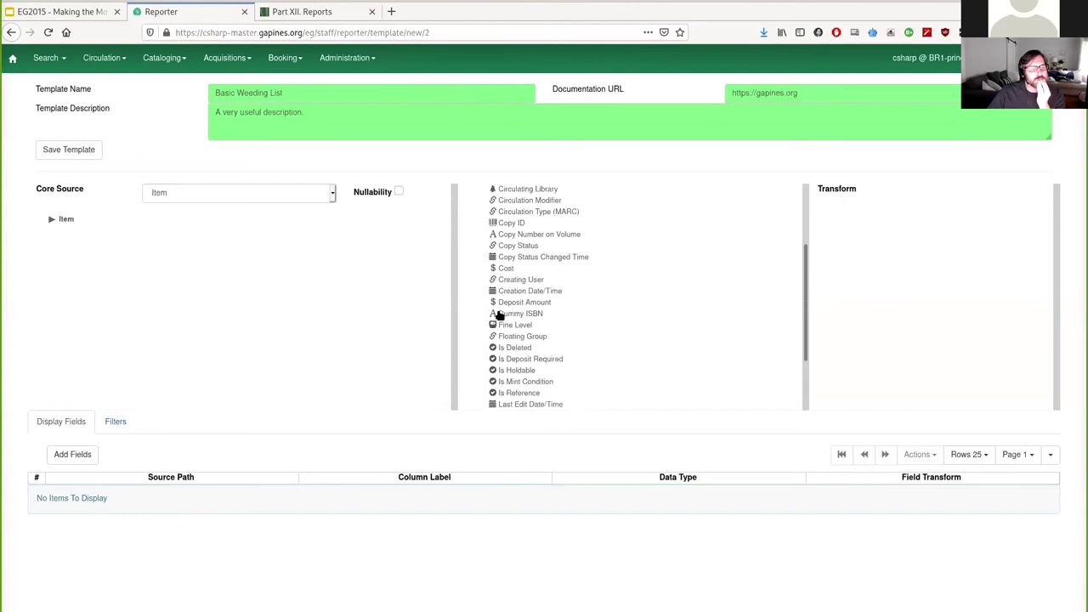
pyautogui.scroll(2, 499, 314)
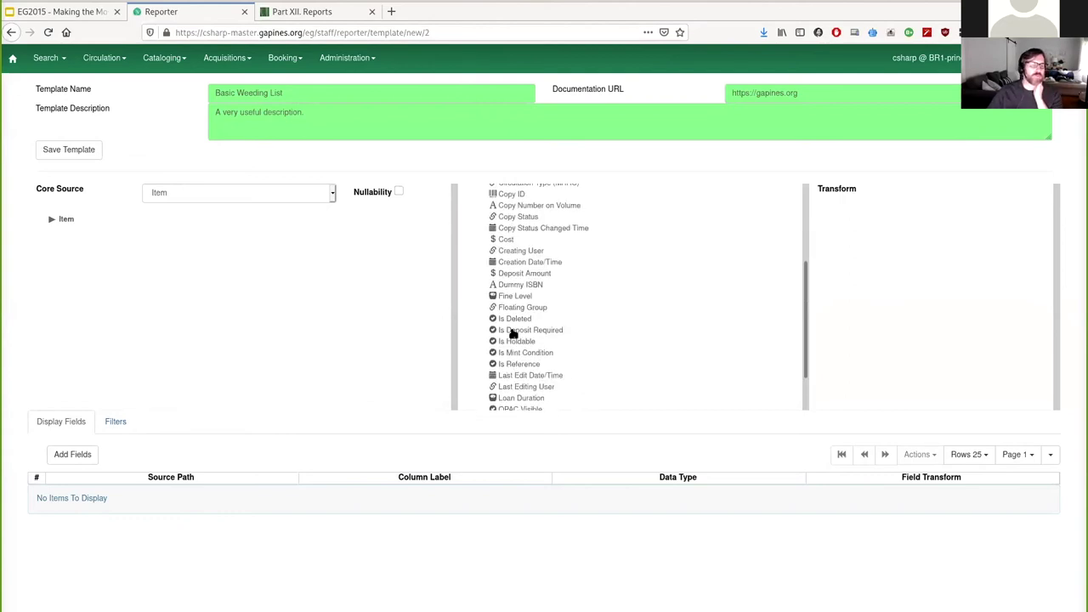
pyautogui.scroll(3, 523, 333)
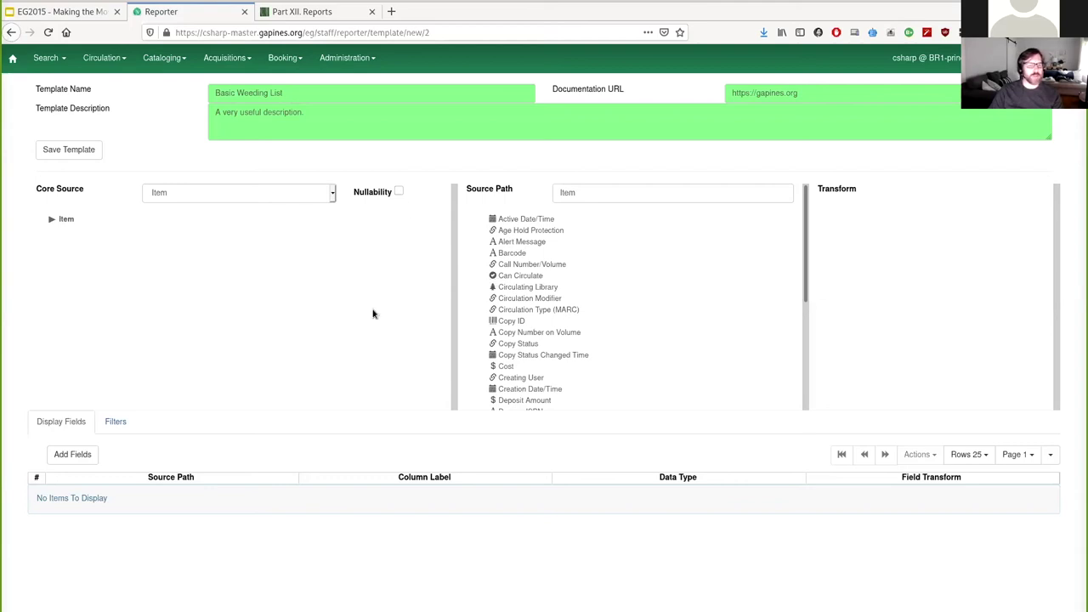
pyautogui.click(399, 193)
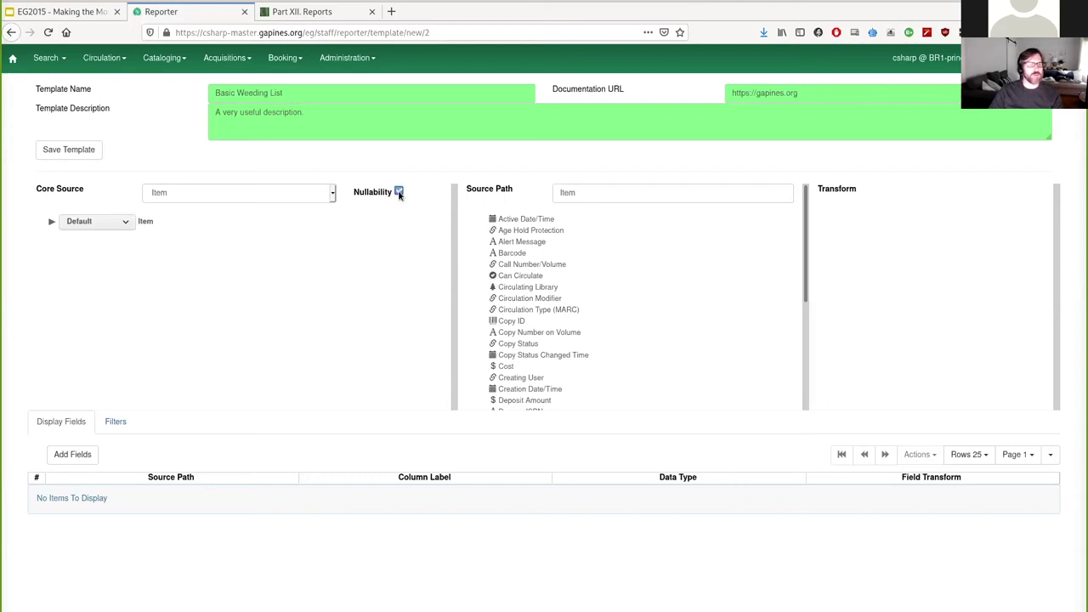
pyautogui.click(399, 193)
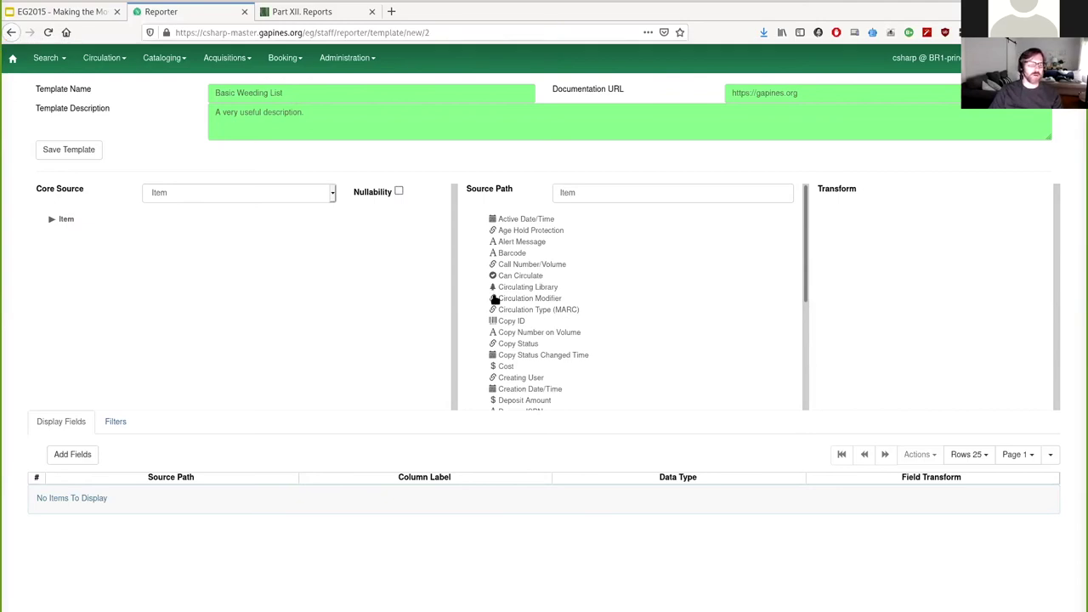
pyautogui.scroll(-1, 502, 298)
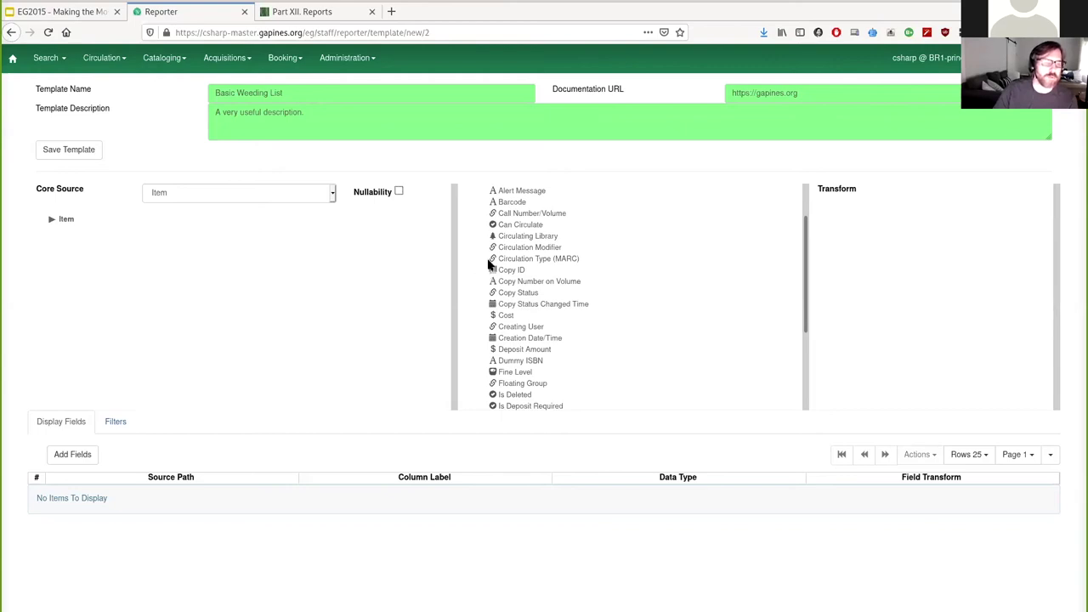
pyautogui.scroll(-2, 492, 279)
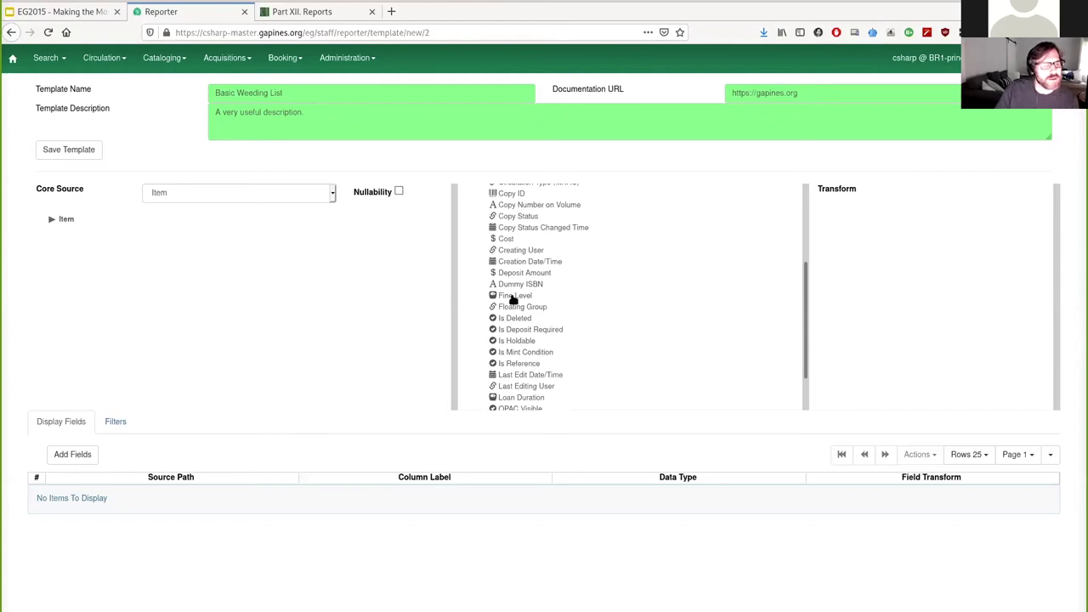
# - Preview transforms for Fine Level, Copy ID and Loan Duration, then deselect them all
pyautogui.click(513, 296)
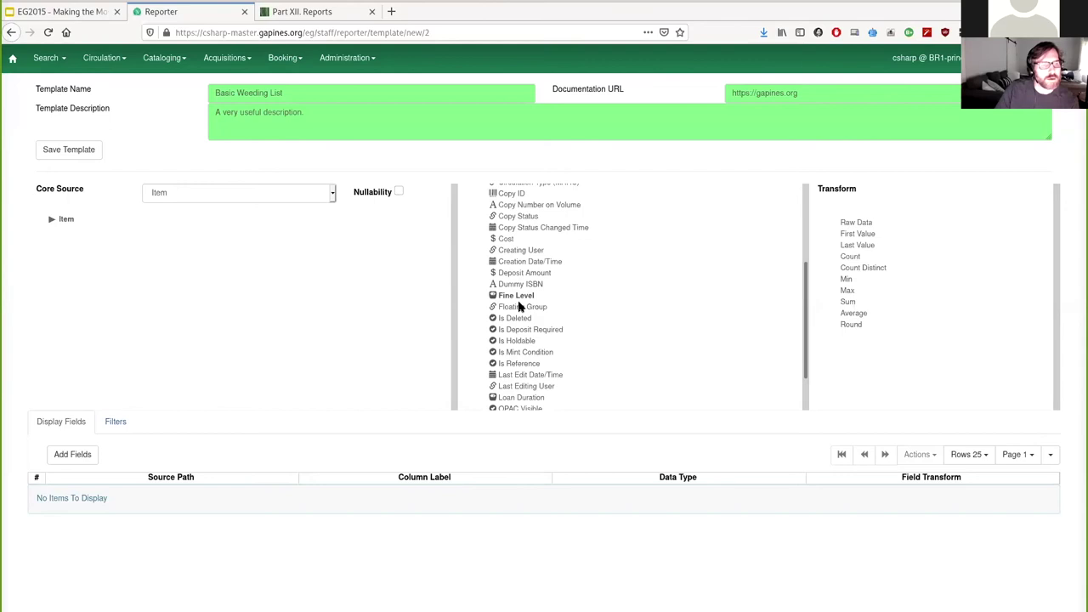
pyautogui.scroll(2, 520, 308)
pyautogui.scroll(1, 518, 308)
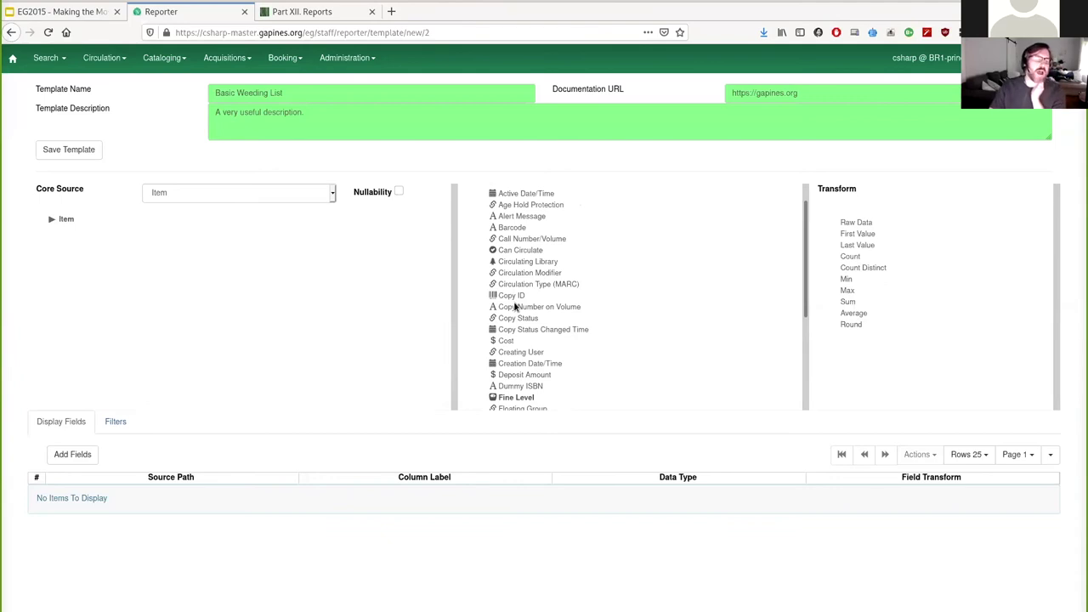
pyautogui.click(495, 298)
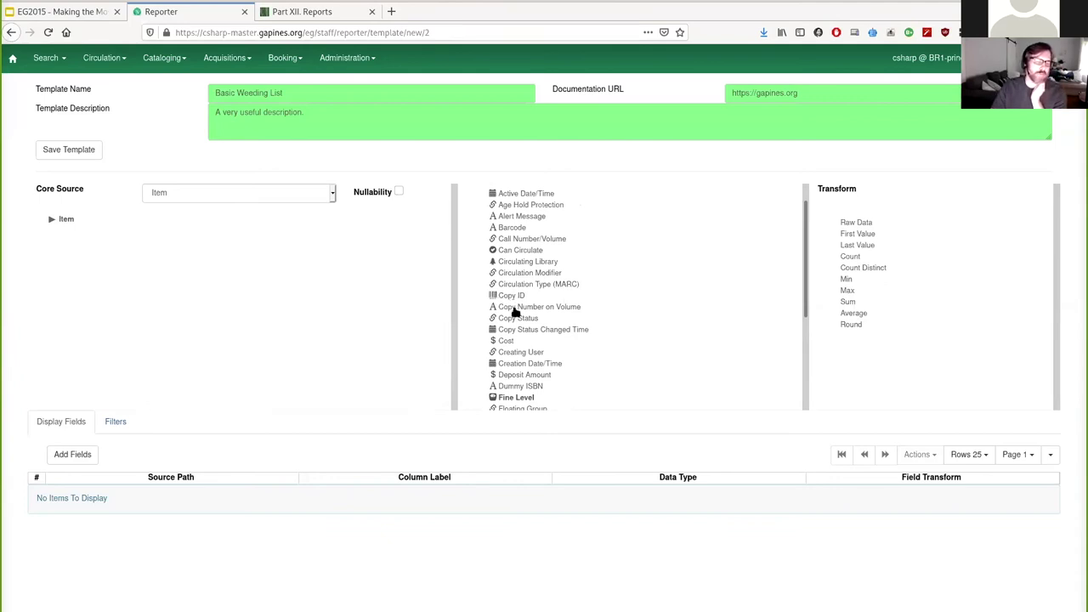
pyautogui.scroll(-2, 510, 306)
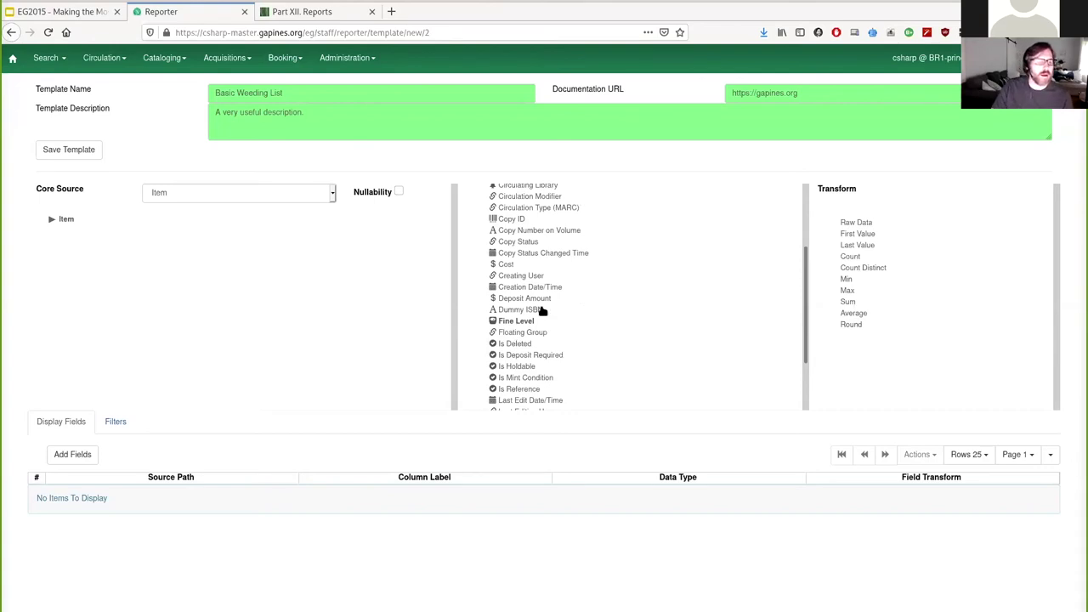
pyautogui.scroll(-2, 496, 323)
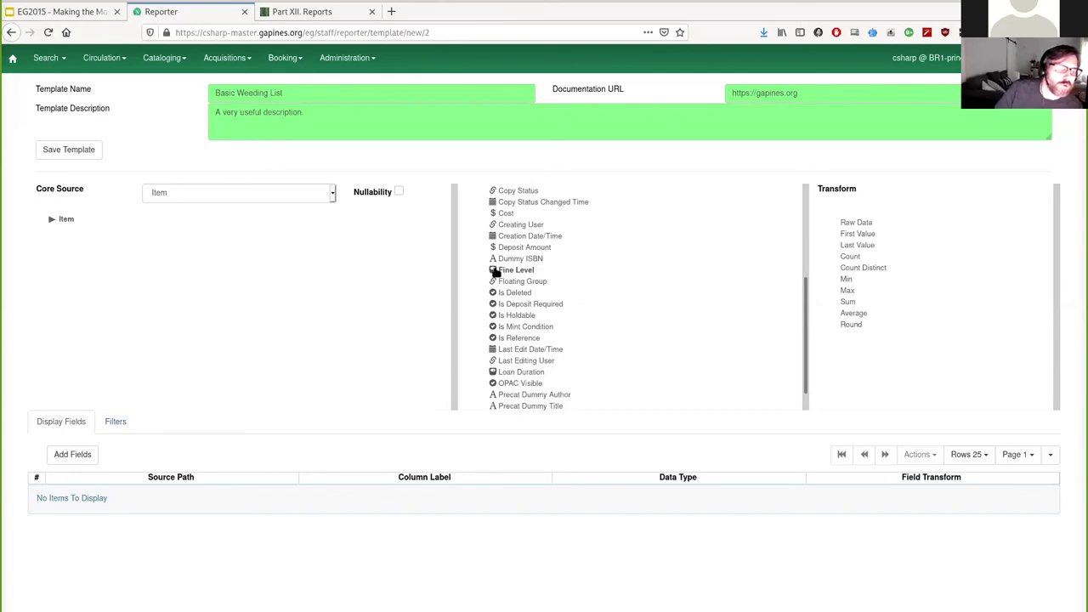
pyautogui.click(496, 376)
pyautogui.click(501, 374)
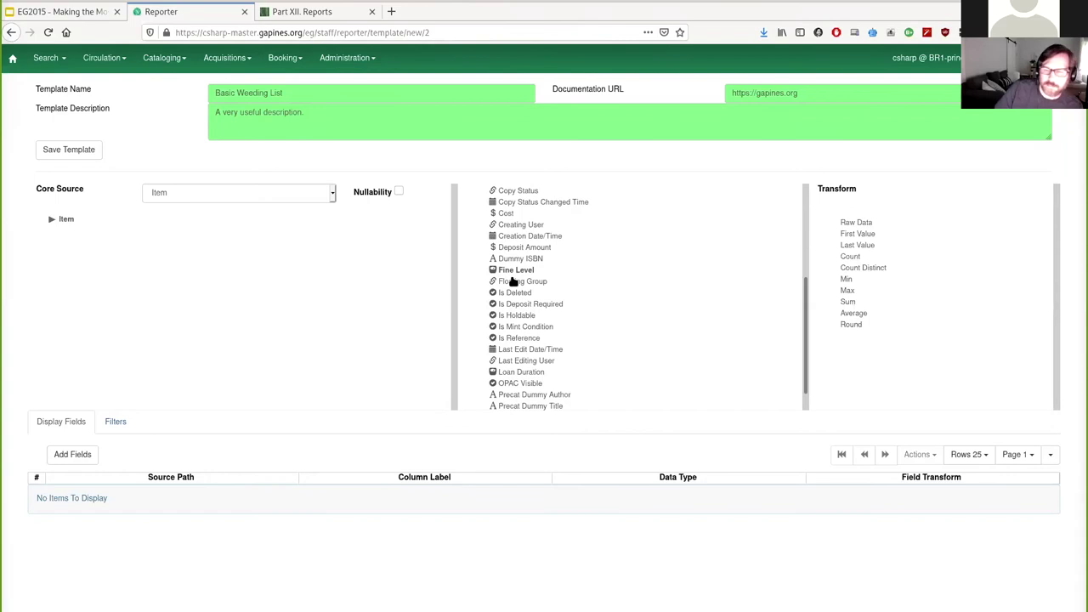
pyautogui.click(521, 272)
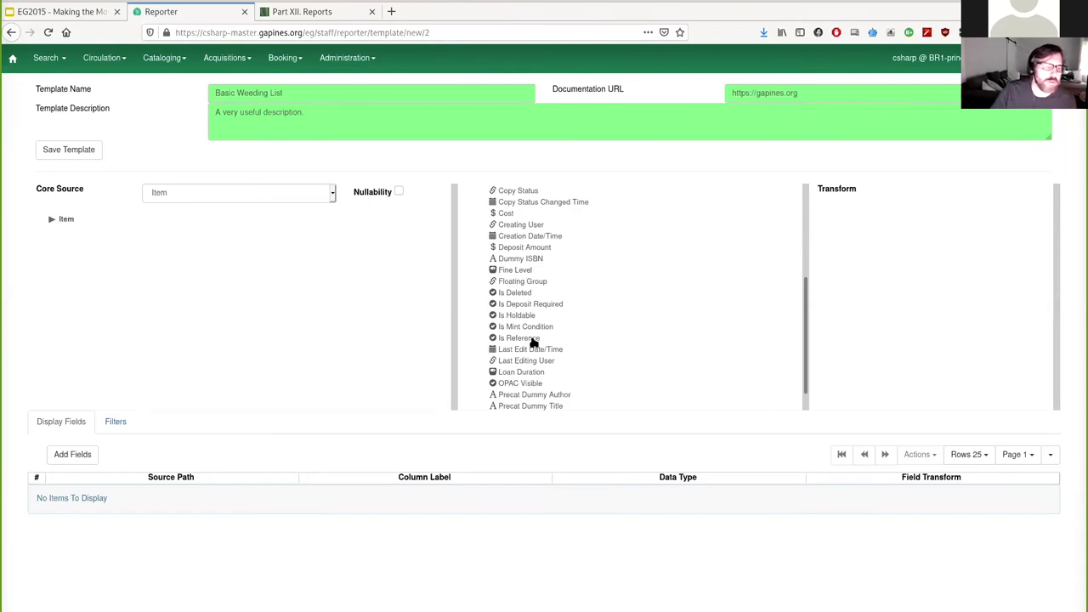
pyautogui.scroll(-1, 526, 345)
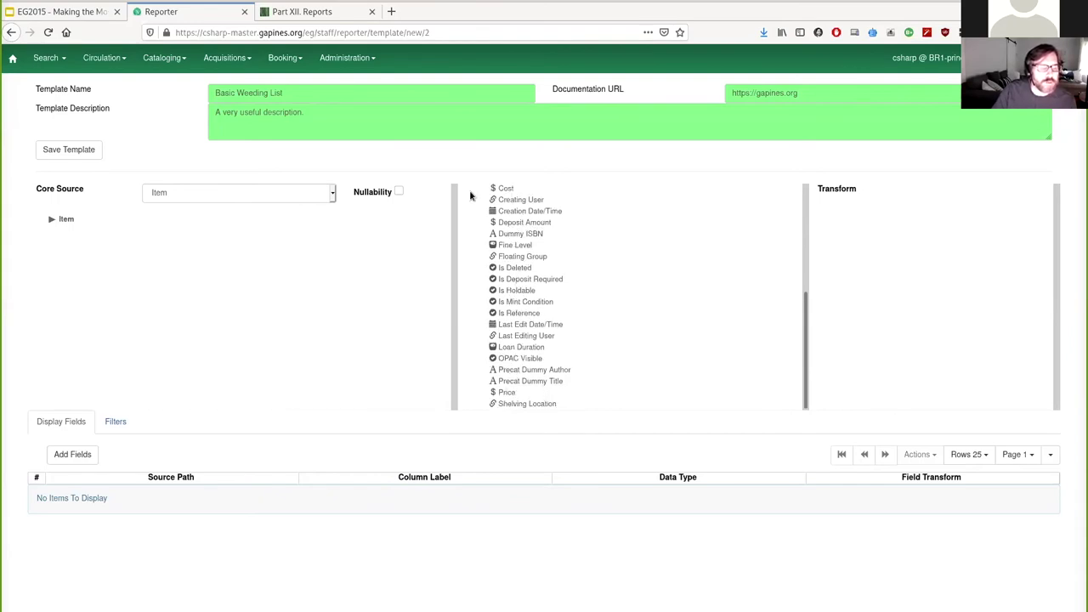
pyautogui.scroll(5, 502, 338)
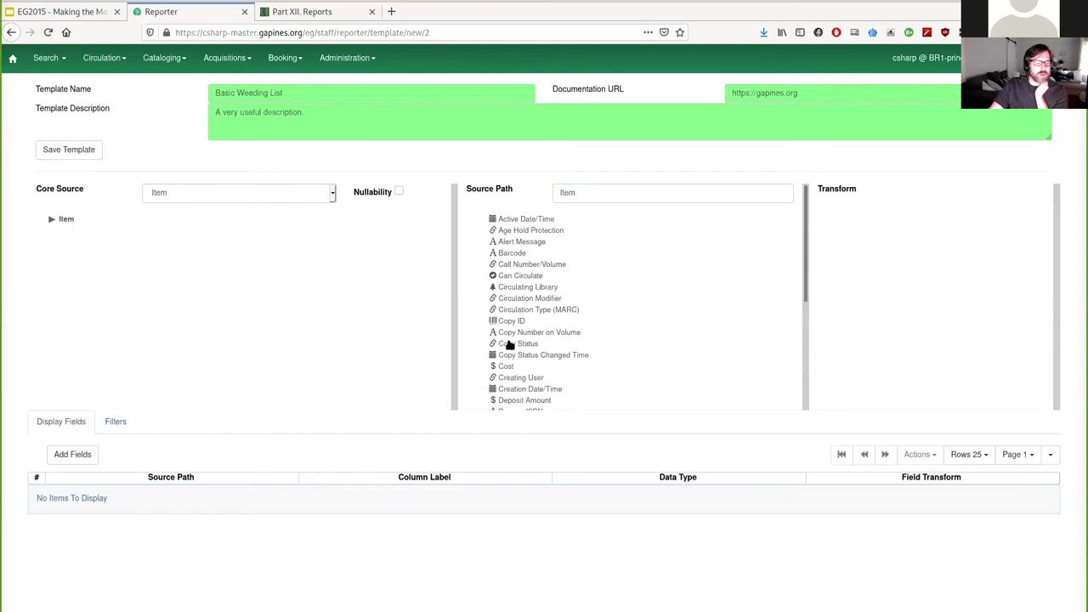
# - Switch to the Google Slides deck and open the Joining Database Tables slide
pyautogui.press('super')
pyautogui.press('super')
pyautogui.hotkey('ctrl', 'pageup')
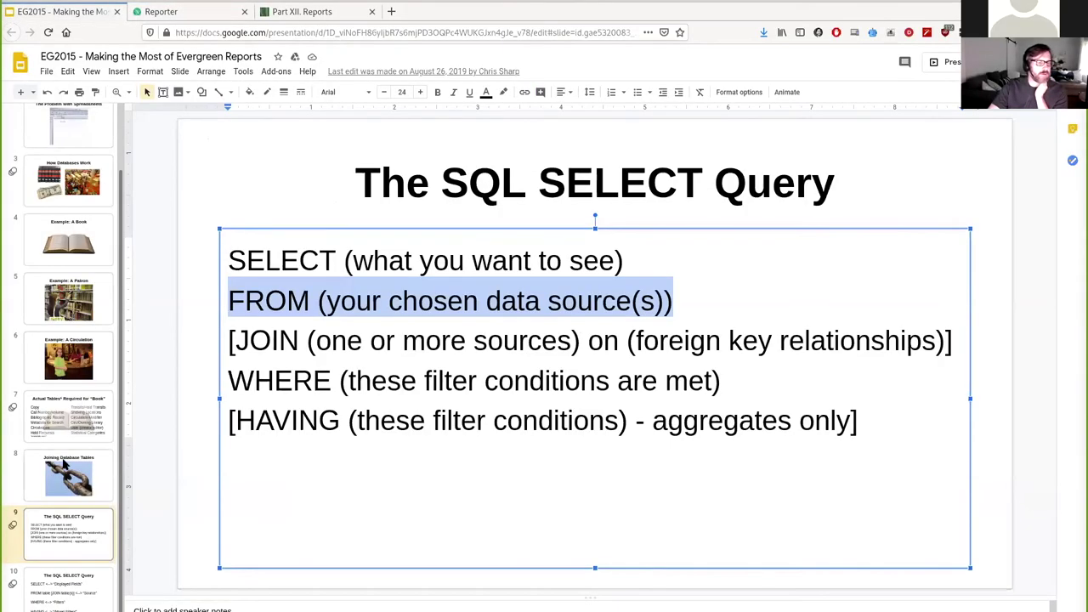
pyautogui.click(56, 459)
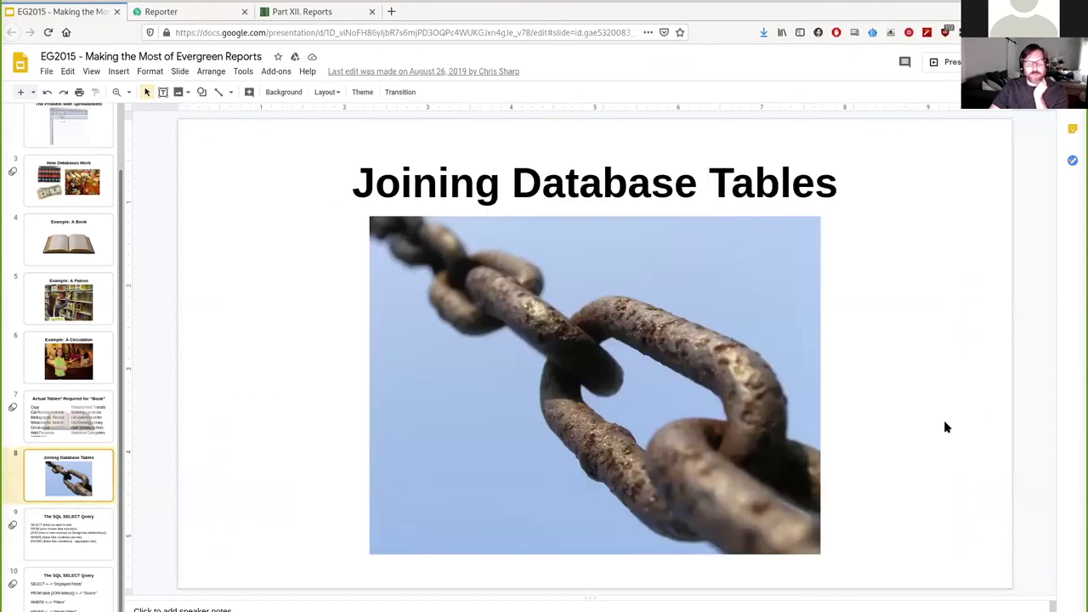
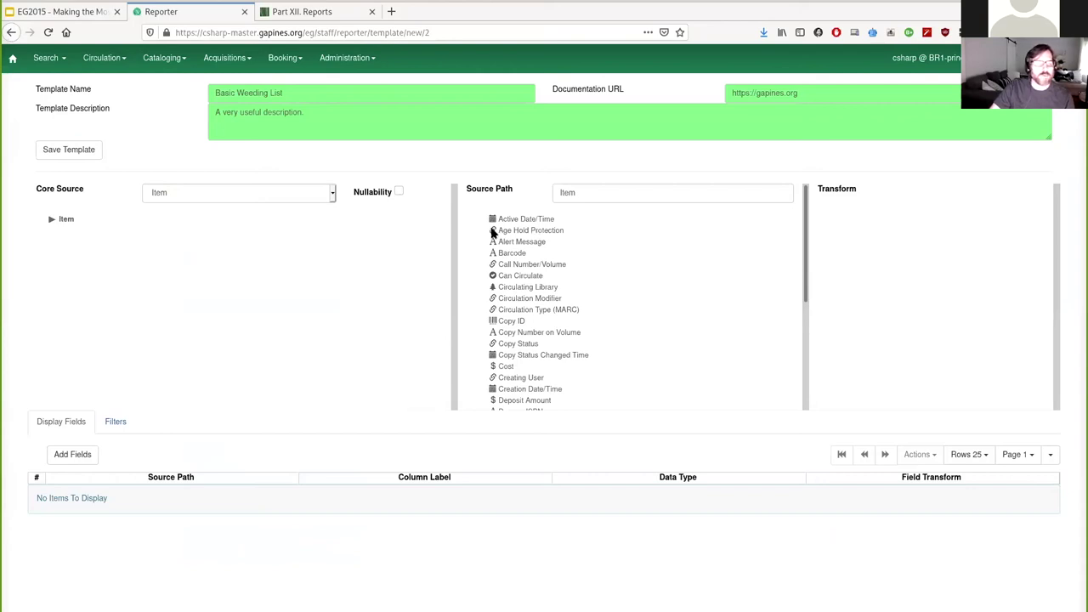
pyautogui.press('super')
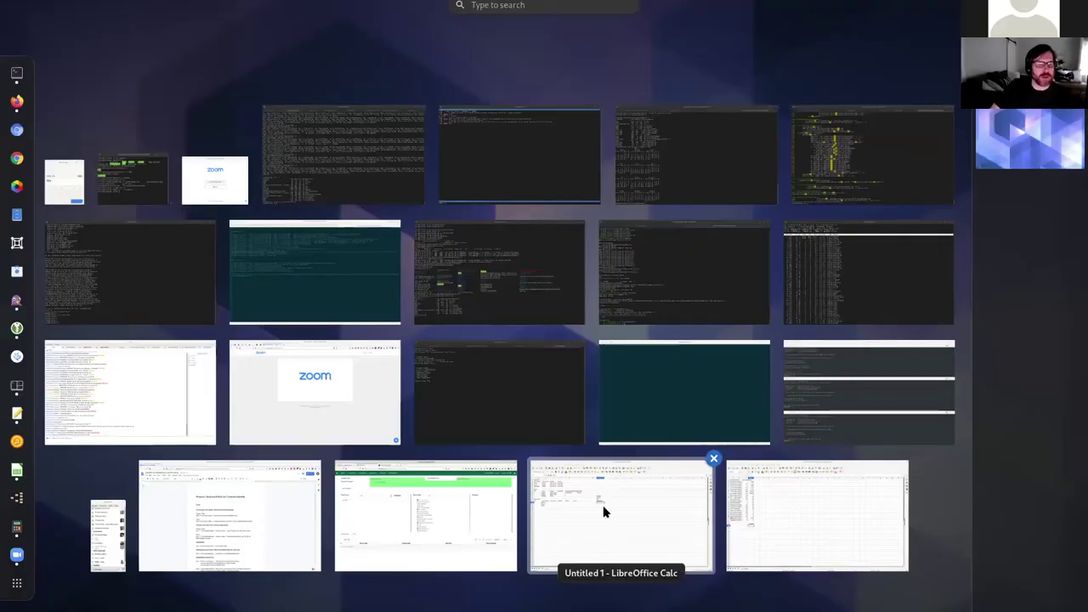
pyautogui.click(602, 507)
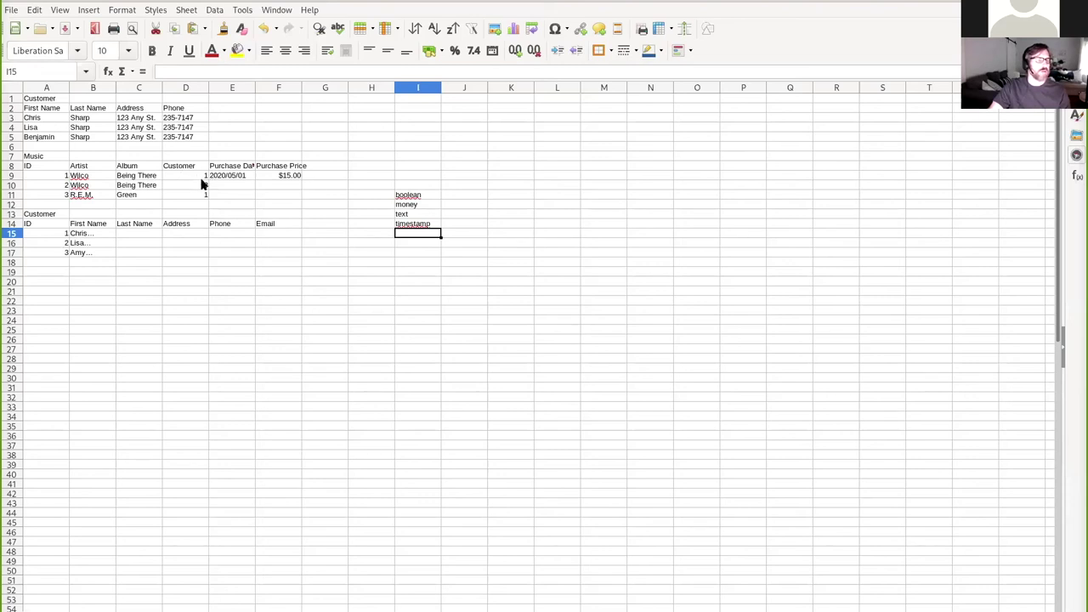
pyautogui.press('super')
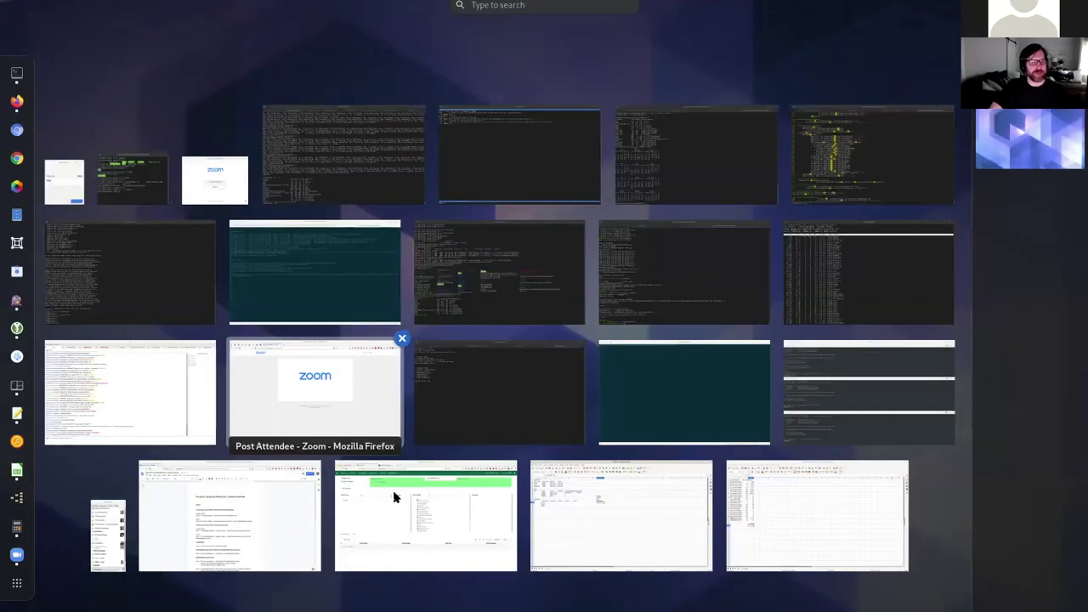
pyautogui.click(398, 500)
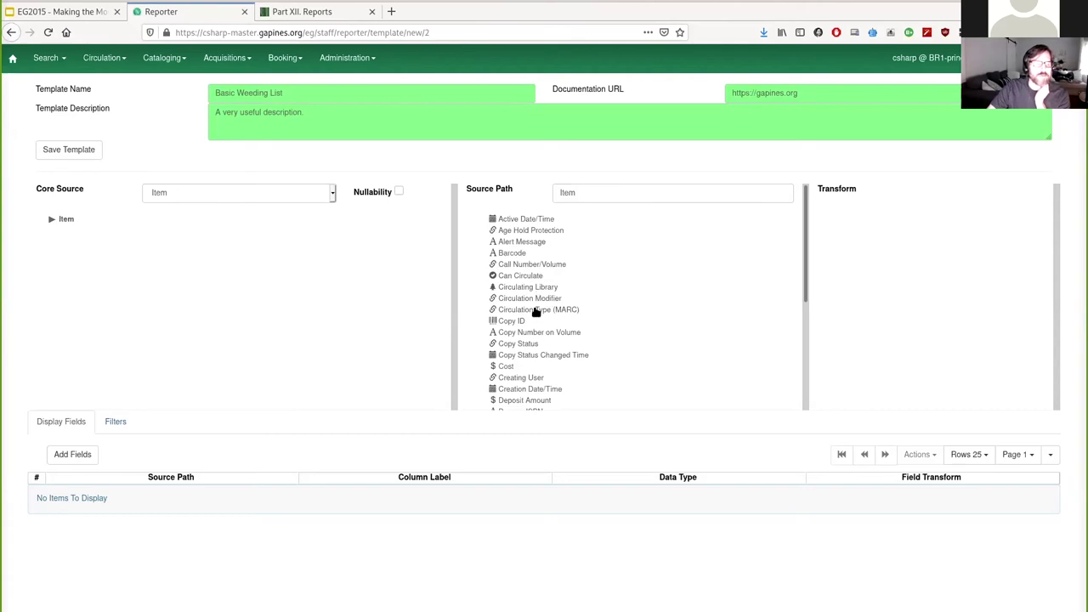
pyautogui.scroll(-3, 595, 301)
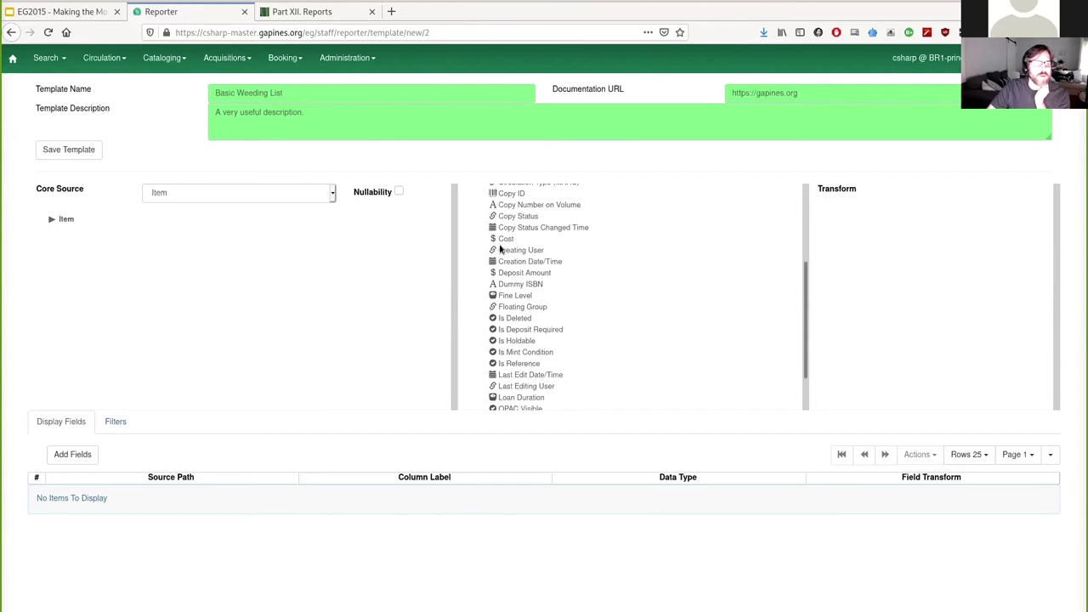
pyautogui.scroll(-1, 547, 321)
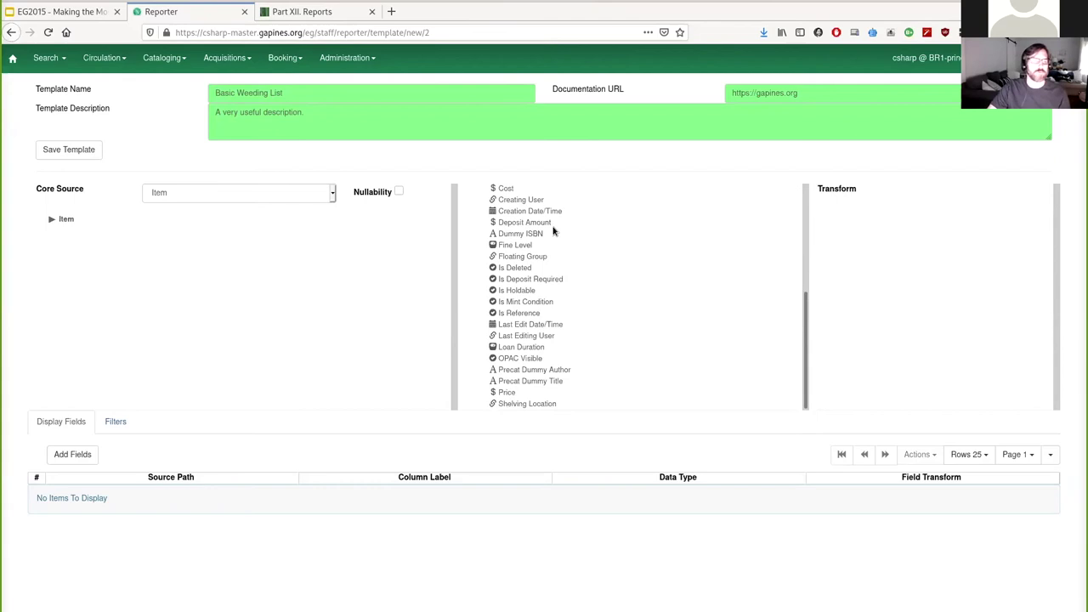
pyautogui.scroll(4, 532, 360)
pyautogui.scroll(1, 548, 357)
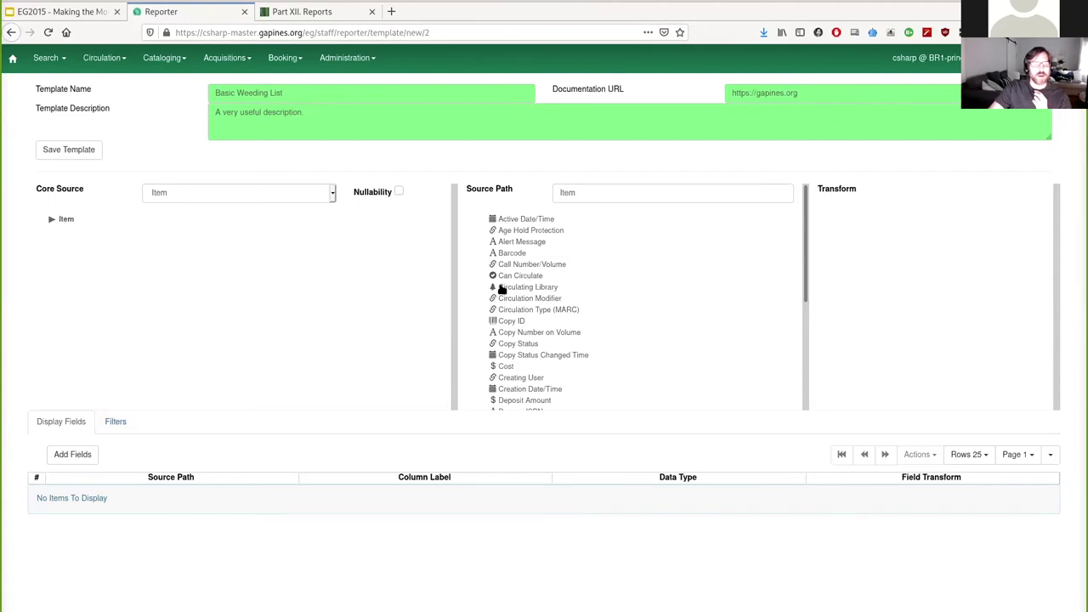
pyautogui.click(501, 290)
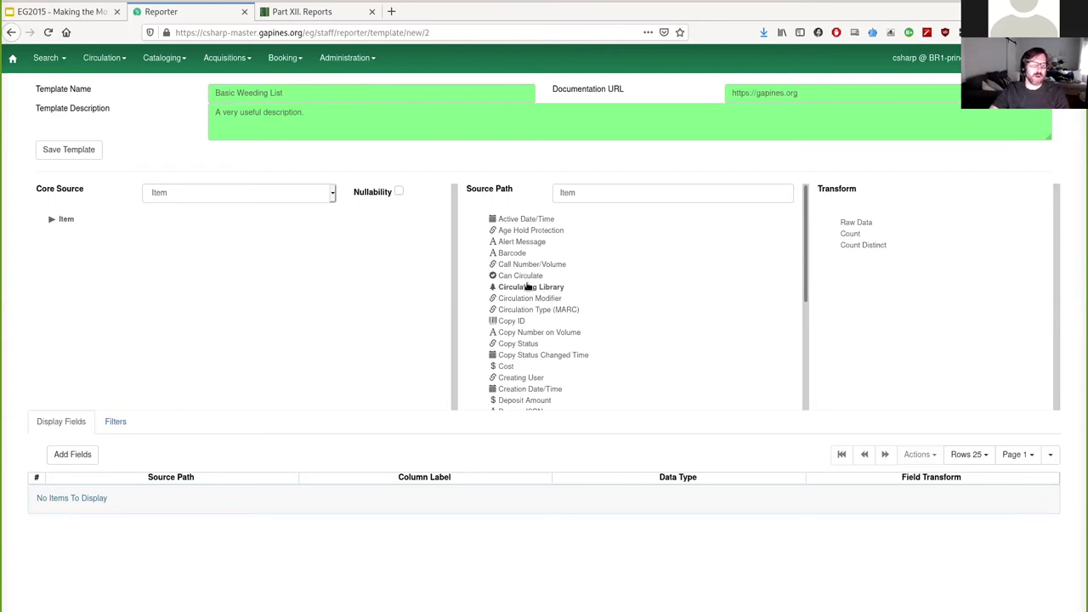
pyautogui.click(526, 287)
pyautogui.scroll(-2, 554, 281)
pyautogui.scroll(-2, 550, 272)
pyautogui.scroll(-2, 550, 273)
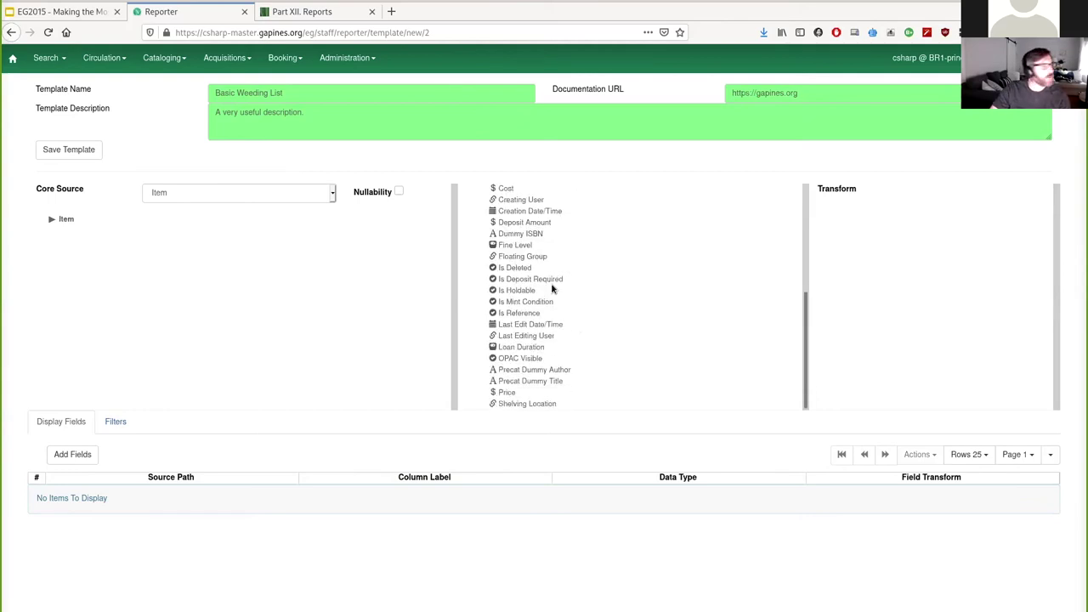
pyautogui.scroll(5, 562, 326)
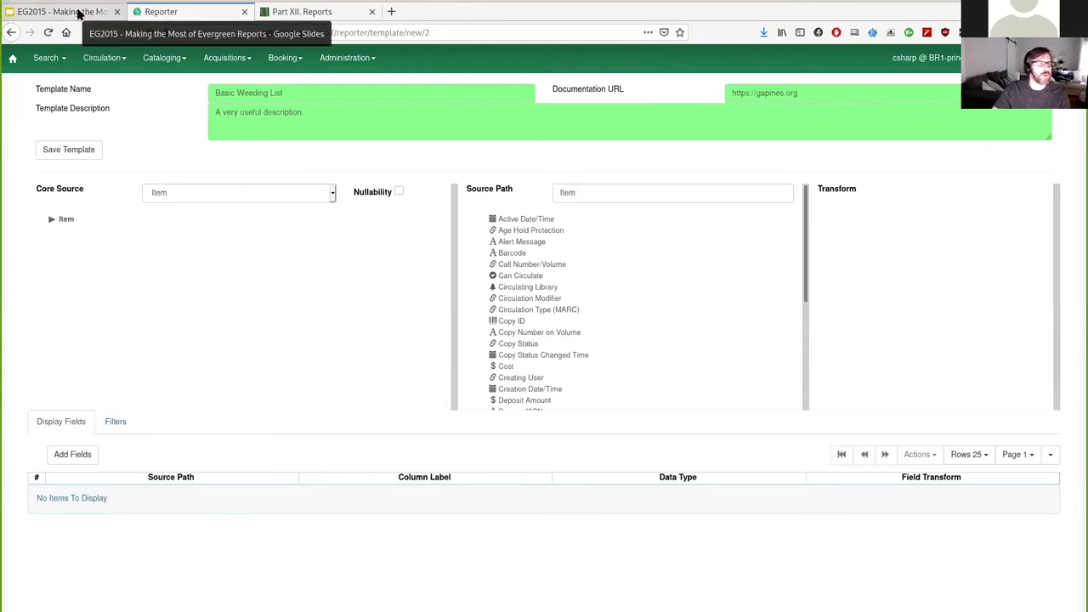
pyautogui.click(78, 14)
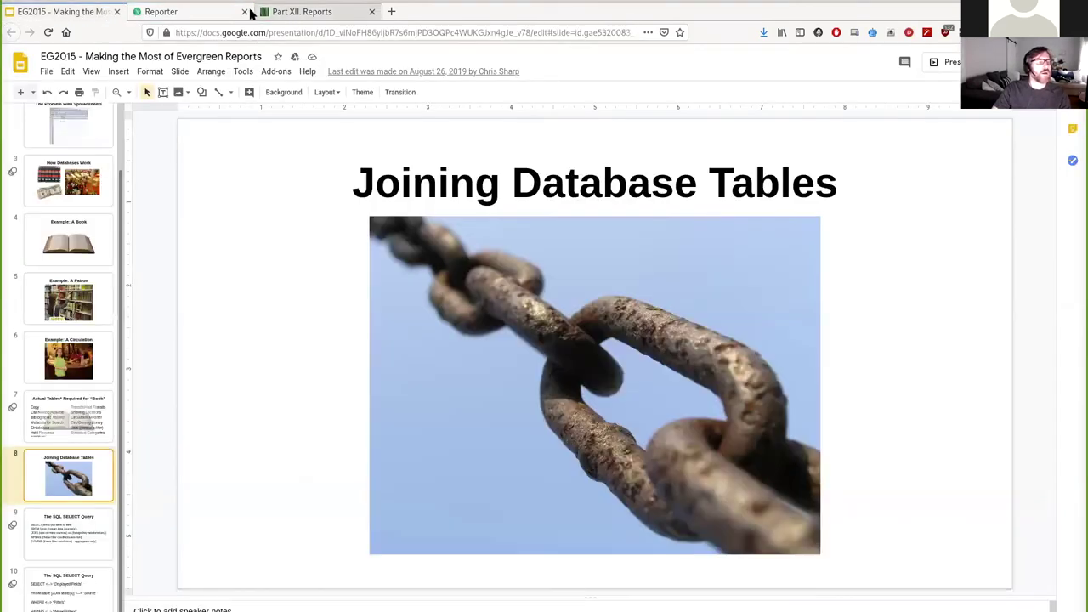
pyautogui.click(250, 11)
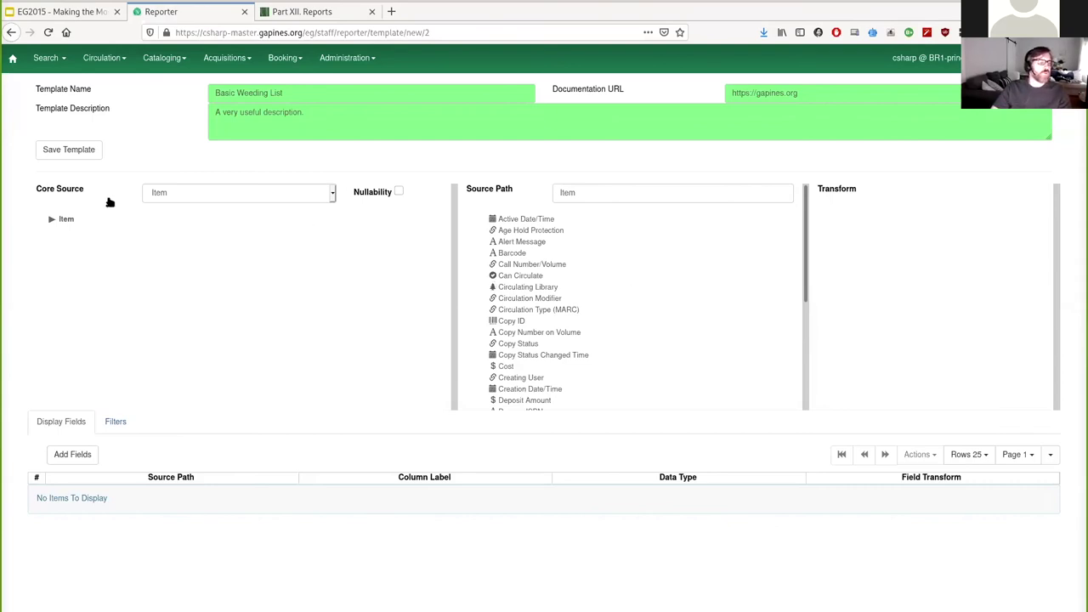
# - Expand Item and list Age Hold Protection's fields: Allowed Proximity, Item Age, Rule ID, Rule Name
pyautogui.click(51, 220)
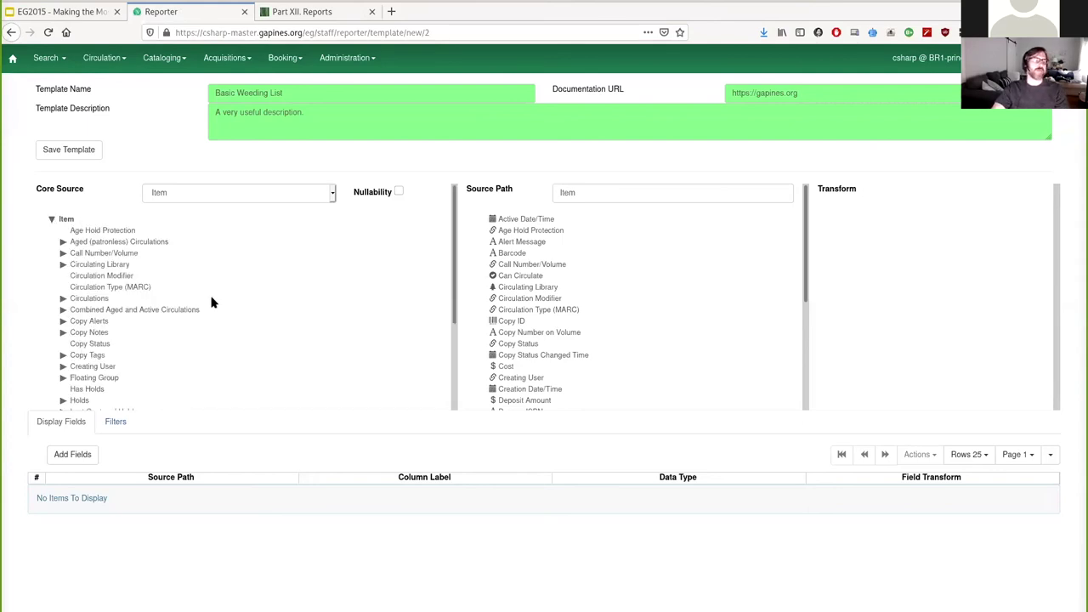
pyautogui.scroll(-3, 161, 263)
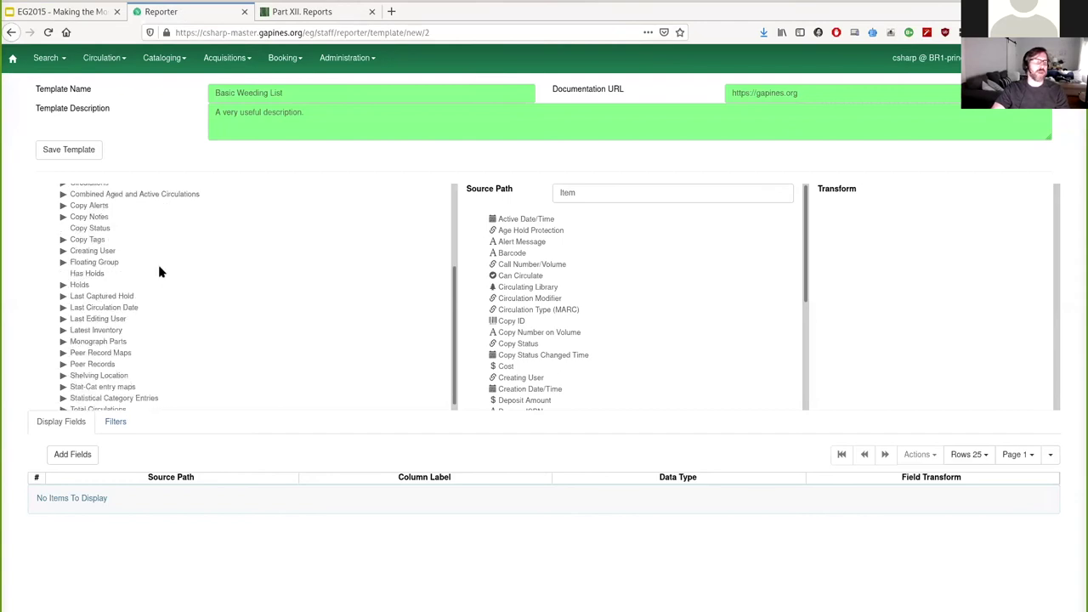
pyautogui.scroll(3, 161, 276)
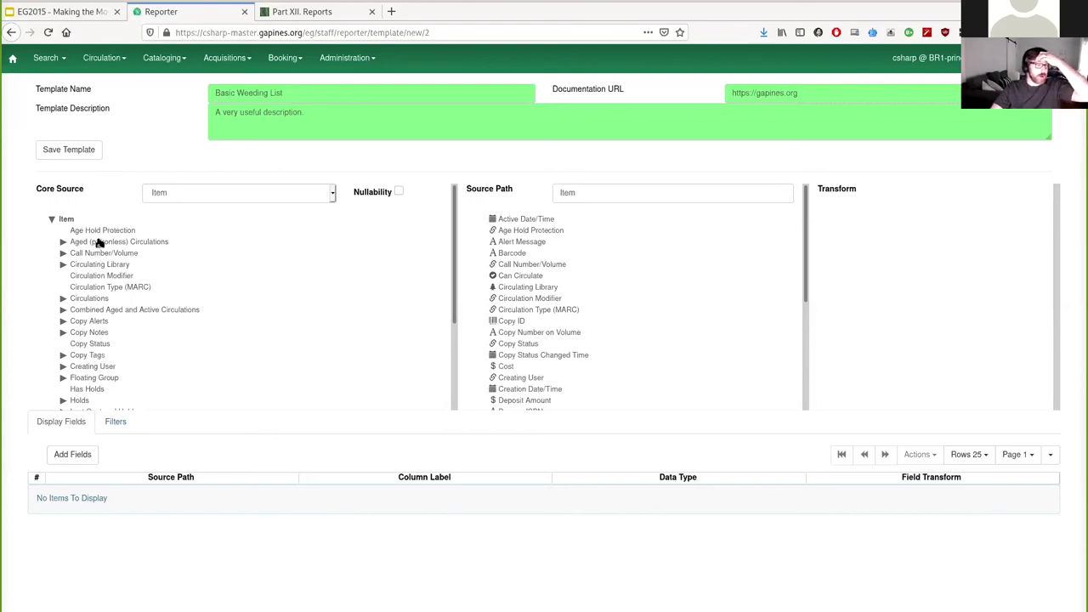
pyautogui.click(514, 231)
pyautogui.click(544, 231)
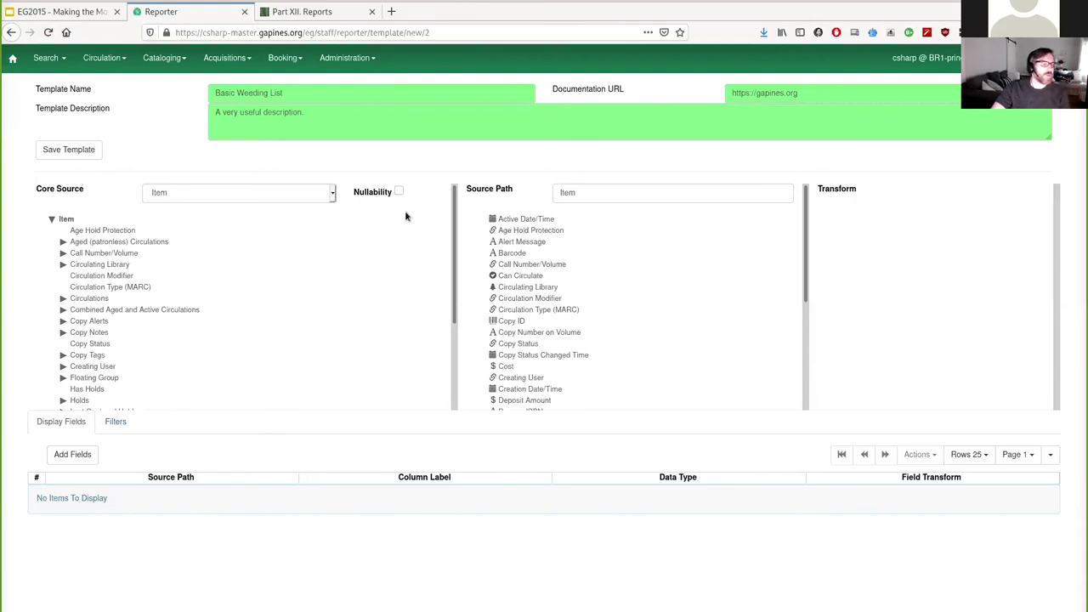
pyautogui.click(109, 232)
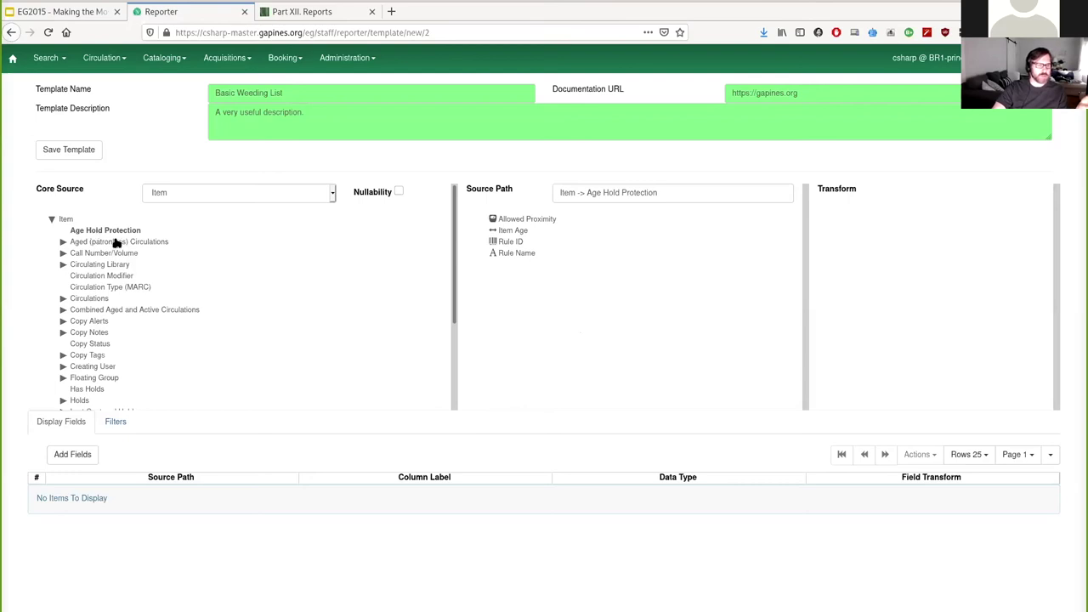
# - Browse the Aged Circulations, Call Number/Volume and Item fields, ending on Circulating Library's fields
pyautogui.click(116, 243)
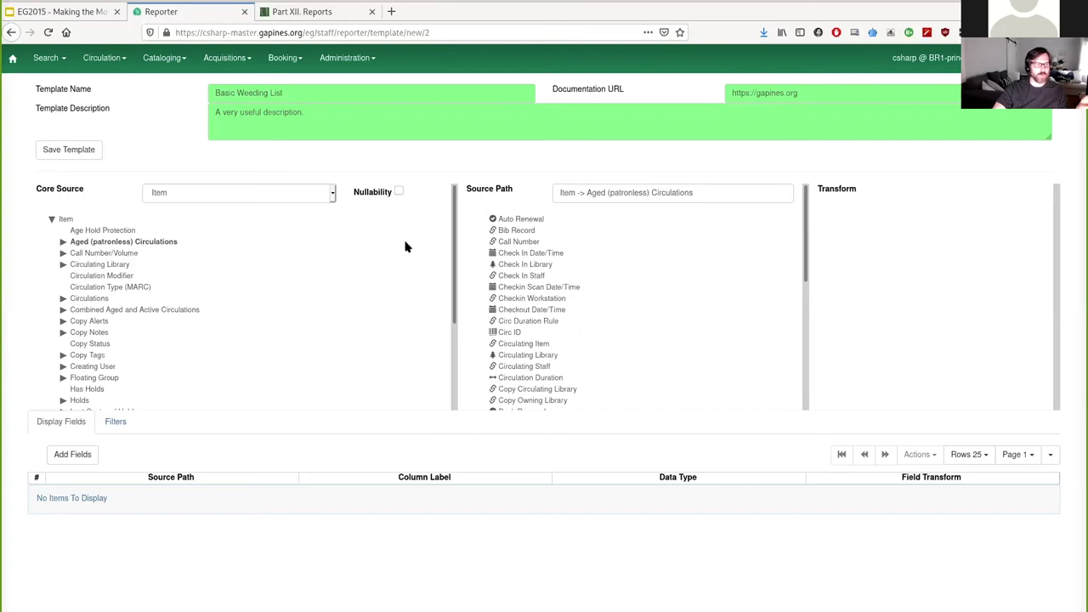
pyautogui.click(112, 255)
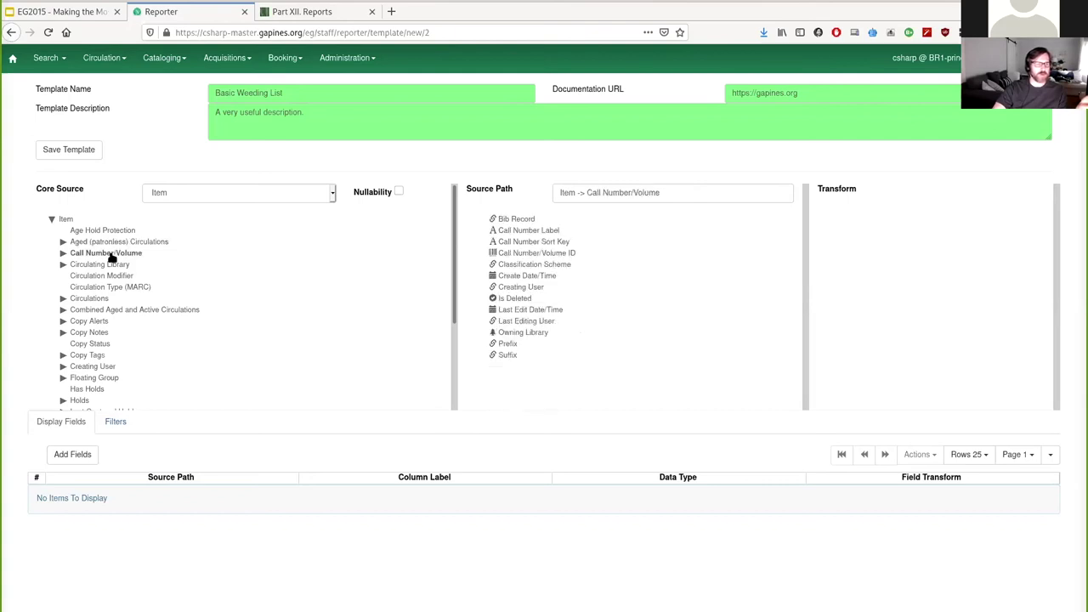
pyautogui.click(100, 265)
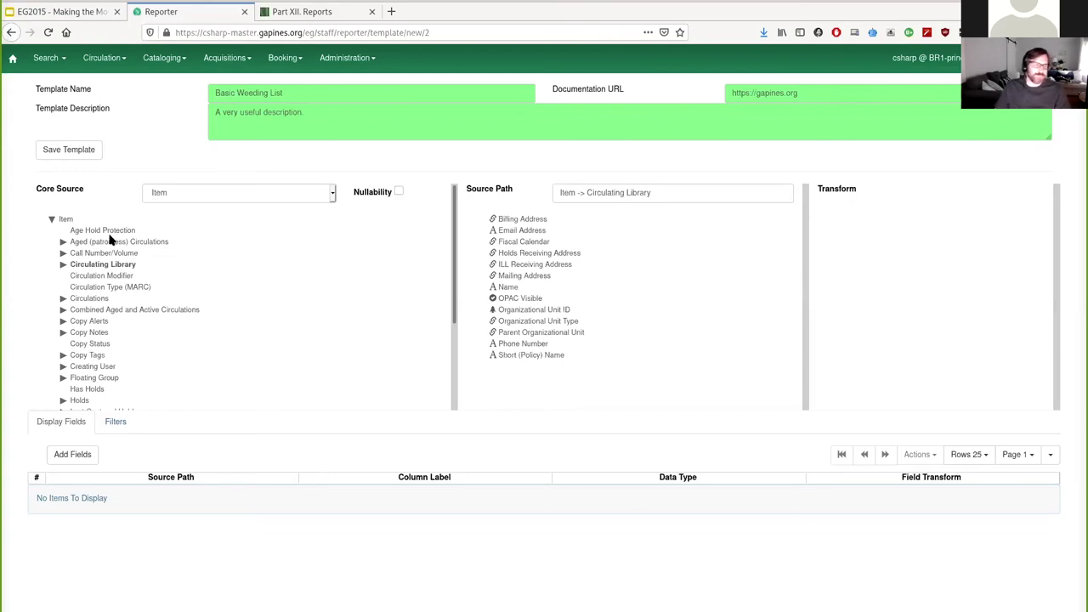
pyautogui.click(66, 219)
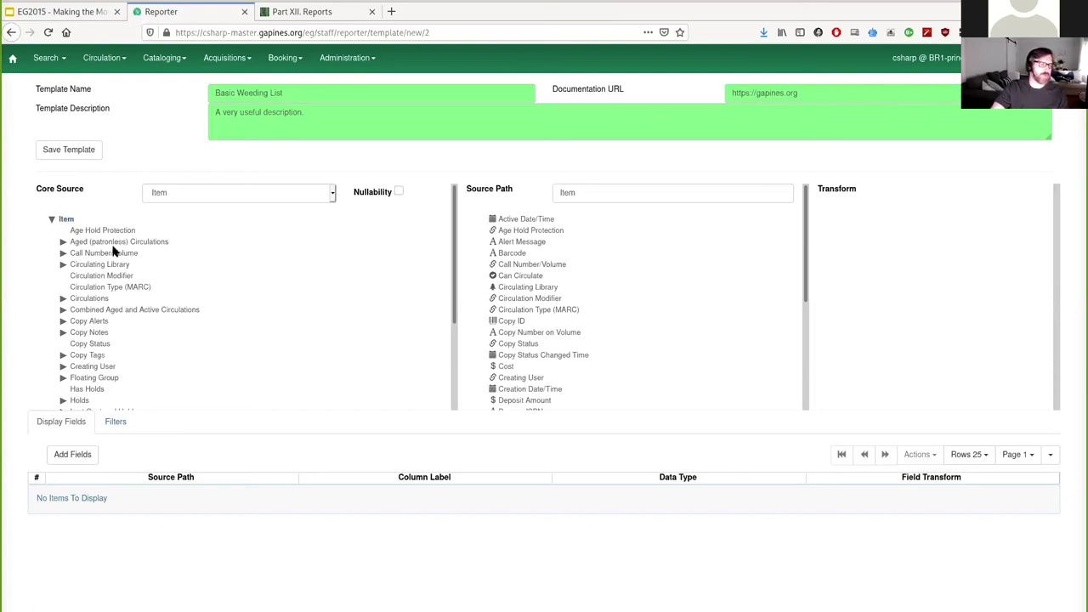
pyautogui.scroll(-3, 136, 289)
pyautogui.scroll(5, 141, 306)
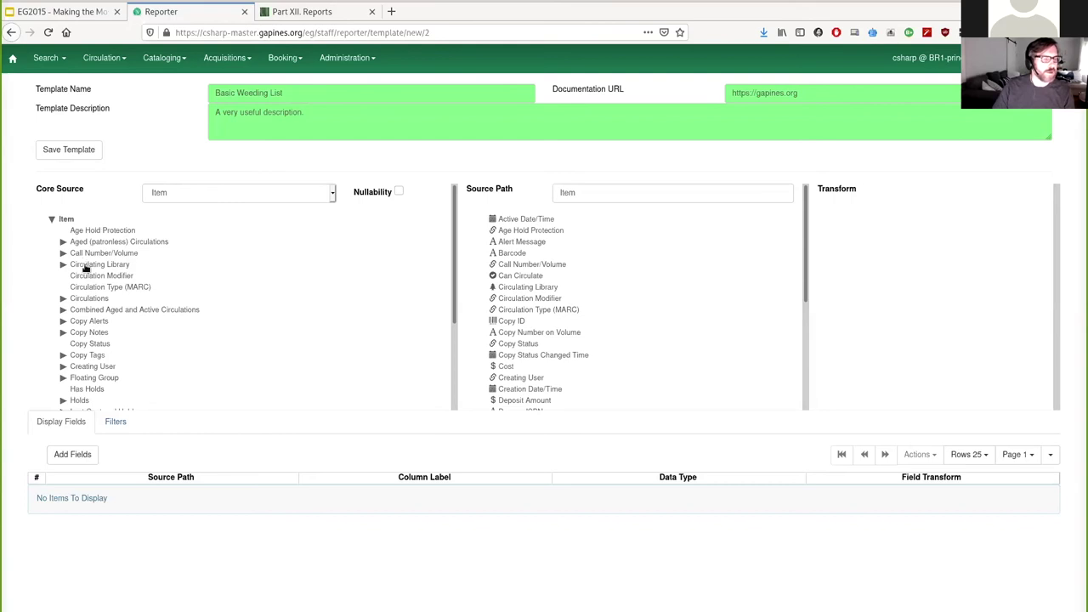
pyautogui.click(204, 270)
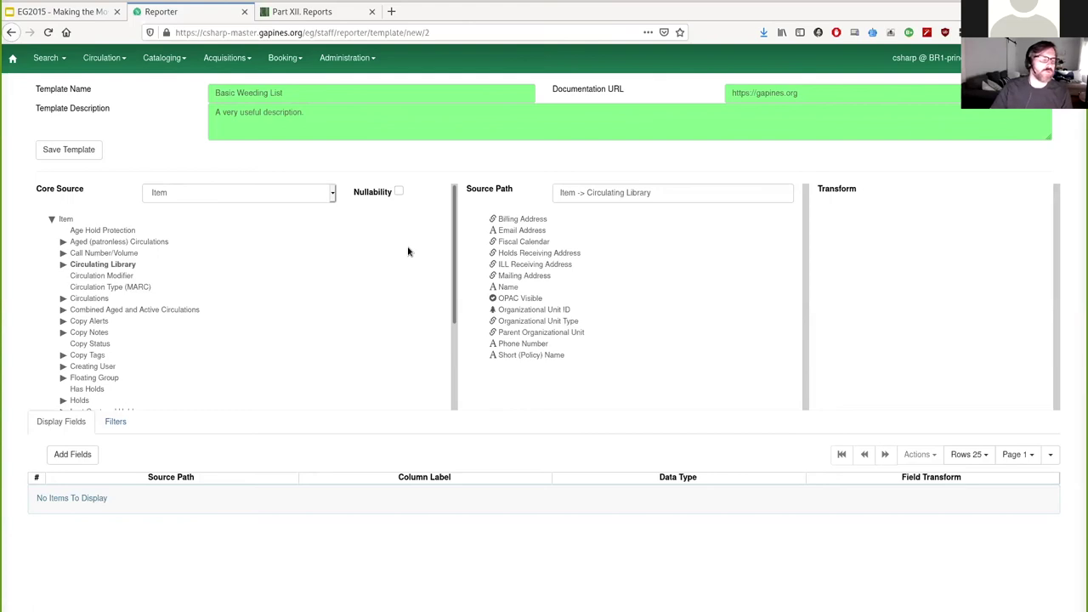
# - Expand and collapse the Call Number/Volume branch, then collapse the Item source tree
pyautogui.click(62, 252)
pyautogui.scroll(-2, 102, 306)
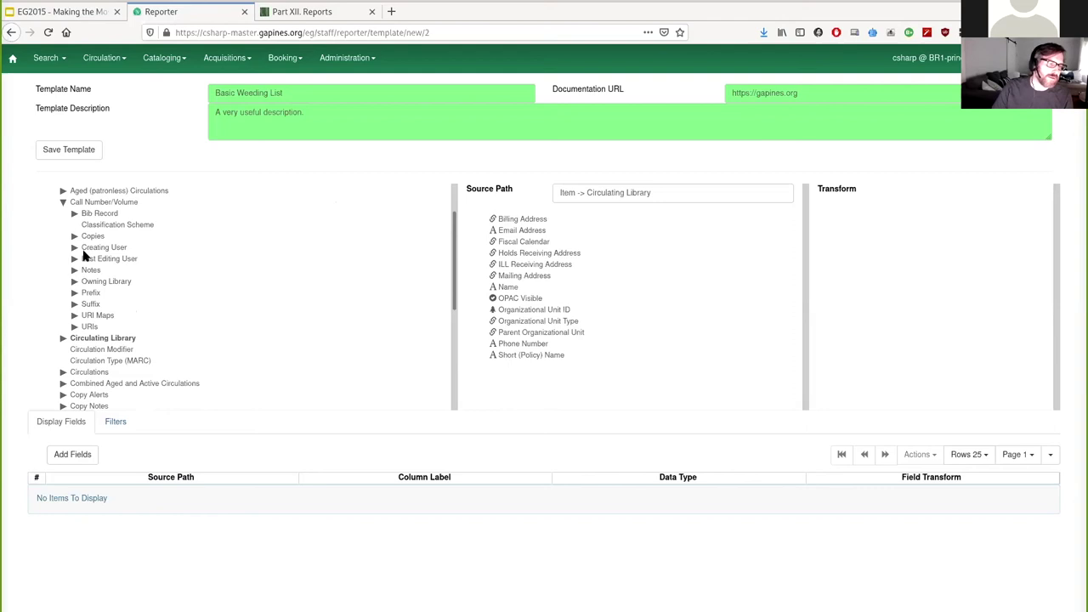
pyautogui.scroll(1, 148, 344)
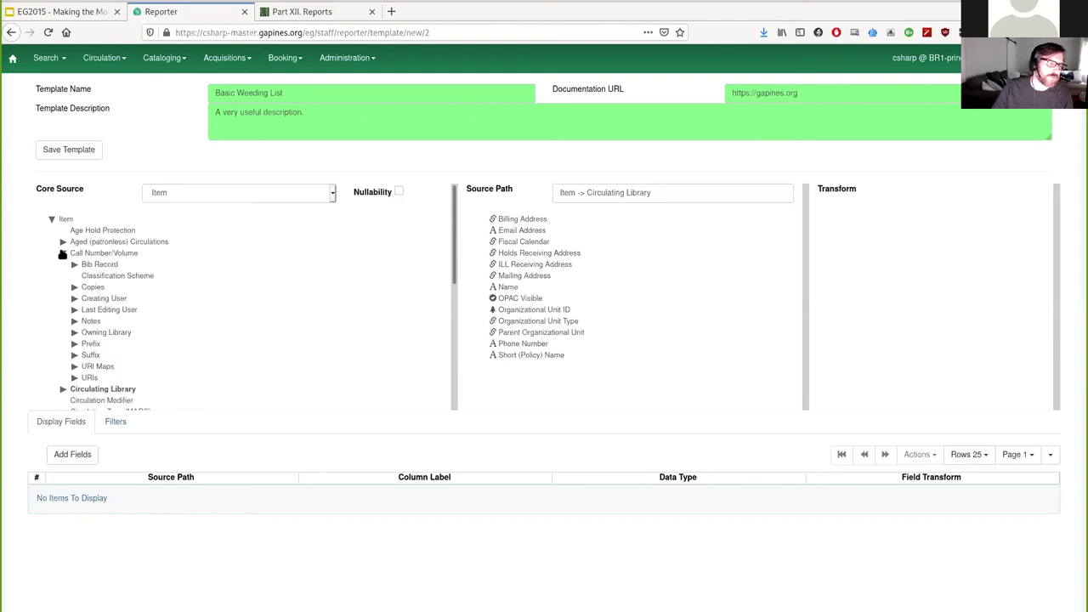
pyautogui.click(62, 254)
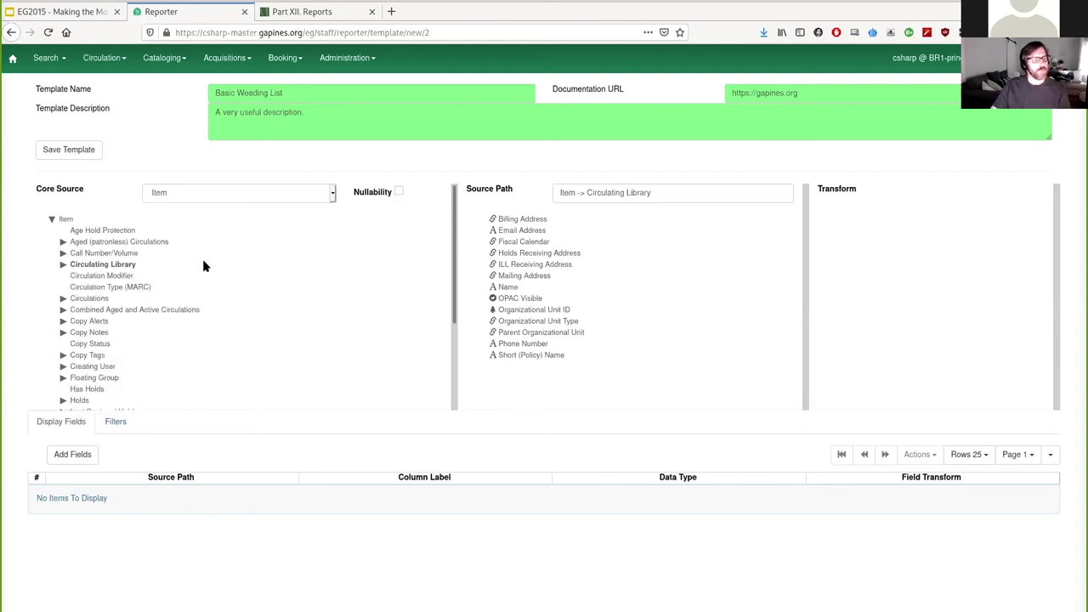
pyautogui.click(62, 254)
pyautogui.click(62, 254)
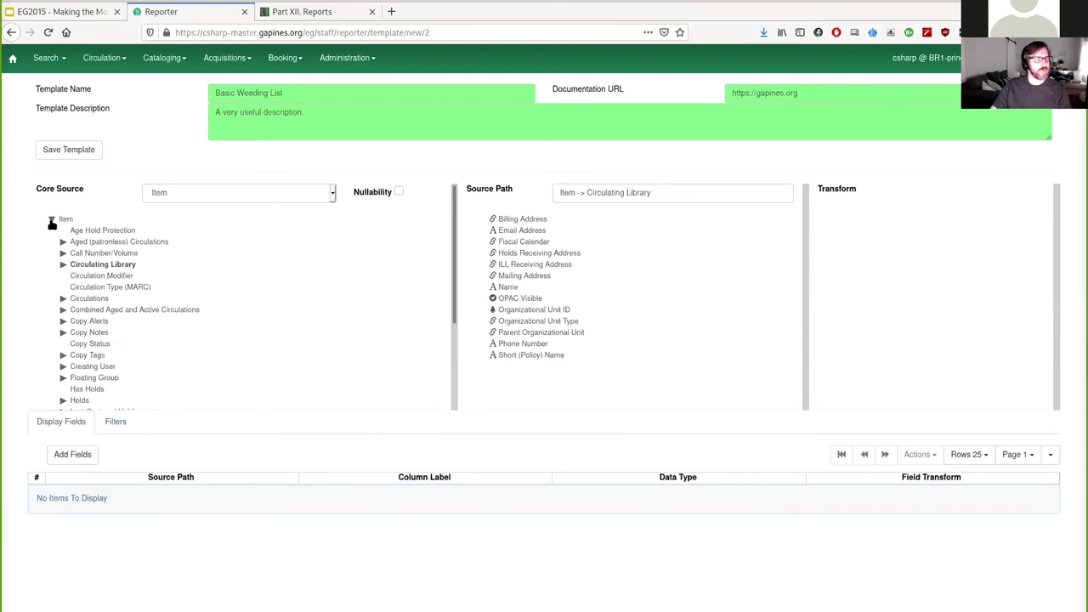
pyautogui.click(52, 220)
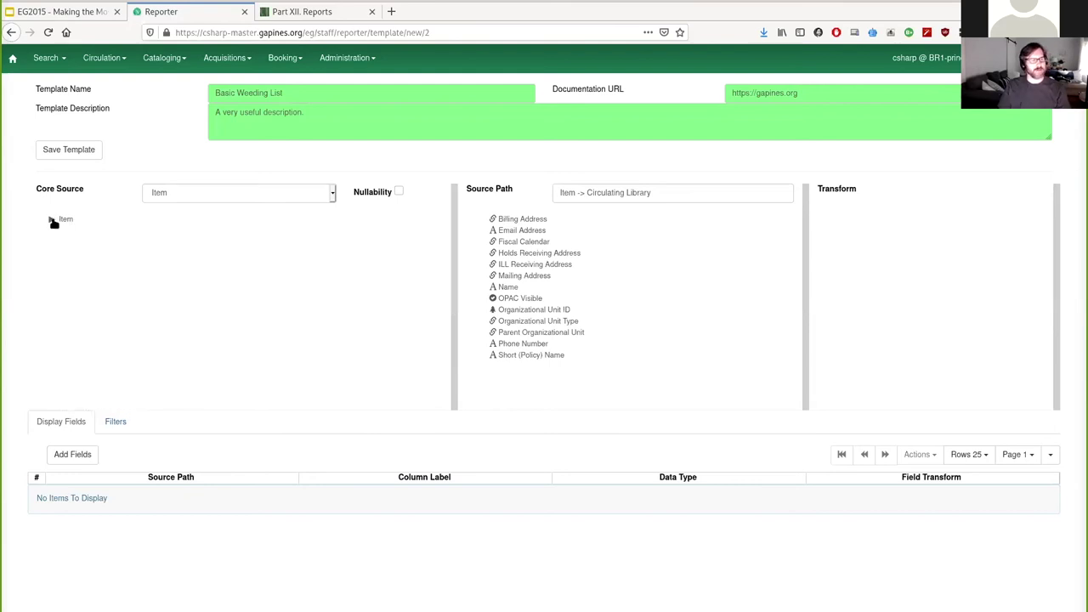
# - Re-expand the Item source so its linked tables show beside the Circulating Library fields
pyautogui.click(52, 220)
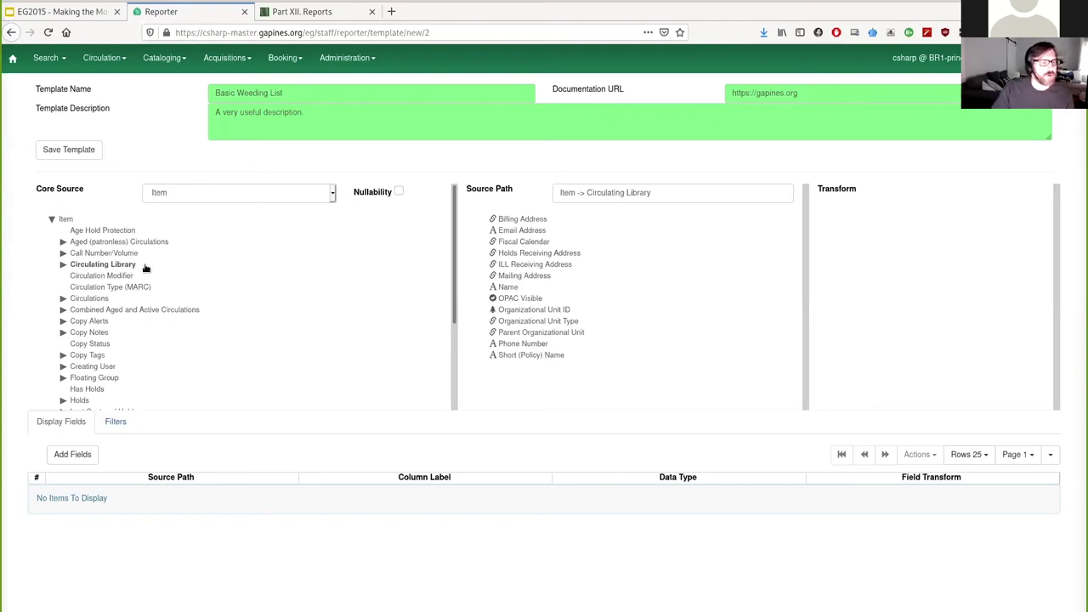
# - Select Short (Policy) Name under Item → Circulating Library and add it as a display field
pyautogui.click(528, 356)
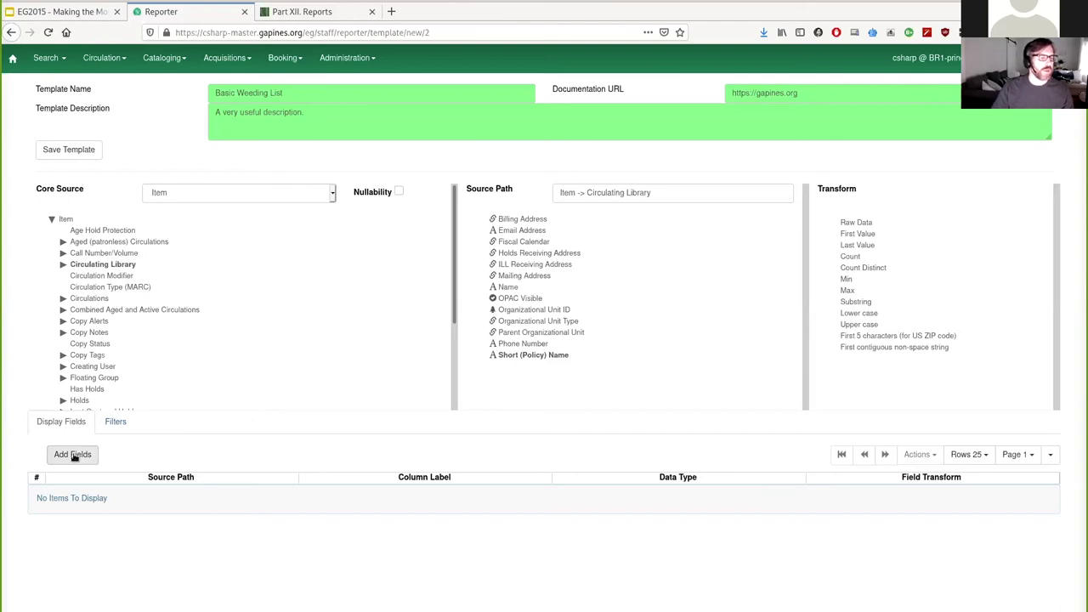
pyautogui.click(73, 454)
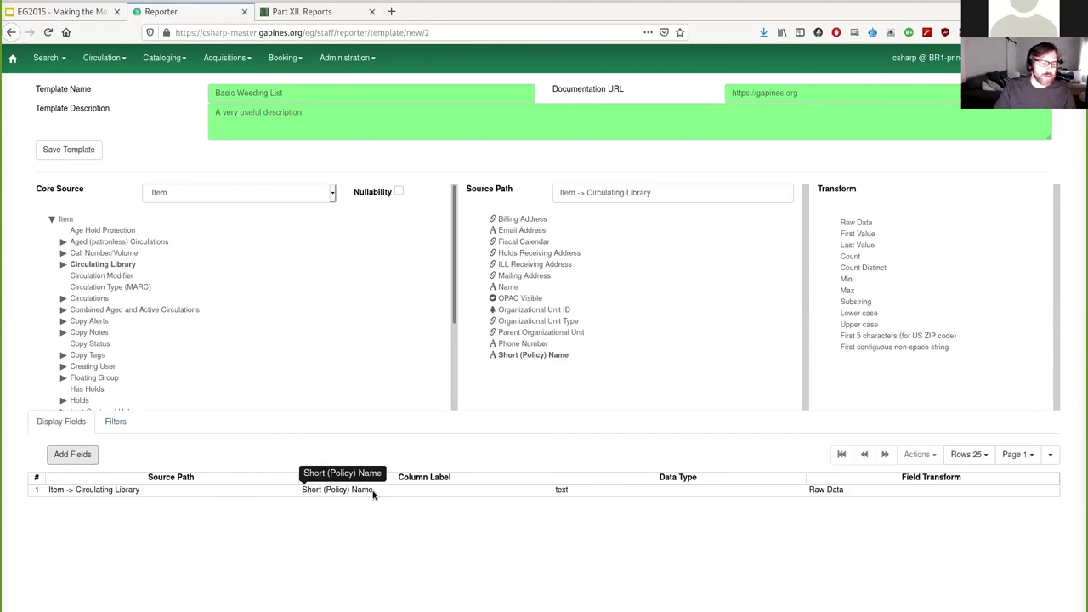
# - Change the first display field's column label to 'Circ Library'
pyautogui.rightClick(373, 495)
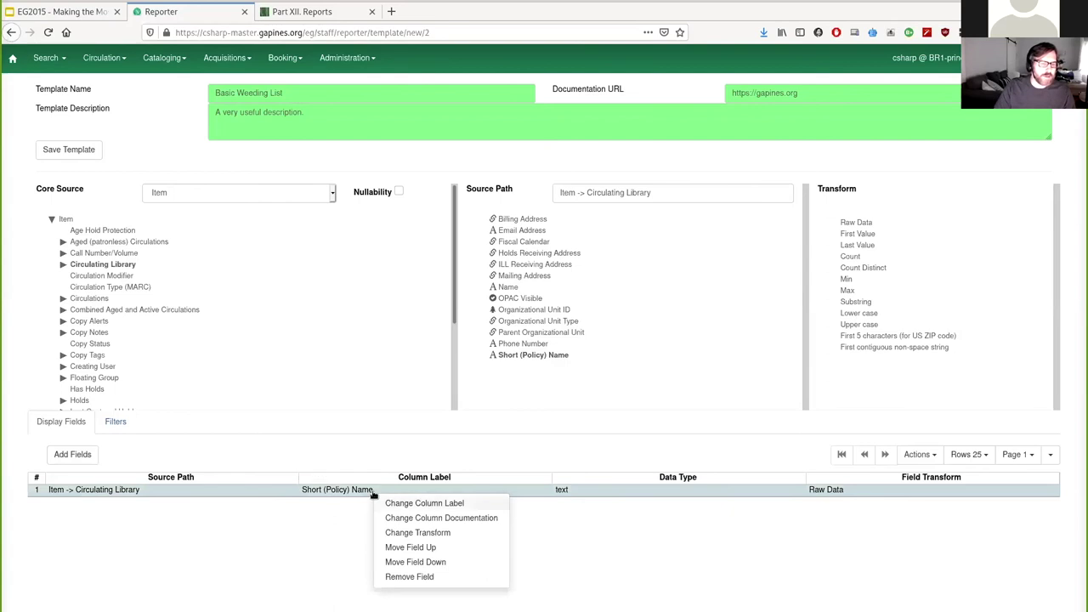
pyautogui.click(415, 503)
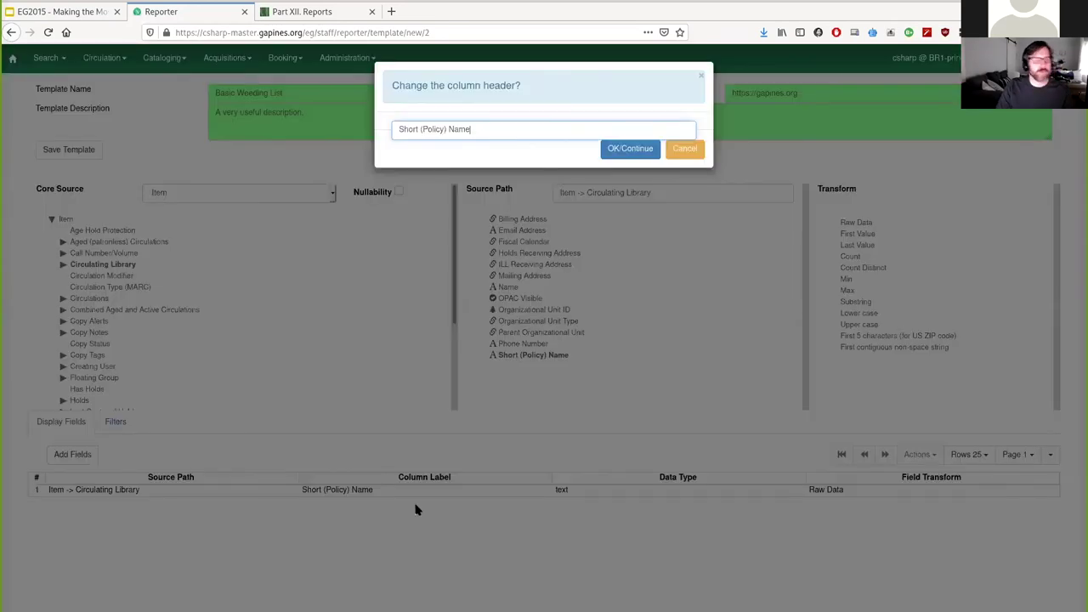
pyautogui.press('BackSpace')
pyautogui.press('BackSpace')
pyautogui.press('BackSpace')
pyautogui.press('BackSpace')
pyautogui.press('BackSpace')
pyautogui.press('BackSpace')
pyautogui.press('BackSpace')
pyautogui.press('BackSpace')
pyautogui.press('BackSpace')
pyautogui.press('BackSpace')
pyautogui.press('BackSpace')
pyautogui.press('BackSpace')
pyautogui.press('BackSpace')
pyautogui.press('BackSpace')
pyautogui.press('BackSpace')
pyautogui.press('BackSpace')
pyautogui.press('BackSpace')
pyautogui.press('BackSpace')
pyautogui.press('BackSpace')
pyautogui.write('Circulat')
pyautogui.press('BackSpace')
pyautogui.press('BackSpace')
pyautogui.press('BackSpace')
pyautogui.write('Li')
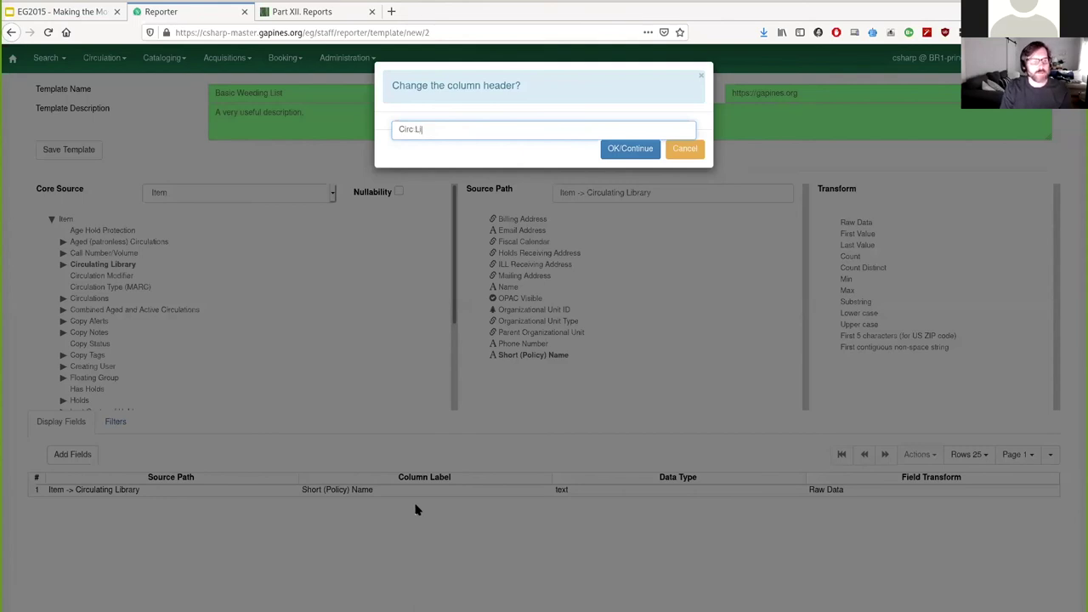
pyautogui.write('brary')
pyautogui.press('Return')
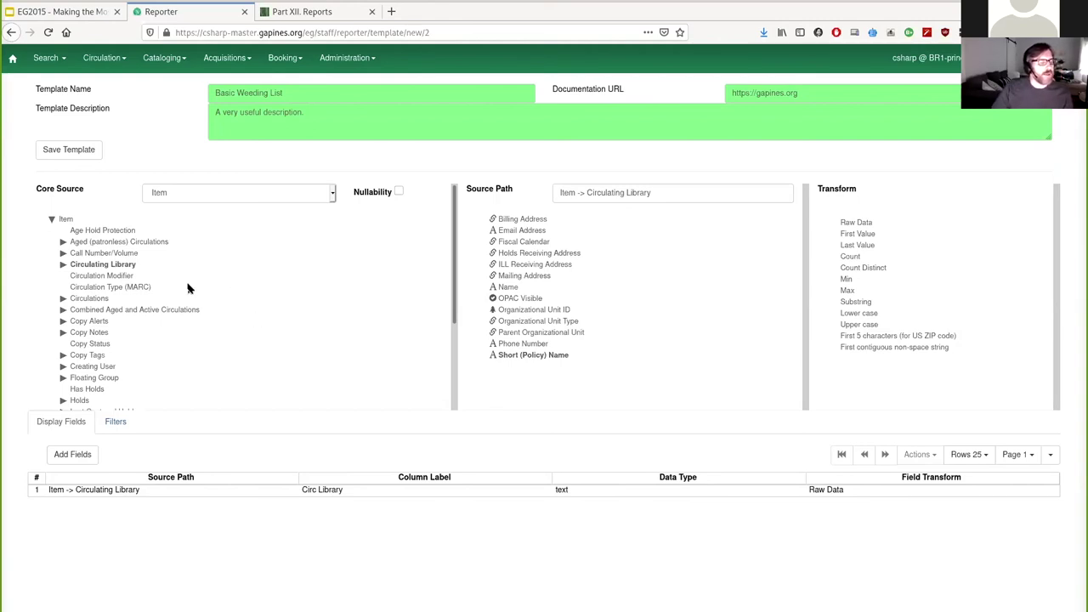
pyautogui.scroll(-2, 119, 281)
pyautogui.scroll(-1, 119, 276)
pyautogui.scroll(3, 82, 245)
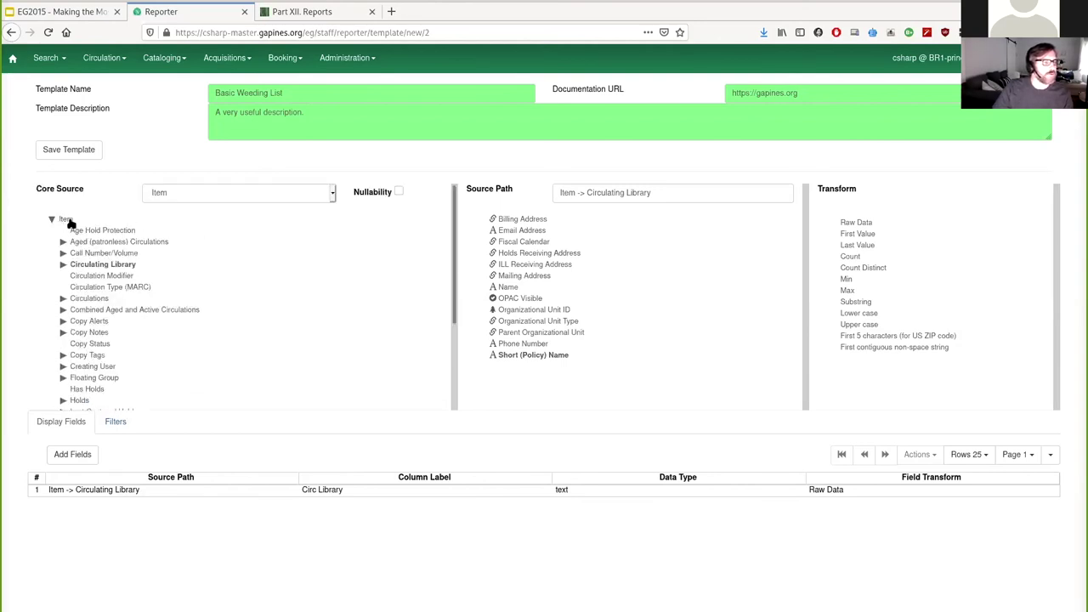
# - Add the Shelving Location table's Name field as a display field
pyautogui.scroll(-1, 108, 242)
pyautogui.scroll(-3, 109, 242)
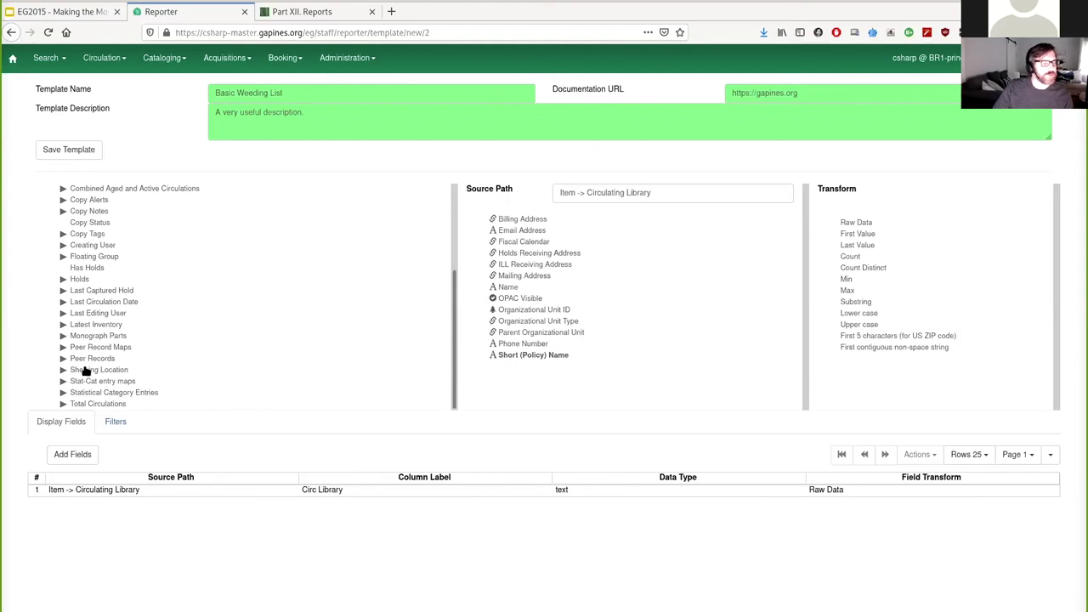
pyautogui.scroll(4, 85, 371)
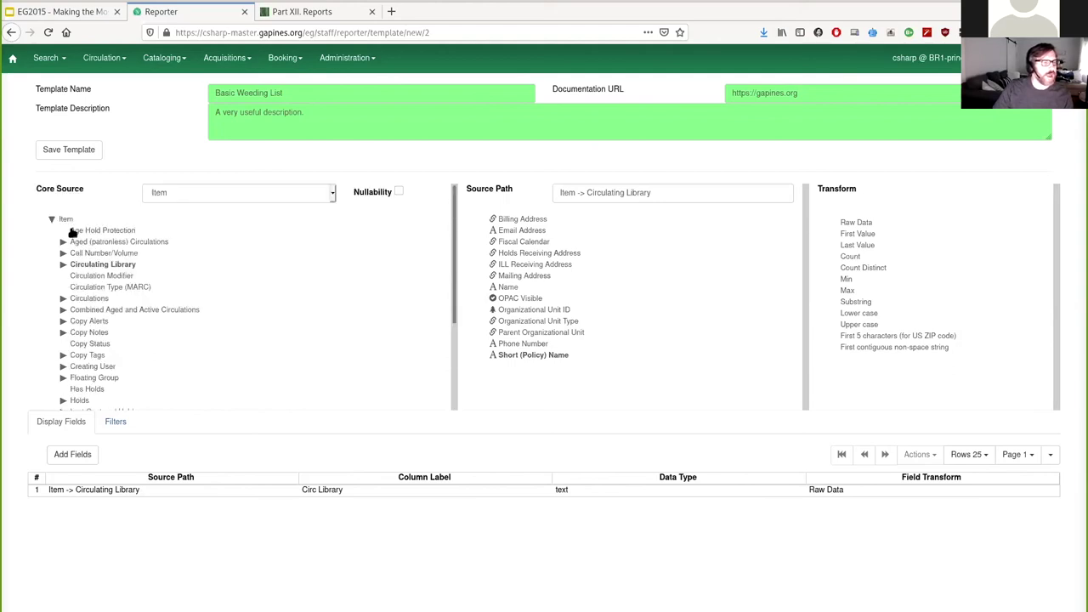
pyautogui.scroll(-5, 522, 255)
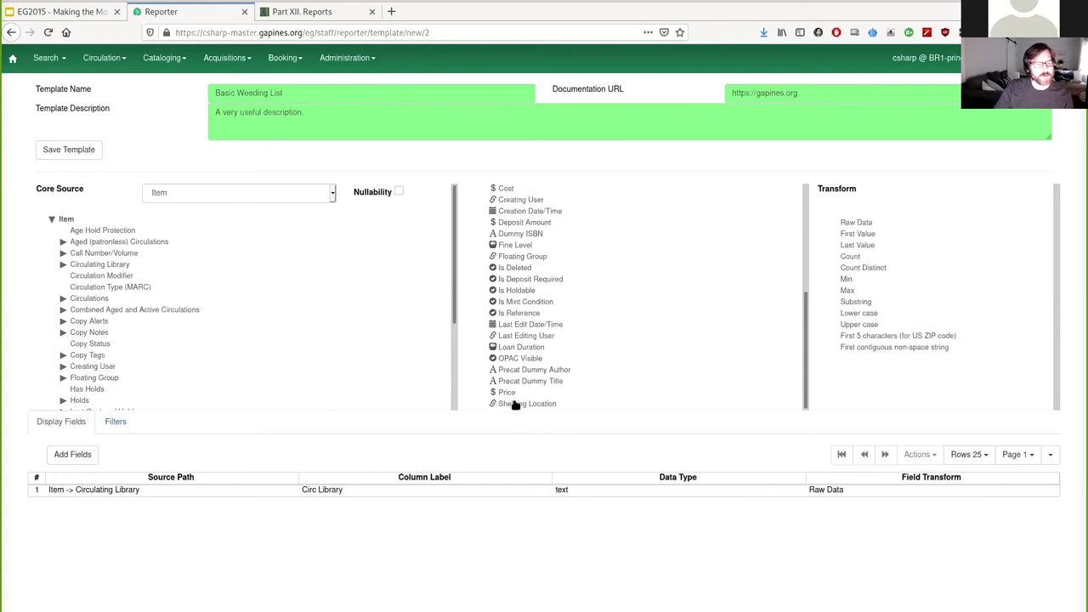
pyautogui.scroll(-3, 136, 278)
pyautogui.scroll(-1, 117, 345)
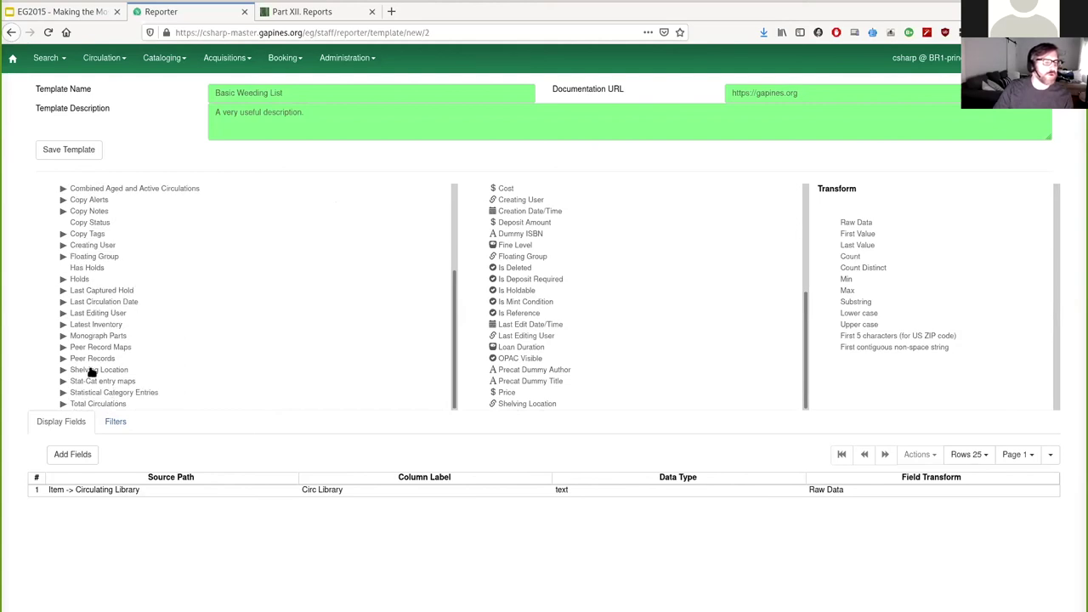
pyautogui.click(91, 371)
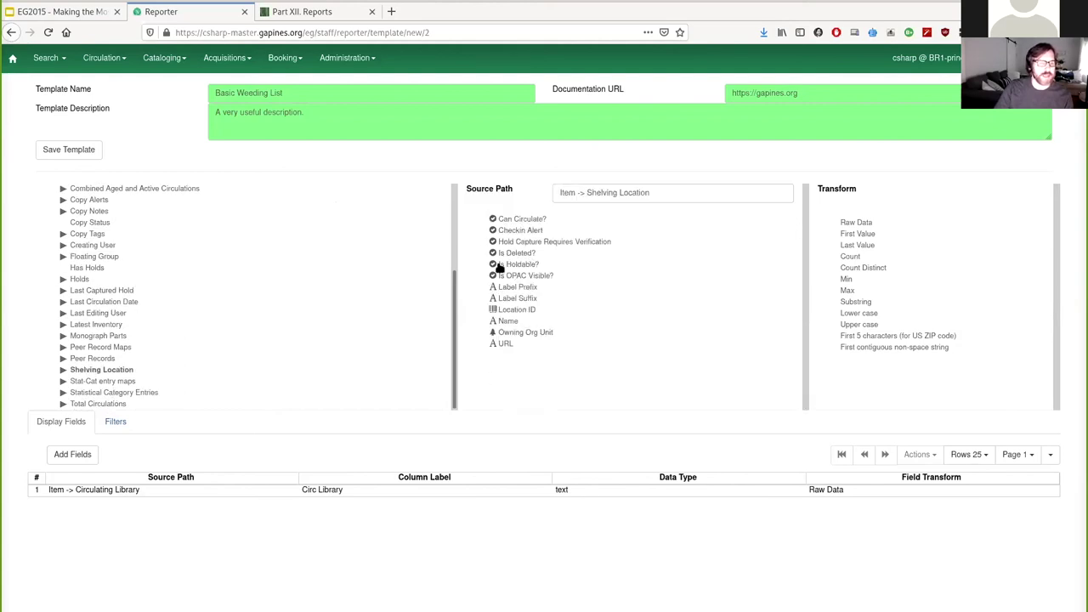
pyautogui.click(509, 321)
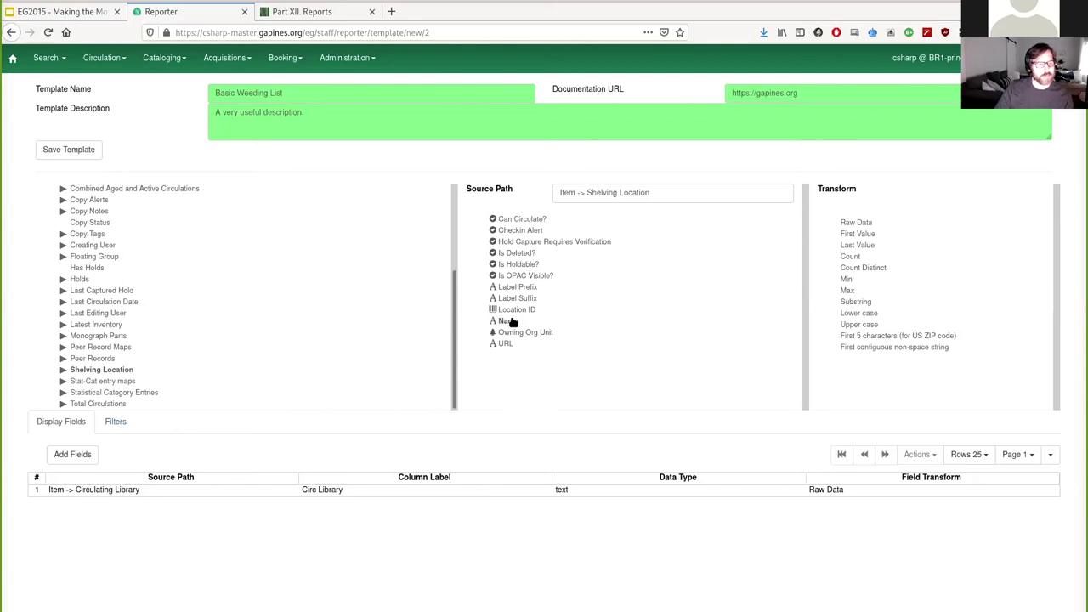
pyautogui.click(77, 455)
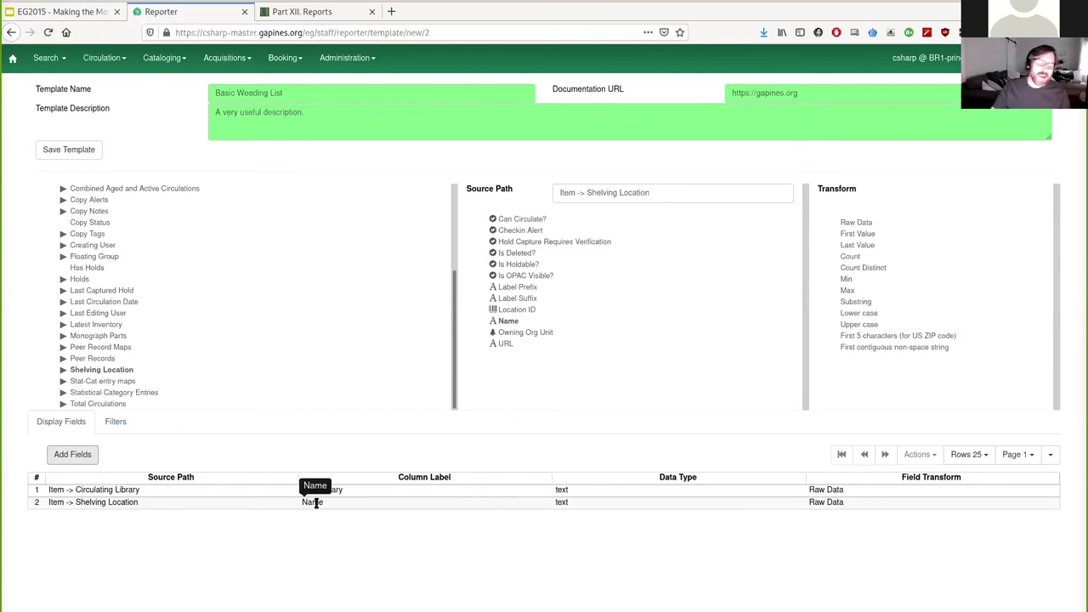
# - Rename that column's label from 'Name' to 'Shelving Location'
pyautogui.rightClick(317, 503)
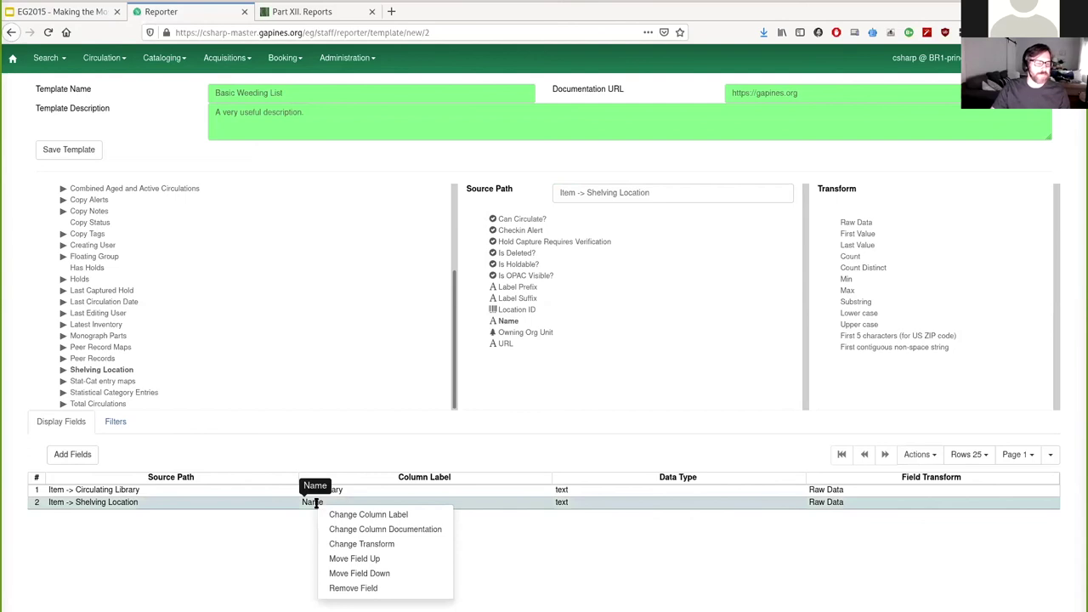
pyautogui.click(376, 514)
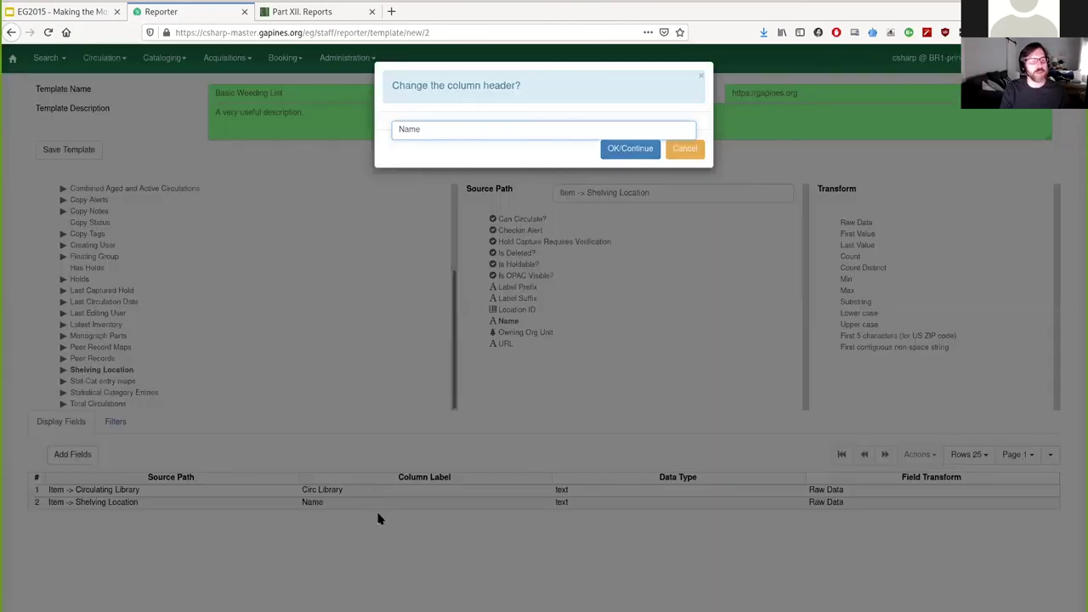
pyautogui.doubleClick(443, 135)
pyautogui.write('Shelvin')
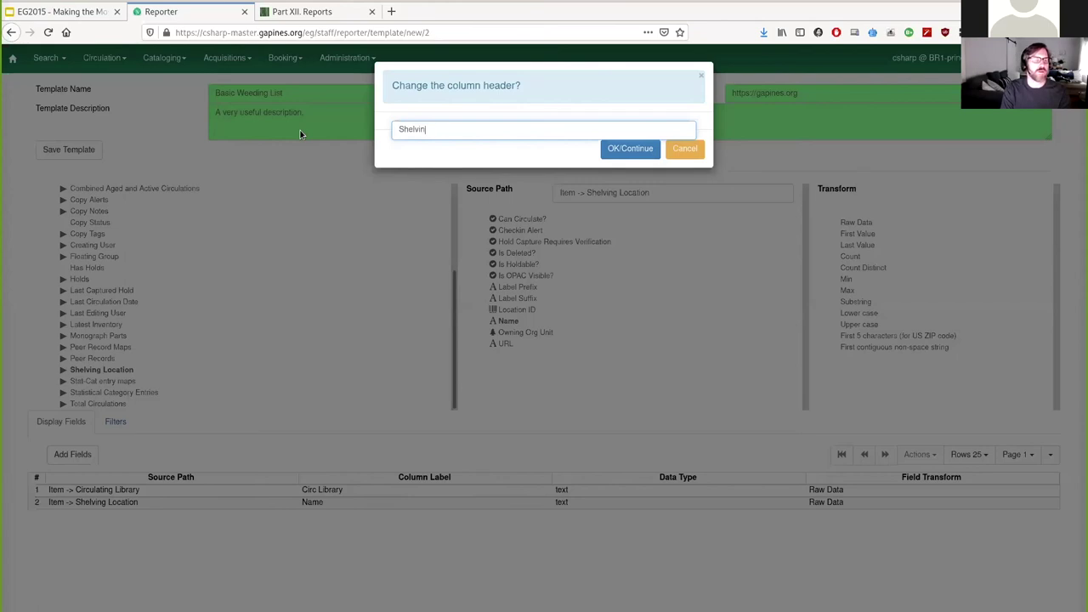
pyautogui.write('g Location')
pyautogui.press('Return')
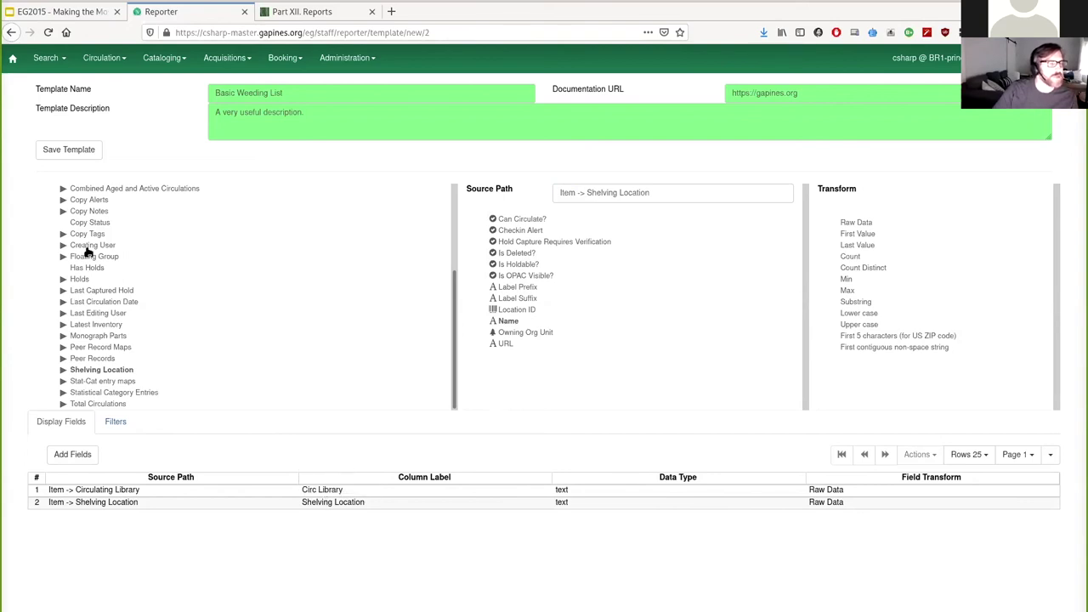
# - Add Call Number/Volume's Call Number Label field as a display field
pyautogui.scroll(5, 128, 297)
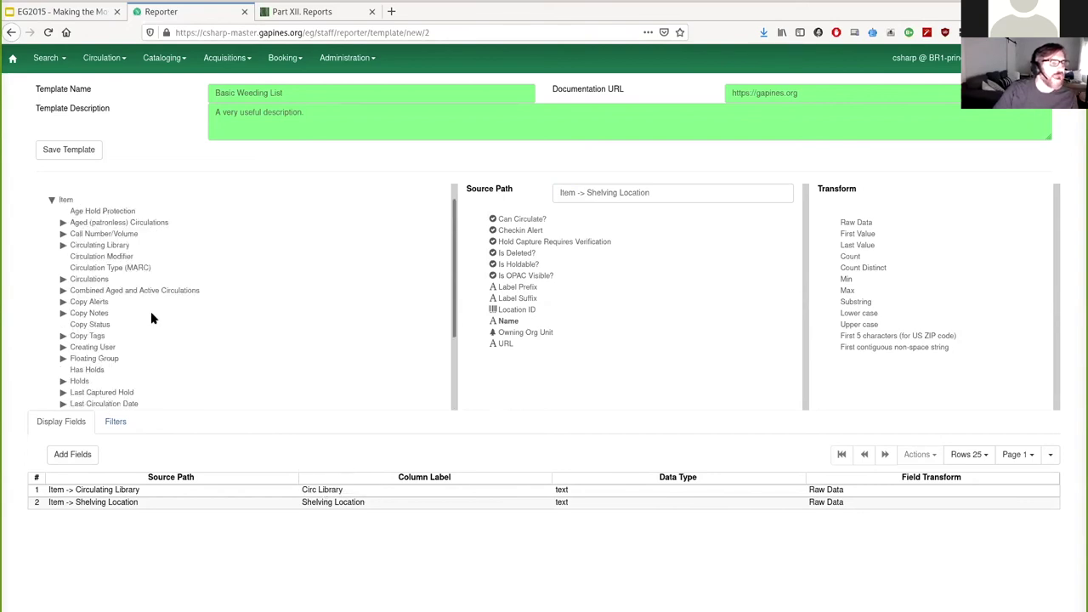
pyautogui.click(68, 219)
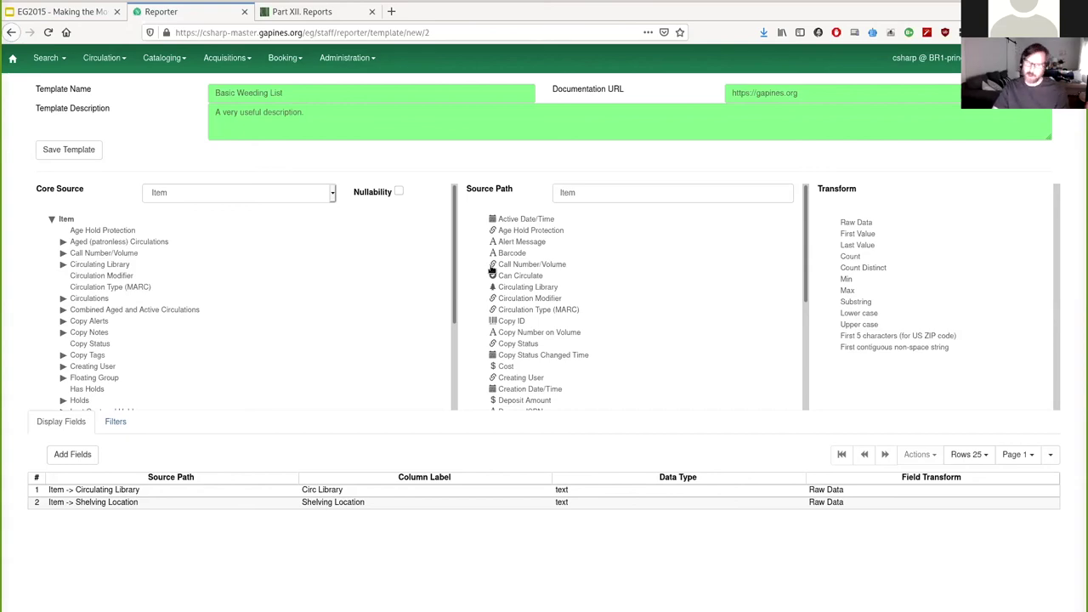
pyautogui.click(111, 254)
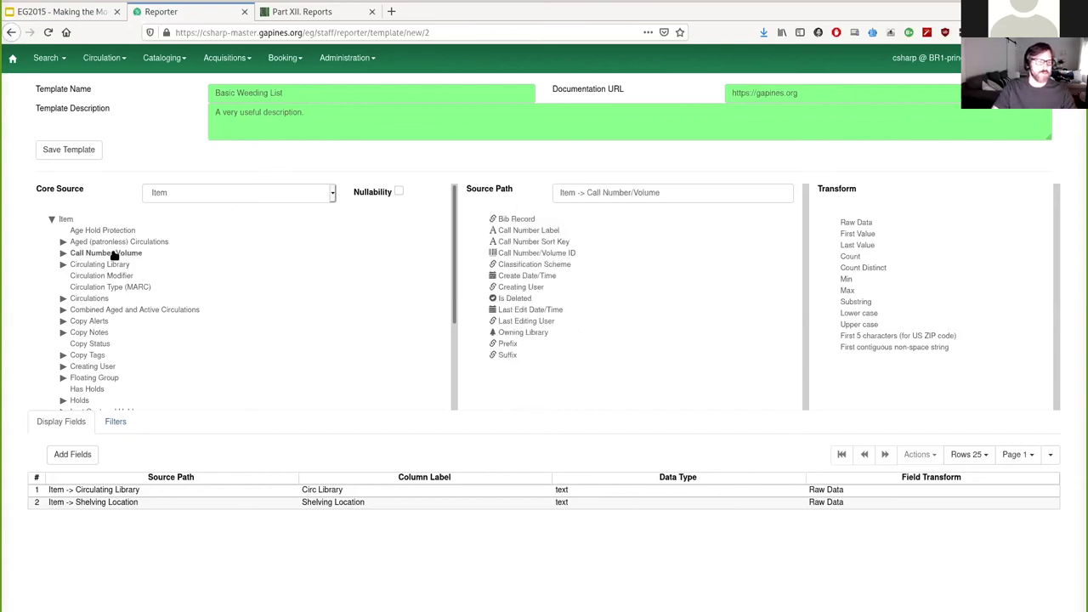
pyautogui.click(525, 231)
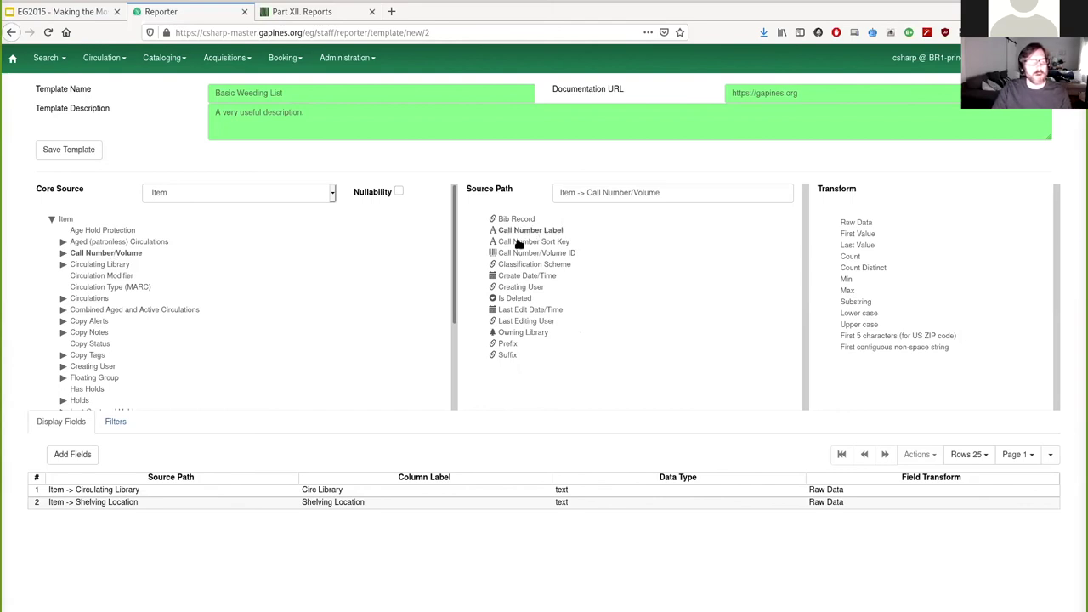
pyautogui.click(66, 456)
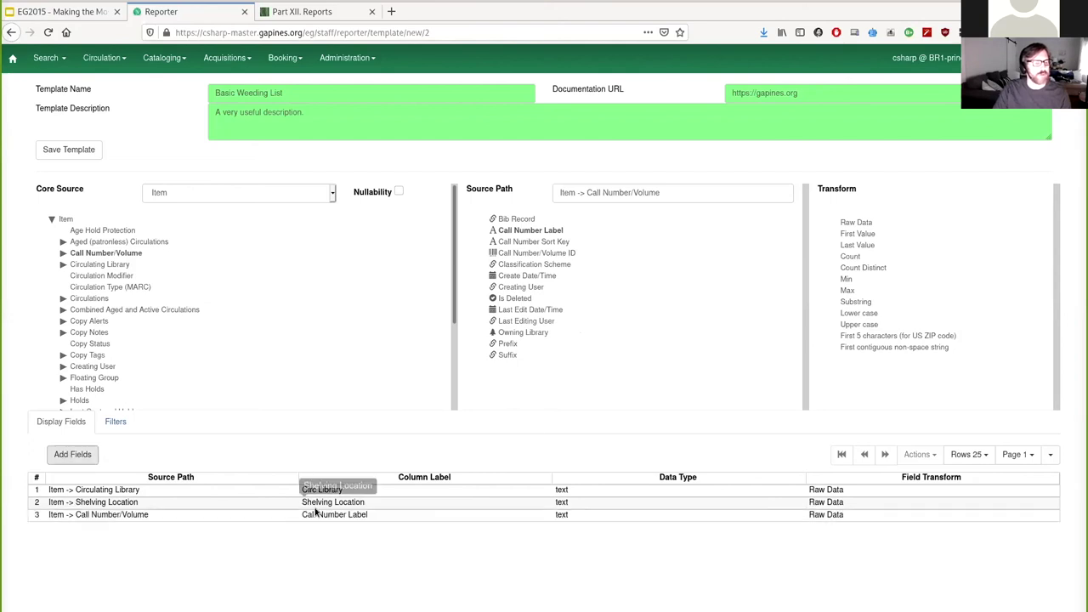
# - Shorten that column's label from 'Call Number Label' to 'Call Number'
pyautogui.rightClick(336, 514)
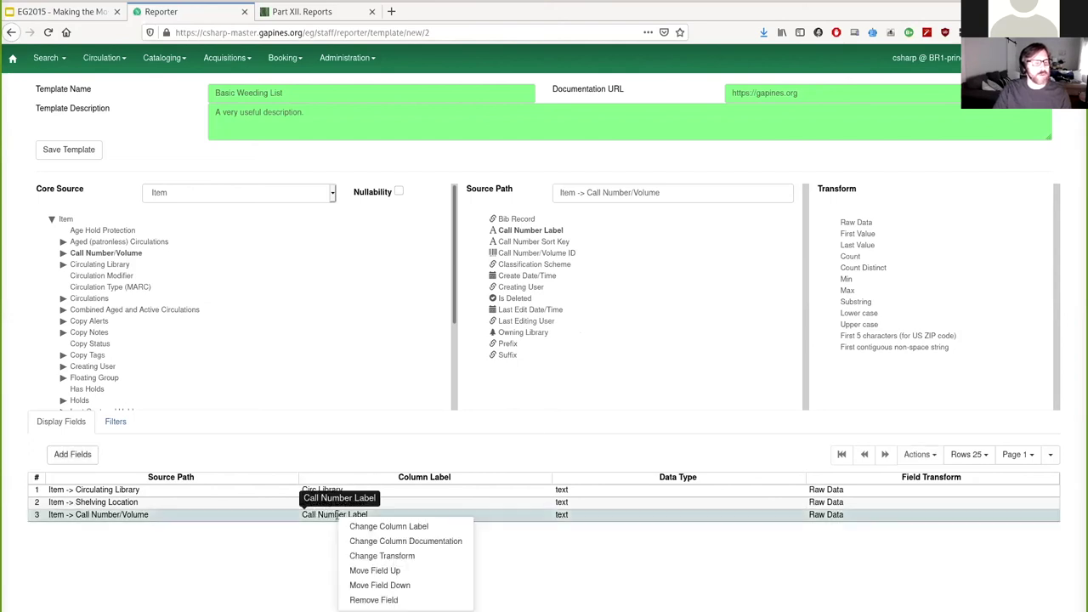
pyautogui.click(378, 526)
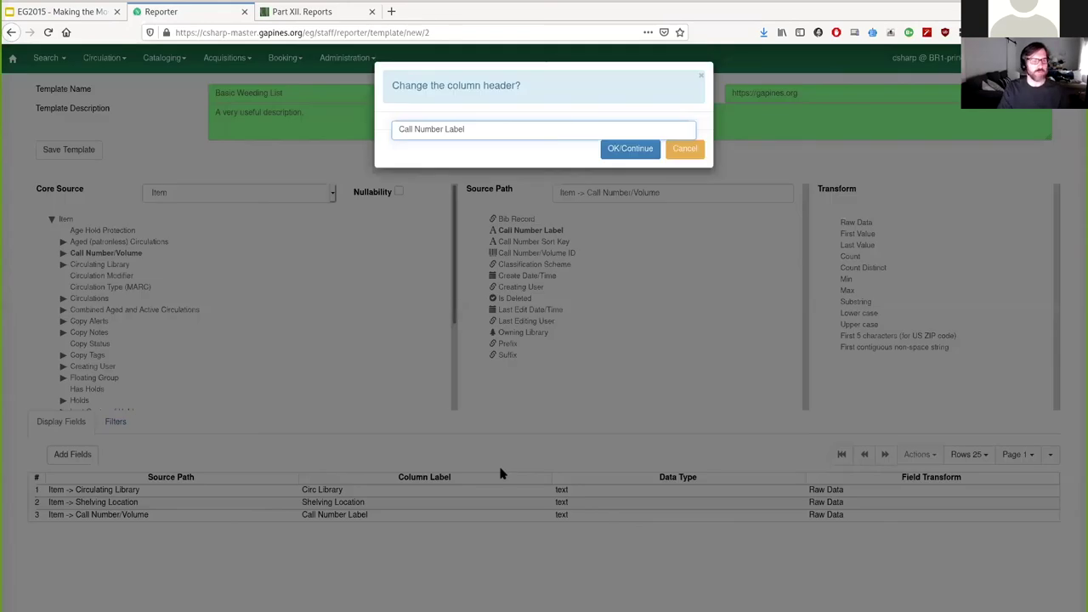
pyautogui.press('BackSpace')
pyautogui.press('BackSpace')
pyautogui.press('BackSpace')
pyautogui.press('BackSpace')
pyautogui.press('BackSpace')
pyautogui.press('BackSpace')
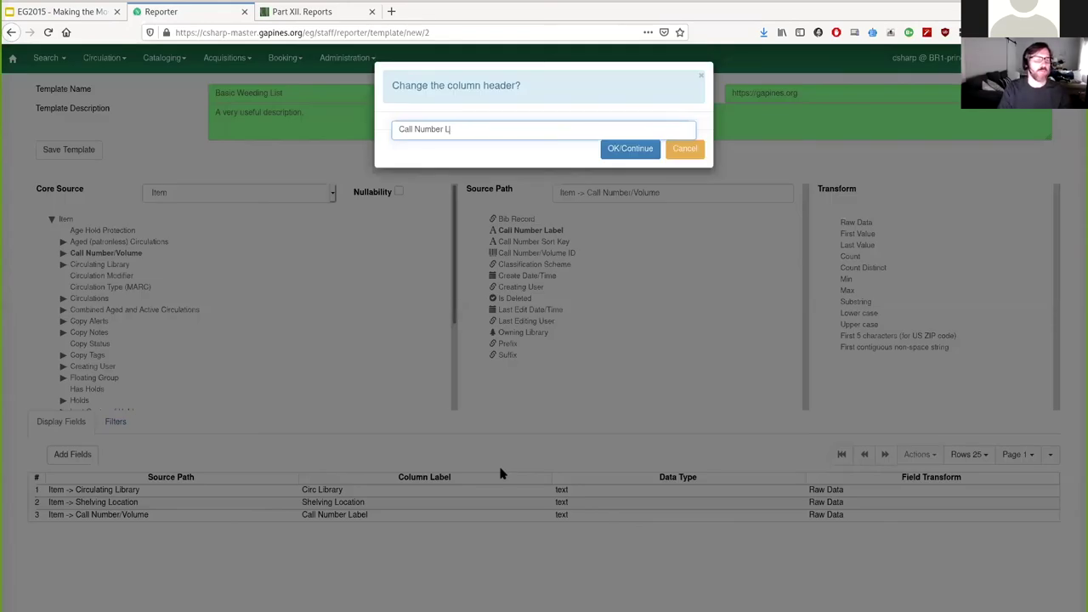
pyautogui.press('Return')
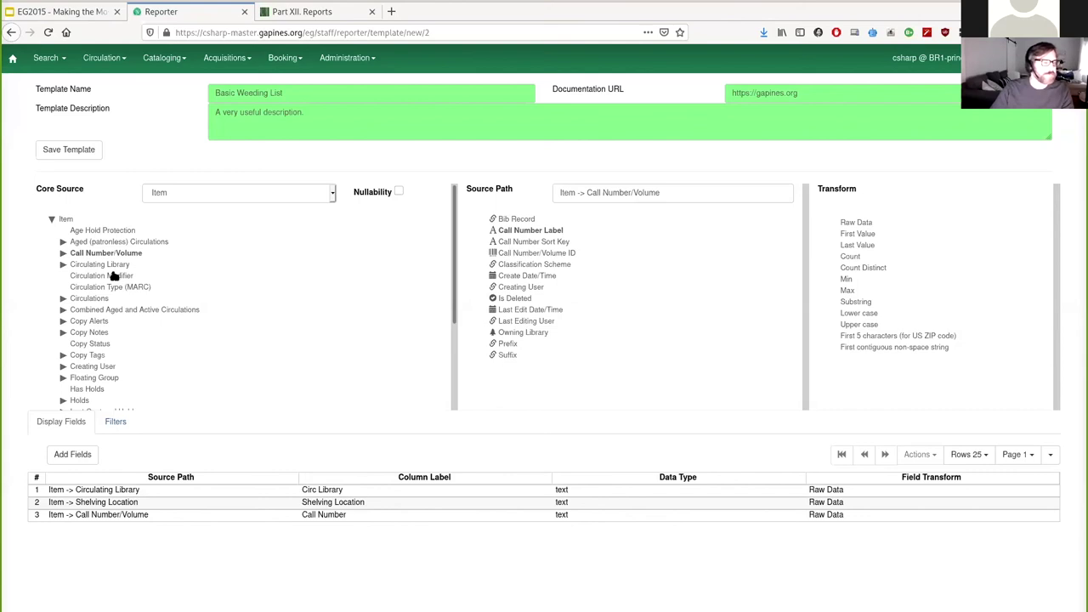
pyautogui.scroll(-3, 106, 285)
pyautogui.scroll(4, 98, 294)
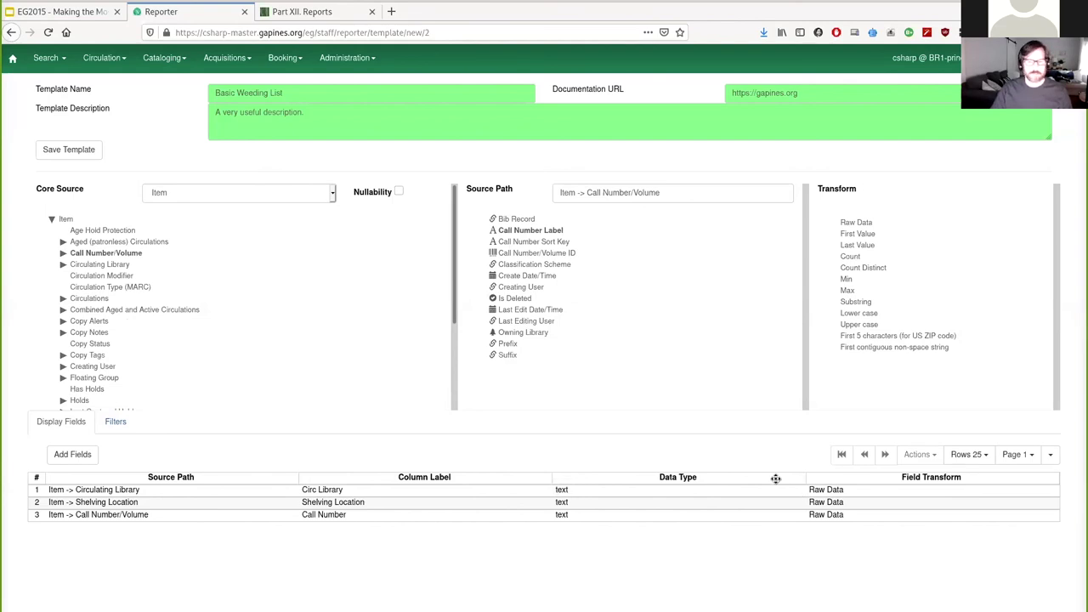
# - Enable the Column entry in the display fields grid to show each field's database column
pyautogui.click(1050, 454)
pyautogui.scroll(-1, 971, 564)
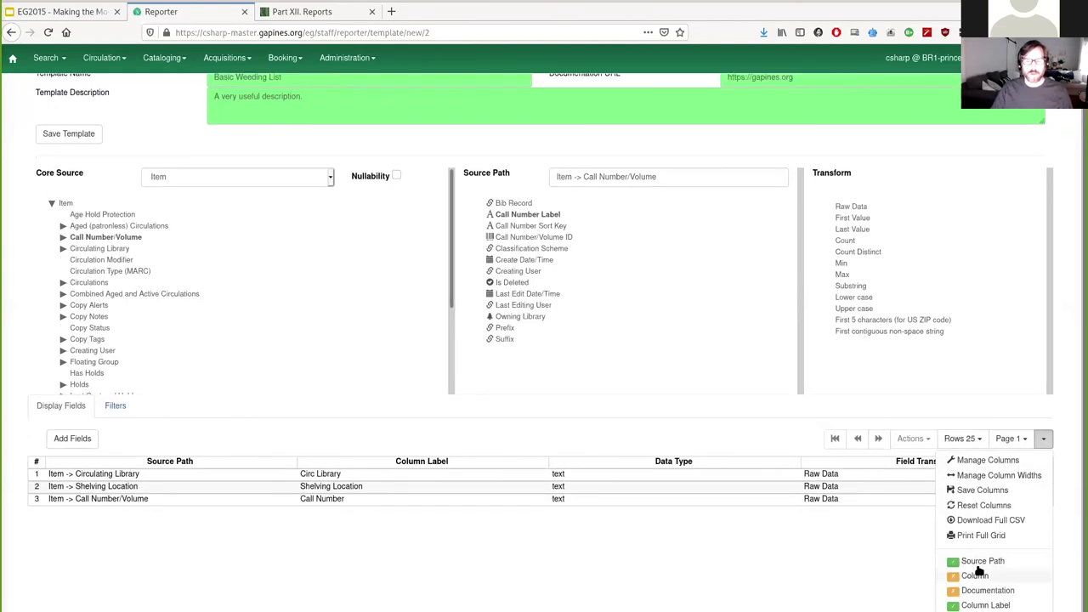
pyautogui.click(954, 577)
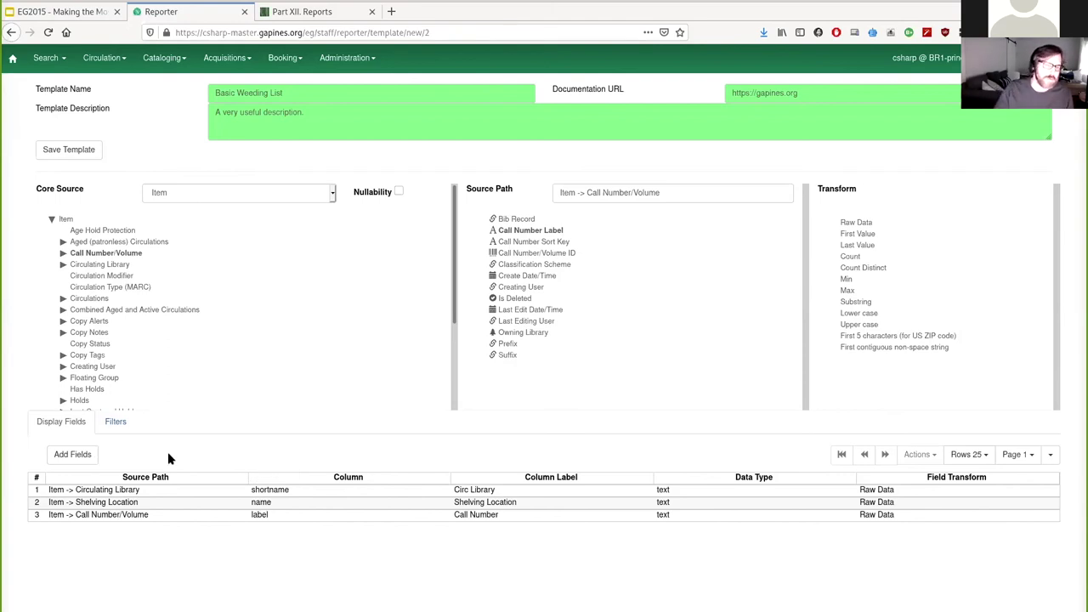
pyautogui.click(547, 230)
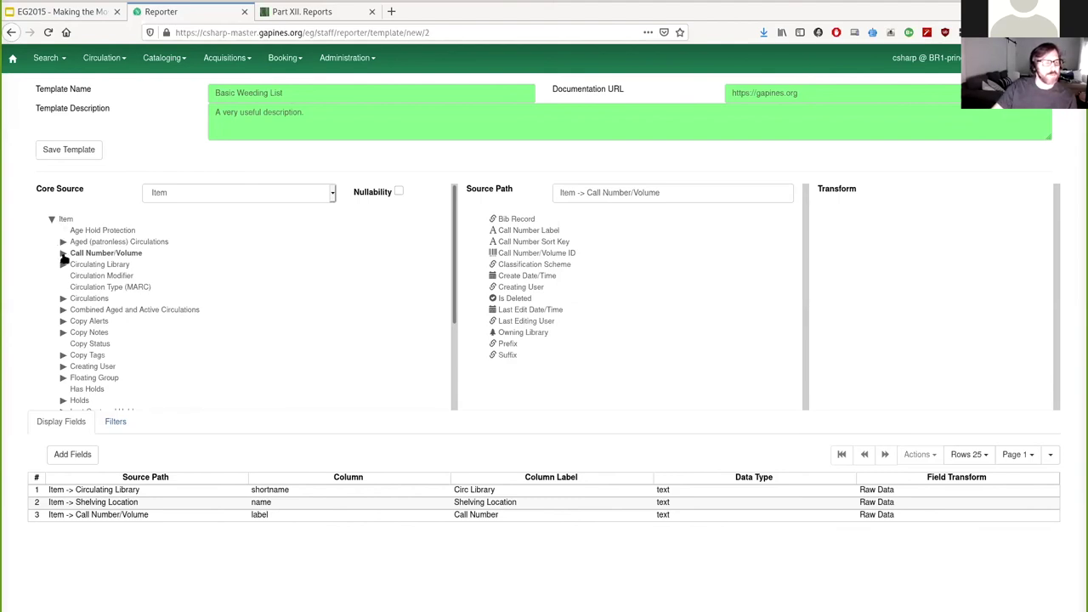
# - Expand Call Number/Volume and Bib Record, then list the Simple Record Extracts fields
pyautogui.click(63, 253)
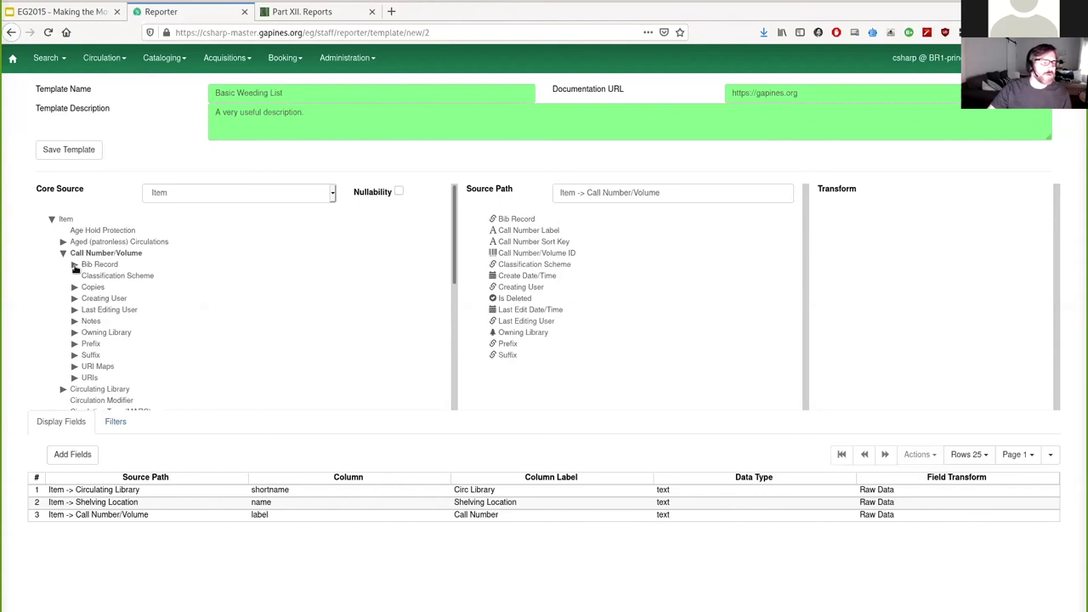
pyautogui.click(75, 266)
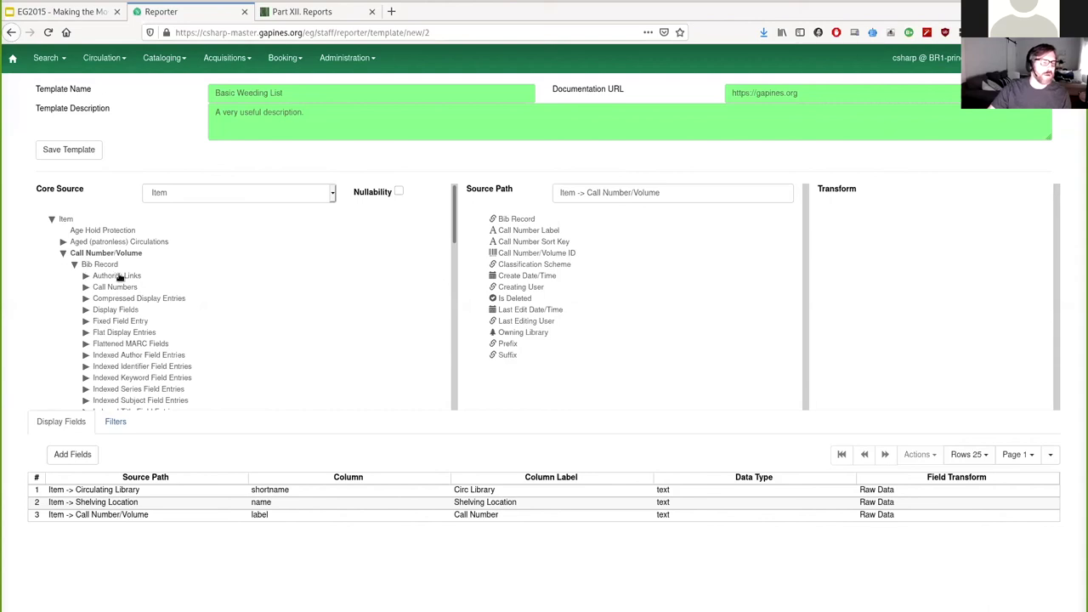
pyautogui.scroll(-1, 119, 277)
pyautogui.scroll(-2, 119, 277)
pyautogui.scroll(-2, 119, 277)
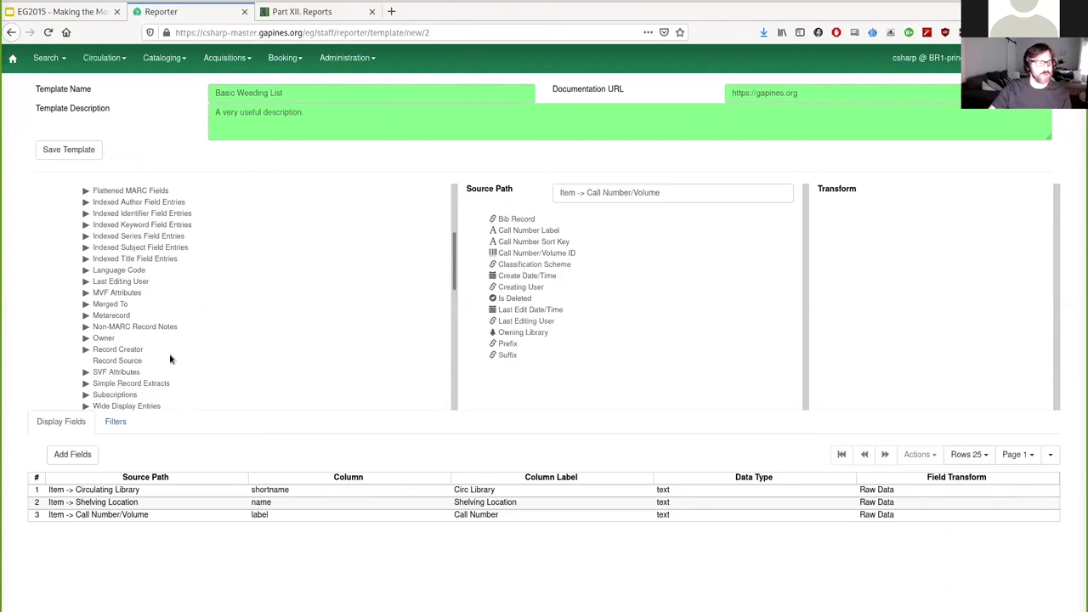
pyautogui.scroll(5, 166, 355)
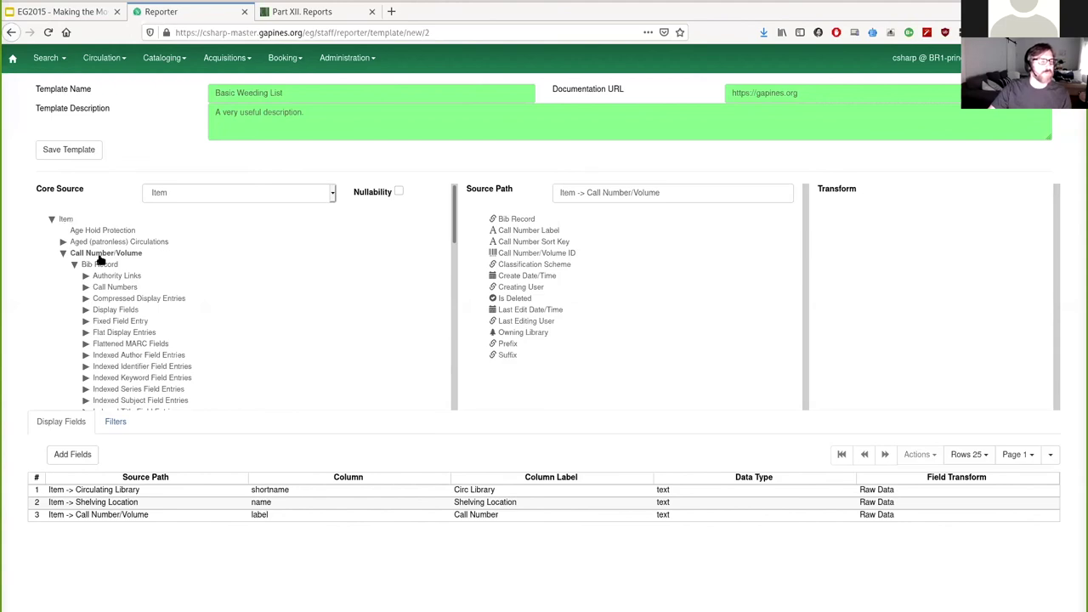
pyautogui.scroll(-4, 119, 297)
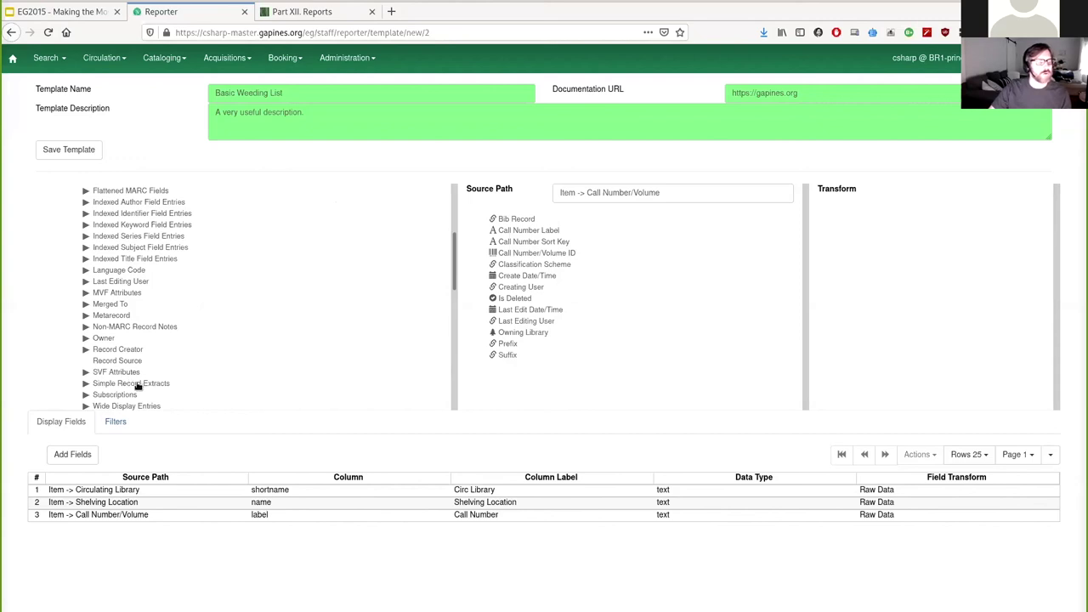
pyautogui.click(149, 384)
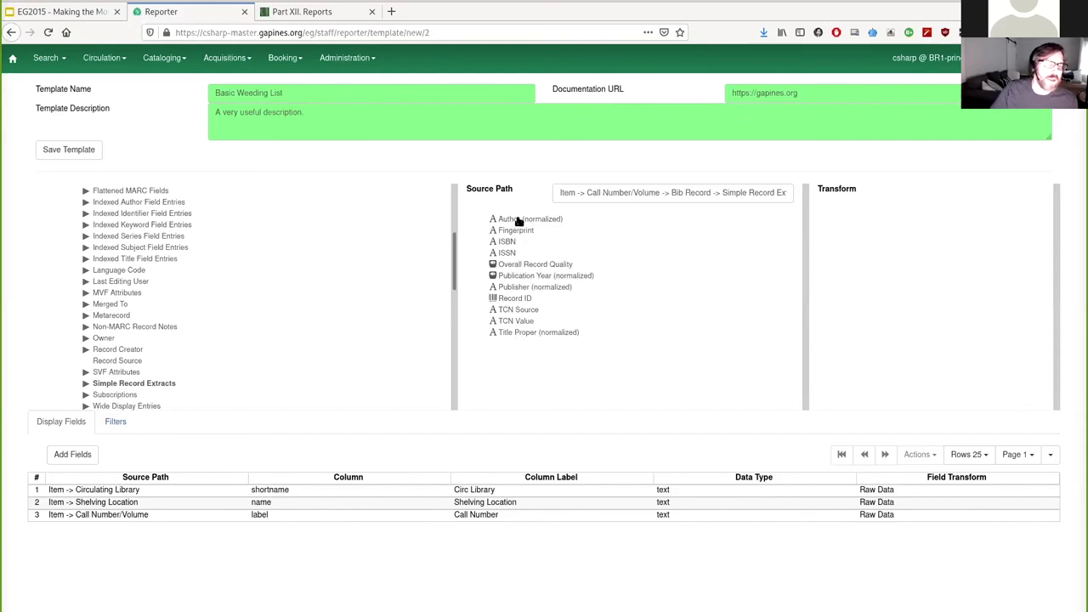
# - Add Title Proper, Author and Publication Year (normalized) from Simple Record Extracts as display fields
pyautogui.click(529, 333)
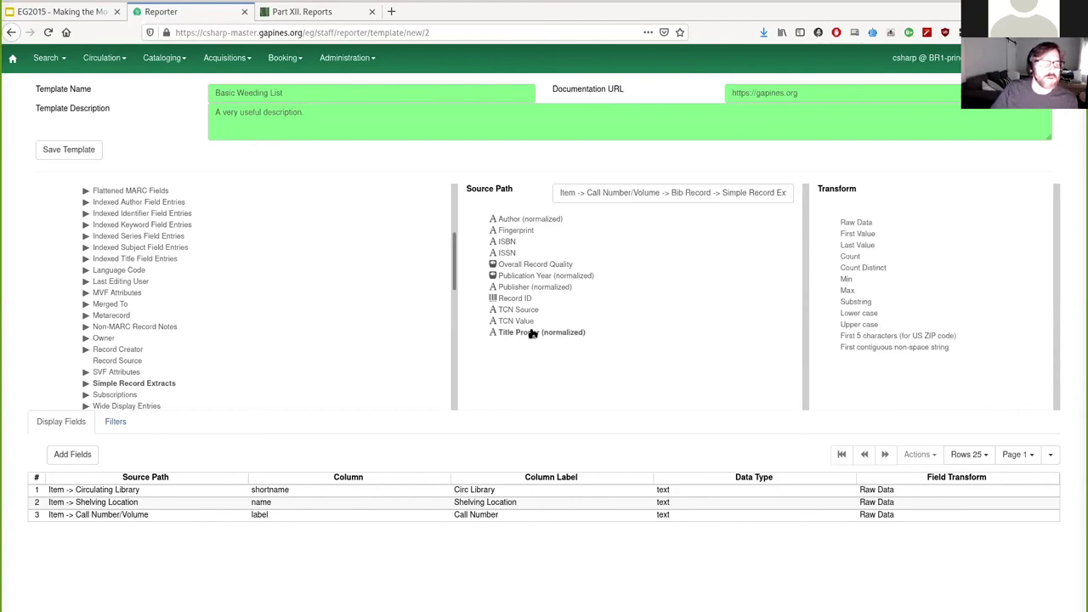
pyautogui.click(544, 222)
pyautogui.click(534, 278)
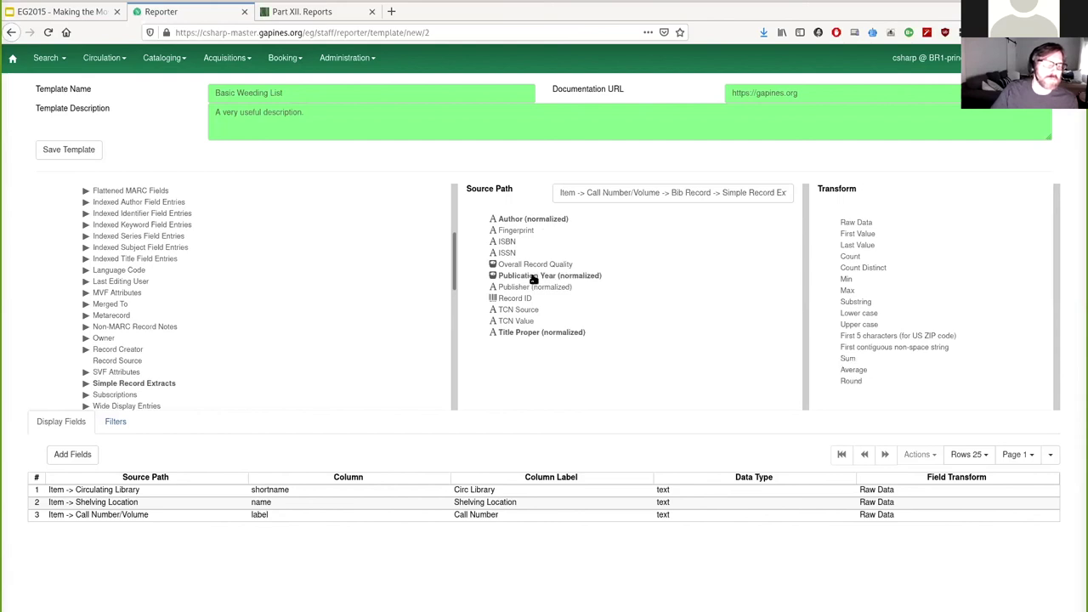
pyautogui.click(72, 455)
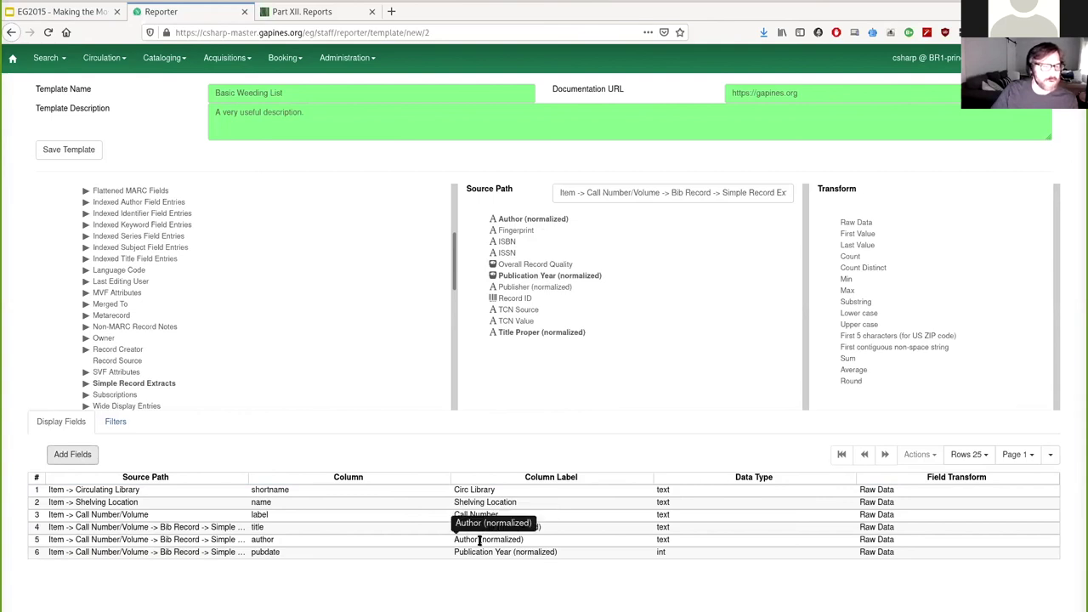
# - Begin relabelling the Title Proper column, selecting 'Proper (normalized)' for removal
pyautogui.rightClick(539, 527)
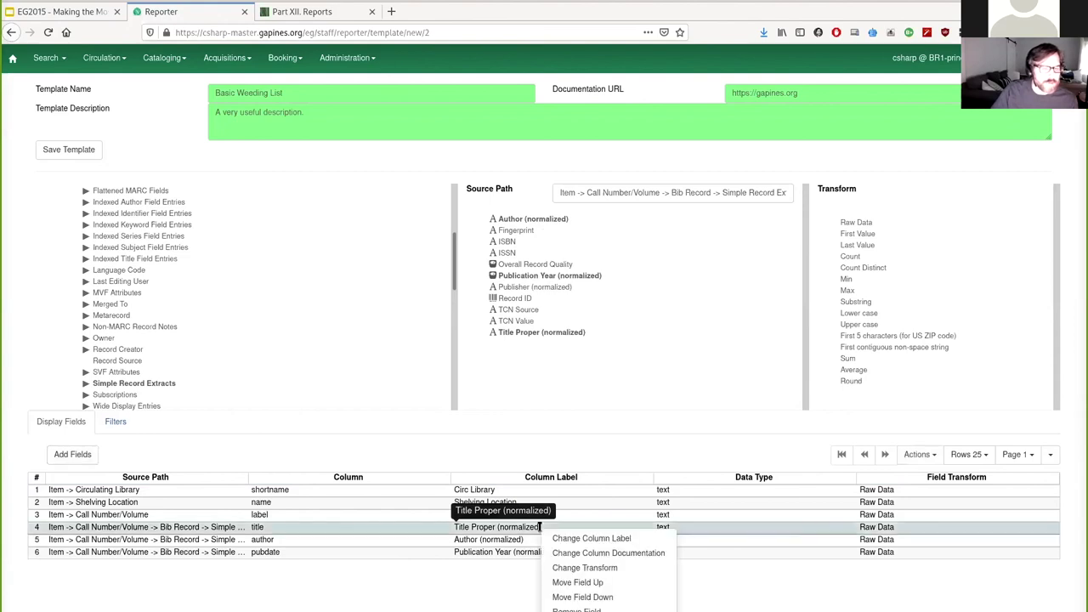
pyautogui.click(588, 538)
pyautogui.moveTo(488, 129); pyautogui.dragTo(416, 129)
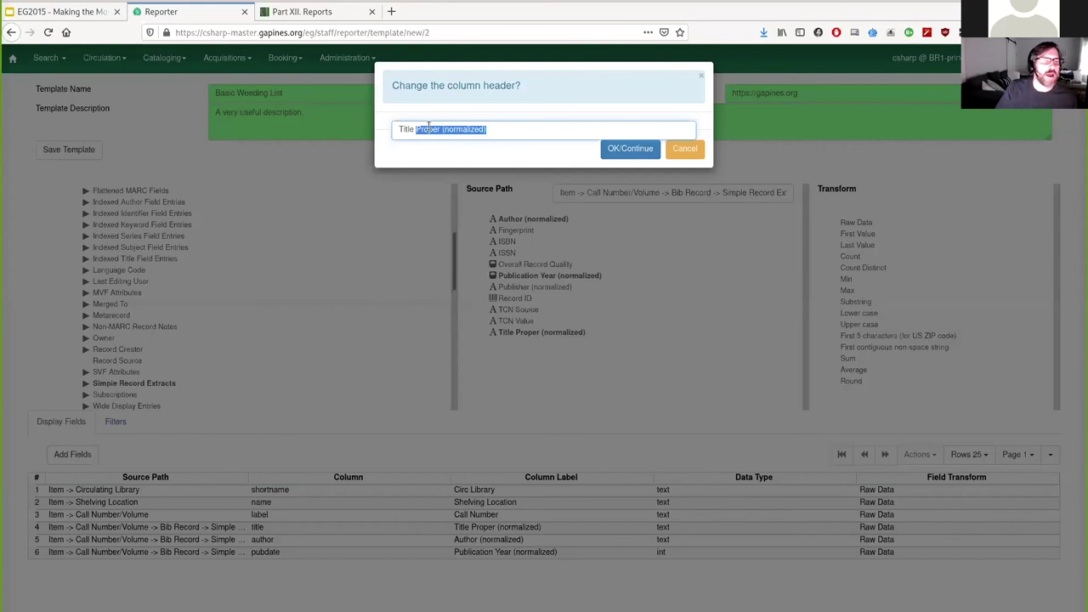
# - Shorten the first two new column labels to 'Title' and 'Author' by removing '(normalized)'
pyautogui.press('BackSpace')
pyautogui.press('Return')
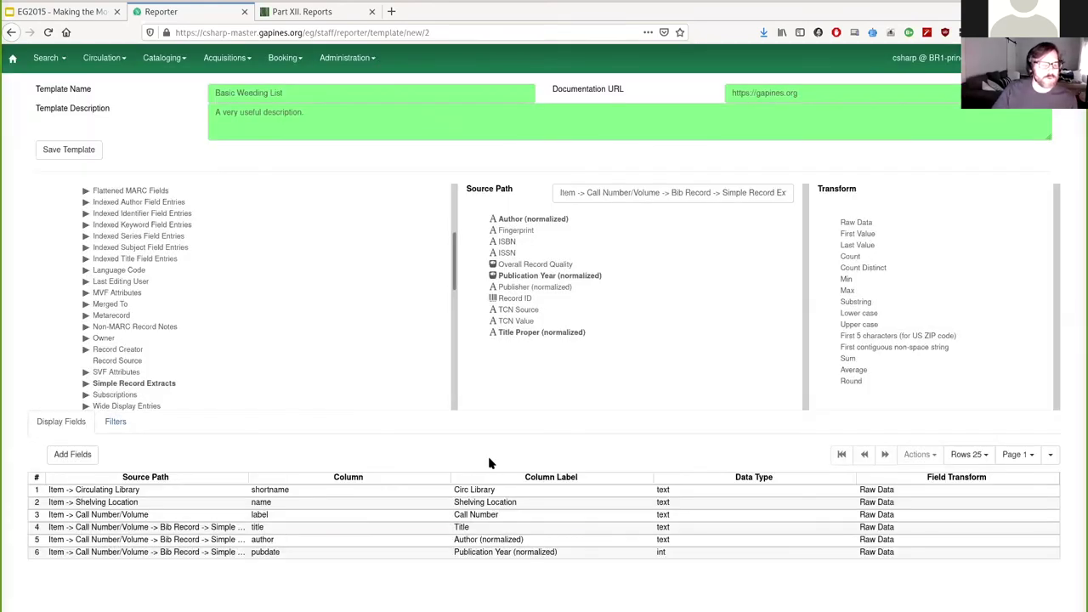
pyautogui.rightClick(508, 540)
pyautogui.click(537, 549)
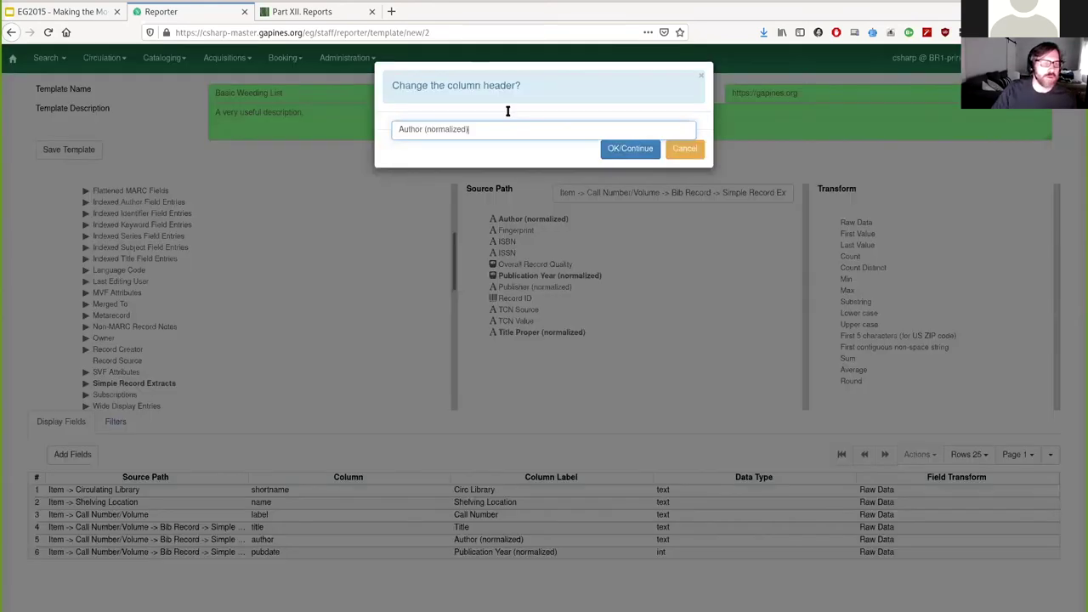
pyautogui.moveTo(469, 129); pyautogui.dragTo(426, 129)
pyautogui.press('BackSpace')
pyautogui.press('Return')
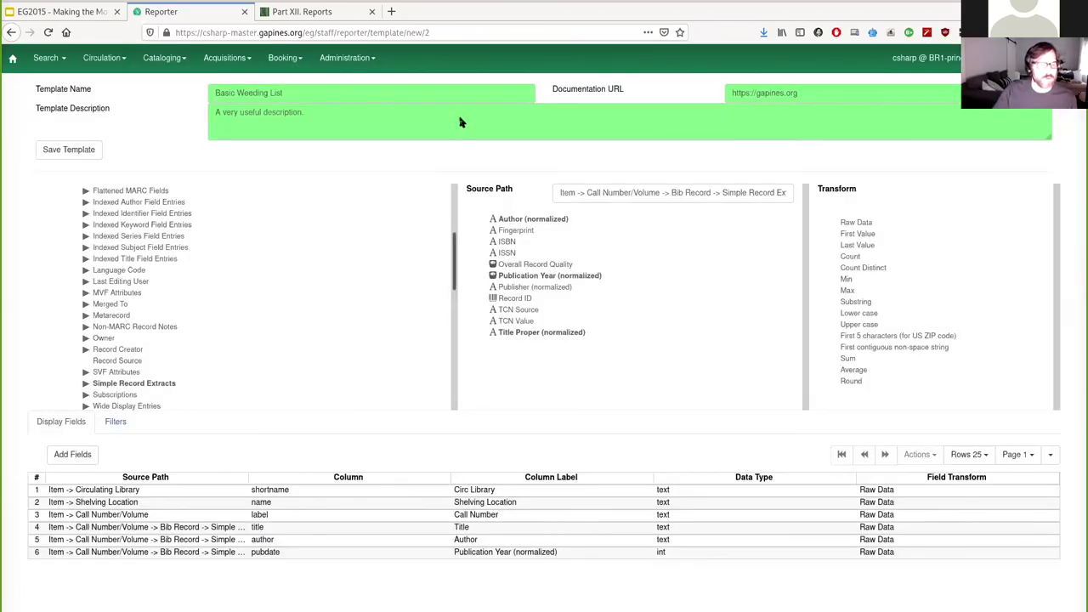
# - Rename the third new column label to 'Publication Year', dropping '(normalized)'
pyautogui.rightClick(534, 551)
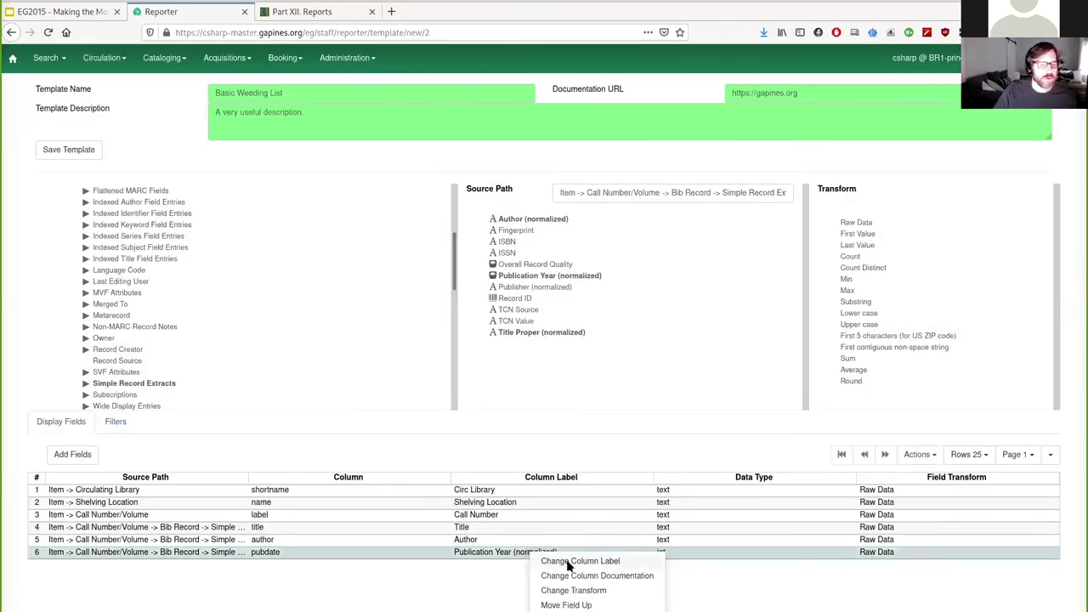
pyautogui.click(568, 565)
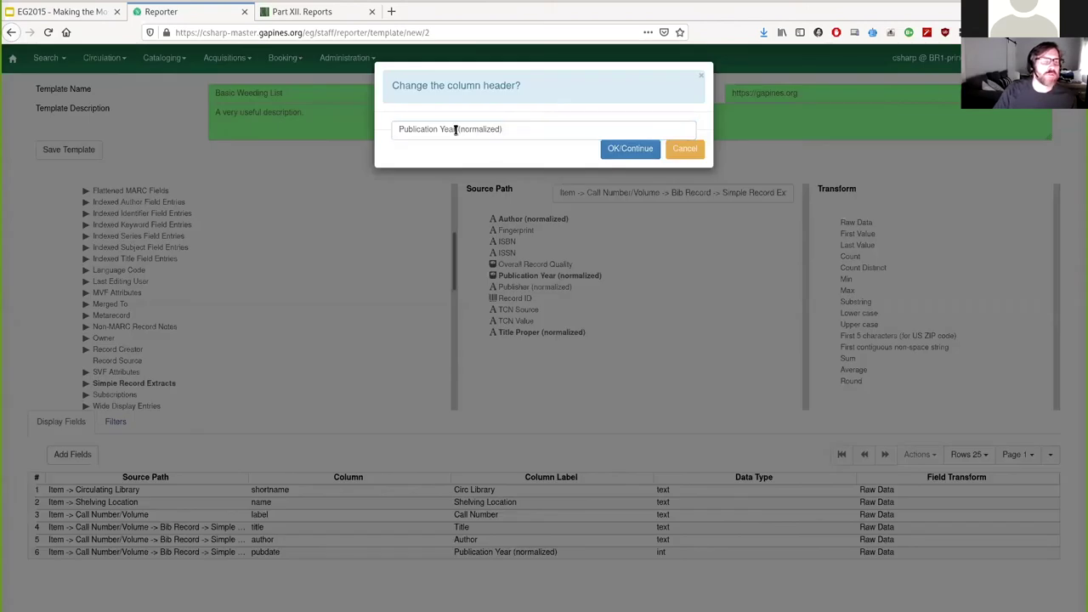
pyautogui.moveTo(453, 129); pyautogui.dragTo(463, 127)
pyautogui.tripleClick(454, 129)
pyautogui.click(456, 128)
pyautogui.moveTo(456, 128); pyautogui.dragTo(549, 126)
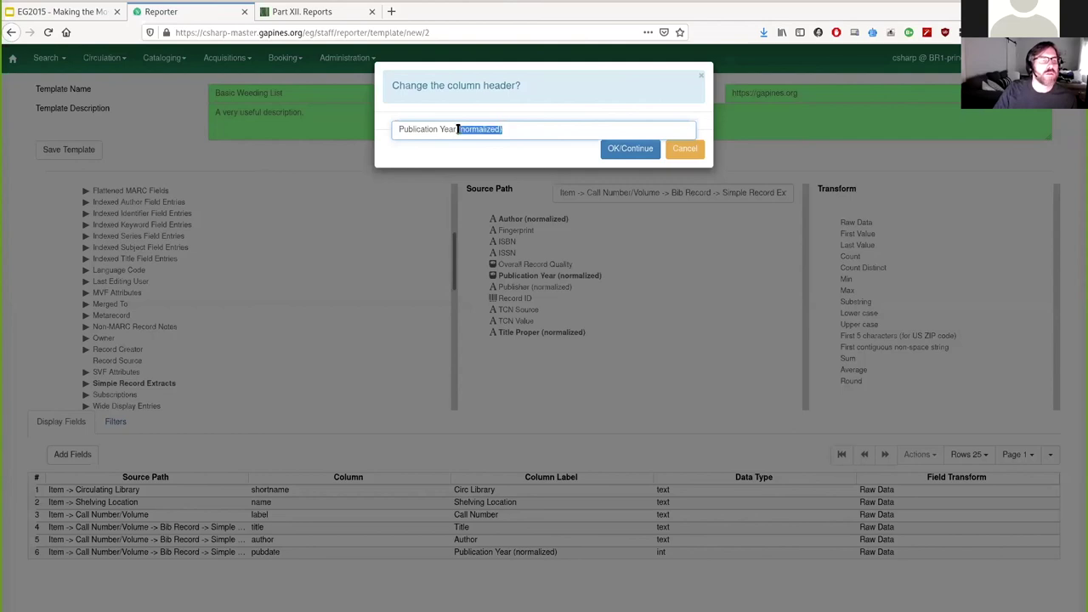
pyautogui.press('BackSpace')
pyautogui.press('Return')
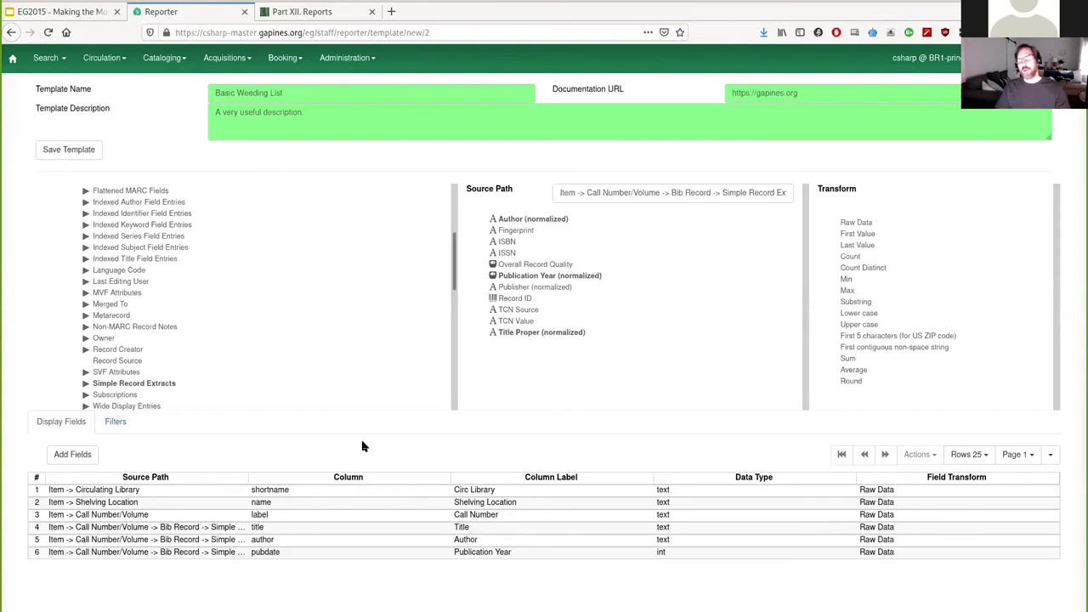
# - Add the Item's Barcode field to the template as a seventh display column
pyautogui.scroll(5, 228, 400)
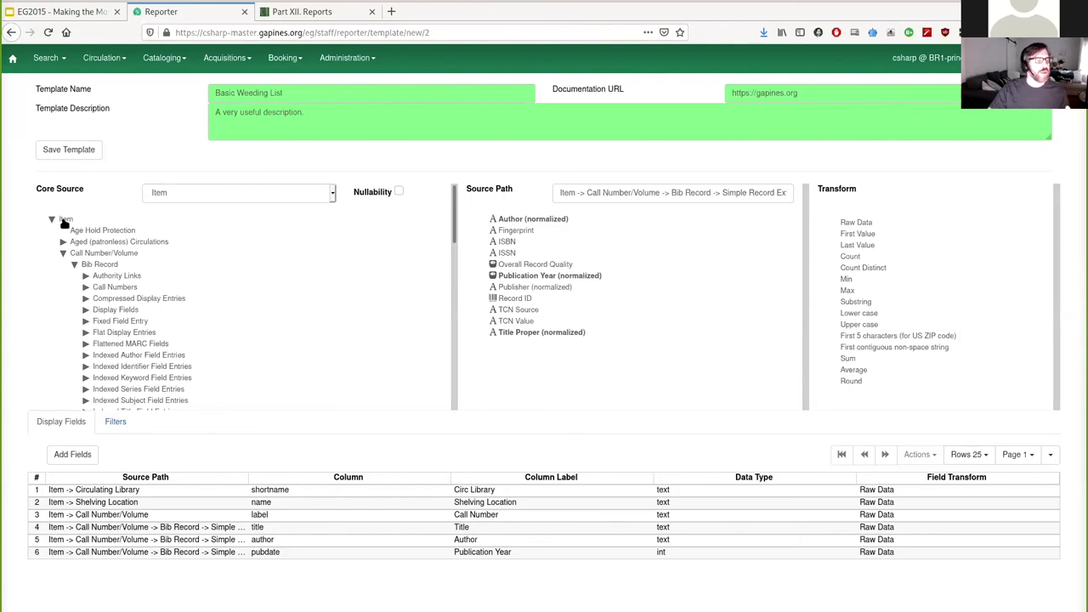
pyautogui.click(66, 220)
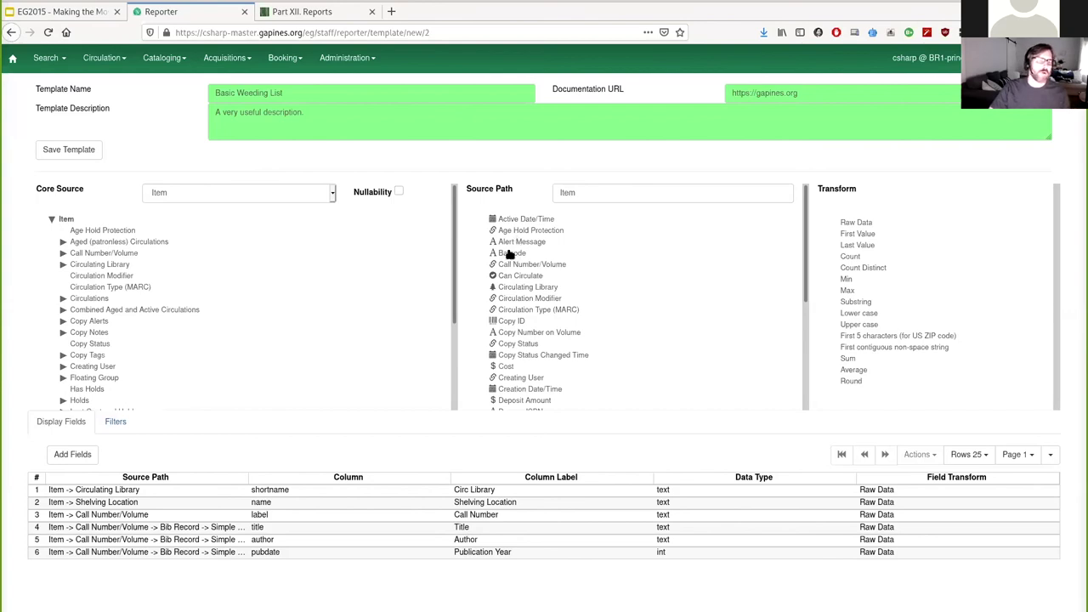
pyautogui.click(511, 253)
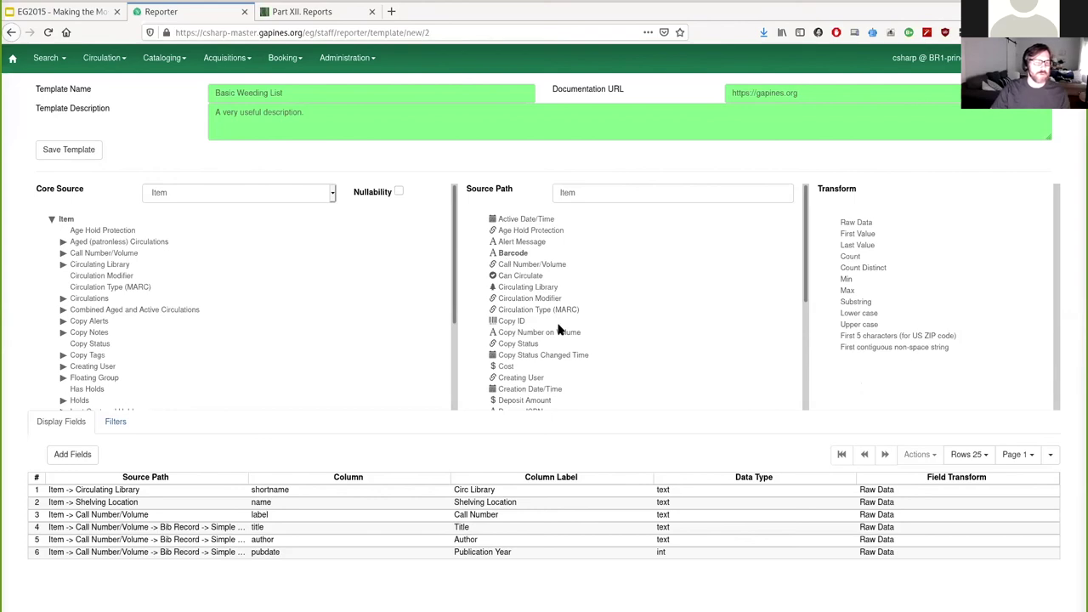
pyautogui.scroll(-4, 565, 340)
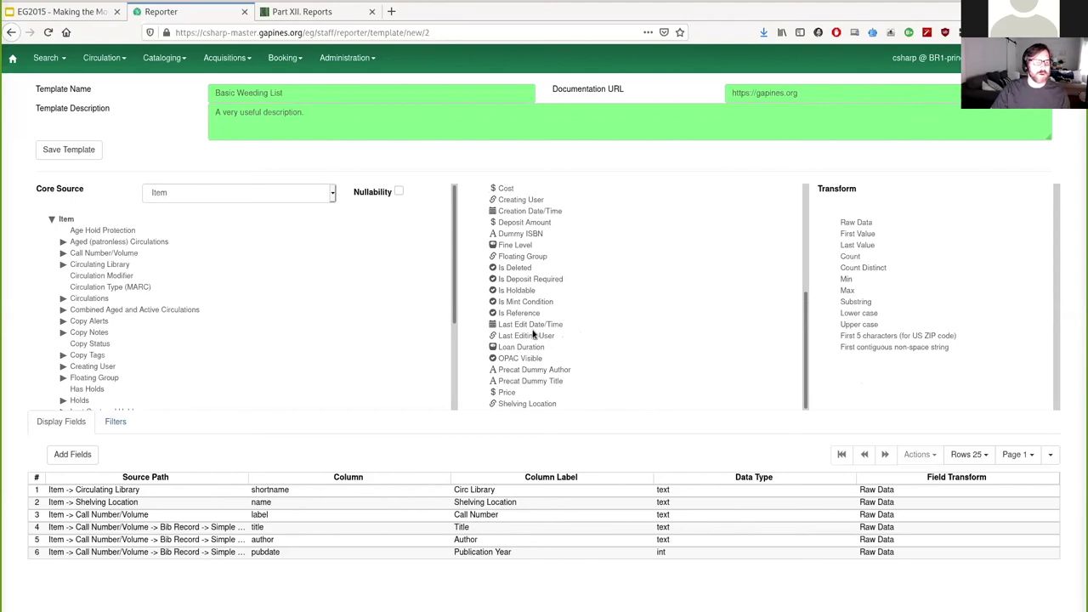
pyautogui.scroll(4, 534, 333)
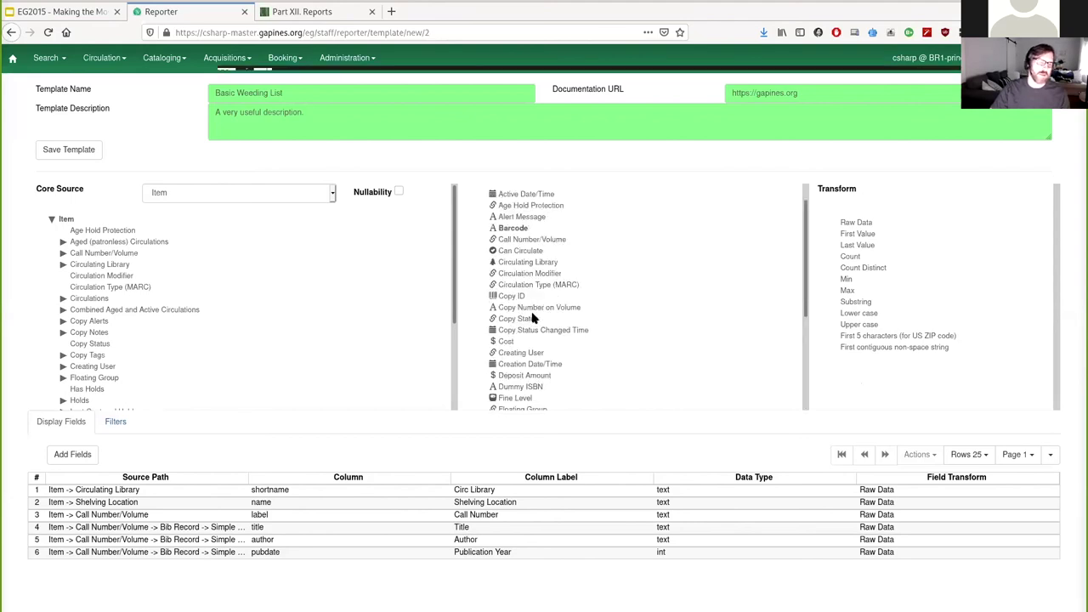
pyautogui.click(72, 454)
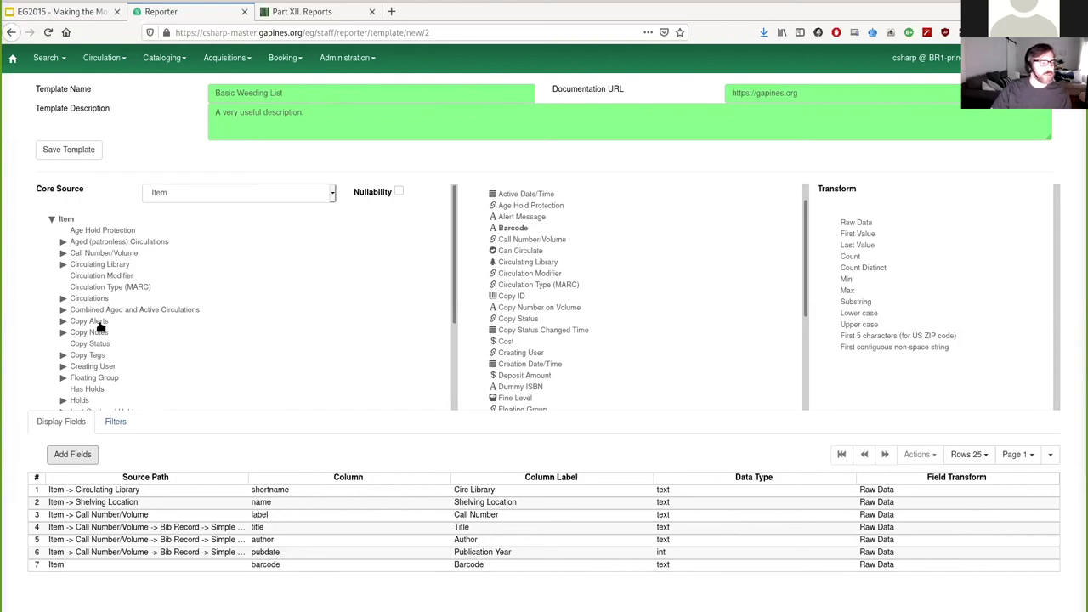
pyautogui.scroll(-3, 165, 310)
pyautogui.scroll(4, 175, 306)
pyautogui.scroll(-4, 68, 230)
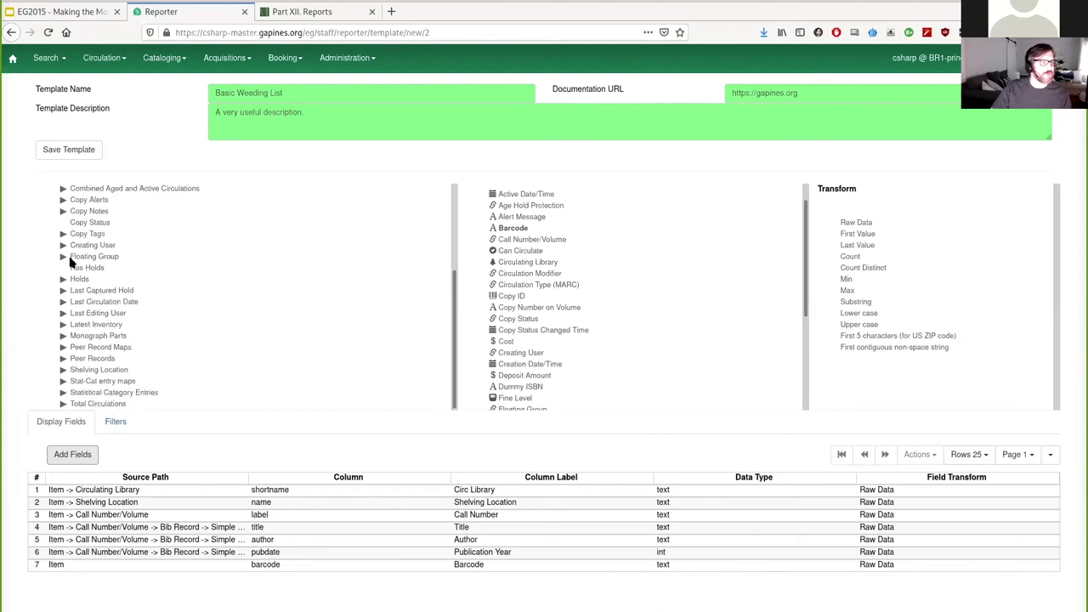
pyautogui.scroll(2, 91, 285)
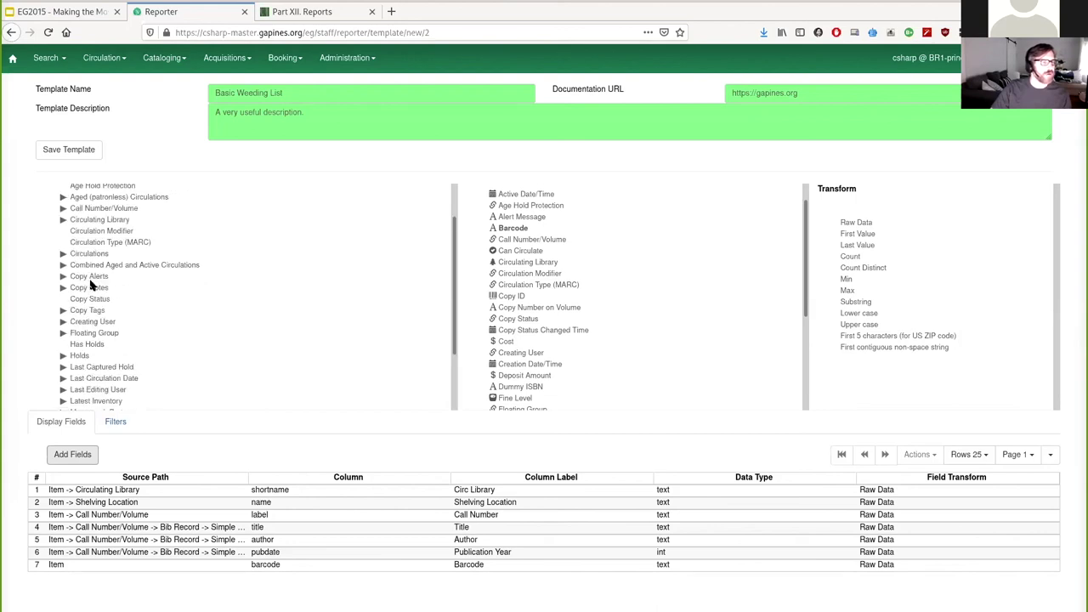
# - Add Item → Copy Status name as a display field and relabel its column 'Status'
pyautogui.click(89, 299)
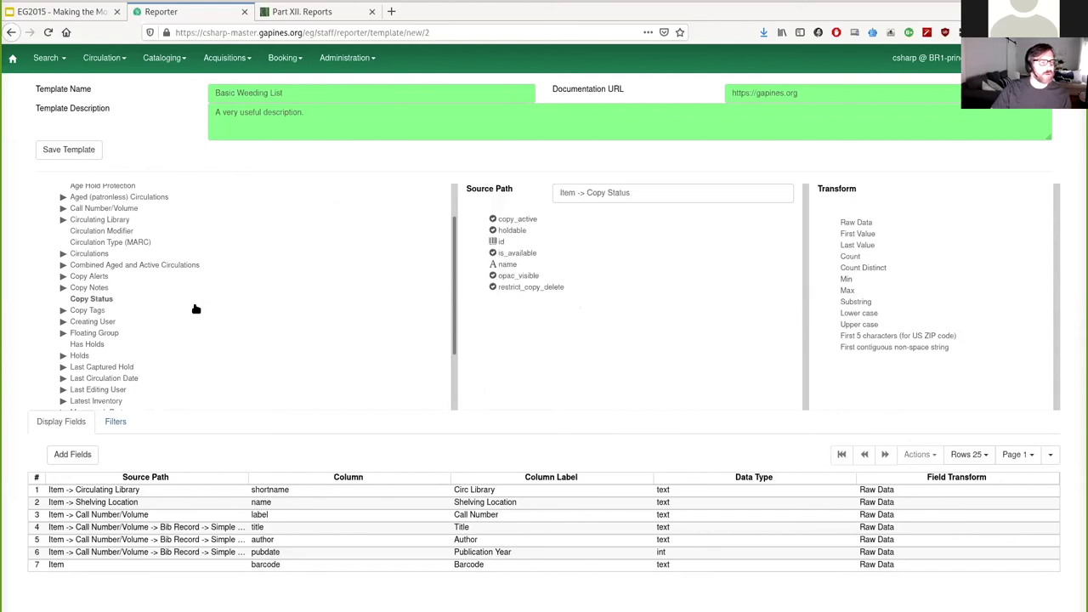
pyautogui.click(502, 264)
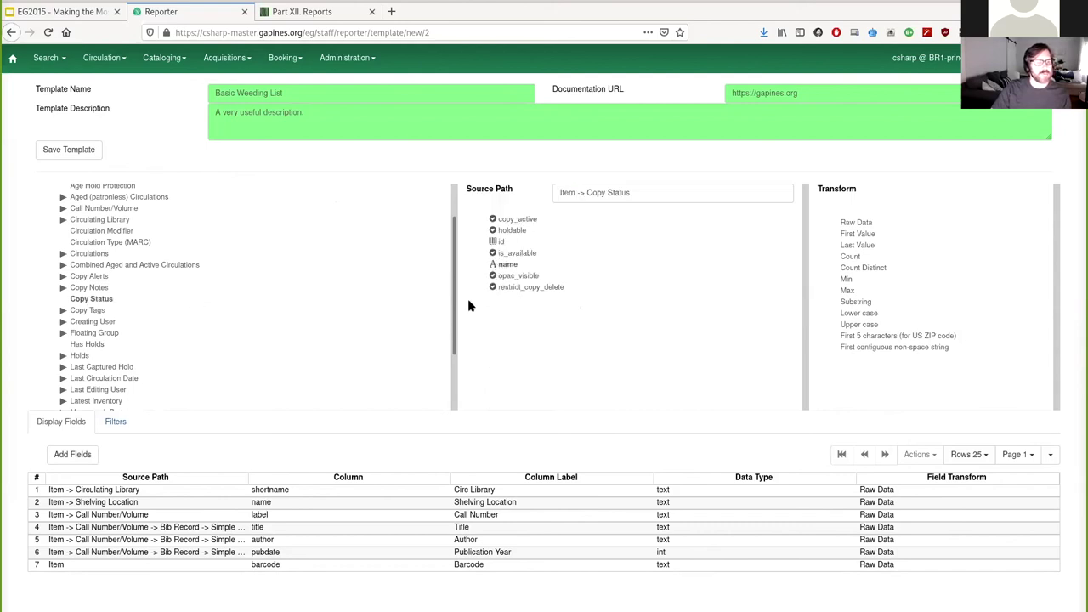
pyautogui.click(73, 454)
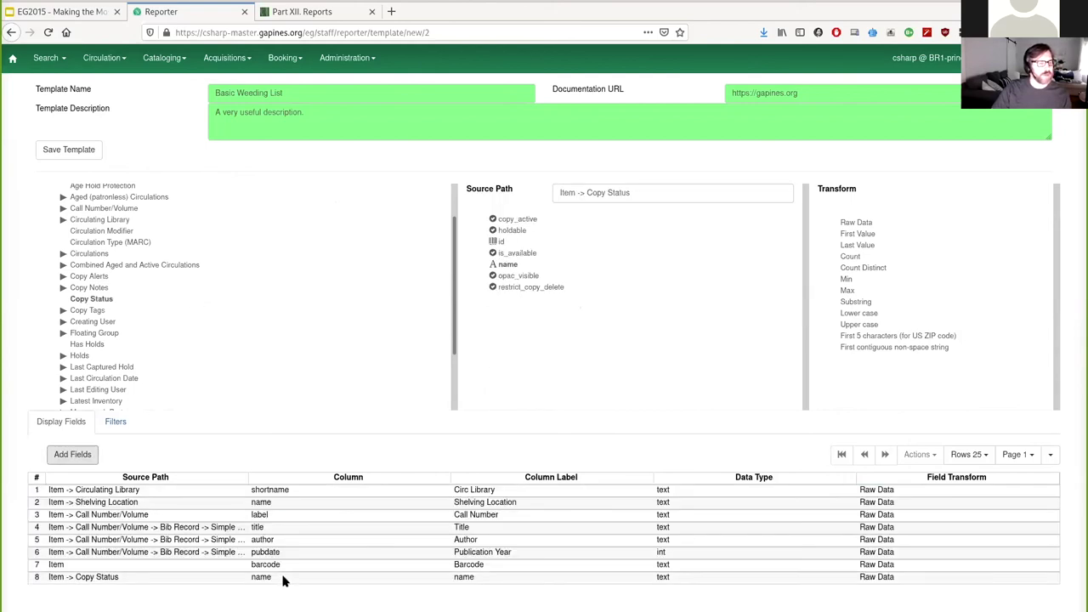
pyautogui.rightClick(534, 579)
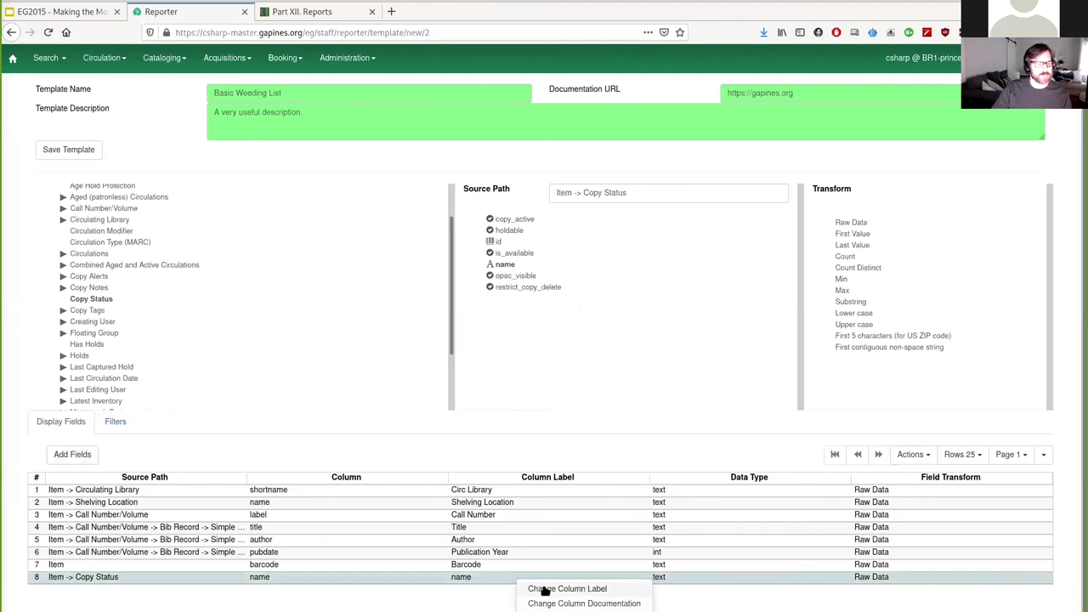
pyautogui.click(578, 586)
pyautogui.press('BackSpace')
pyautogui.press('BackSpace')
pyautogui.press('BackSpace')
pyautogui.press('BackSpace')
pyautogui.write('Status')
pyautogui.press('Return')
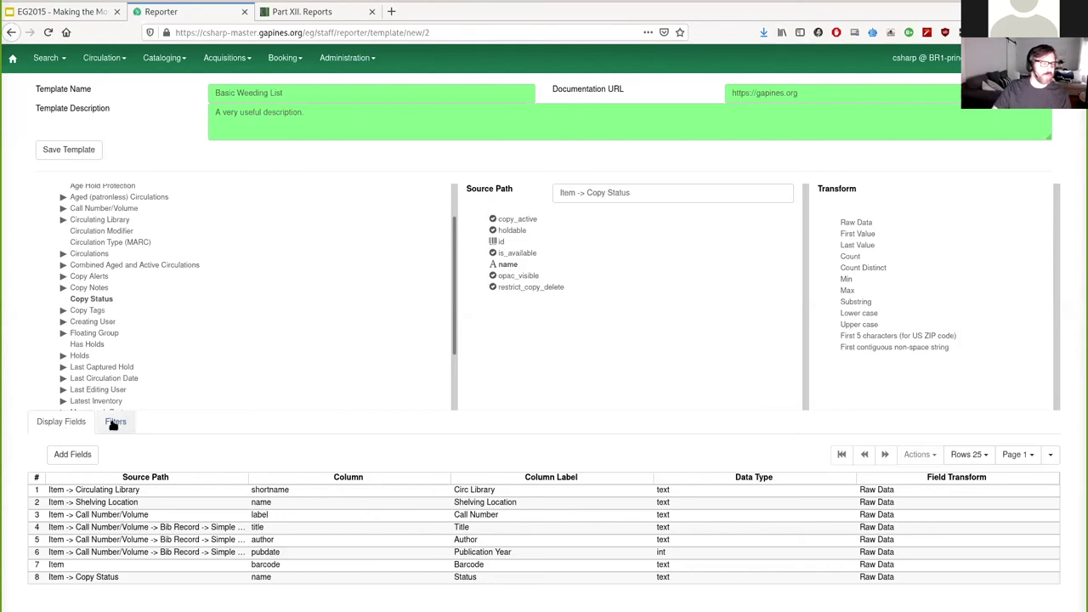
# - On the Filters tab, deselect Copy Status and pick Circulating Library's Organizational Unit ID
pyautogui.click(112, 422)
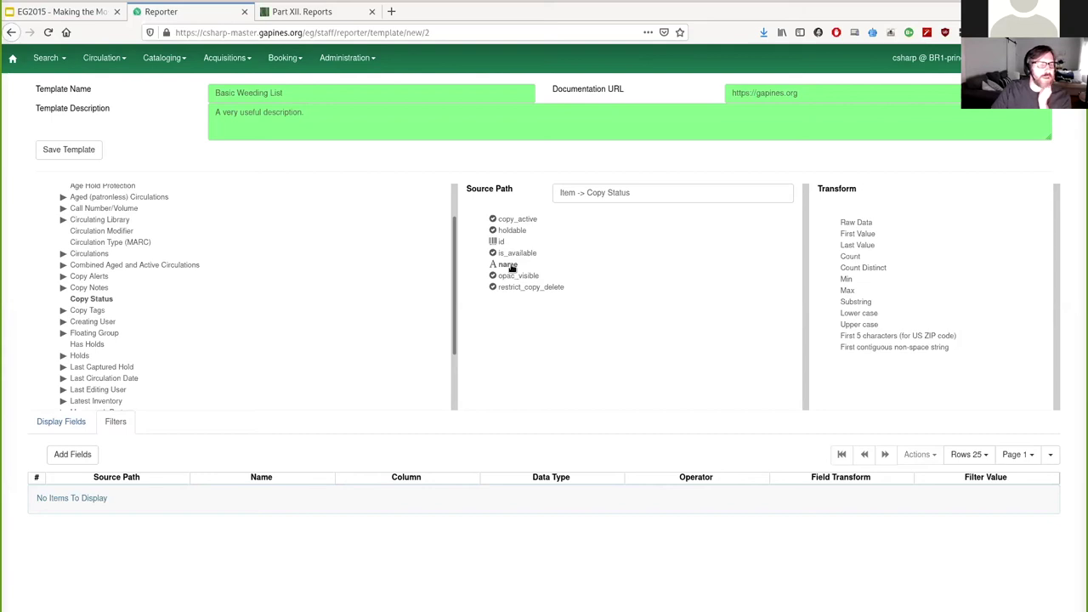
pyautogui.click(511, 267)
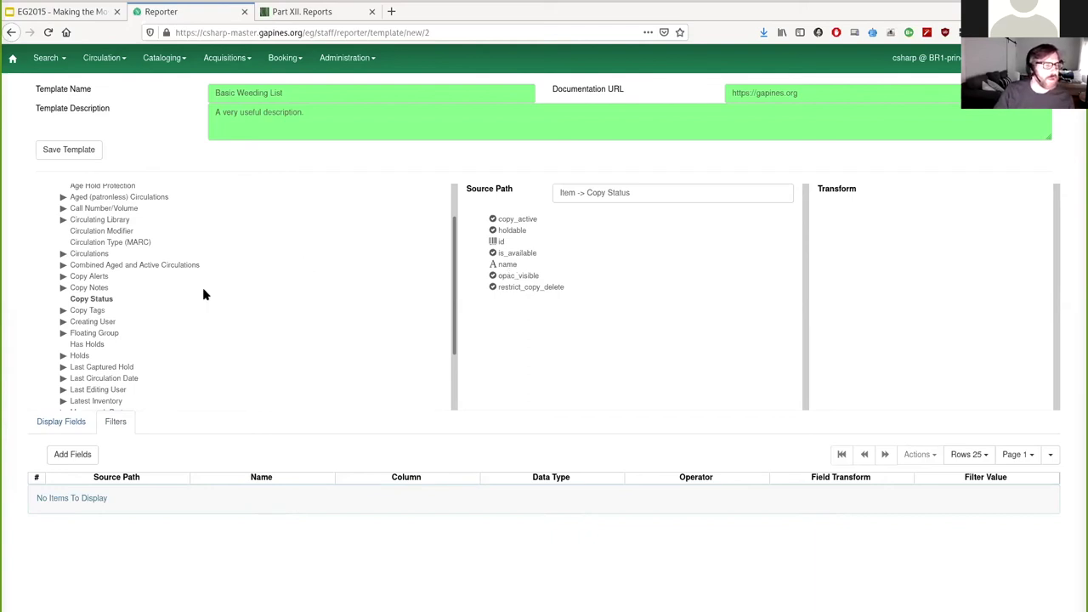
pyautogui.click(102, 304)
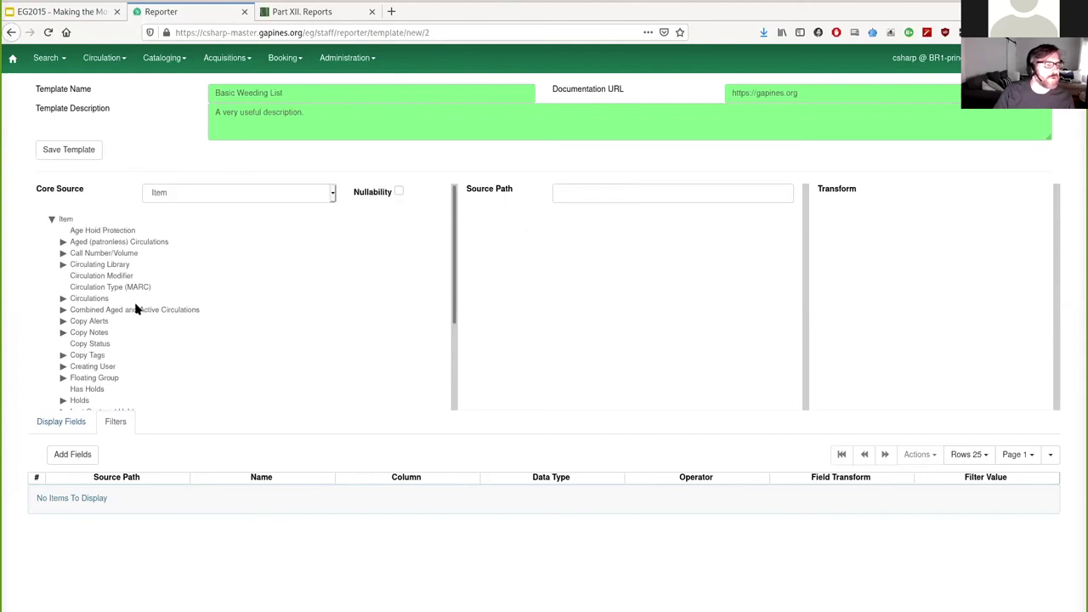
pyautogui.scroll(-2, 100, 243)
pyautogui.scroll(-1, 106, 246)
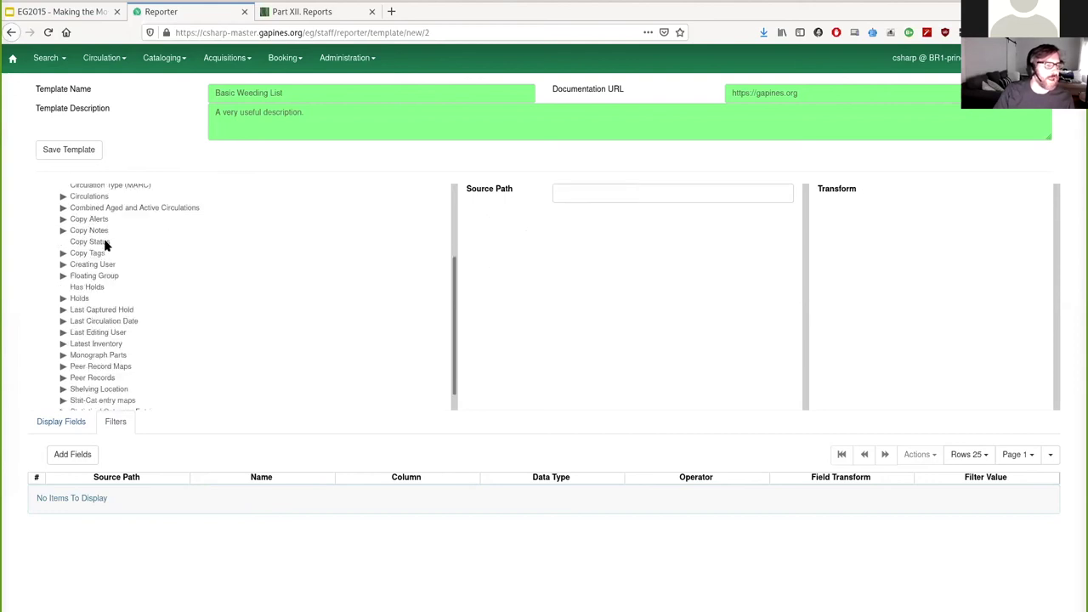
pyautogui.scroll(3, 124, 280)
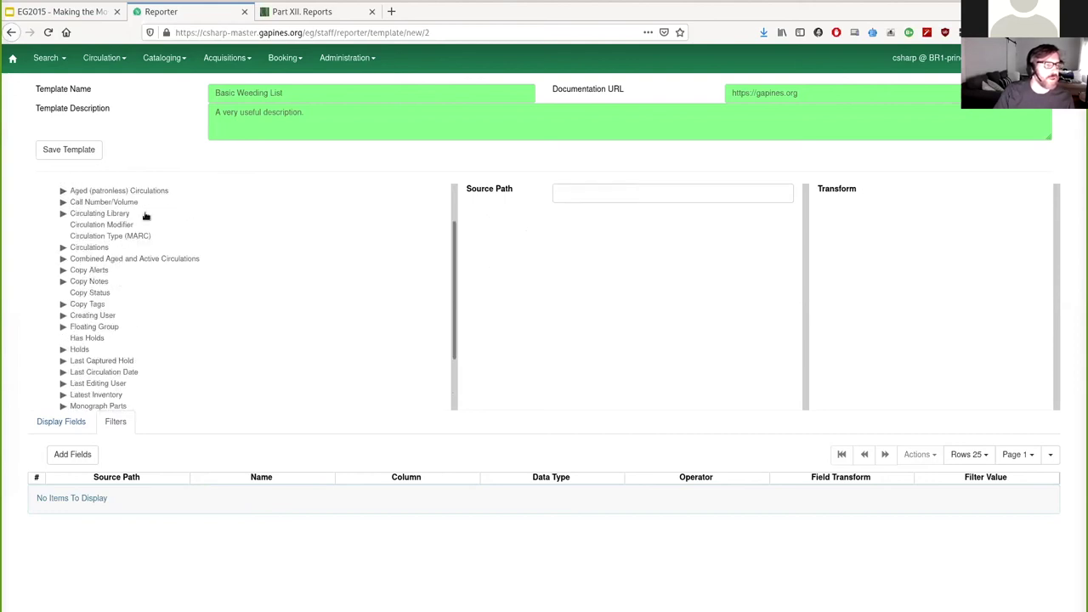
pyautogui.click(194, 214)
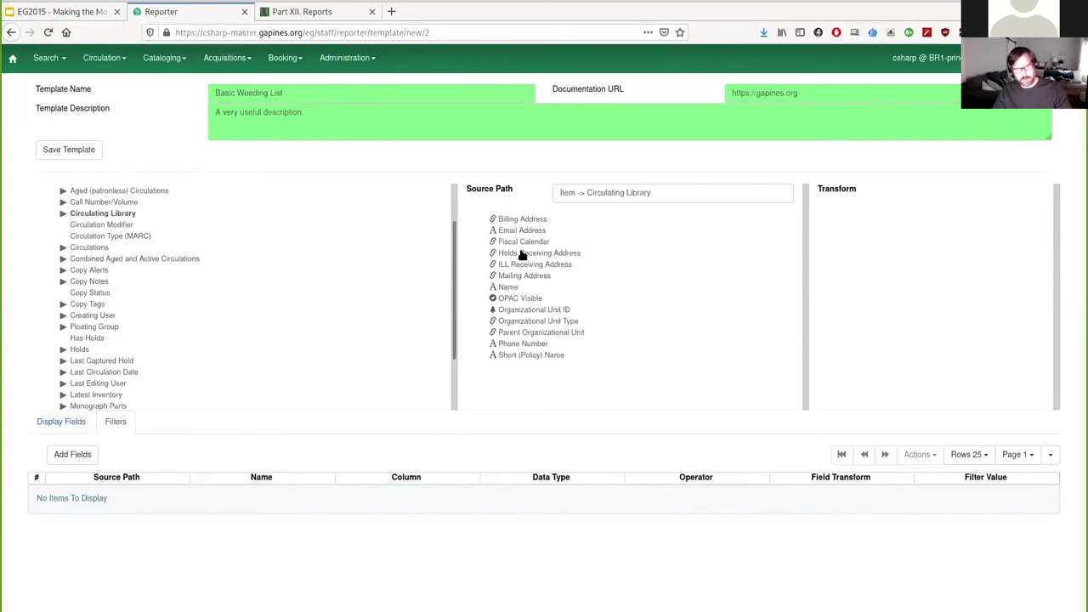
pyautogui.click(537, 311)
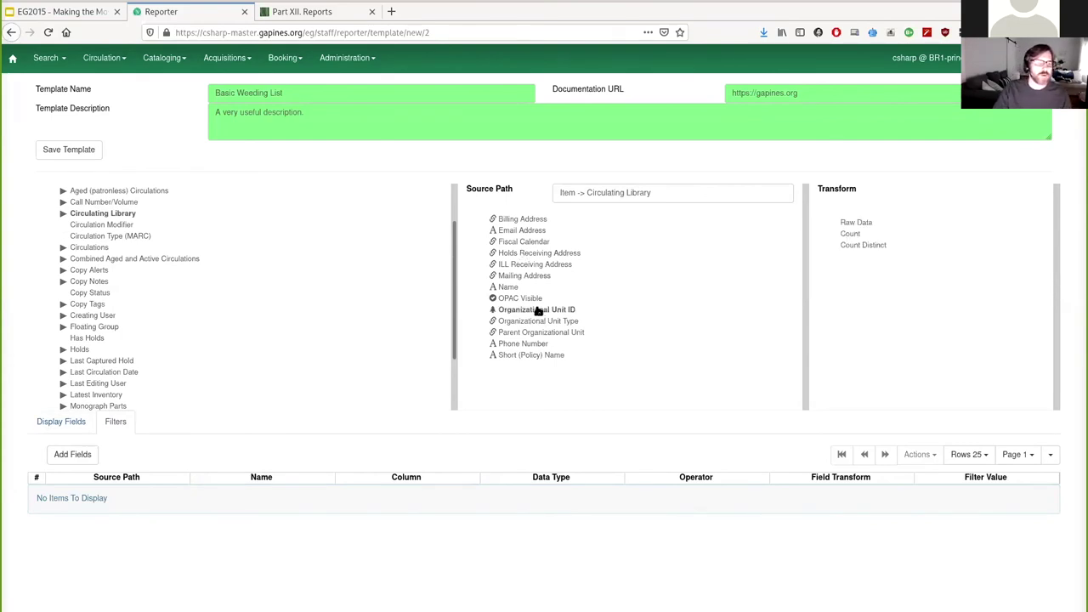
# - Add Circulating Library Organizational Unit ID as a filter row with the Equals operator
pyautogui.click(73, 455)
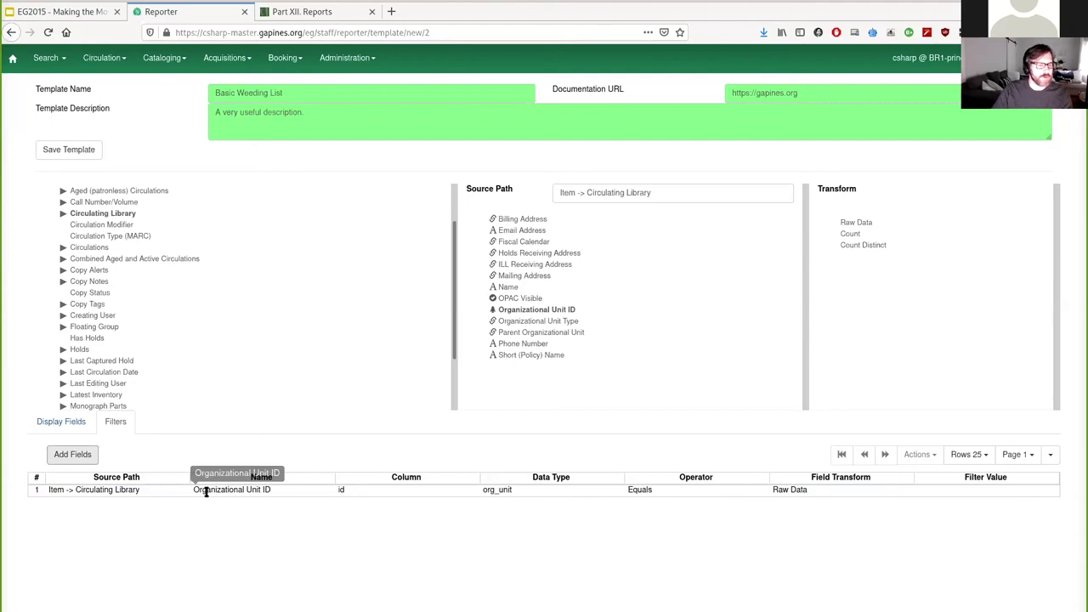
pyautogui.moveTo(93, 490); pyautogui.dragTo(402, 496)
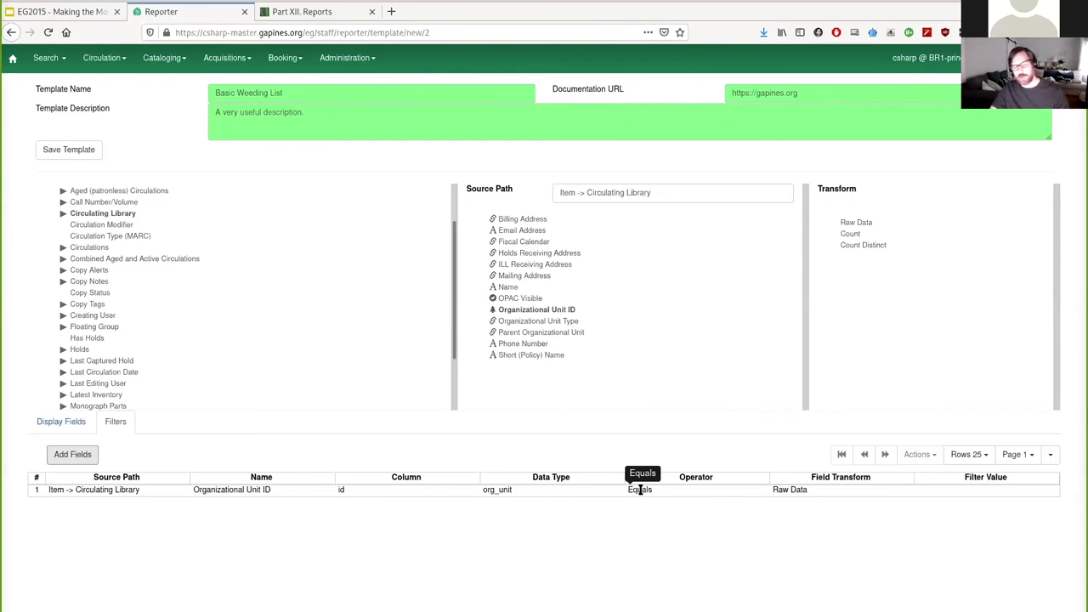
# - Switch the Organizational Unit ID filter's operator to 'In list'
pyautogui.rightClick(639, 490)
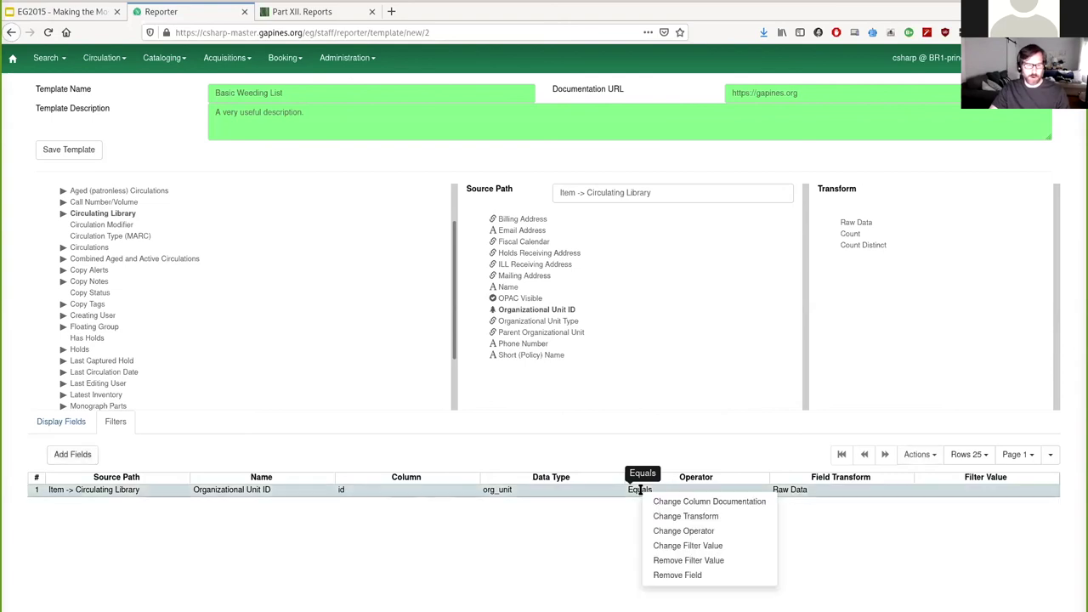
pyautogui.click(690, 532)
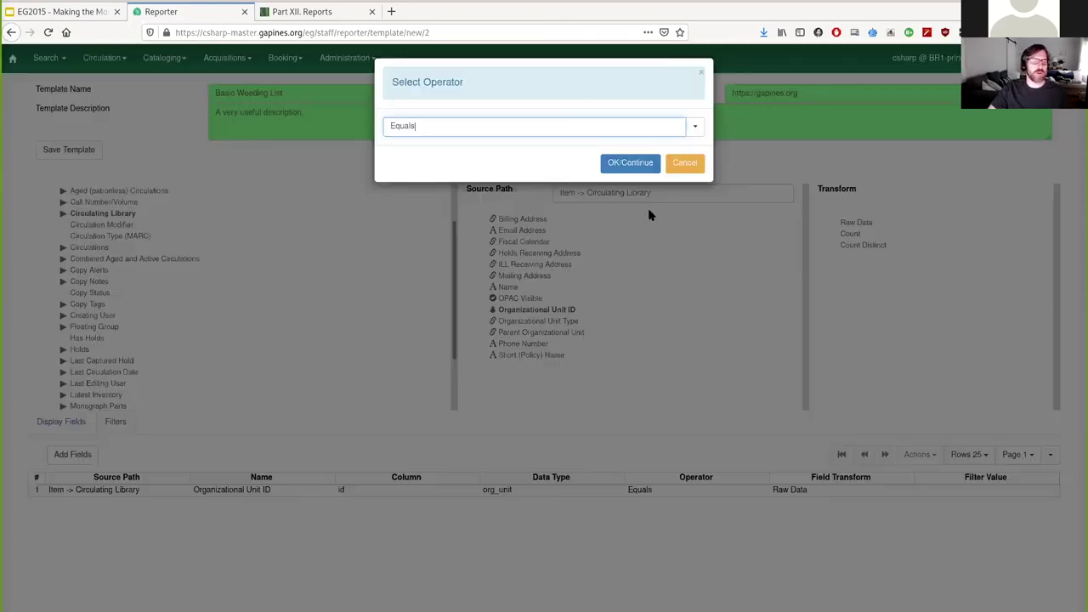
pyautogui.click(695, 132)
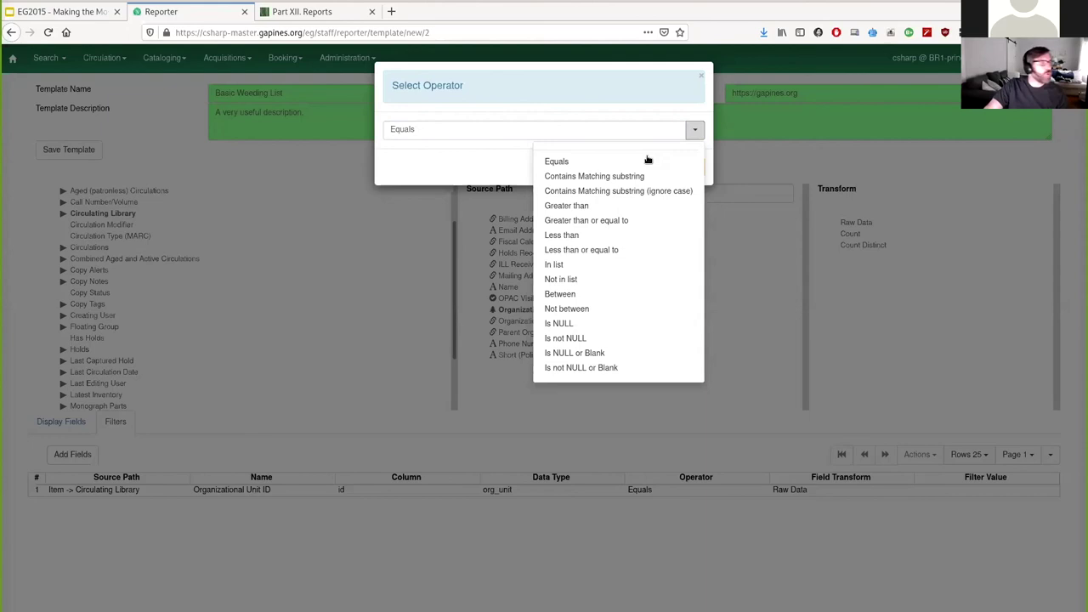
pyautogui.click(553, 265)
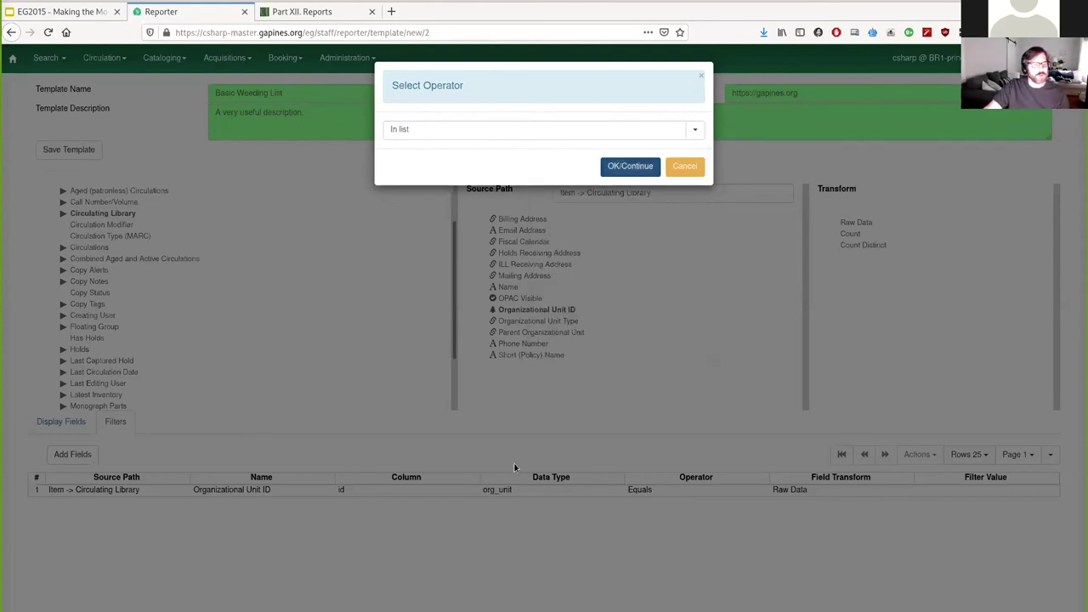
pyautogui.press('Return')
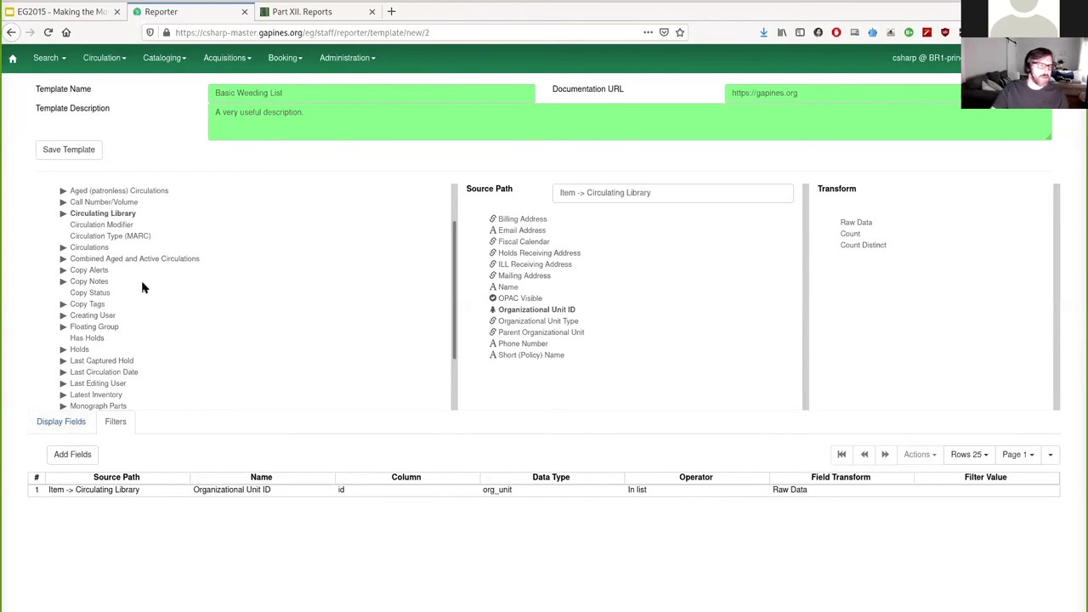
# - Return to the Item's own fields in the source tree
pyautogui.scroll(3, 136, 287)
pyautogui.click(71, 220)
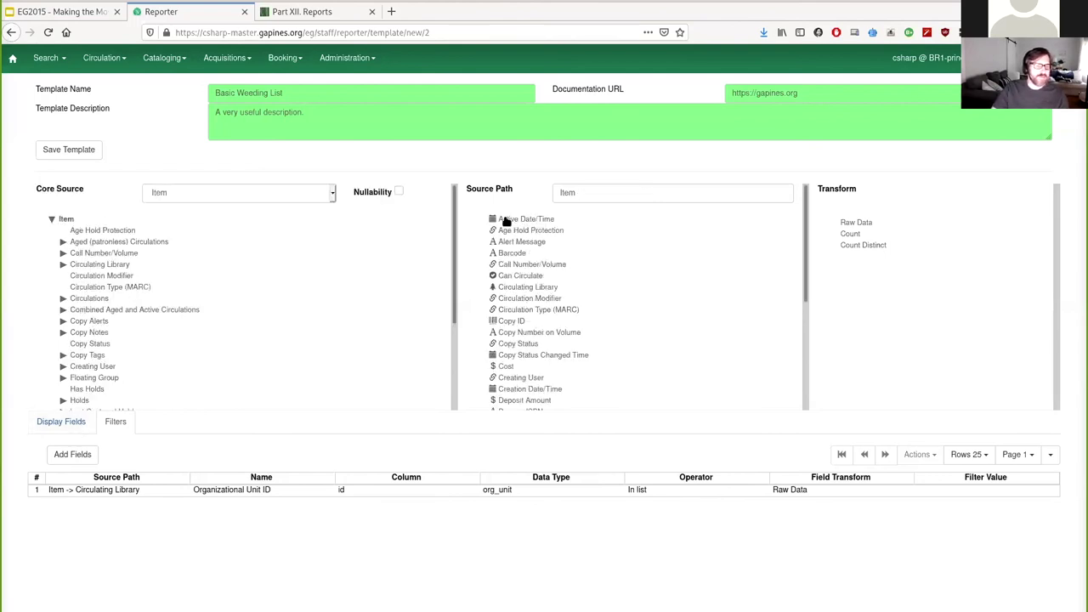
pyautogui.scroll(-3, 581, 317)
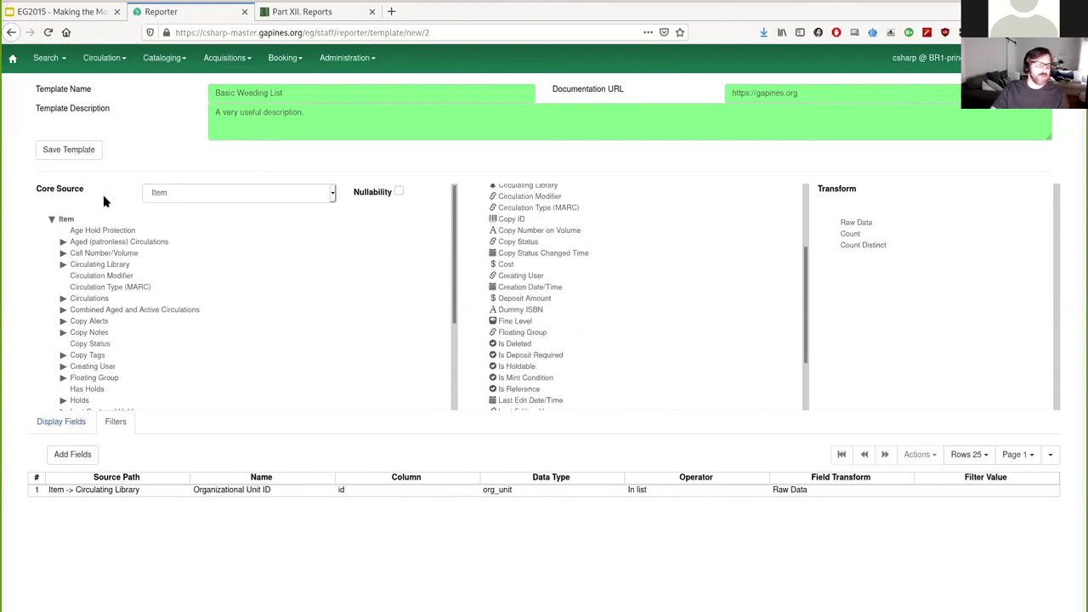
# - Add the Item's Is Deleted field as a filter and set its value to False
pyautogui.click(515, 345)
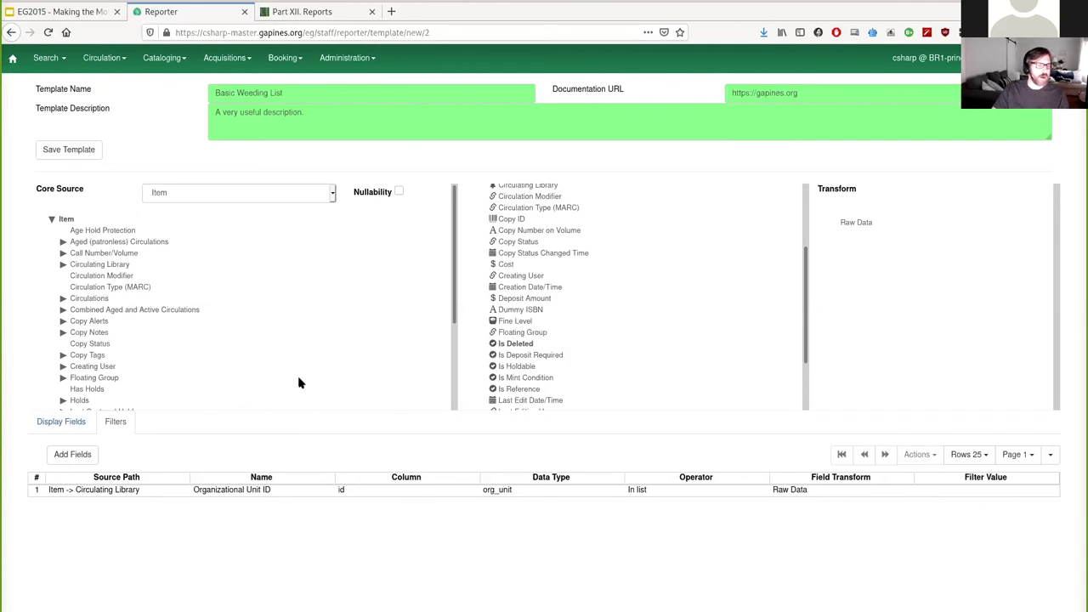
pyautogui.click(72, 454)
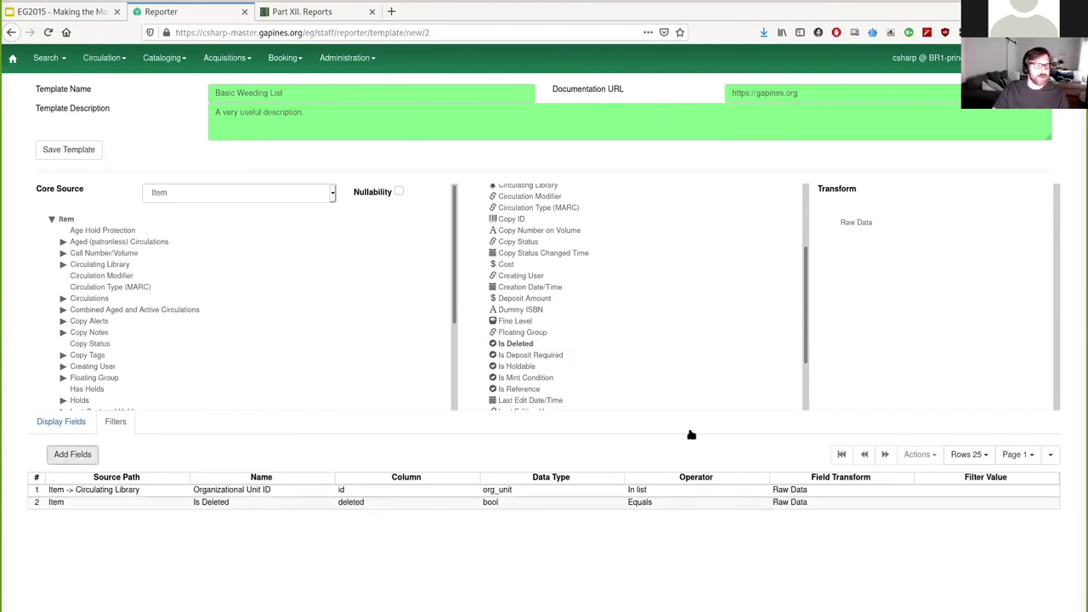
pyautogui.rightClick(773, 504)
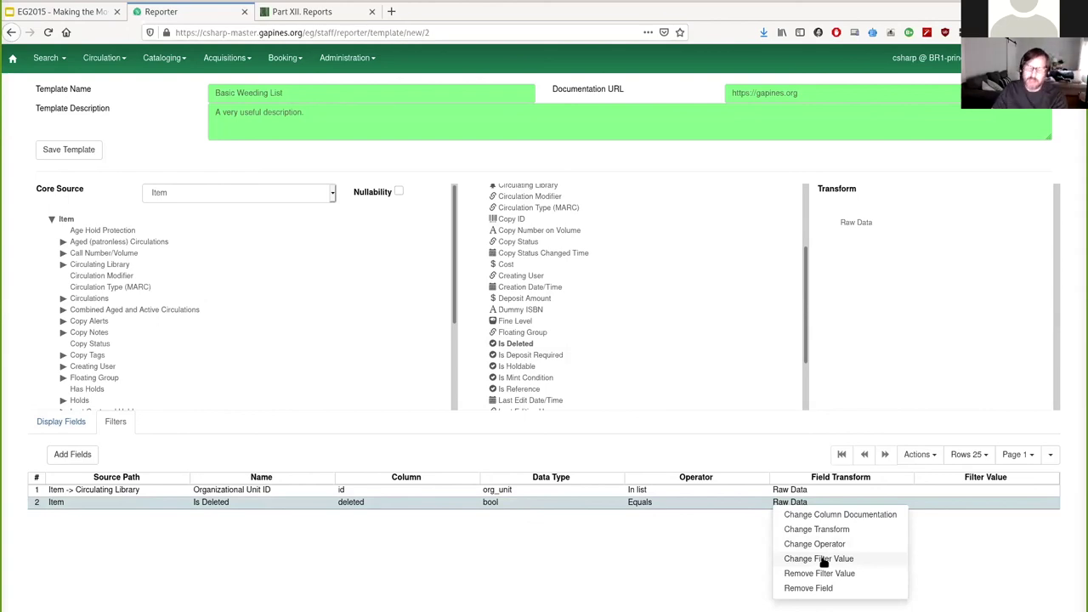
pyautogui.click(823, 562)
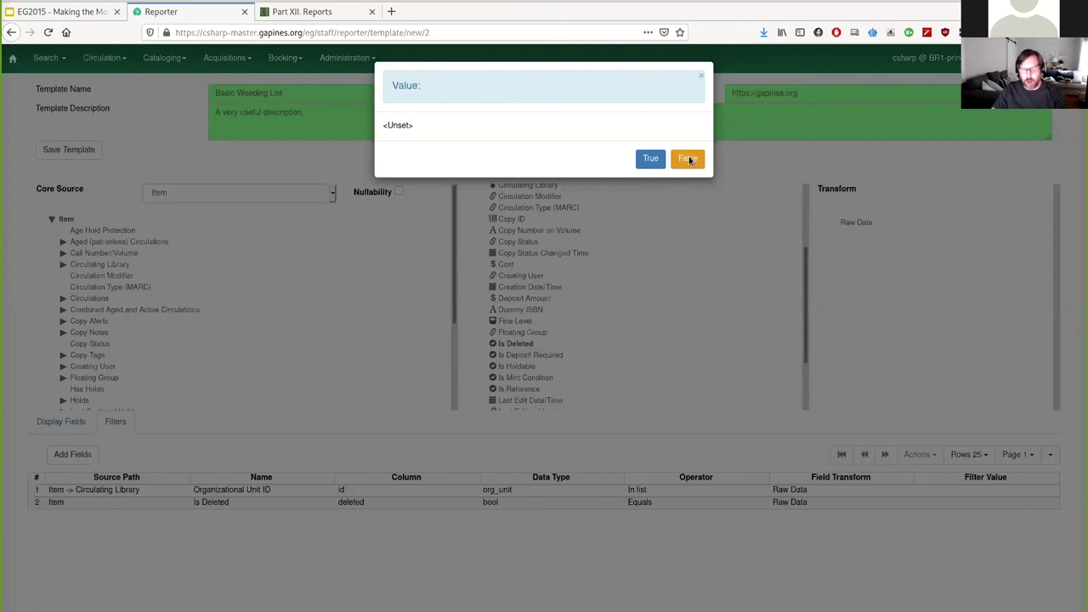
pyautogui.click(689, 159)
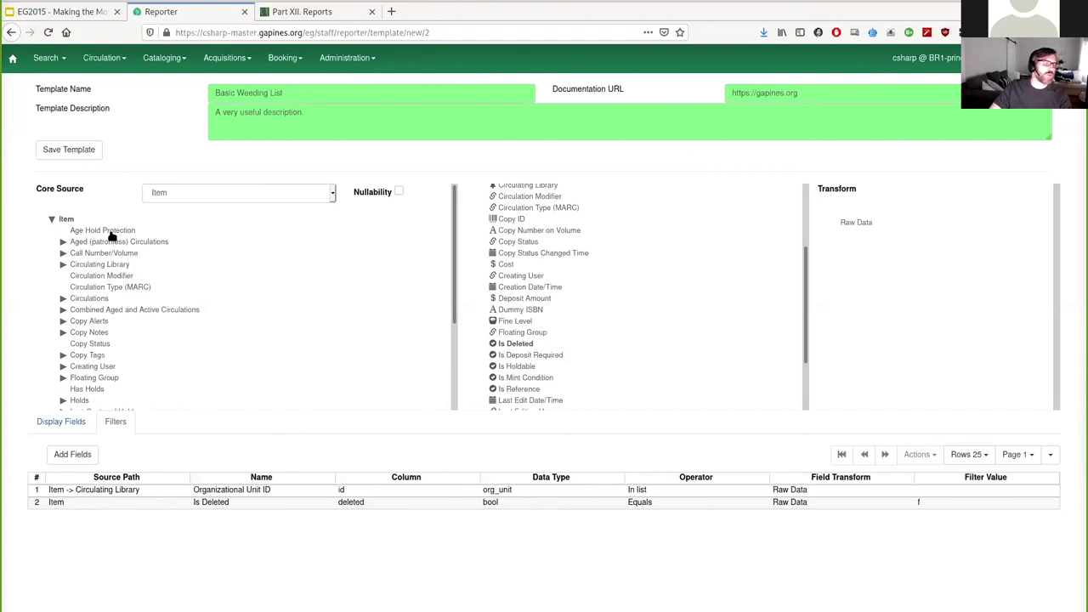
# - Add the Shelving Location's Location ID as a third filter
pyautogui.scroll(-3, 113, 242)
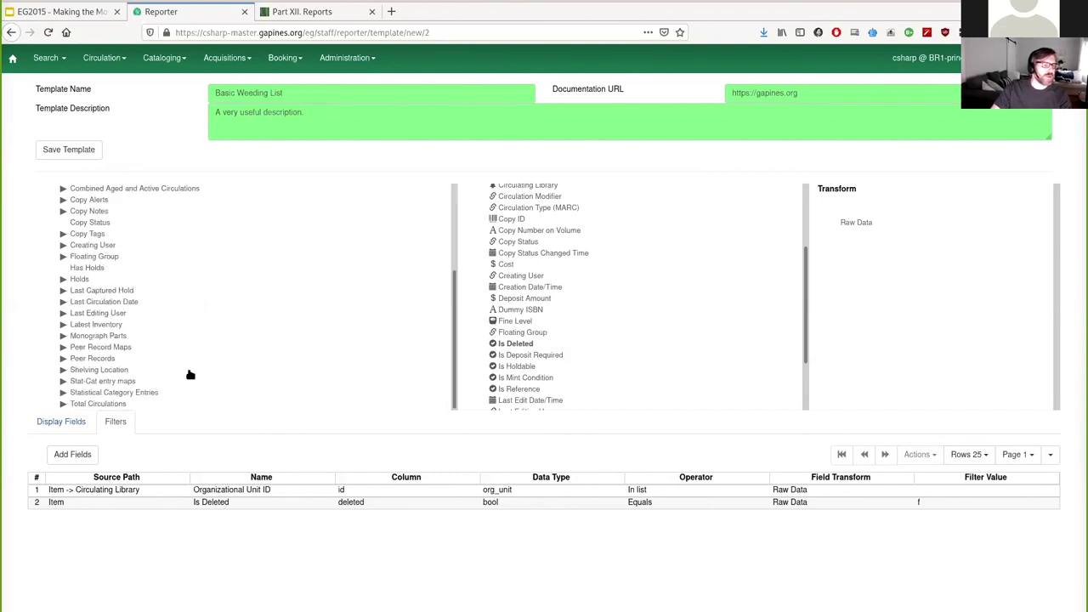
pyautogui.click(85, 372)
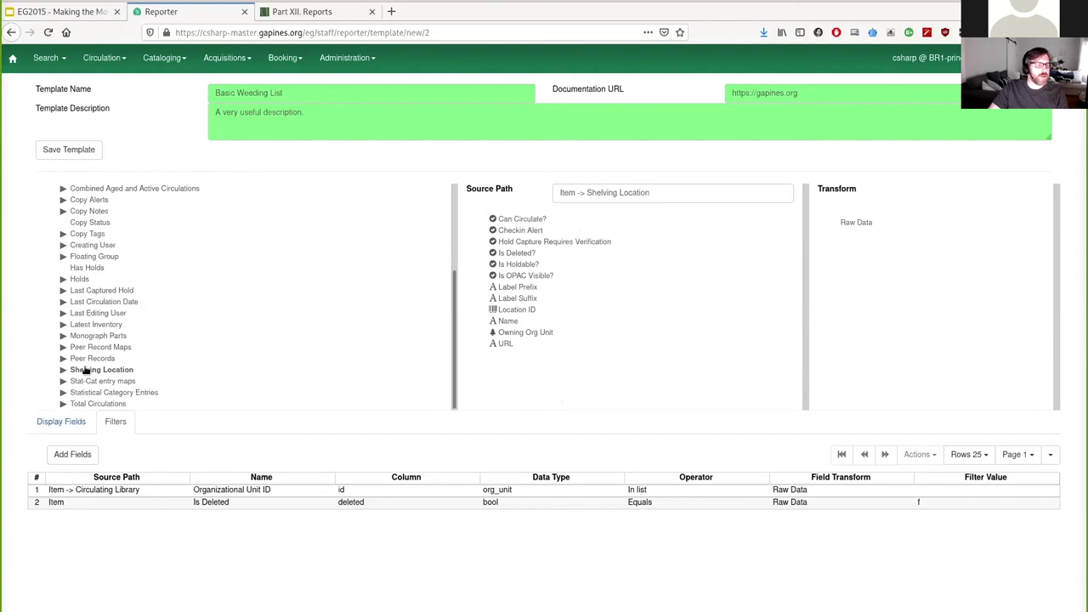
pyautogui.scroll(5, 85, 370)
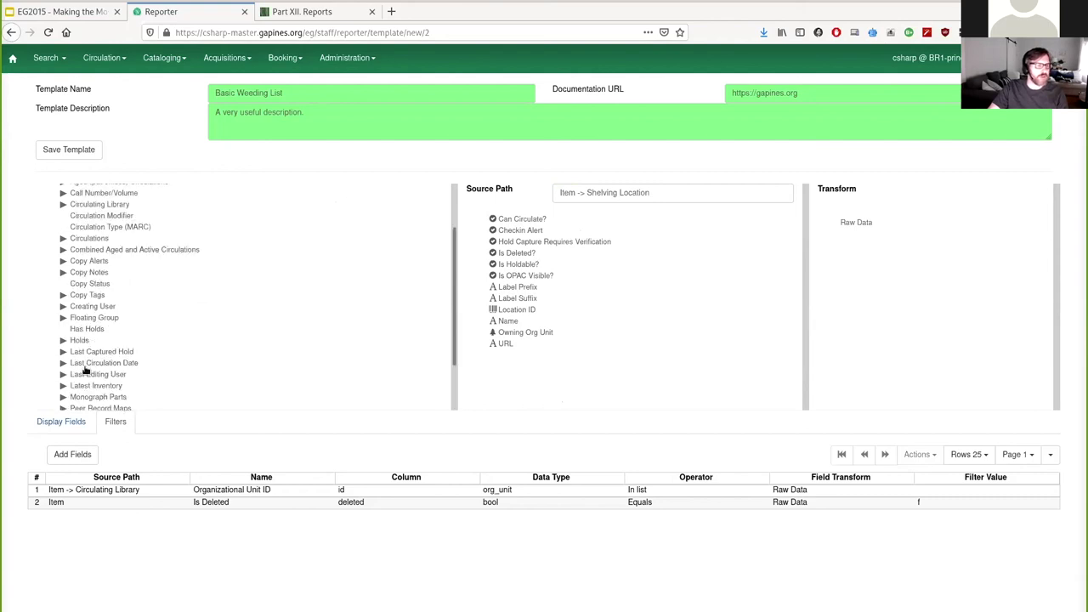
pyautogui.scroll(-3, 96, 357)
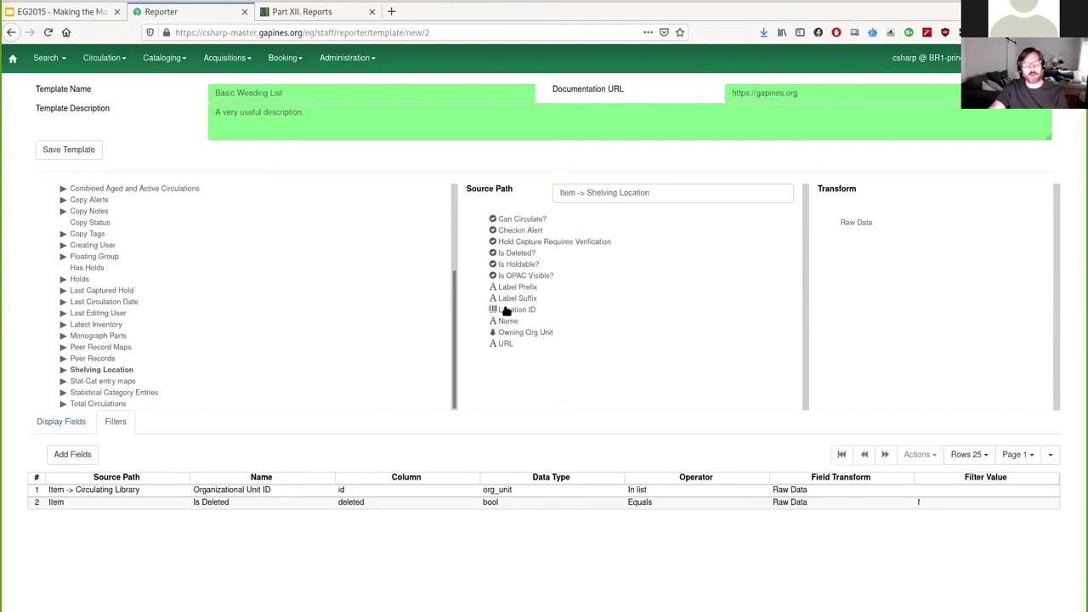
pyautogui.click(506, 311)
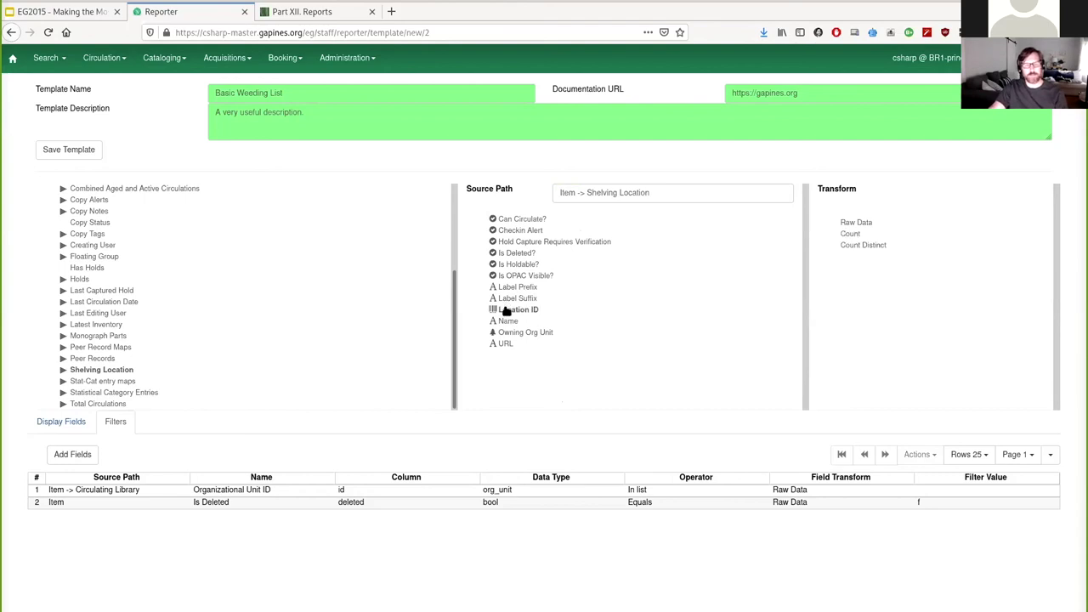
pyautogui.click(74, 457)
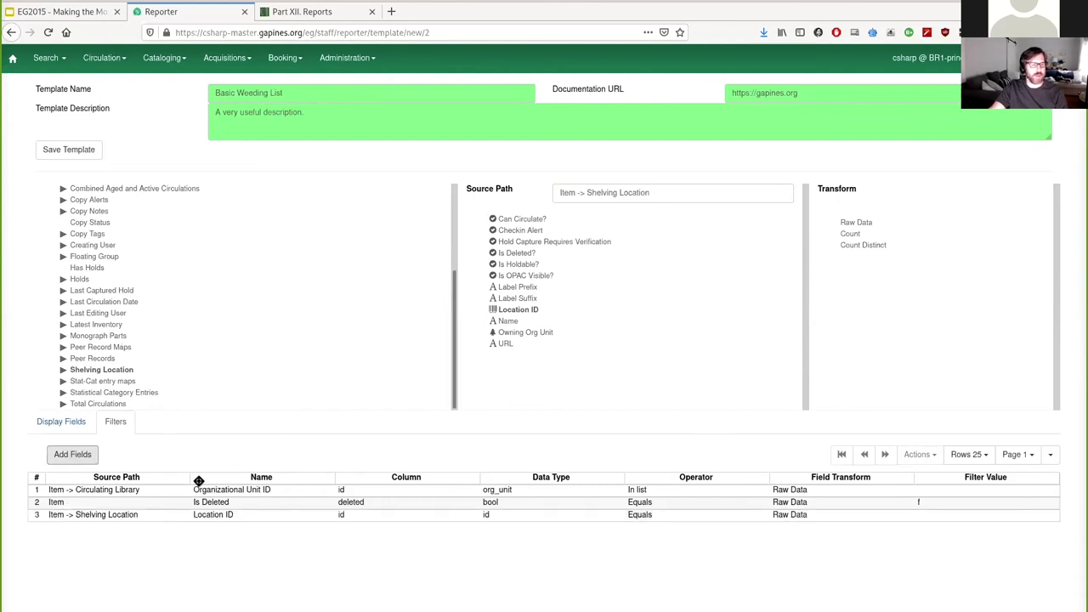
# - Set the Location ID filter's operator to 'In list', then review the eight display fields
pyautogui.rightClick(616, 511)
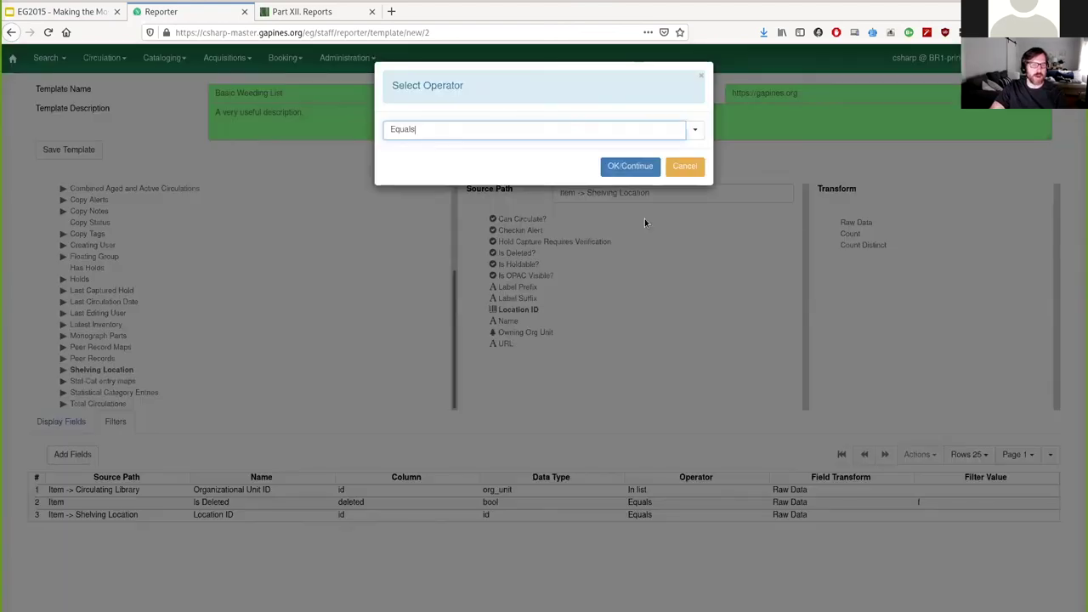
pyautogui.click(695, 129)
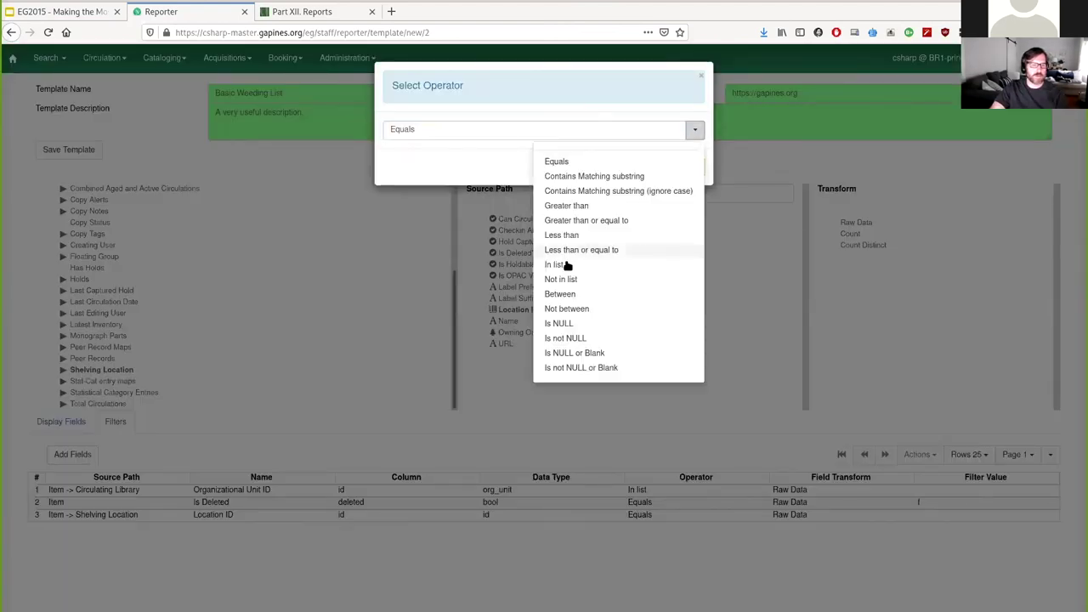
pyautogui.press('Return')
pyautogui.click(643, 173)
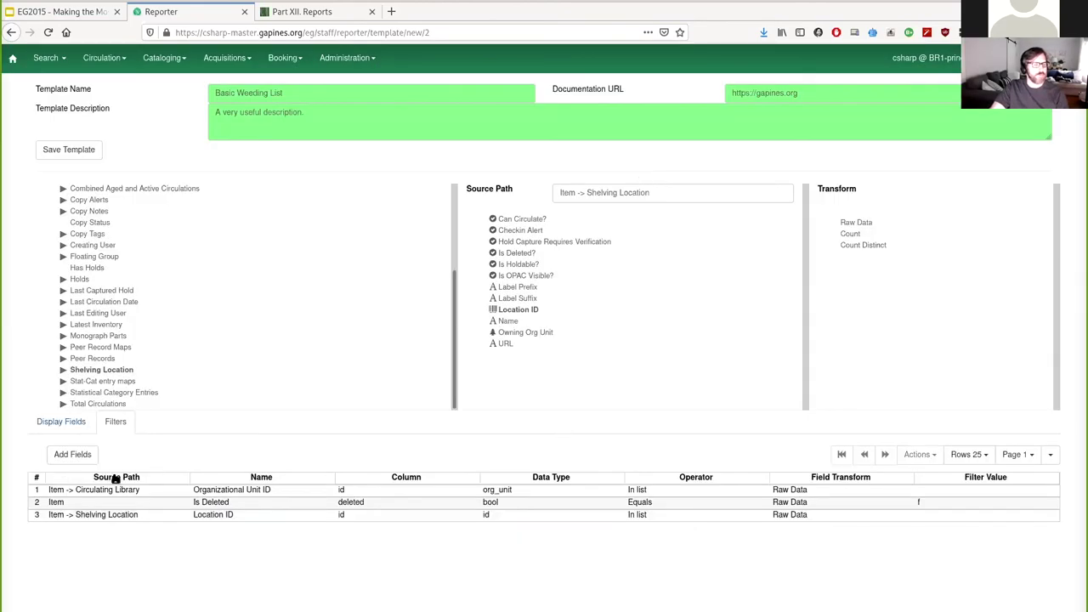
pyautogui.click(61, 423)
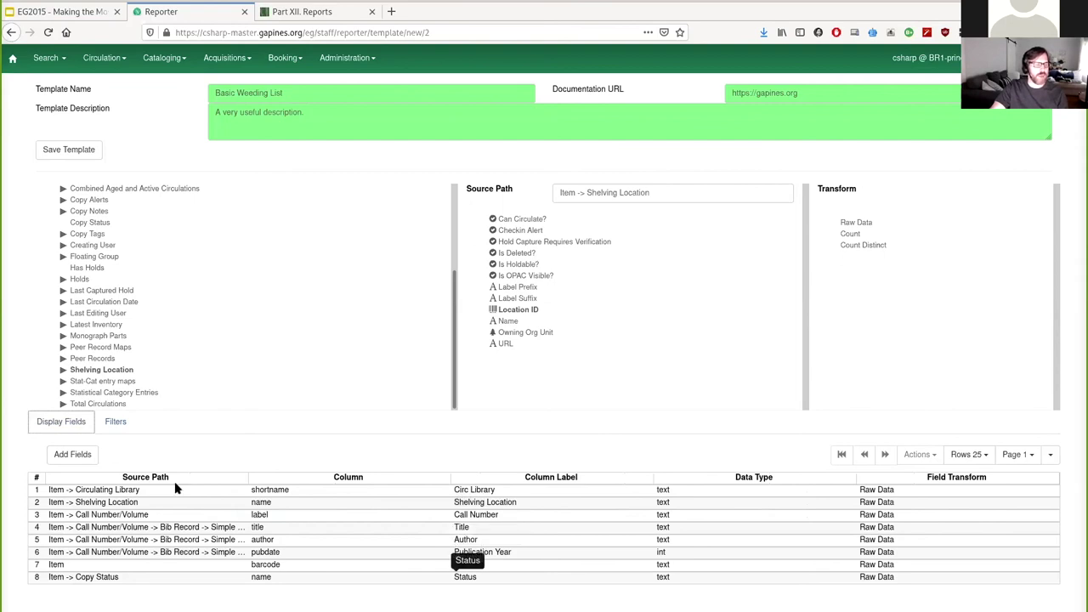
# - Save the Basic Weeding List template from the Filters view and confirm the save
pyautogui.click(116, 422)
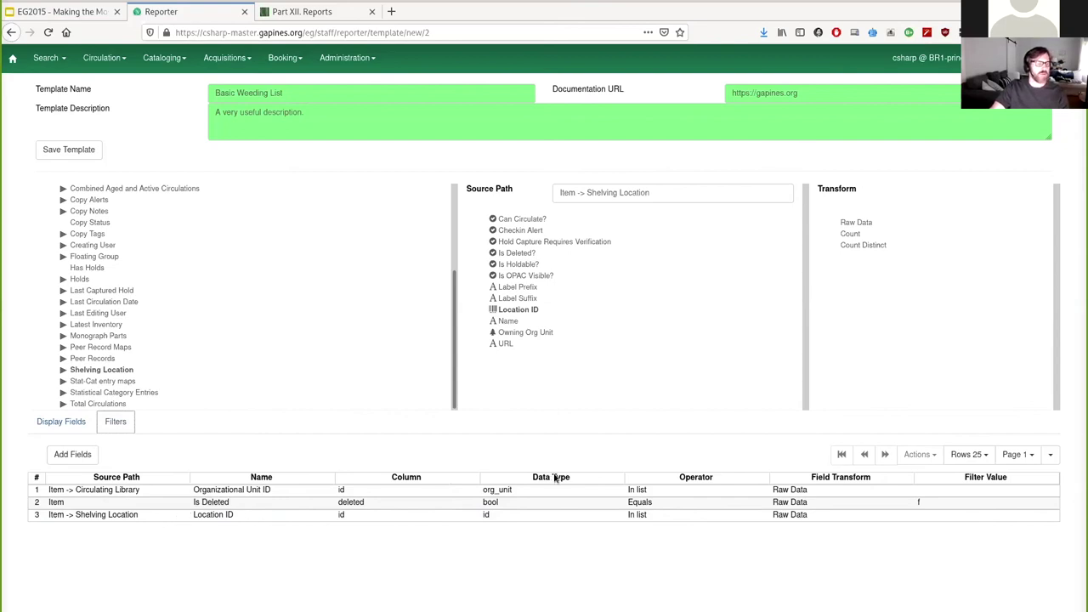
pyautogui.click(82, 150)
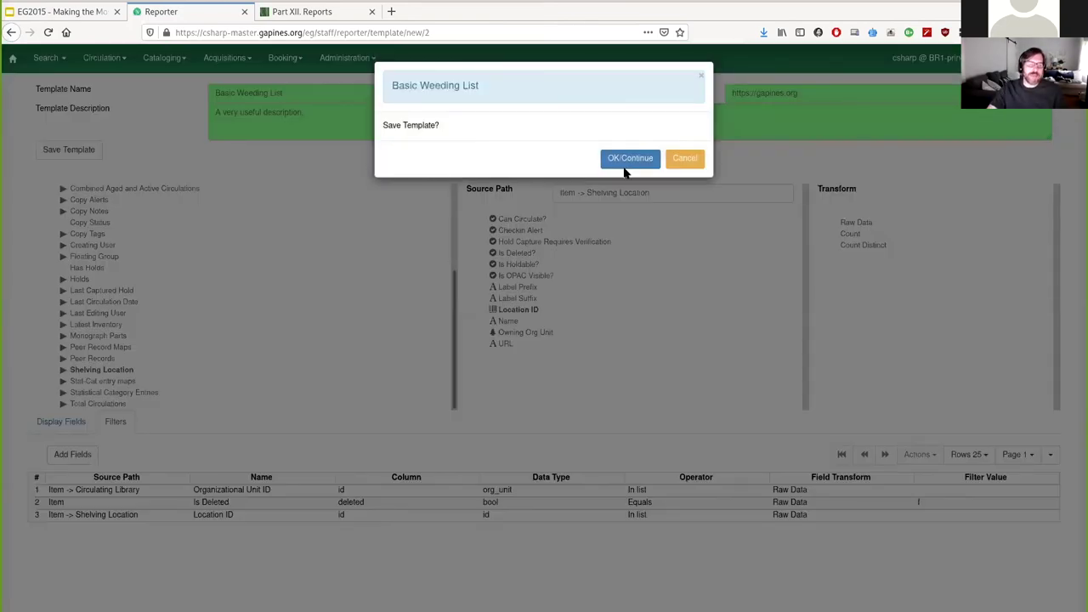
pyautogui.click(626, 161)
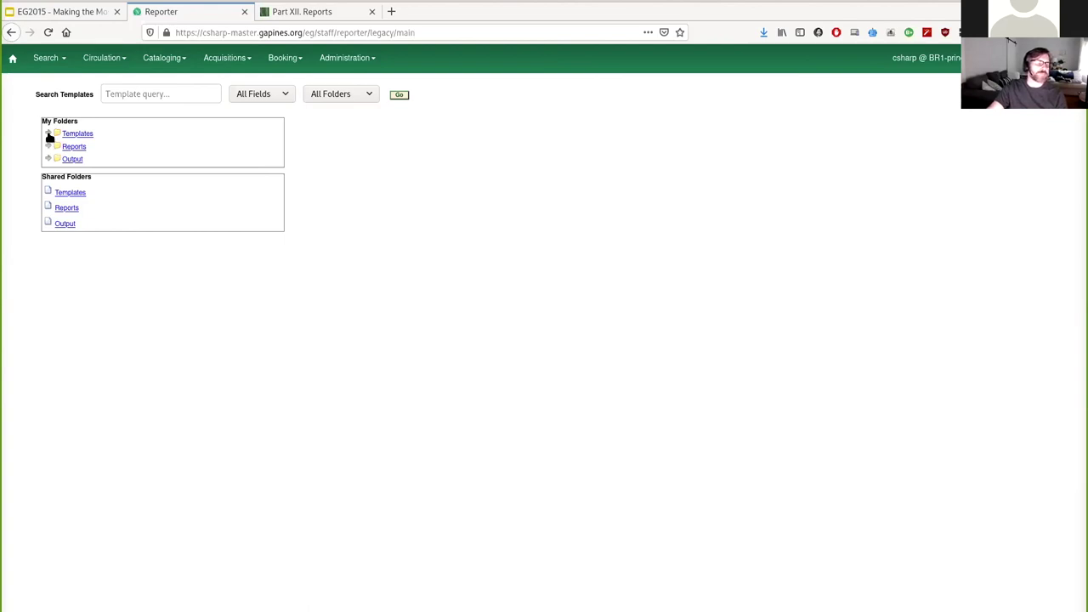
# - Select the Basic Weeding List template in the training folder and choose 'Create a new report'
pyautogui.click(49, 135)
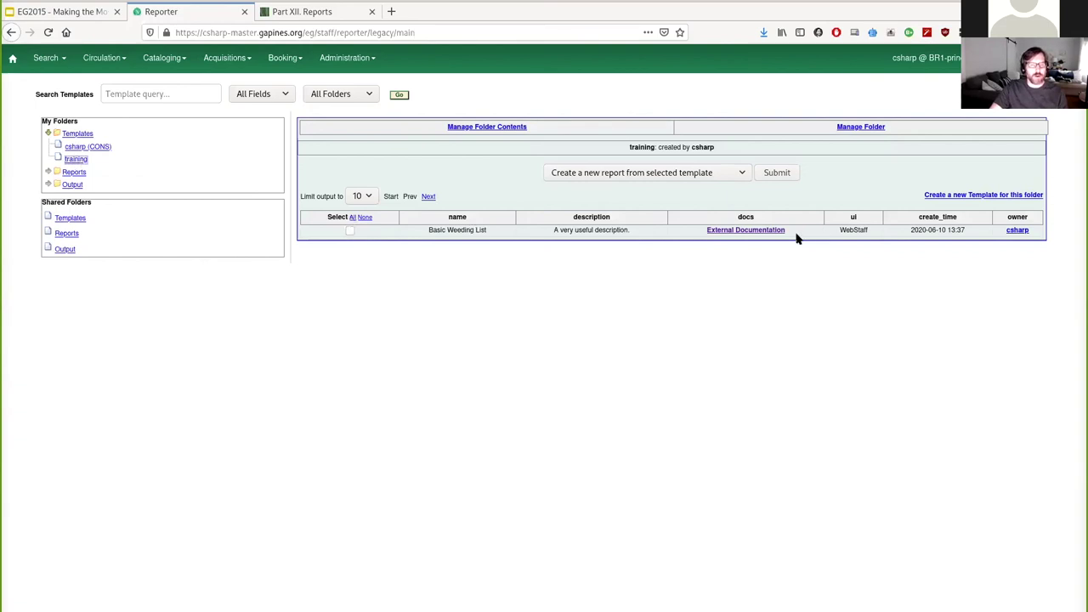
pyautogui.click(749, 231)
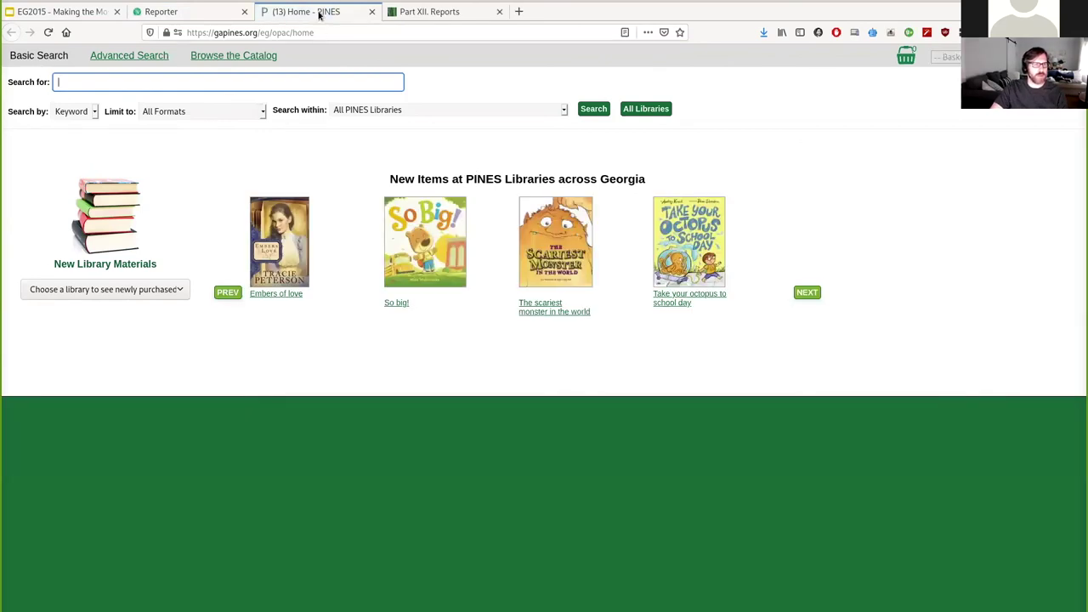
pyautogui.hotkey('ctrl', 'w')
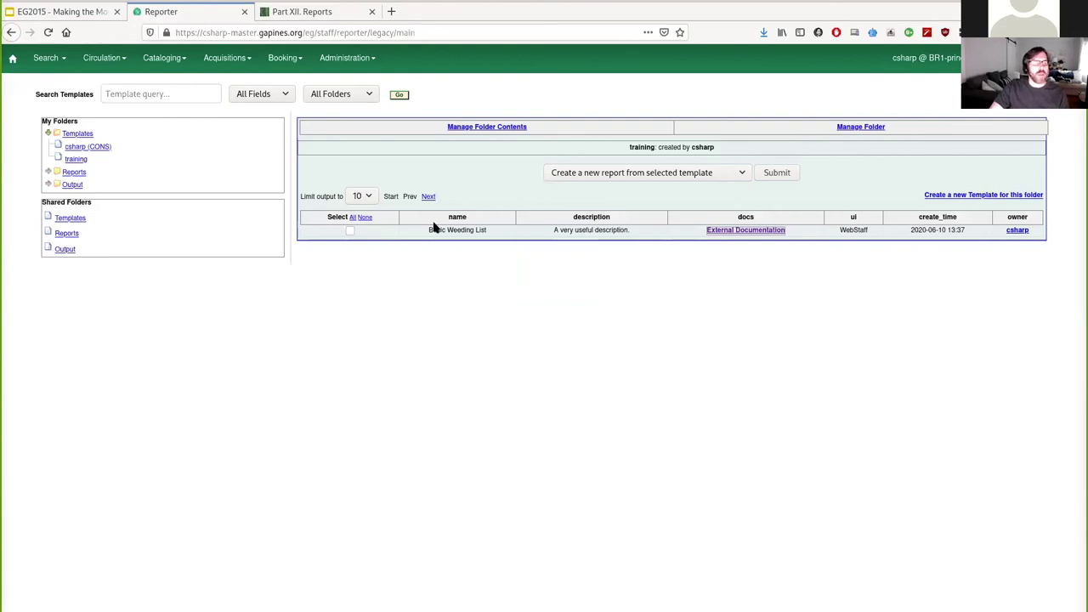
pyautogui.click(349, 231)
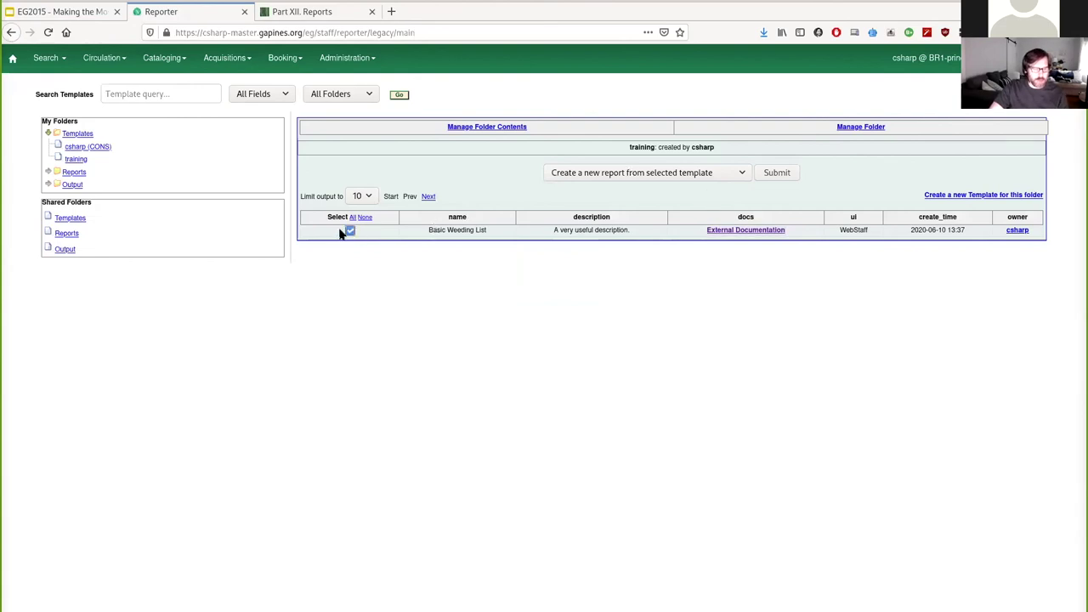
pyautogui.click(695, 176)
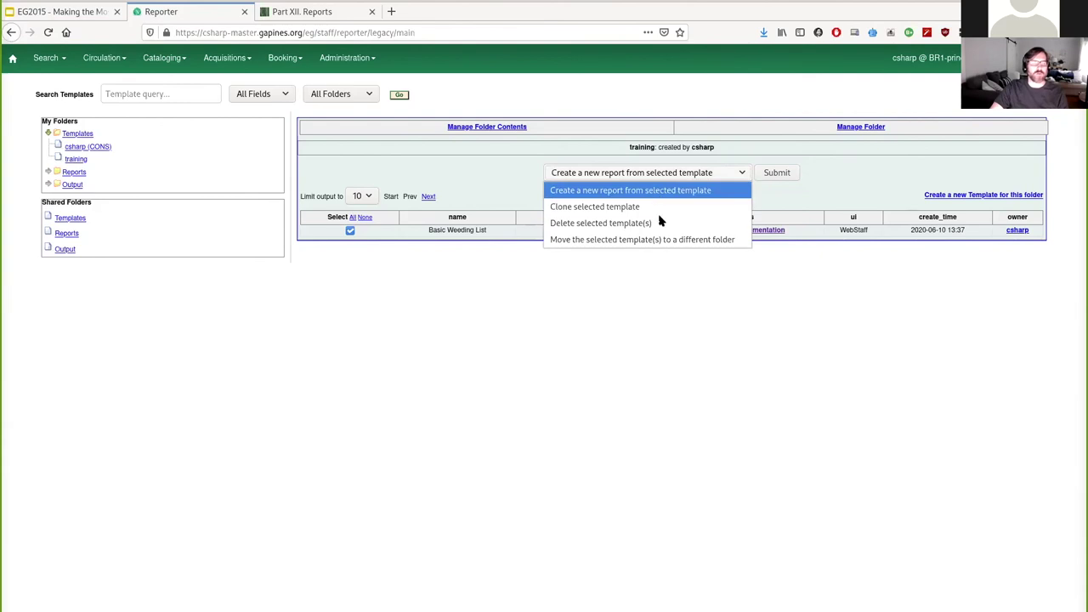
pyautogui.click(608, 189)
# - Start a new report named 'weeding list' in the training folder, described as 'useful description here'
pyautogui.click(759, 173)
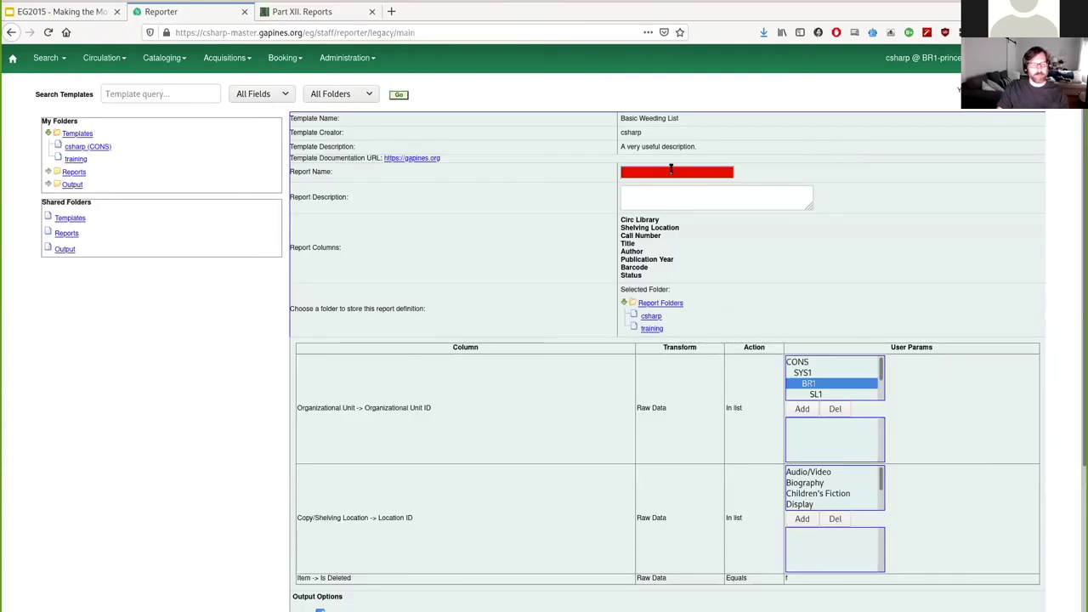
pyautogui.click(671, 172)
pyautogui.write('weeding list')
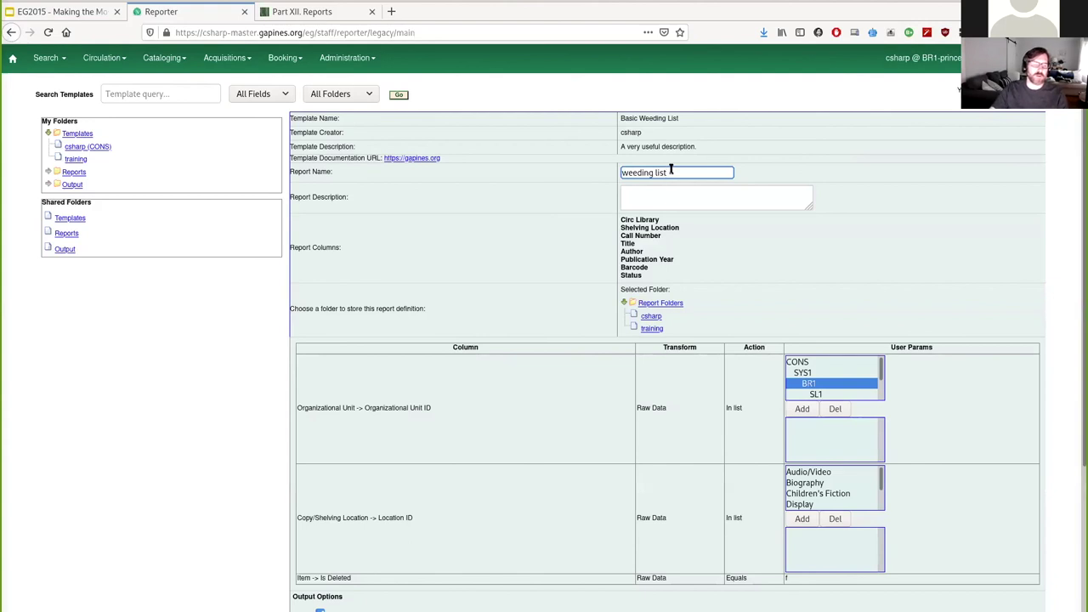
pyautogui.click(652, 329)
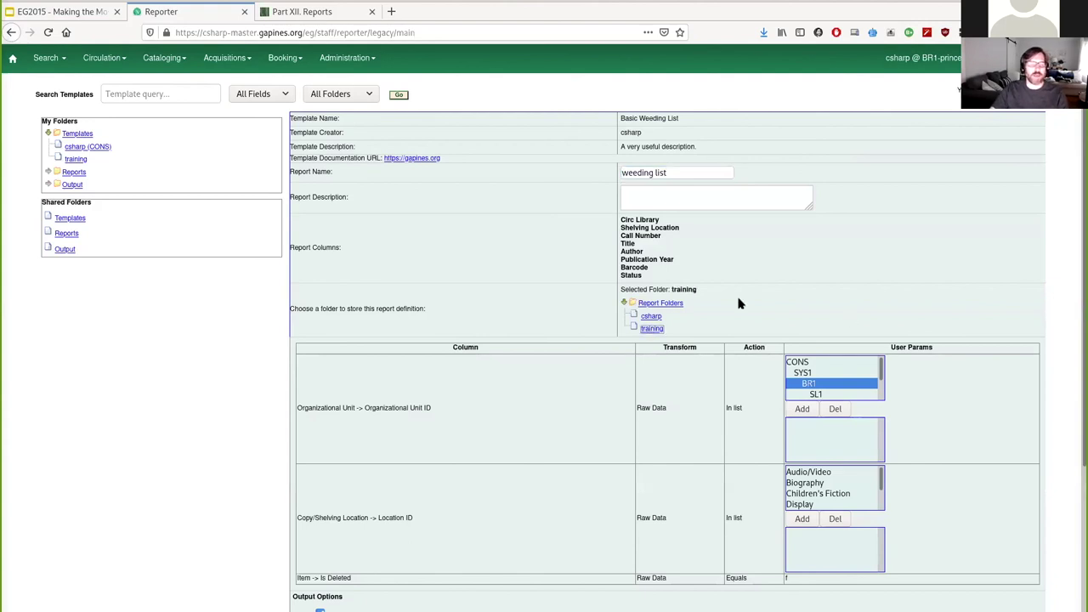
pyautogui.click(707, 199)
pyautogui.write('useful description here')
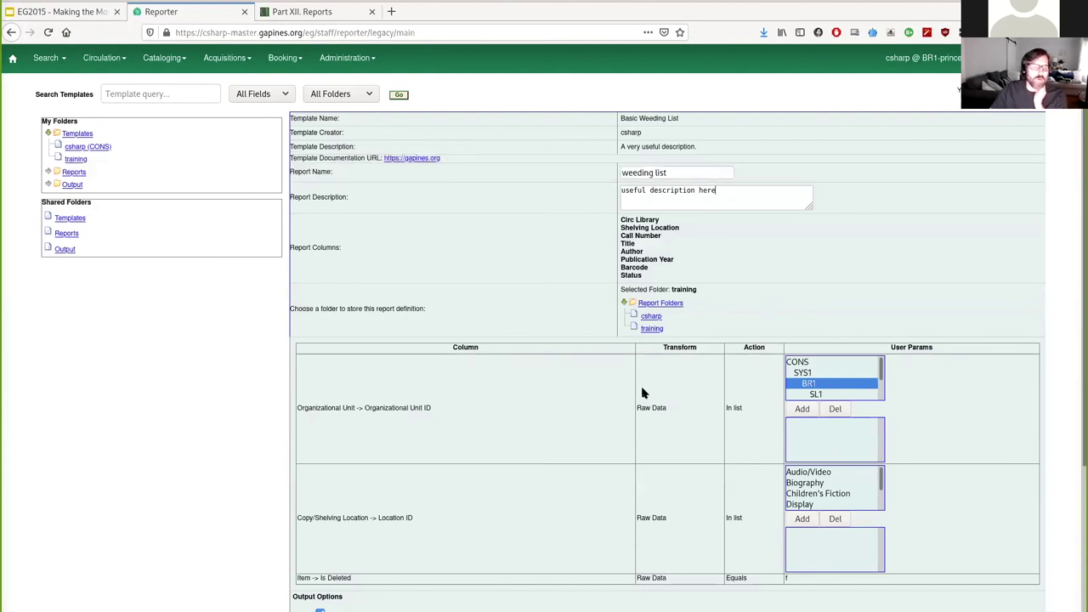
# - Add BR1 as the report's library
pyautogui.scroll(-2, 835, 374)
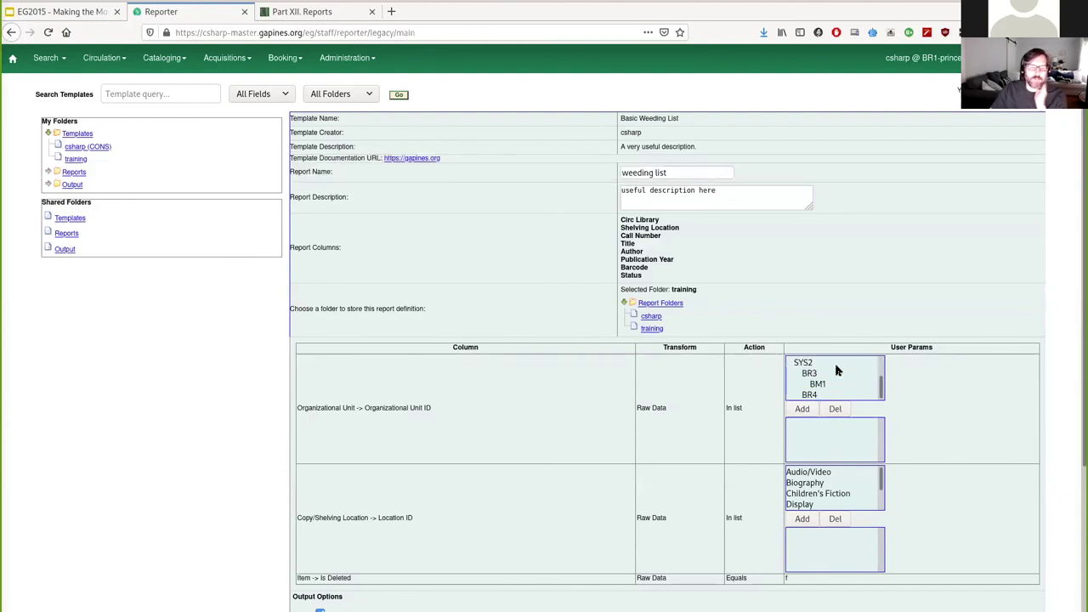
pyautogui.scroll(2, 837, 374)
pyautogui.click(829, 384)
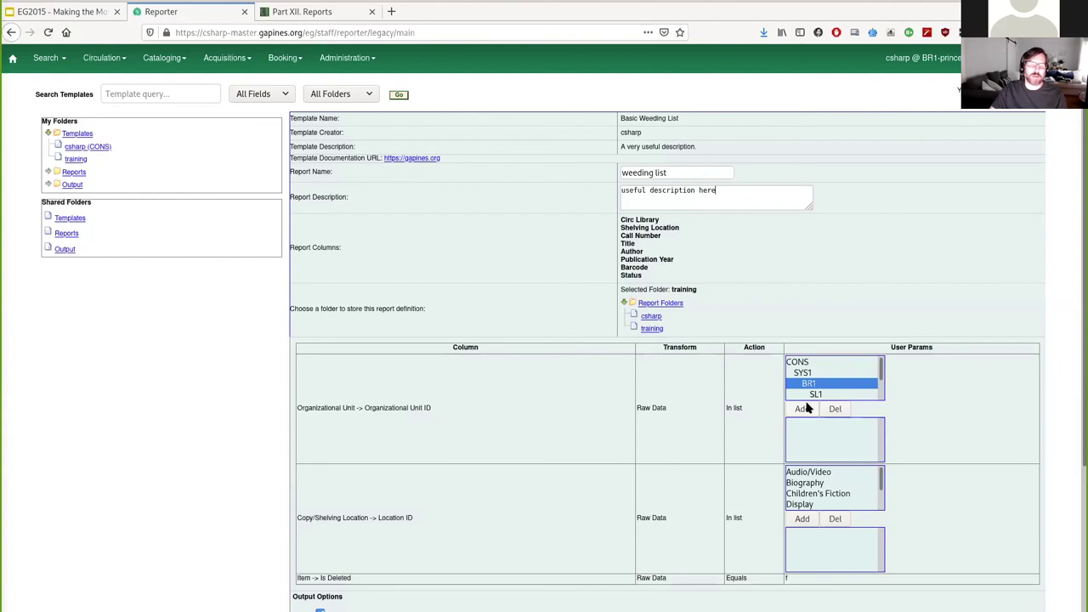
pyautogui.click(803, 408)
# - Select the Audio/Video and Biography shelving locations
pyautogui.scroll(-3, 831, 361)
pyautogui.scroll(-5, 832, 361)
pyautogui.scroll(5, 832, 362)
pyautogui.scroll(-1, 833, 363)
pyautogui.scroll(-4, 832, 364)
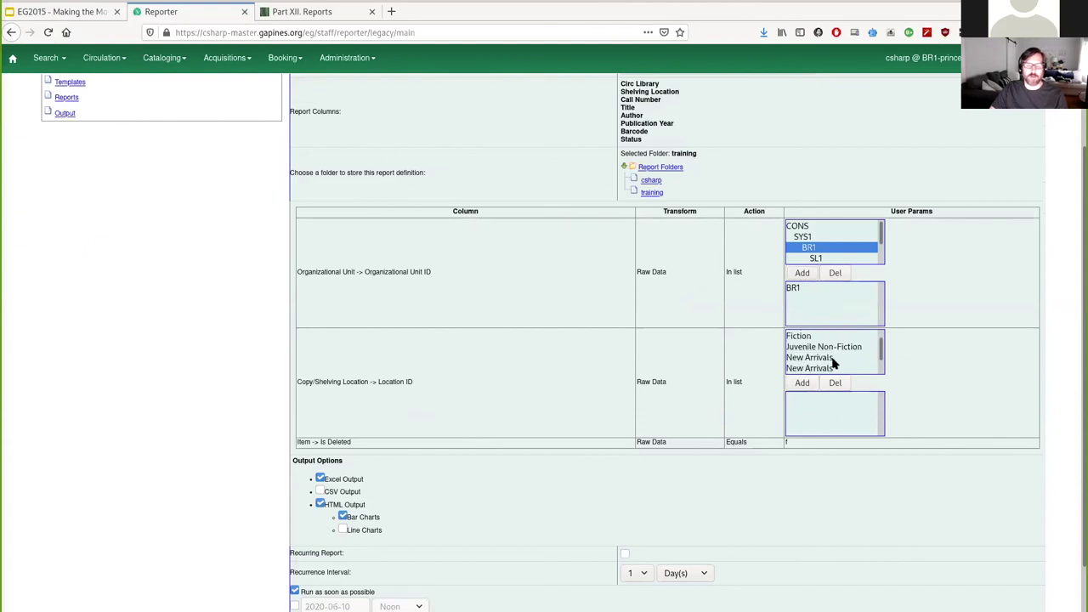
pyautogui.scroll(-2, 832, 359)
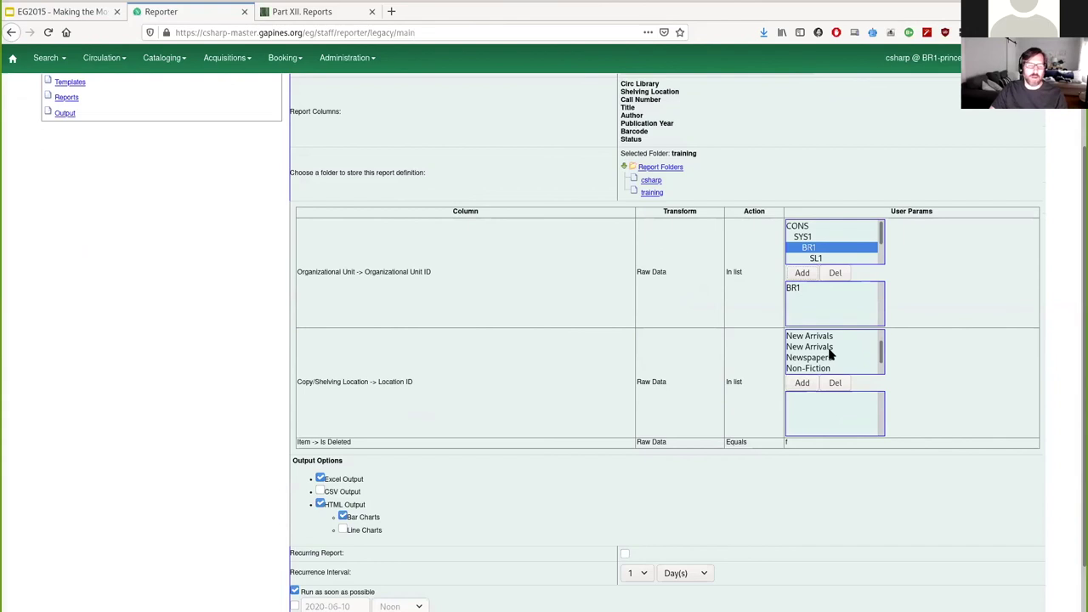
pyautogui.scroll(-6, 833, 356)
pyautogui.scroll(10, 853, 252)
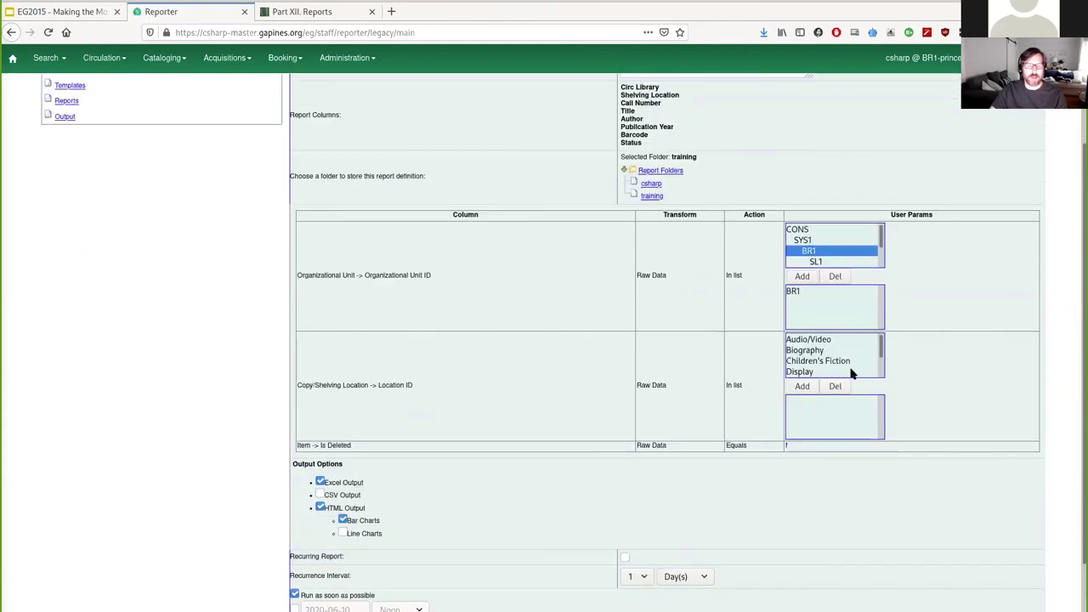
pyautogui.scroll(2, 852, 375)
pyautogui.click(814, 452)
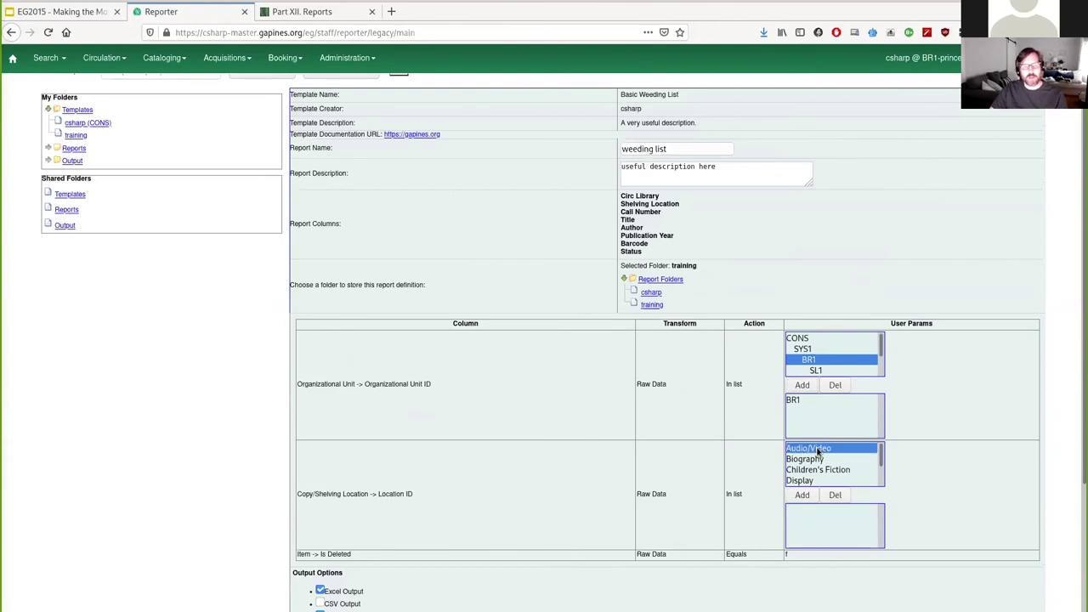
pyautogui.keyDown('ctrl'); pyautogui.click(829, 461); pyautogui.keyUp('ctrl')
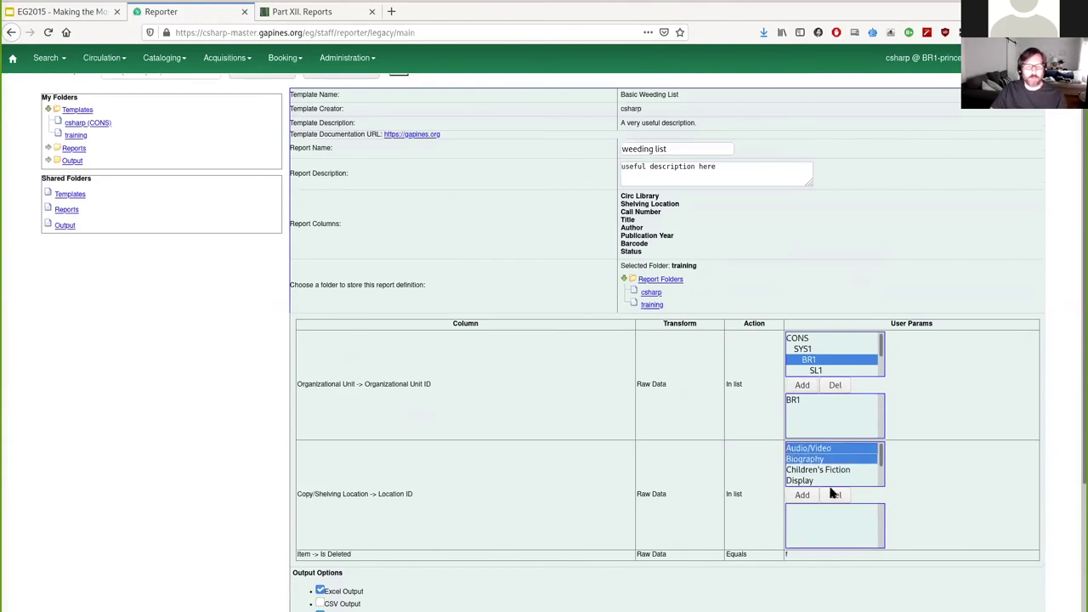
# - Reselect Audio/Video and Biography together and add them as shelving locations
pyautogui.click(805, 481)
pyautogui.keyDown('ctrl'); pyautogui.click(813, 449); pyautogui.keyUp('ctrl')
pyautogui.keyDown('shift'); pyautogui.click(804, 459); pyautogui.keyUp('shift')
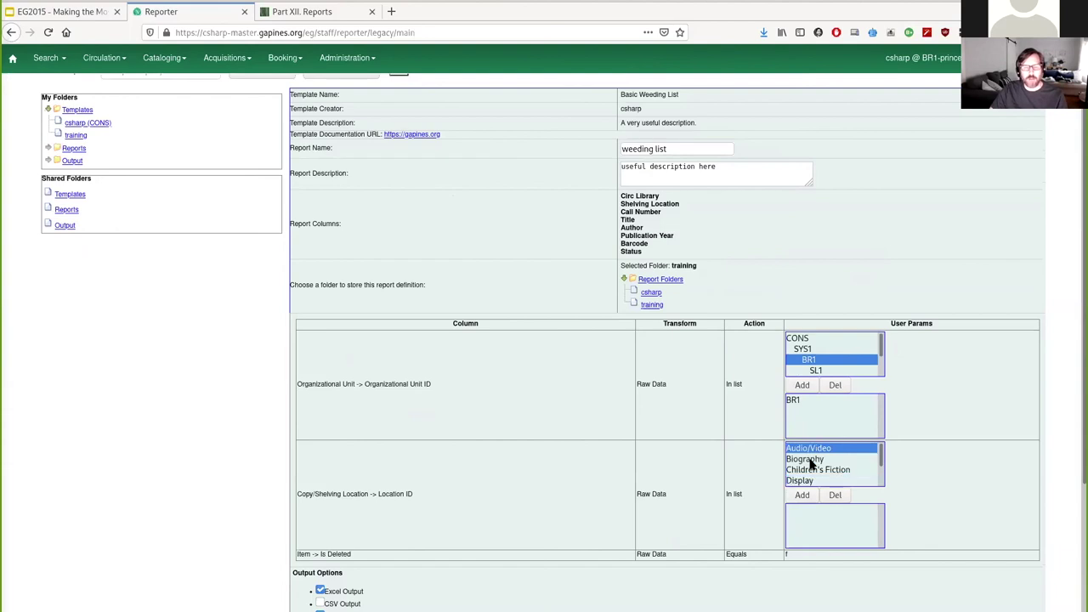
pyautogui.click(802, 495)
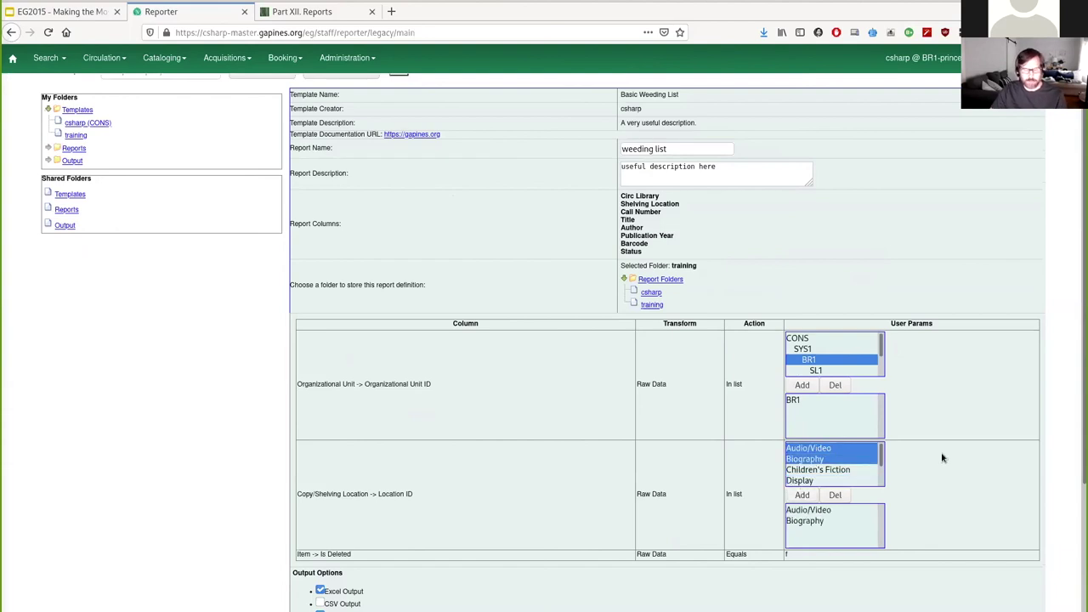
# - Extend the location selection with Children's Fiction, Display, Stacks, Young Adult Fiction and New Arrivals
pyautogui.scroll(-5, 879, 360)
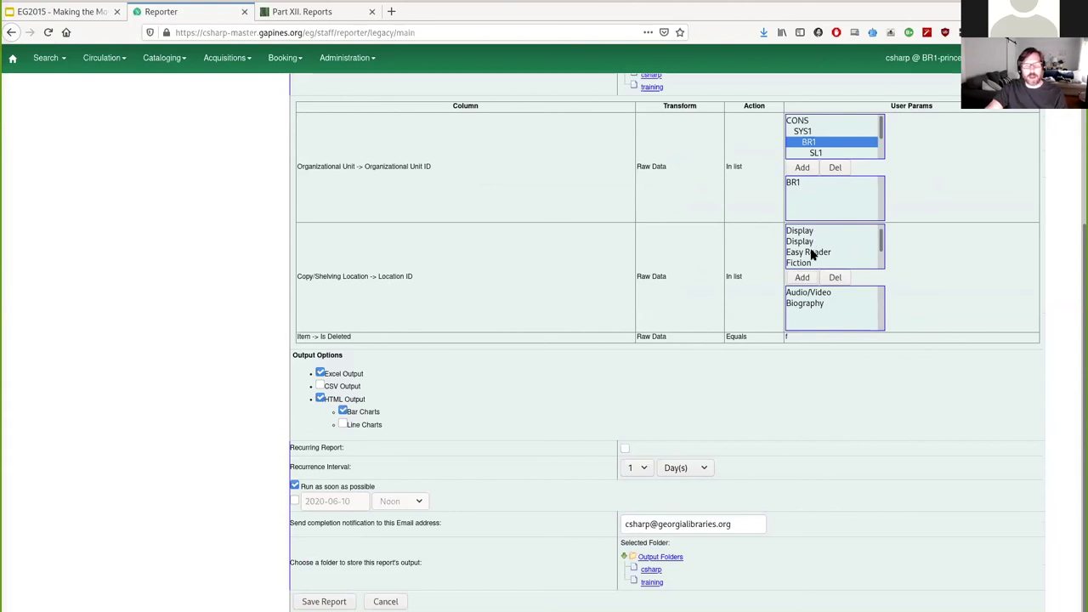
pyautogui.scroll(1, 812, 244)
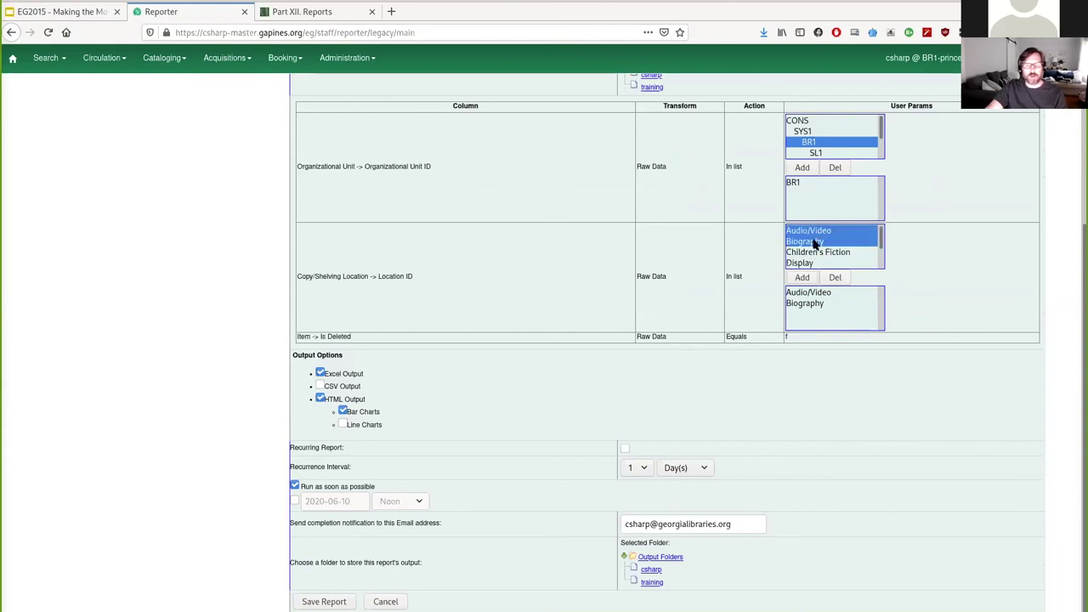
pyautogui.keyDown('ctrl'); pyautogui.click(815, 252); pyautogui.keyUp('ctrl')
pyautogui.keyDown('ctrl'); pyautogui.click(801, 265); pyautogui.keyUp('ctrl')
pyautogui.scroll(-4, 818, 250)
pyautogui.keyDown('ctrl'); pyautogui.click(816, 242); pyautogui.keyUp('ctrl')
pyautogui.keyDown('ctrl'); pyautogui.click(818, 252); pyautogui.keyUp('ctrl')
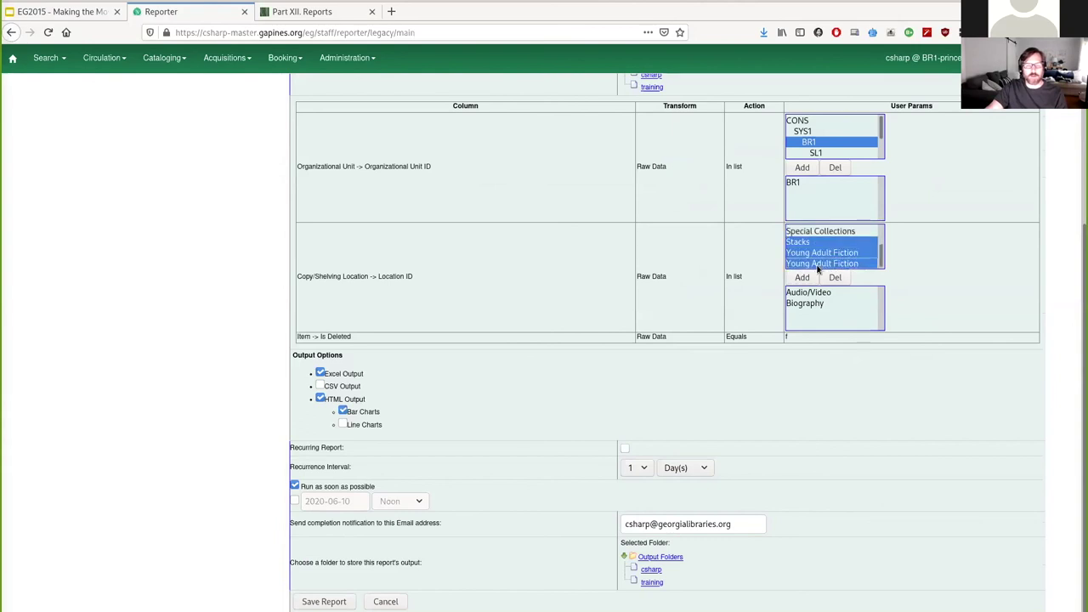
pyautogui.scroll(3, 822, 248)
pyautogui.keyDown('ctrl'); pyautogui.click(829, 252); pyautogui.keyUp('ctrl')
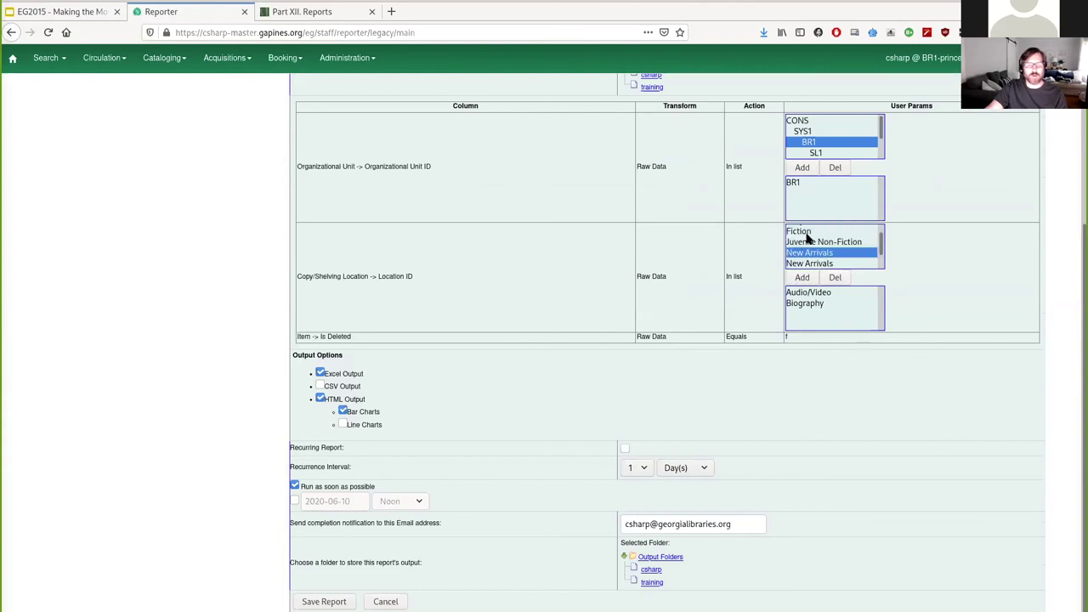
pyautogui.scroll(3, 829, 253)
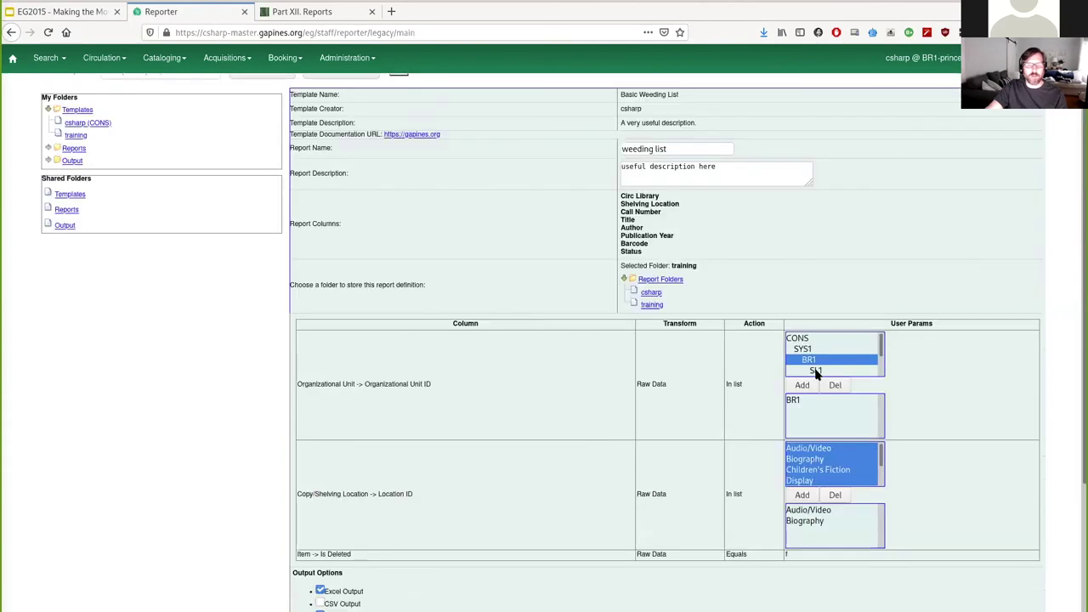
pyautogui.scroll(3, 829, 252)
pyautogui.scroll(-2, 832, 312)
# - Narrow the shelving locations back to Audio/Video and Biography
pyautogui.click(832, 312)
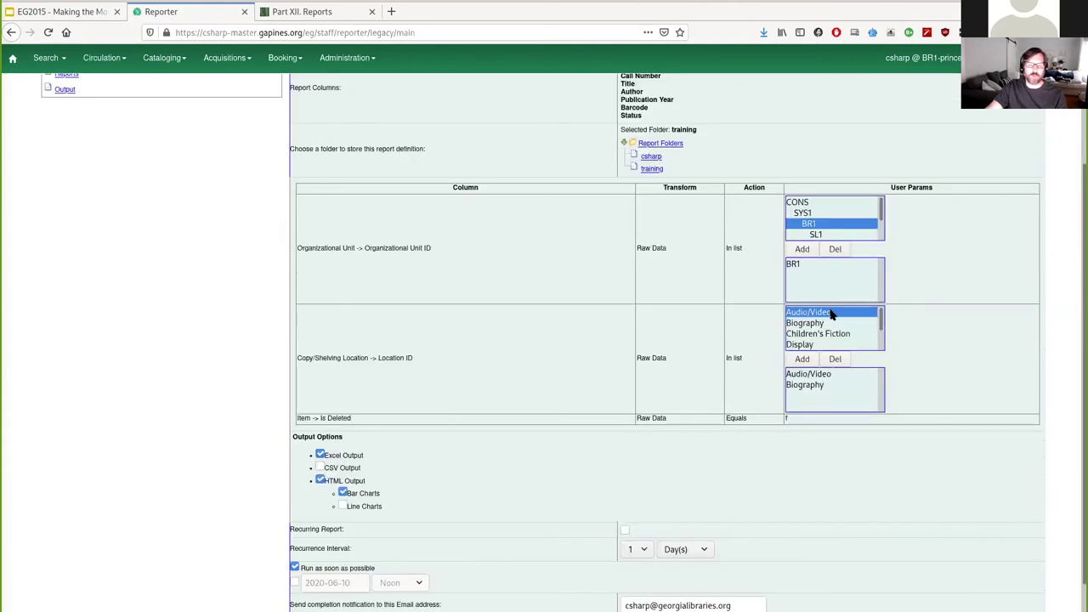
pyautogui.click(812, 384)
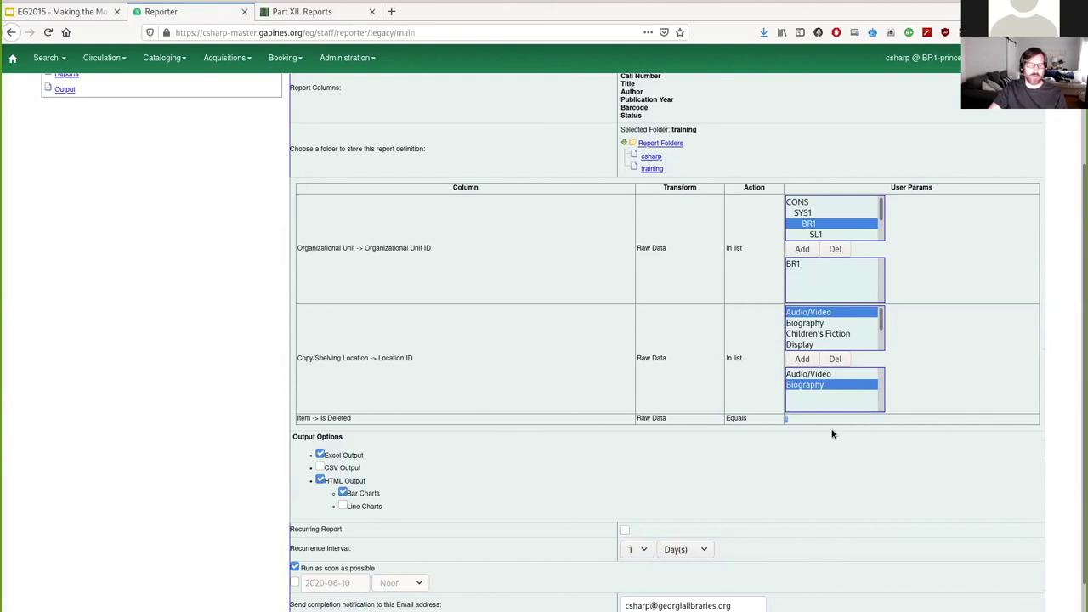
pyautogui.scroll(-2, 765, 408)
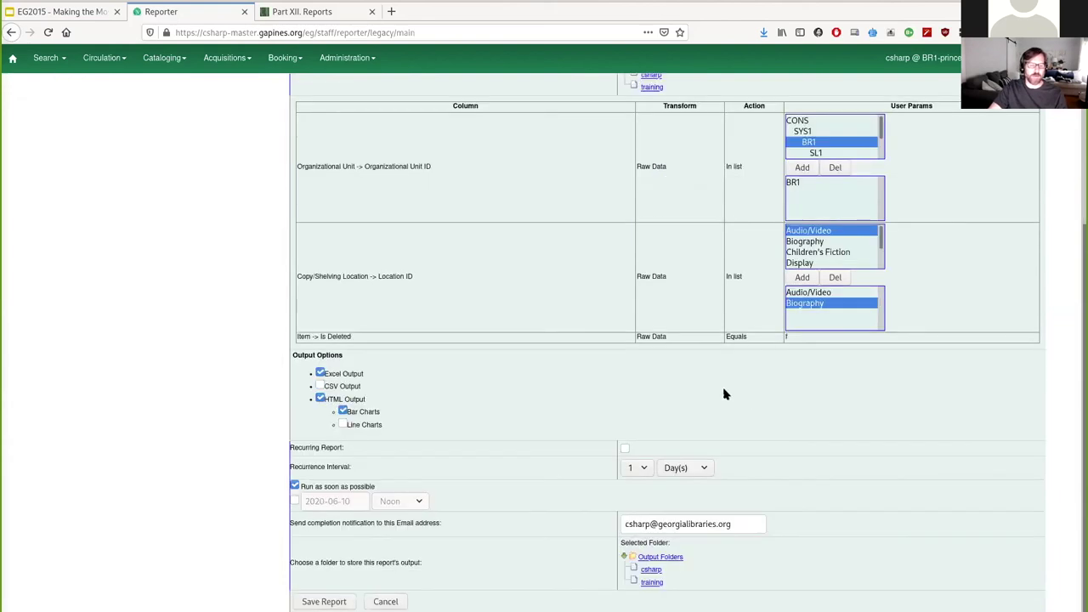
# - Send the 'weeding list' output to the training folder, save the report, and confirm success
pyautogui.click(652, 583)
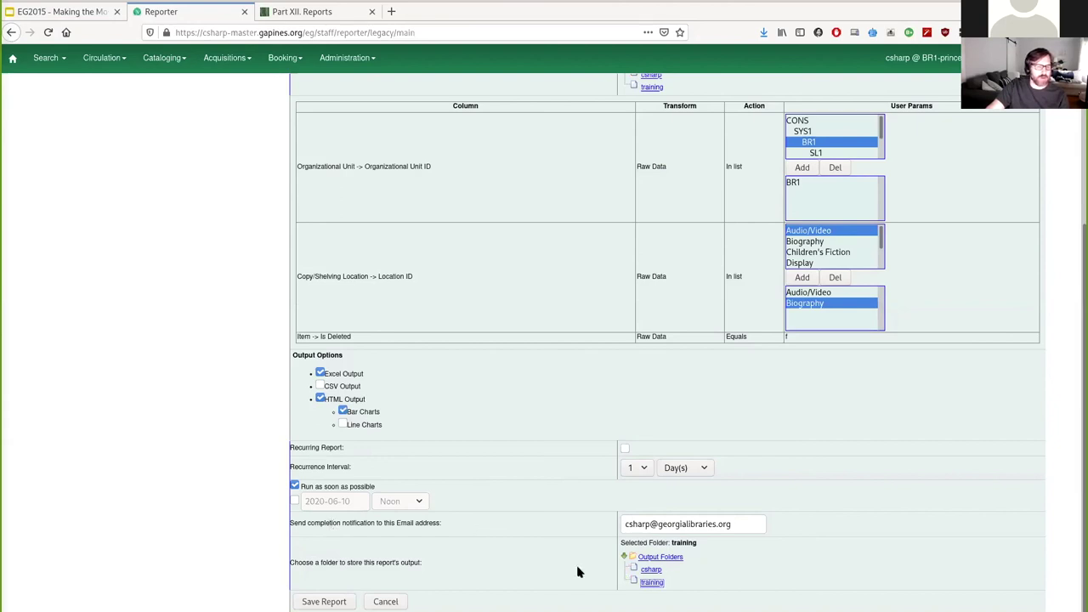
pyautogui.click(313, 604)
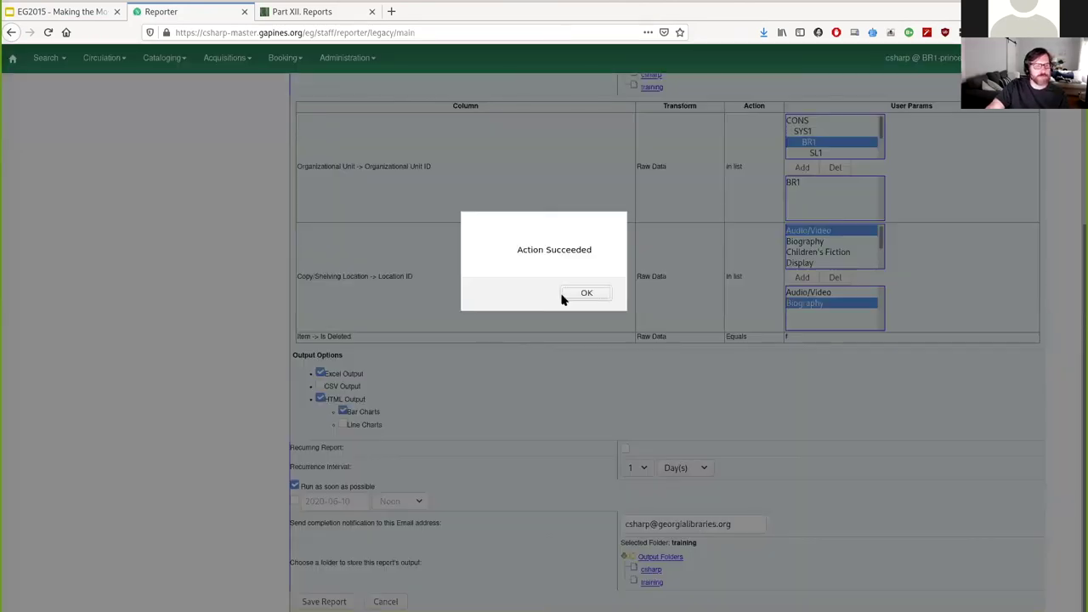
pyautogui.click(571, 294)
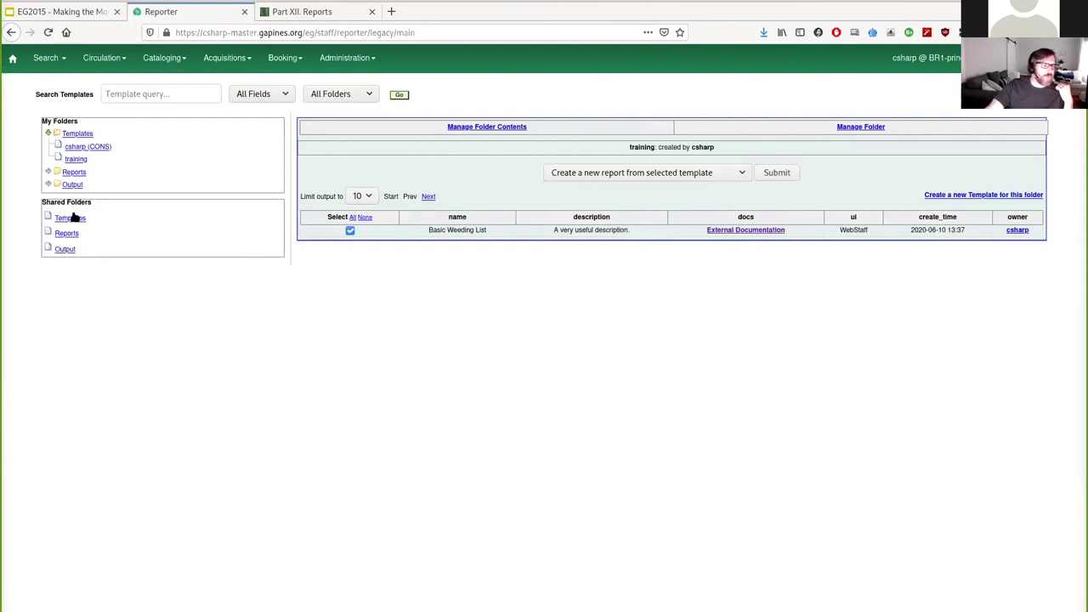
pyautogui.click(71, 185)
pyautogui.click(78, 210)
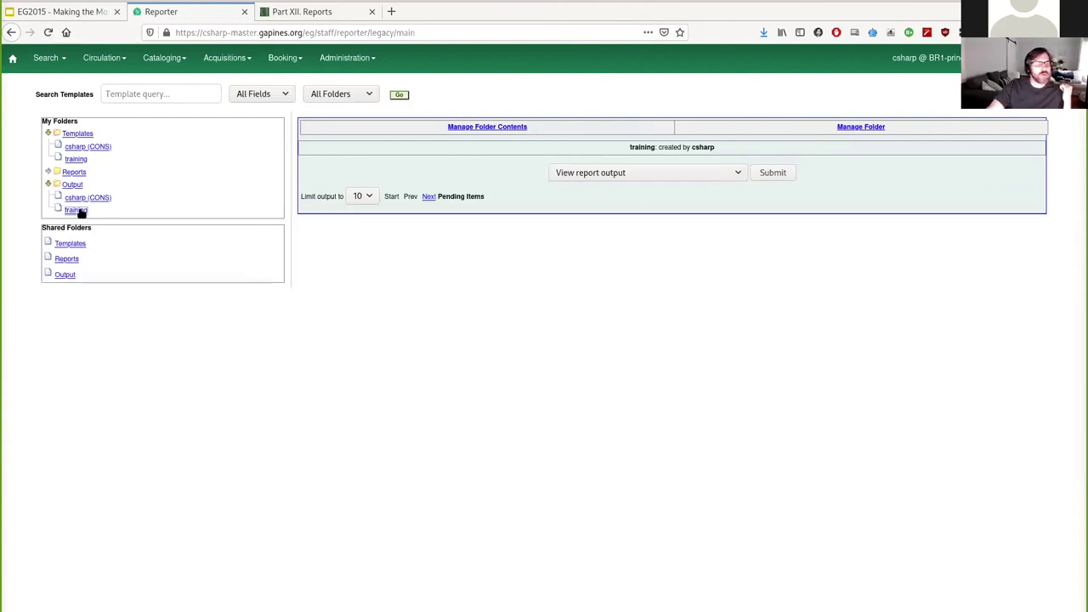
pyautogui.click(76, 210)
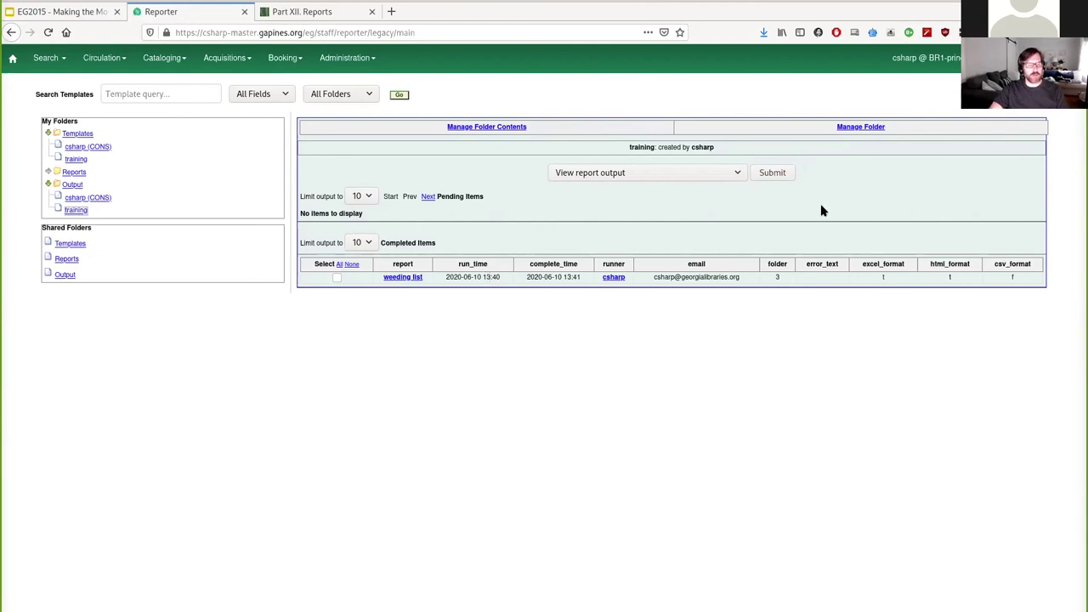
pyautogui.click(337, 278)
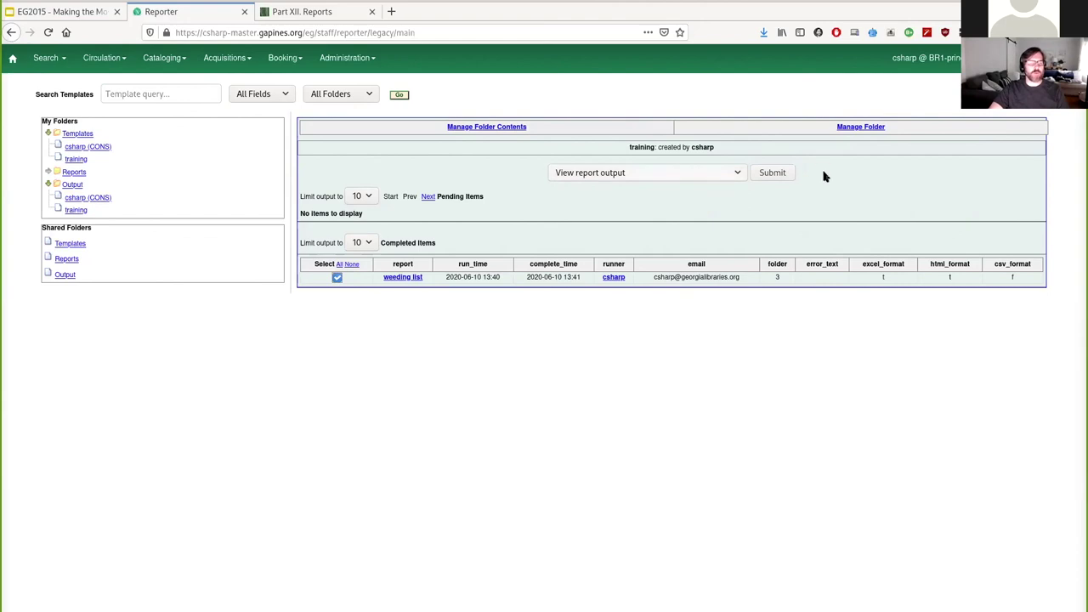
# - View the 'weeding list' output maximized as a tabular list of BR1 Audio/Video items
pyautogui.click(772, 173)
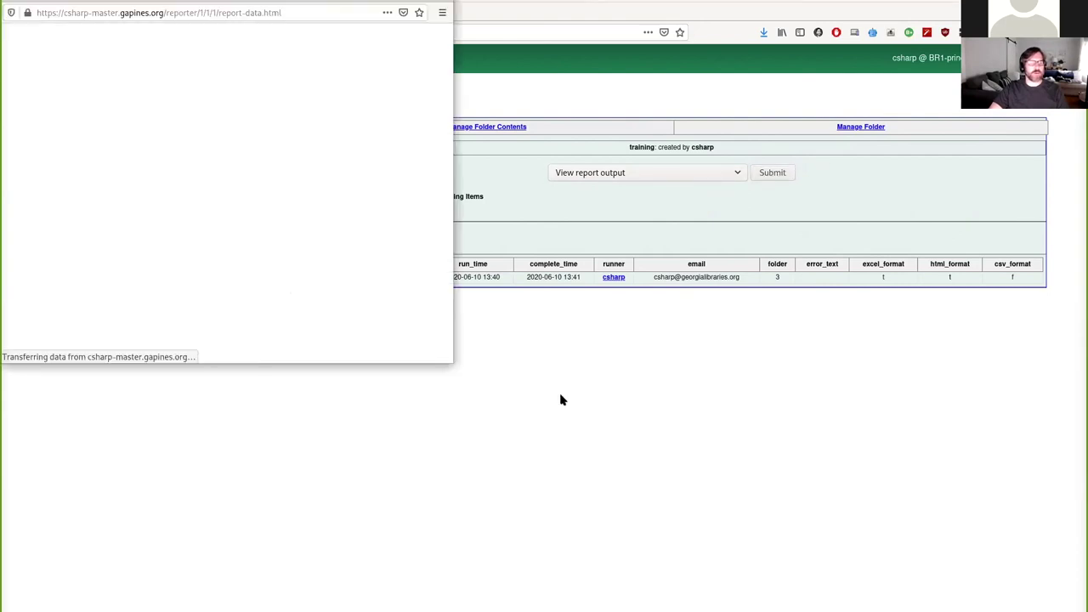
pyautogui.press('super+Up')
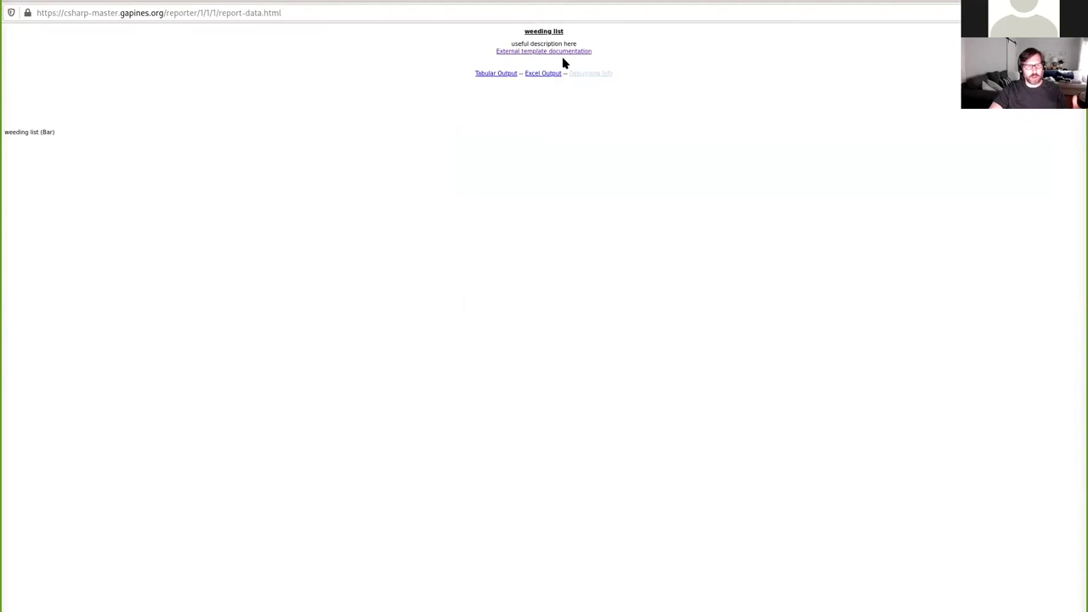
pyautogui.click(494, 74)
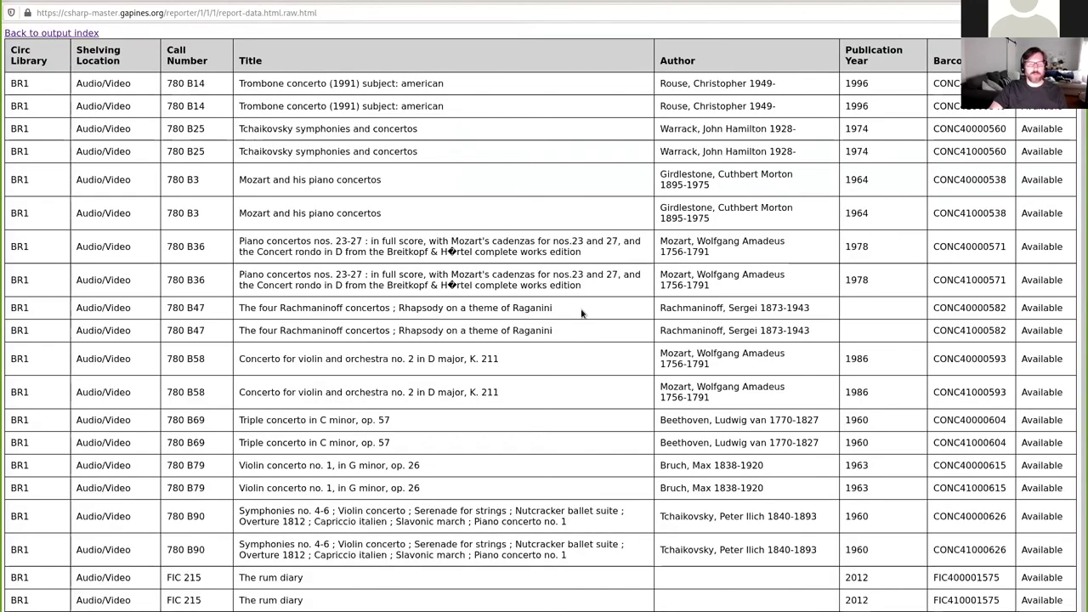
pyautogui.scroll(-3, 556, 260)
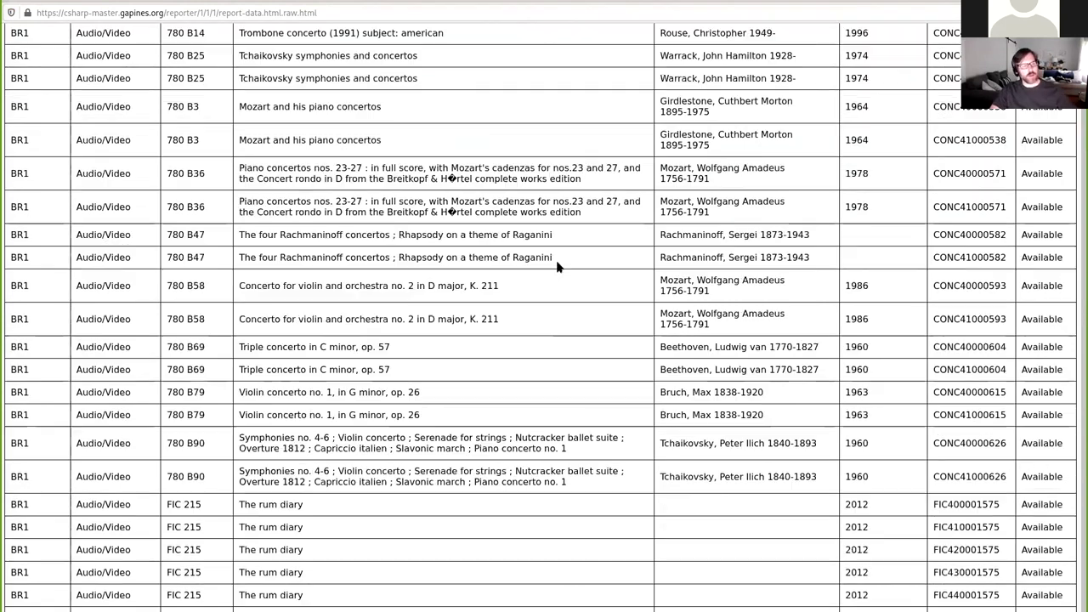
pyautogui.scroll(-4, 512, 260)
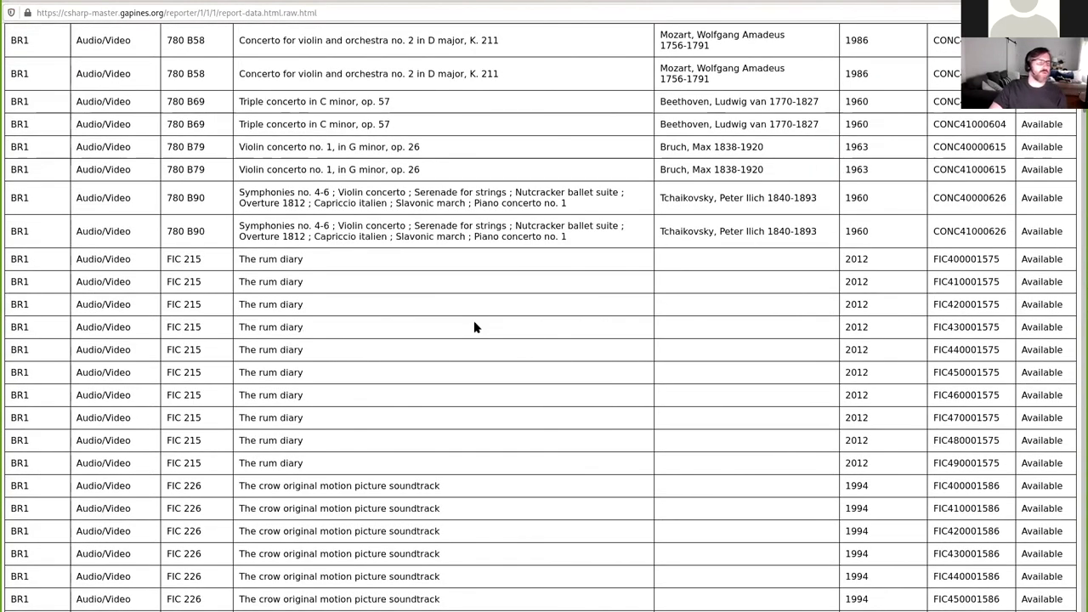
pyautogui.scroll(7, 475, 327)
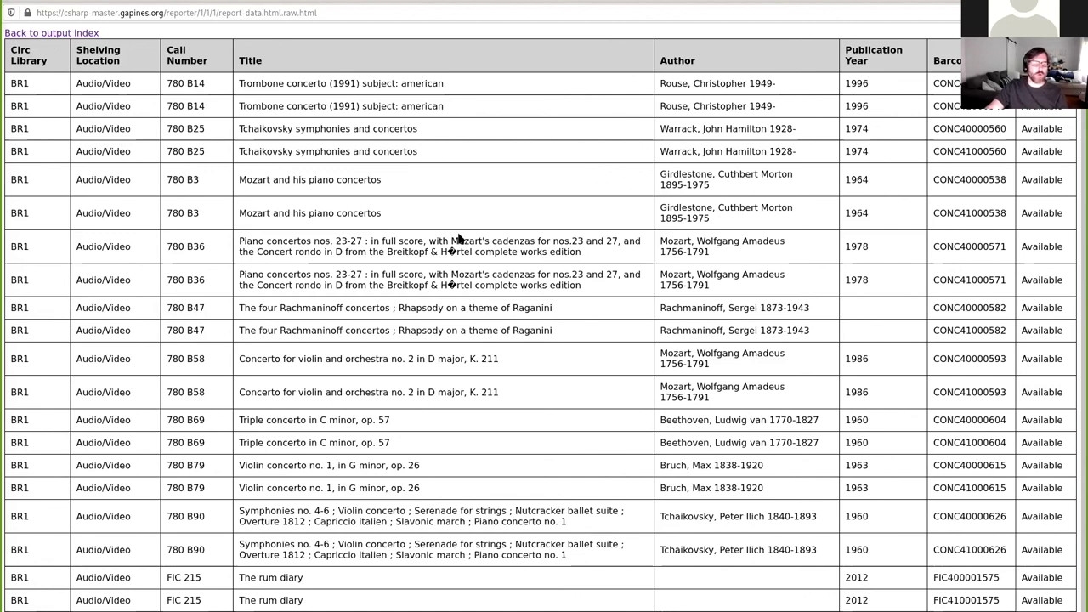
pyautogui.scroll(-10, 456, 244)
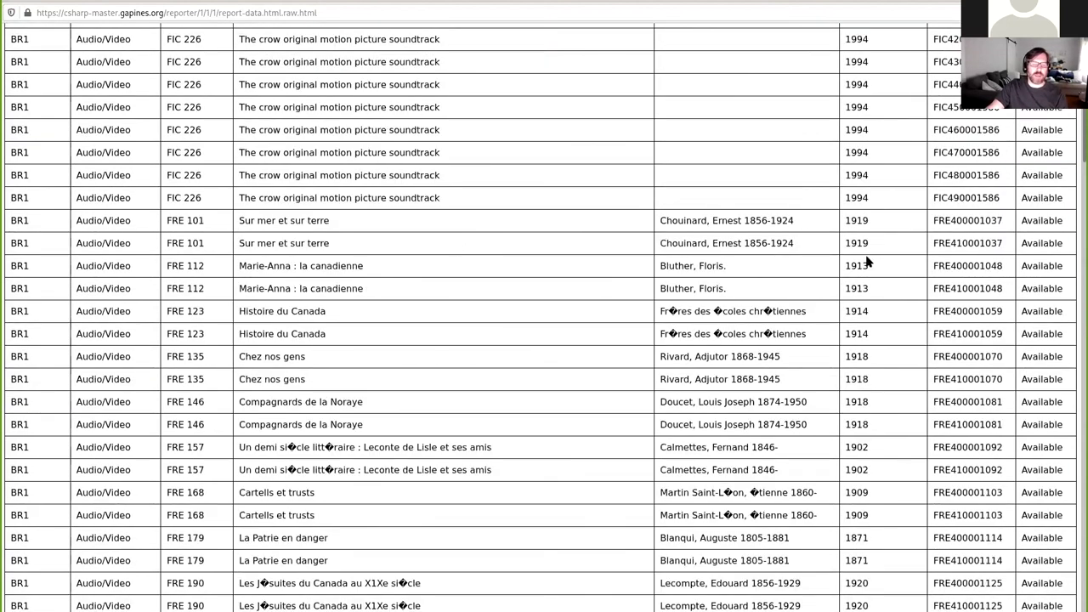
pyautogui.scroll(-5, 870, 261)
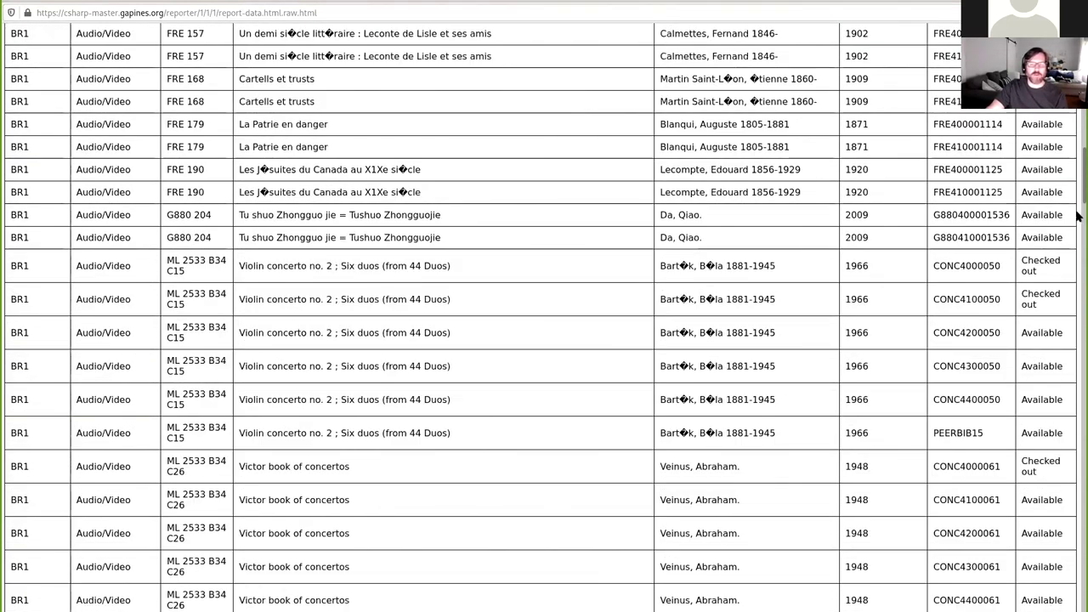
pyautogui.scroll(-7, 1078, 217)
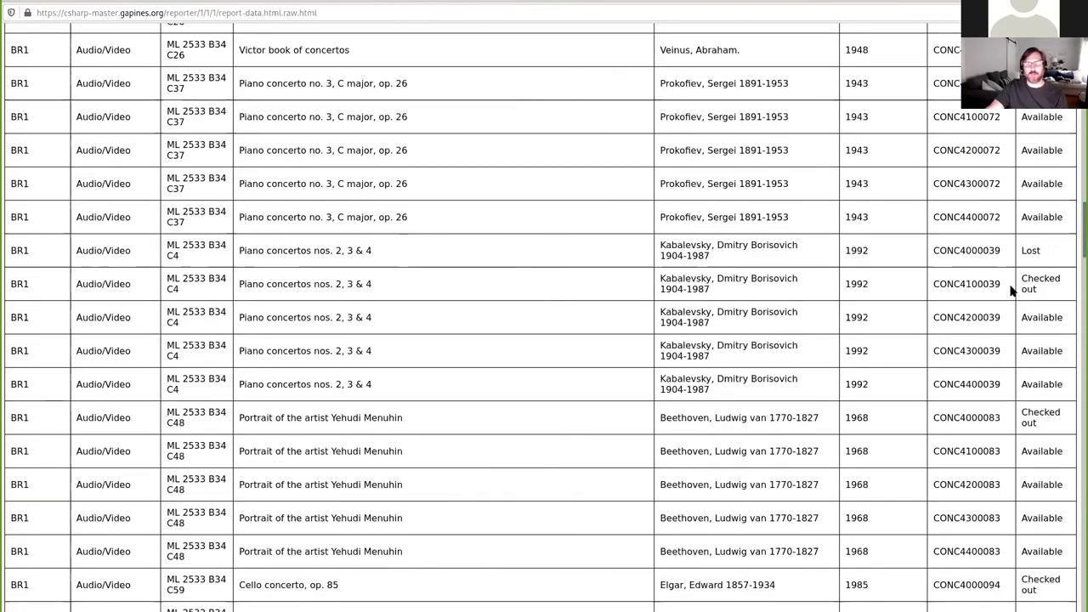
pyautogui.tripleClick(1067, 250)
pyautogui.click(778, 165)
pyautogui.scroll(10, 529, 158)
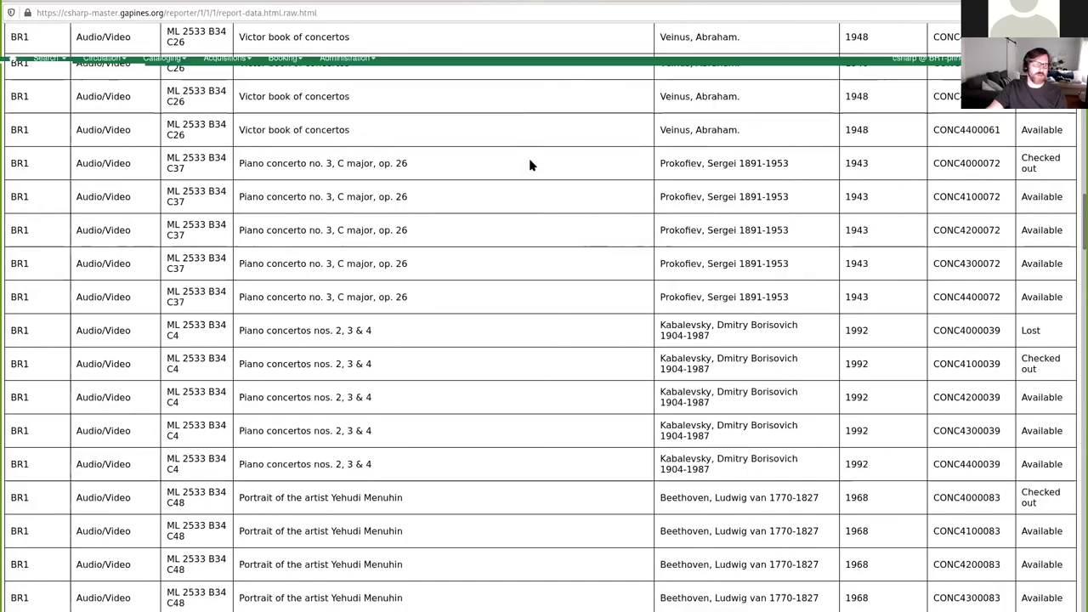
pyautogui.scroll(12, 502, 144)
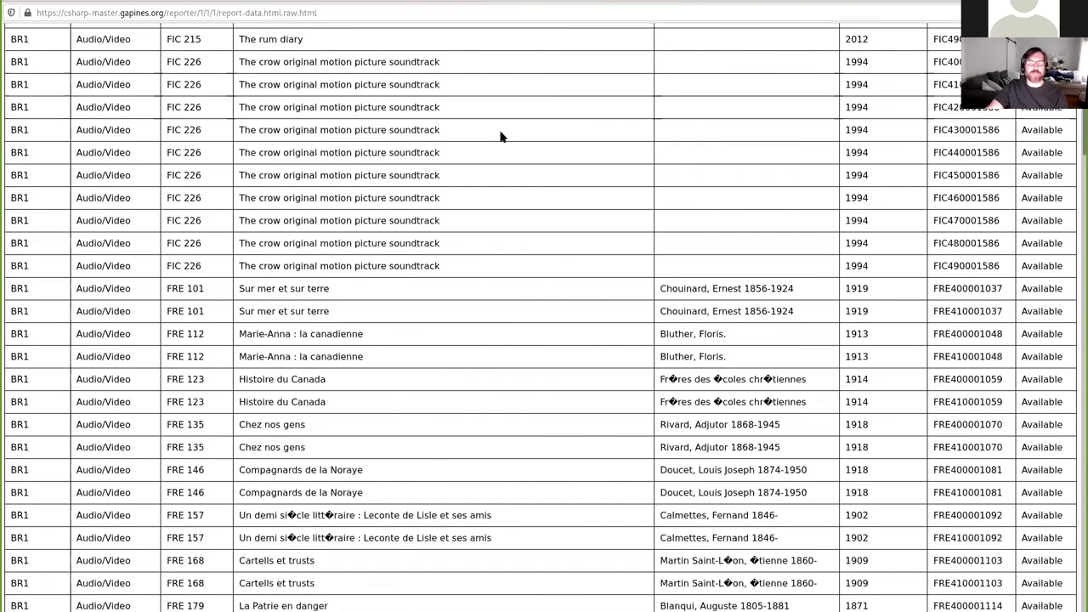
pyautogui.scroll(1, 459, 145)
pyautogui.scroll(-10, 512, 267)
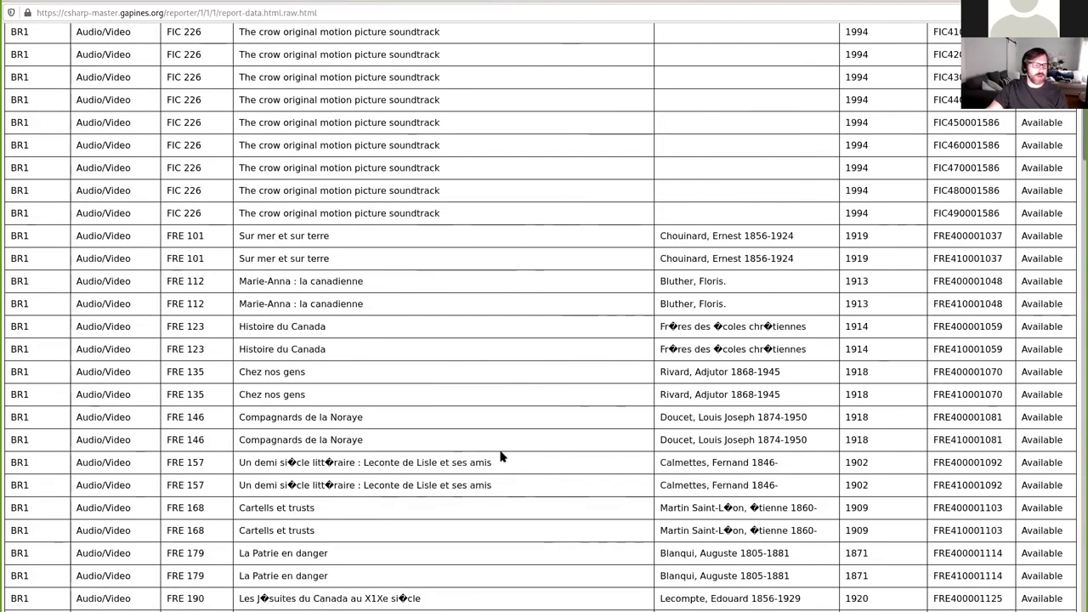
pyautogui.moveTo(496, 462); pyautogui.dragTo(240, 463)
pyautogui.click(240, 462)
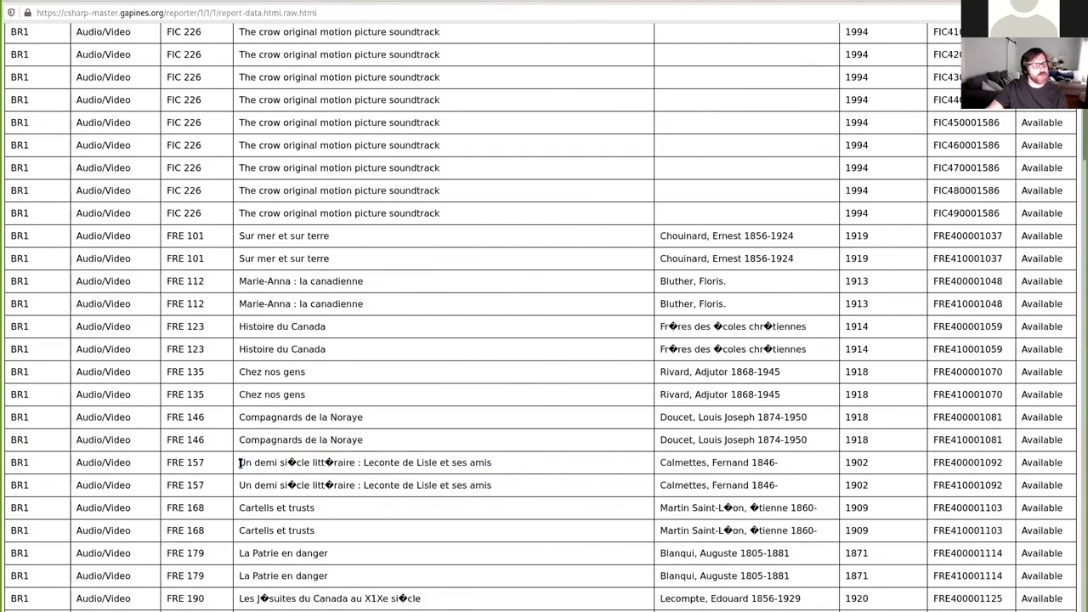
pyautogui.moveTo(493, 463); pyautogui.dragTo(230, 464)
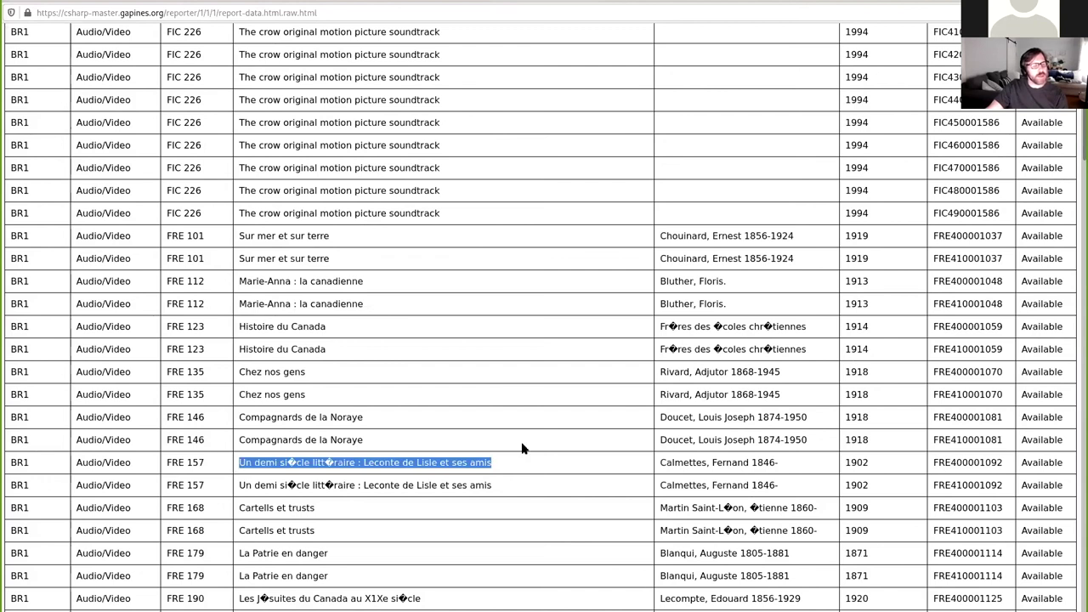
pyautogui.scroll(4, 489, 433)
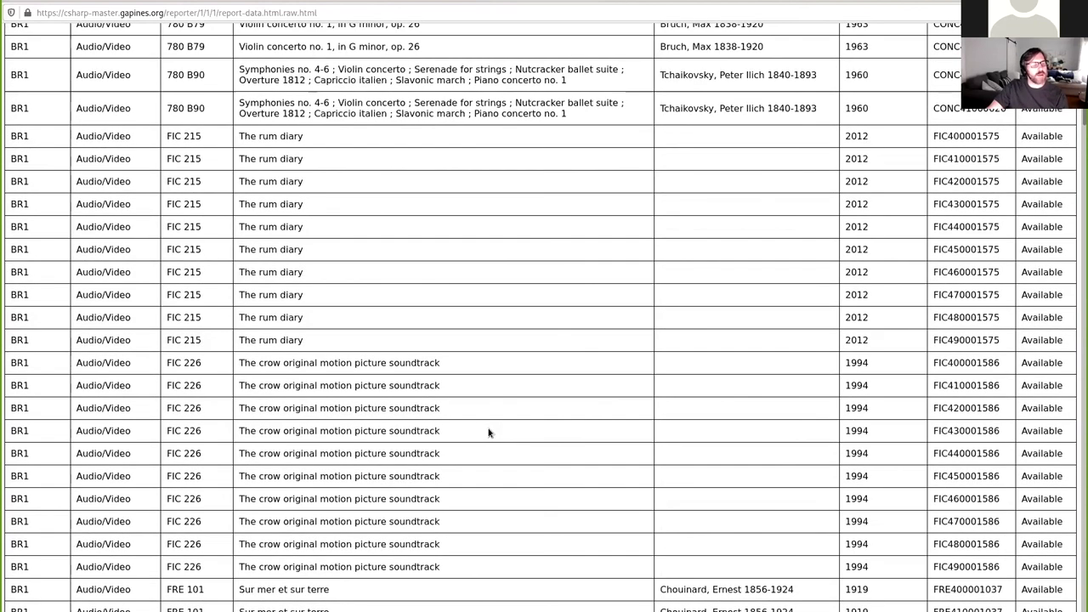
pyautogui.scroll(-6, 467, 414)
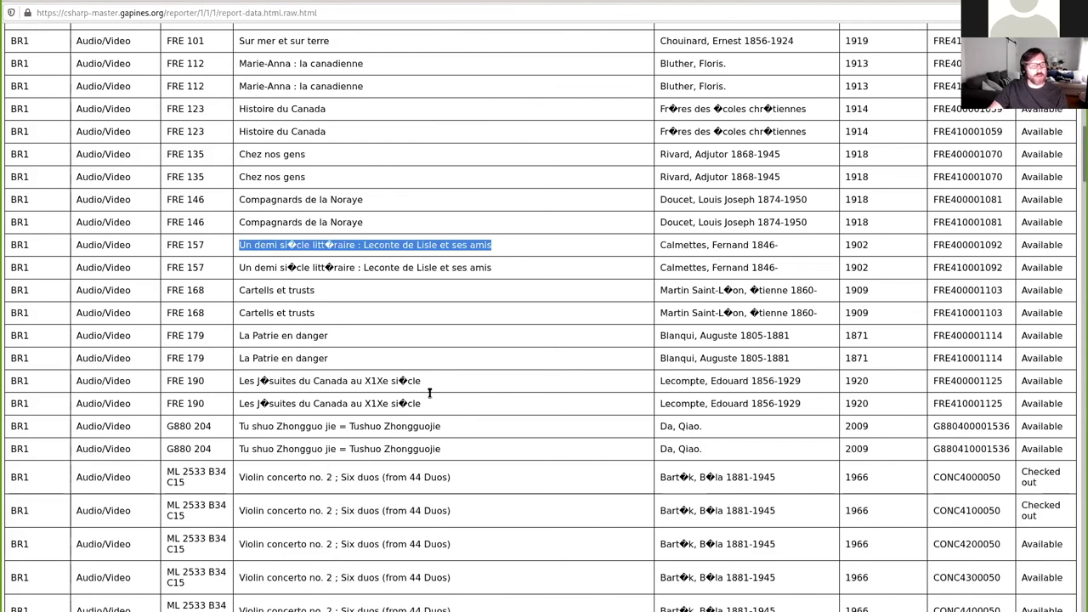
pyautogui.moveTo(422, 381); pyautogui.dragTo(244, 381)
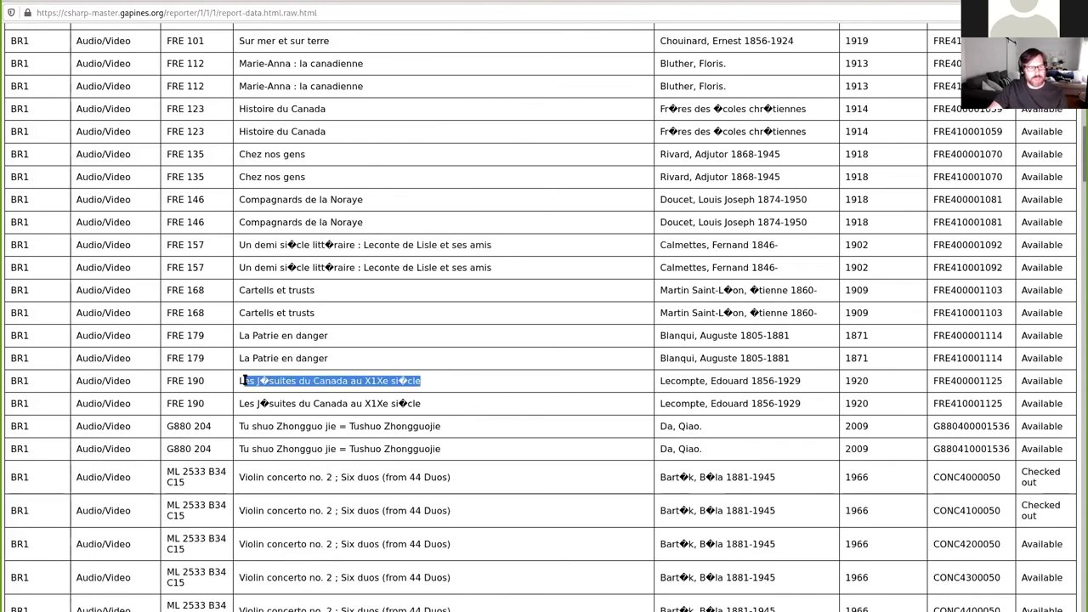
pyautogui.click(338, 375)
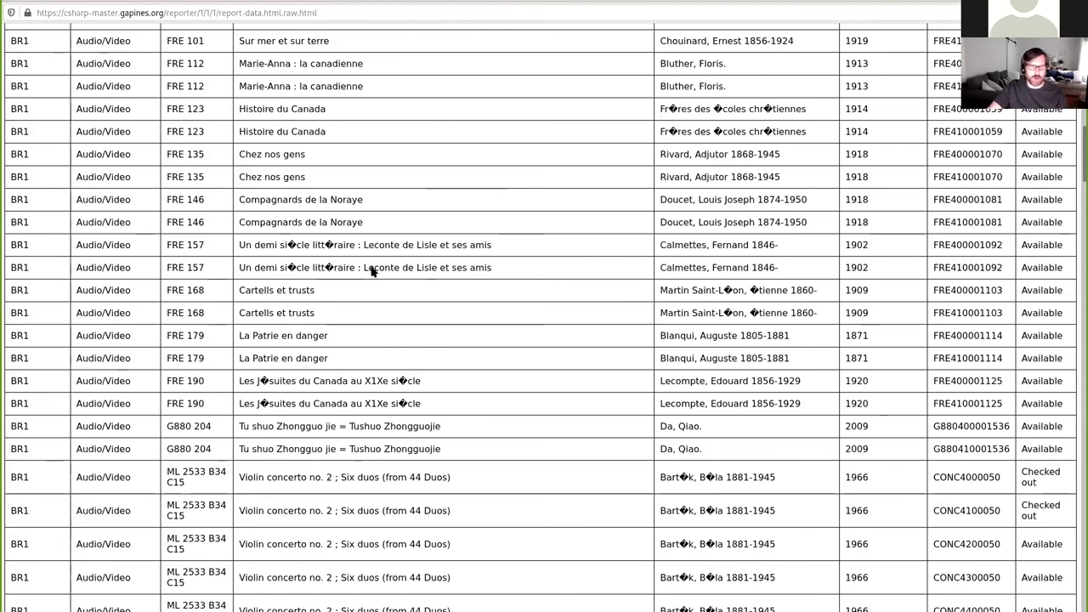
pyautogui.scroll(2, 413, 415)
pyautogui.scroll(10, 413, 416)
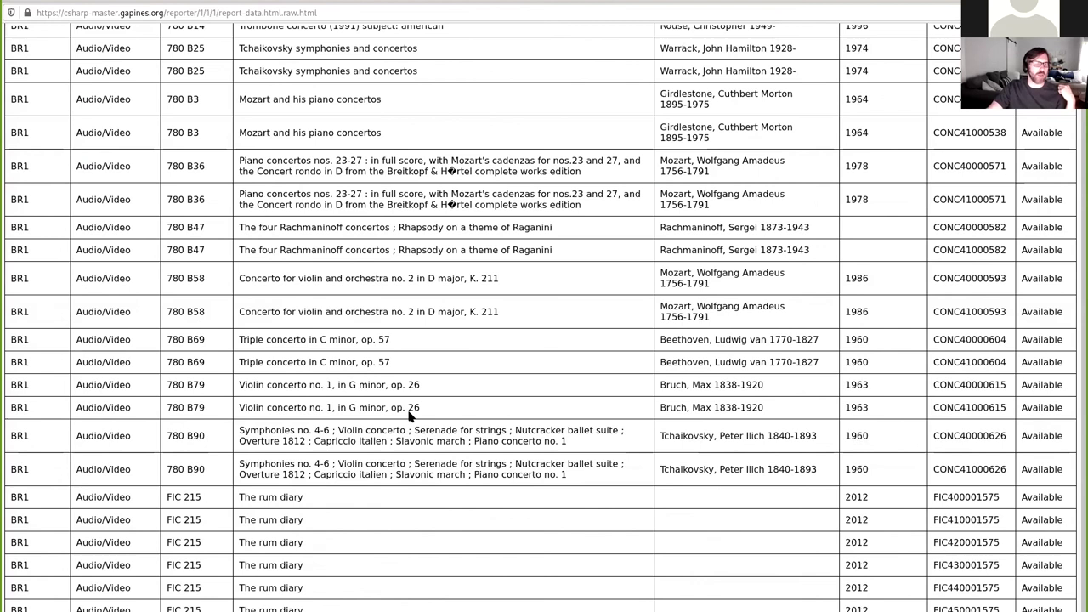